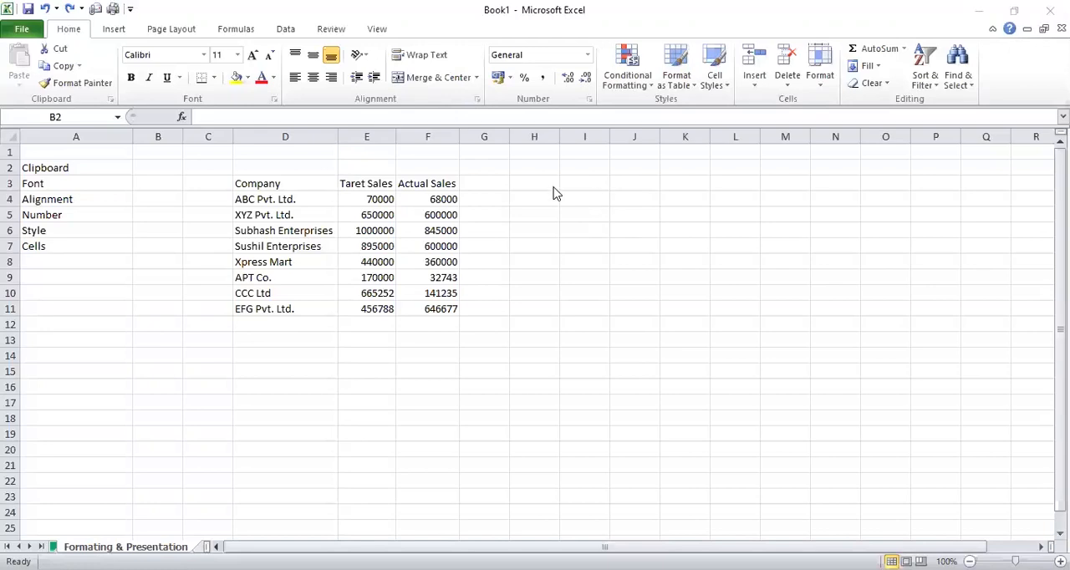
Copy the Company header from cell D3 and paste it into C3
left_click(69, 34)
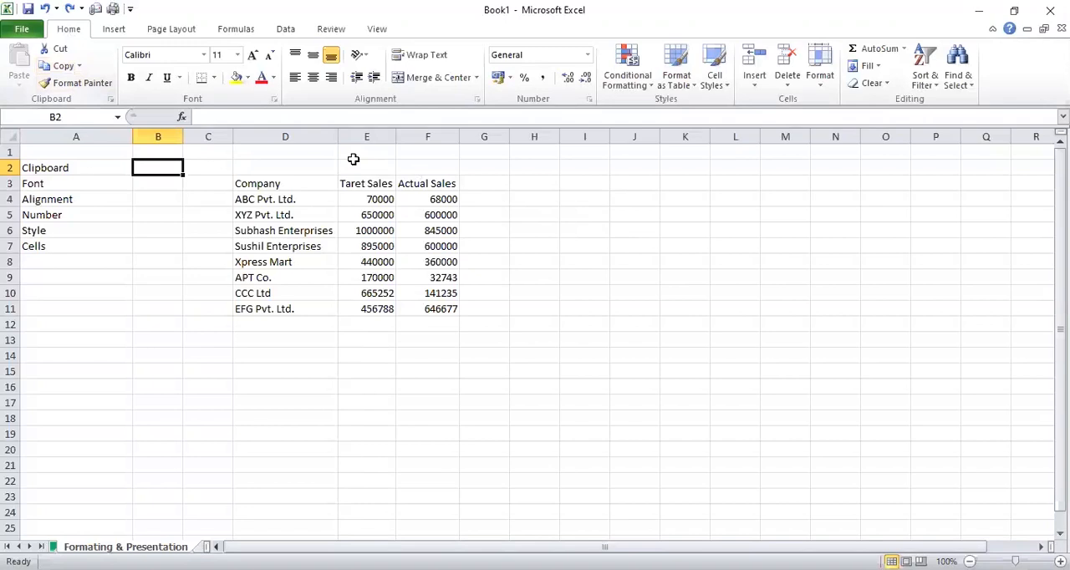
left_click(321, 167)
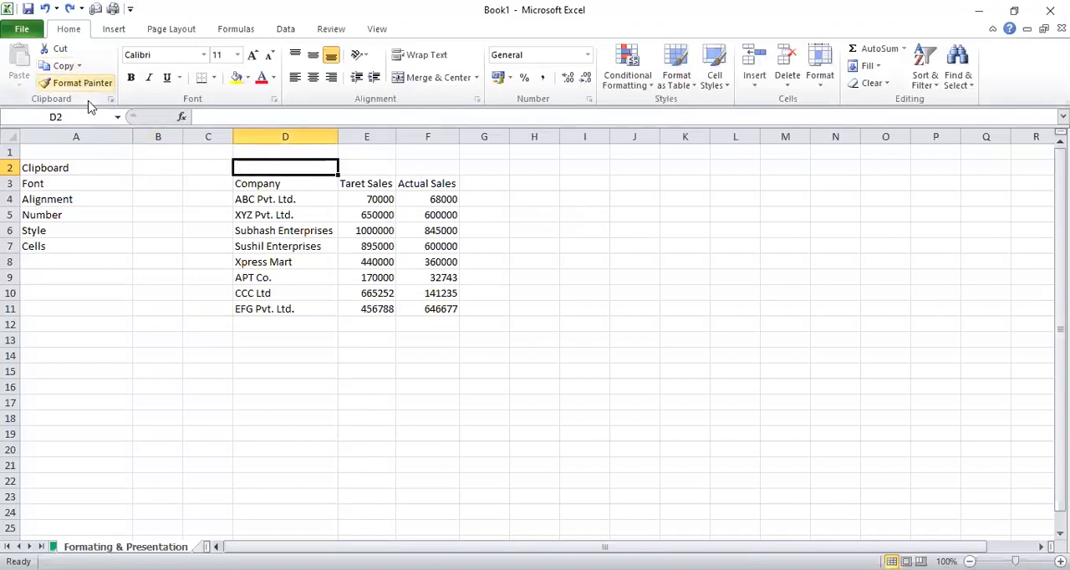
left_click(257, 186)
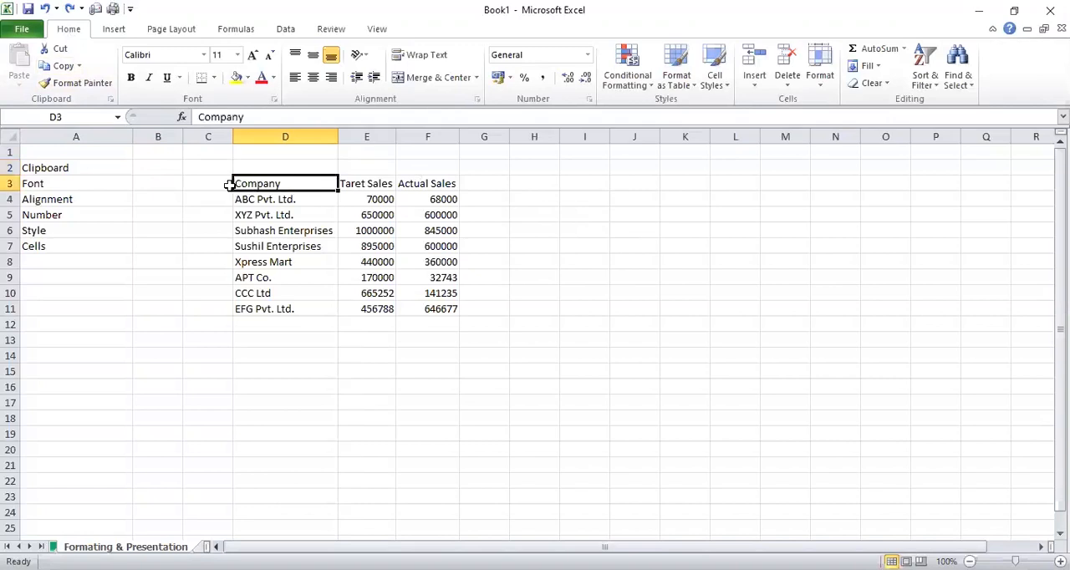
left_click(65, 67)
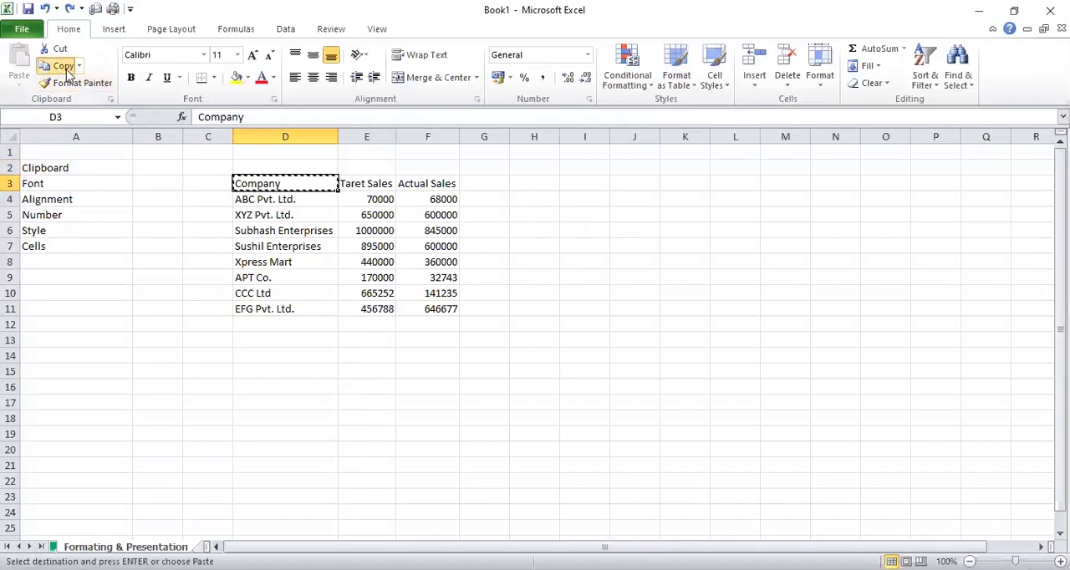
left_click(194, 185)
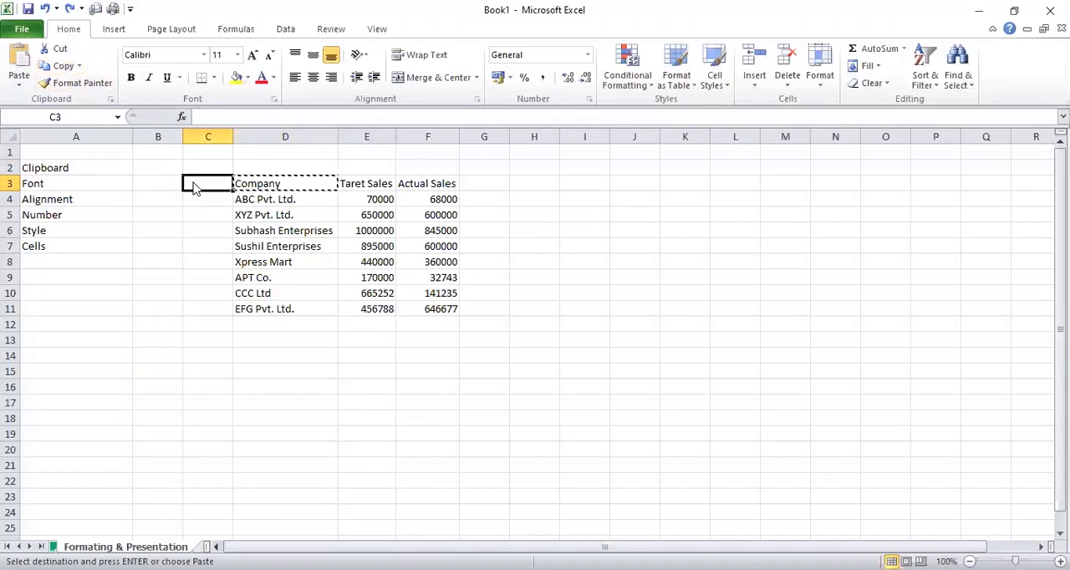
left_click(21, 59)
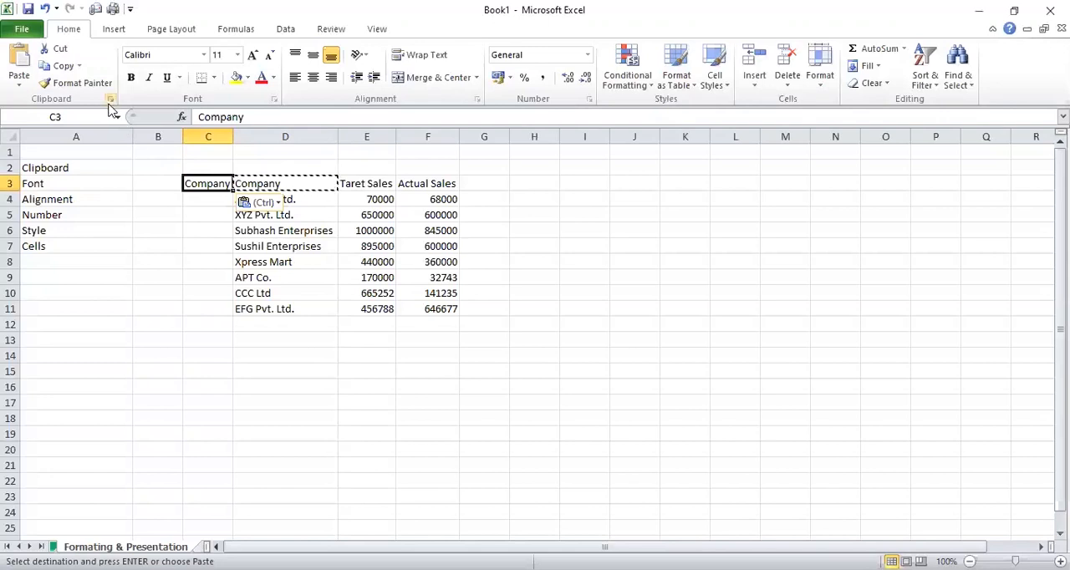
Paste the copied Company header again into cell C4, then end copy mode
left_click(275, 182)
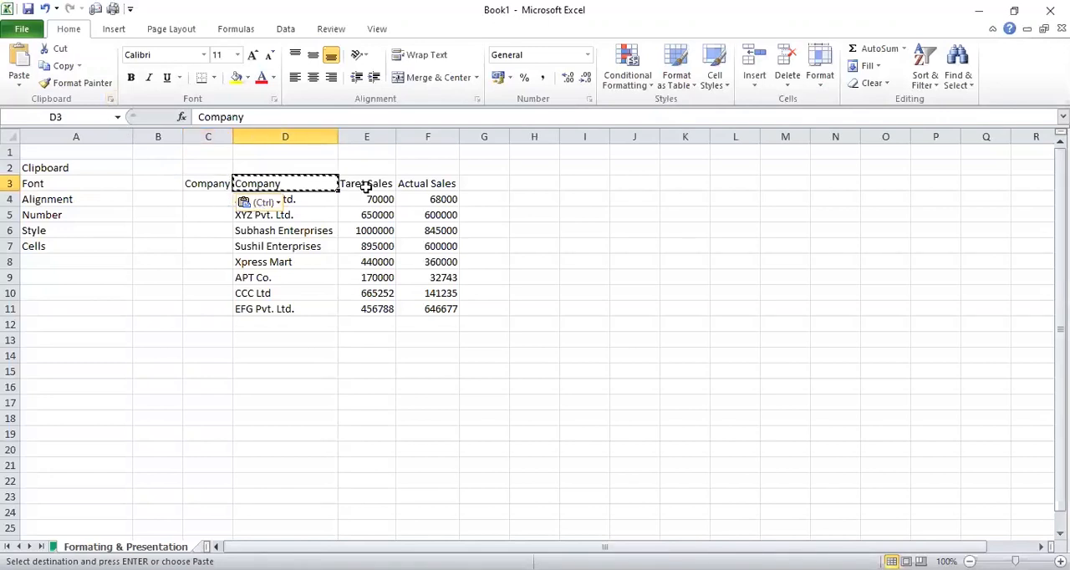
left_click(193, 200)
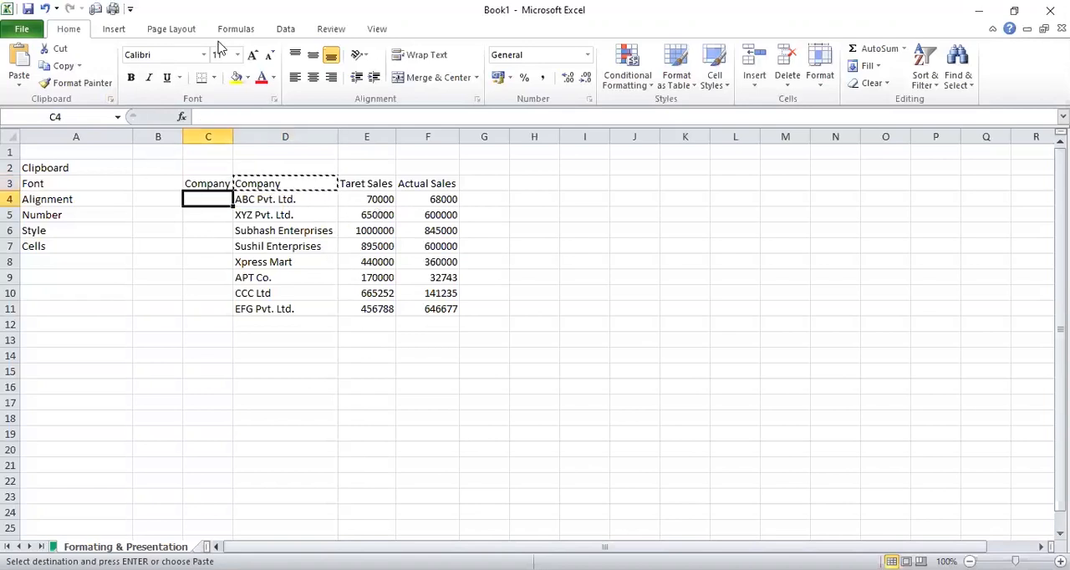
key("ctrl+v")
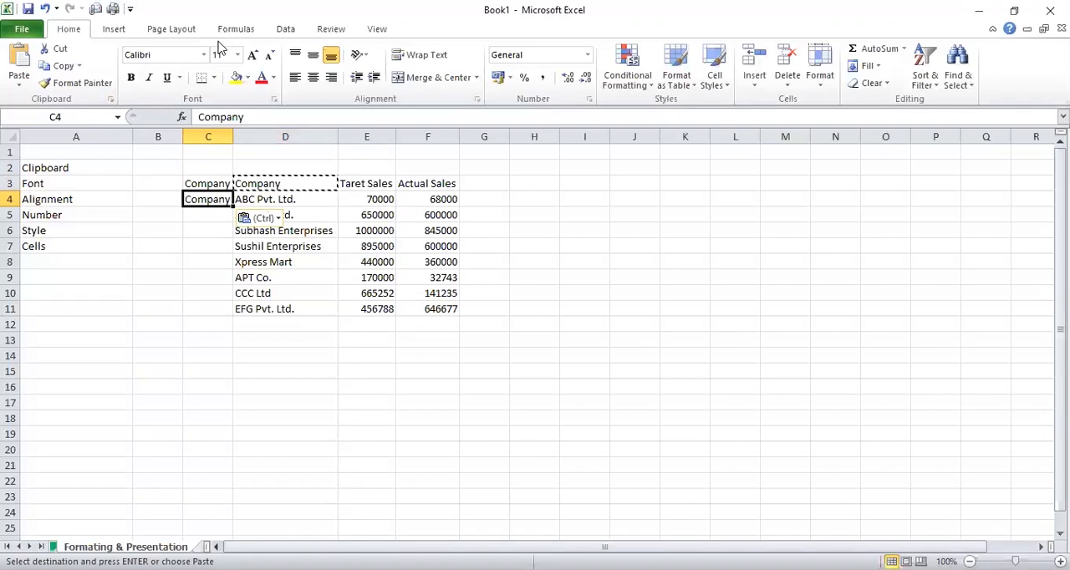
left_click(265, 183)
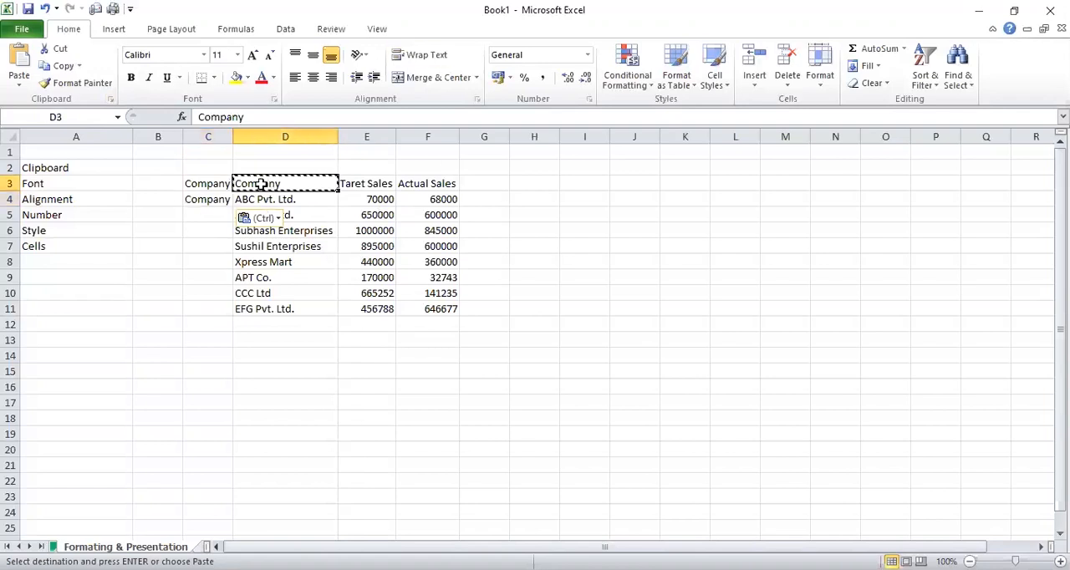
left_click(215, 201)
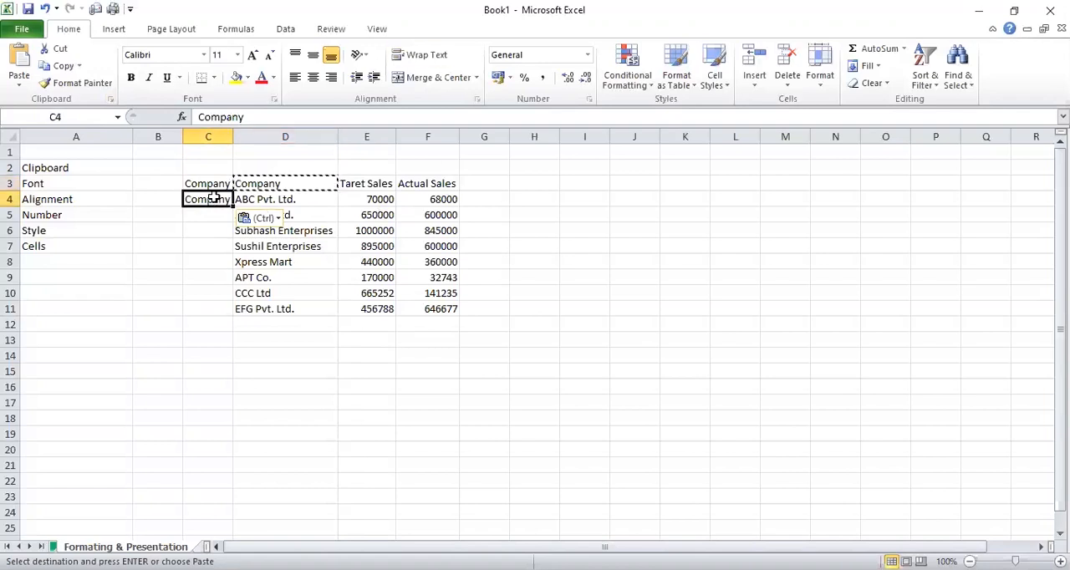
left_click_drag(215, 184, 214, 192)
left_click(177, 215)
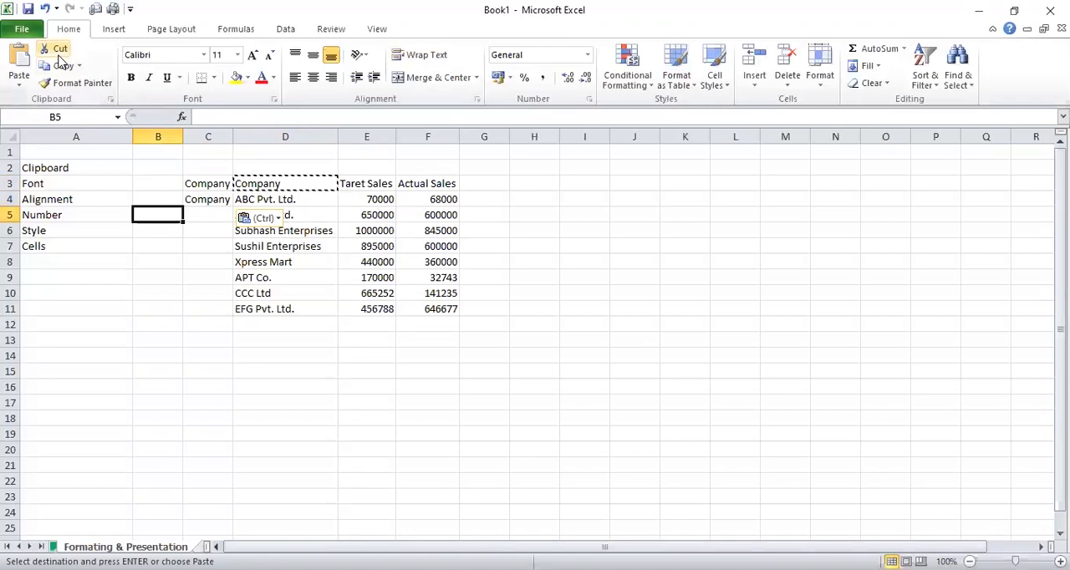
key("Escape")
Cut the Company entry from cell C4 and paste it into C7
left_click(265, 187)
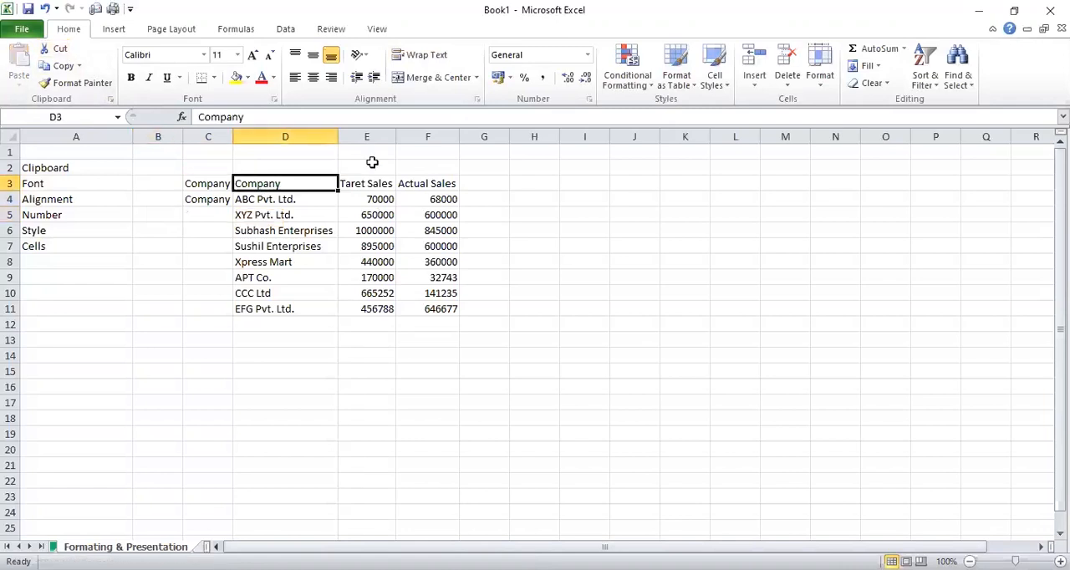
key("Left")
key("Down")
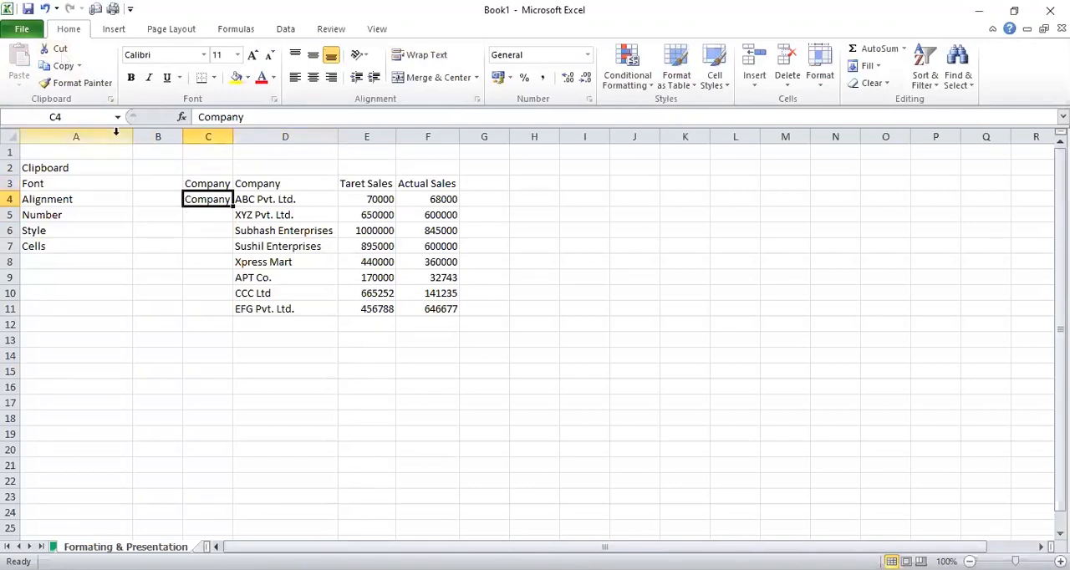
left_click(55, 48)
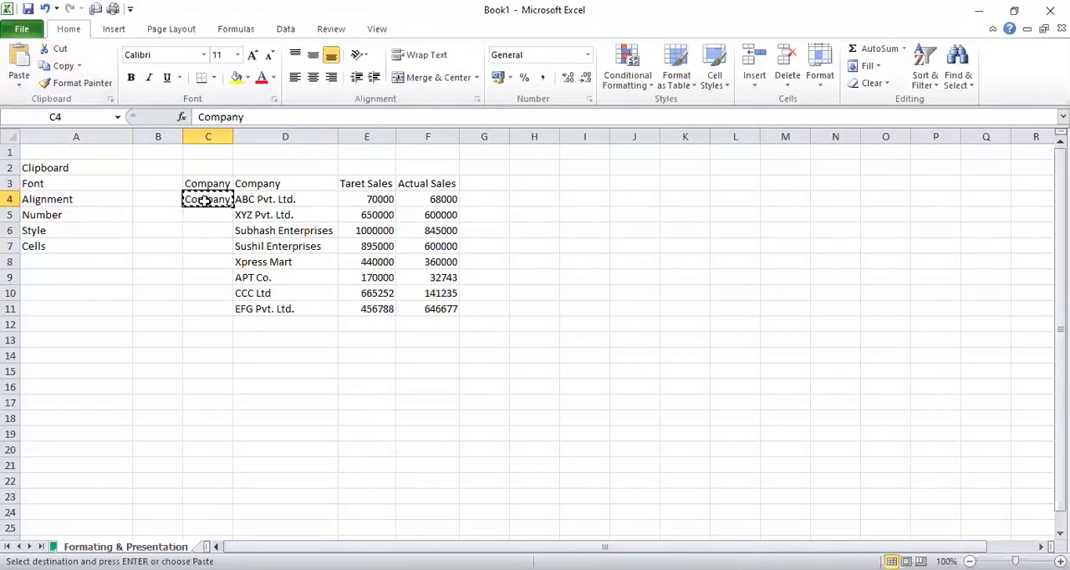
left_click(202, 244)
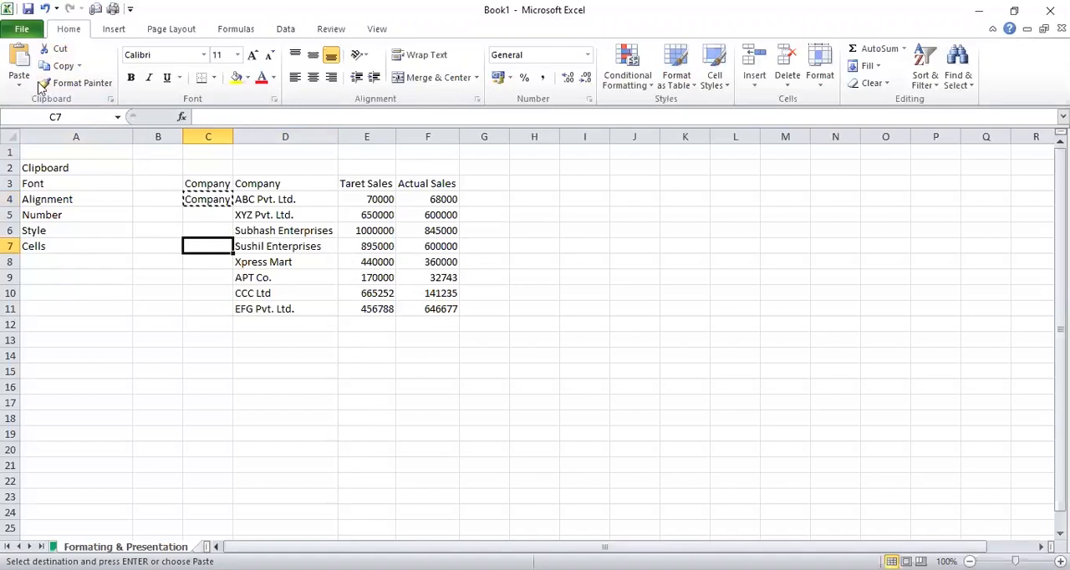
left_click(18, 62)
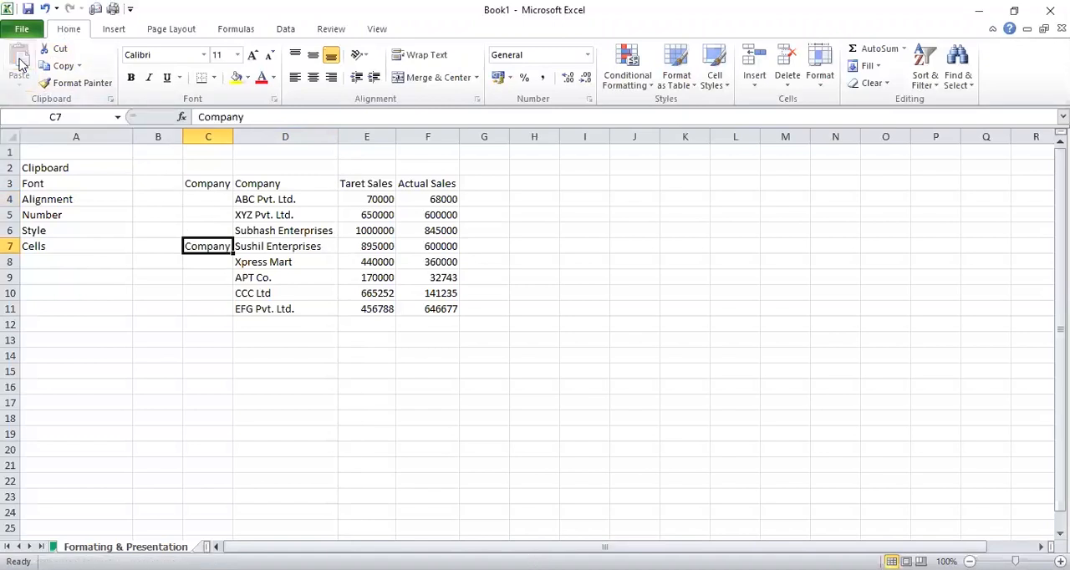
Move the Company entry from cell C3 to C5 by cutting and pasting
left_click(211, 215)
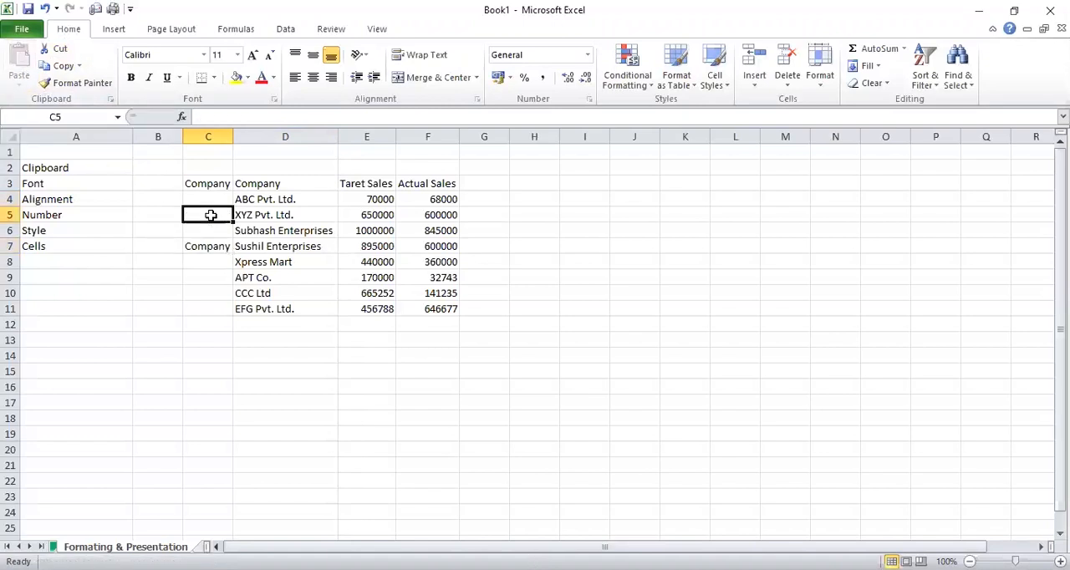
left_click(211, 246)
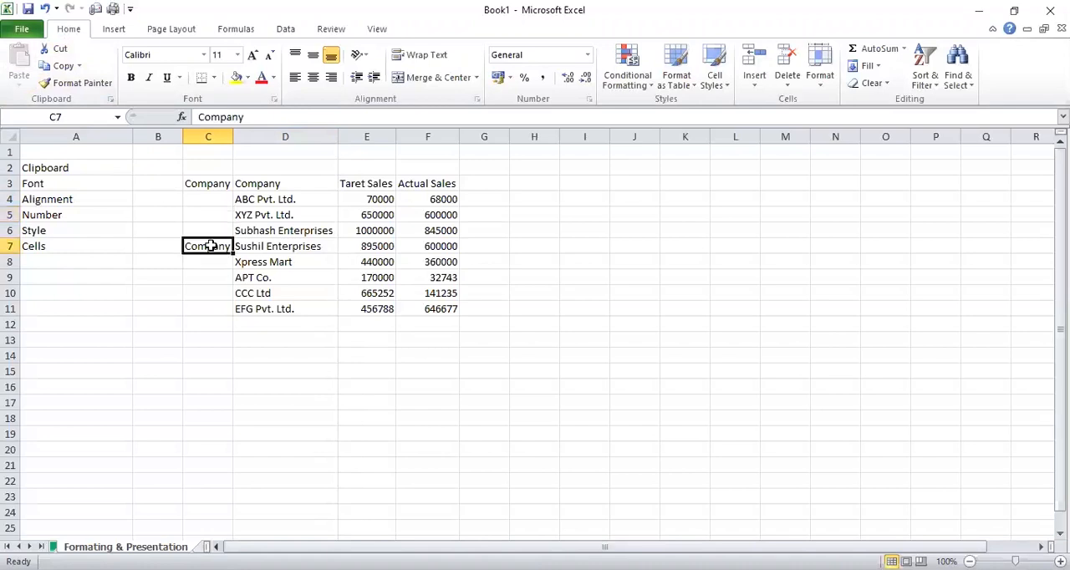
left_click(213, 185)
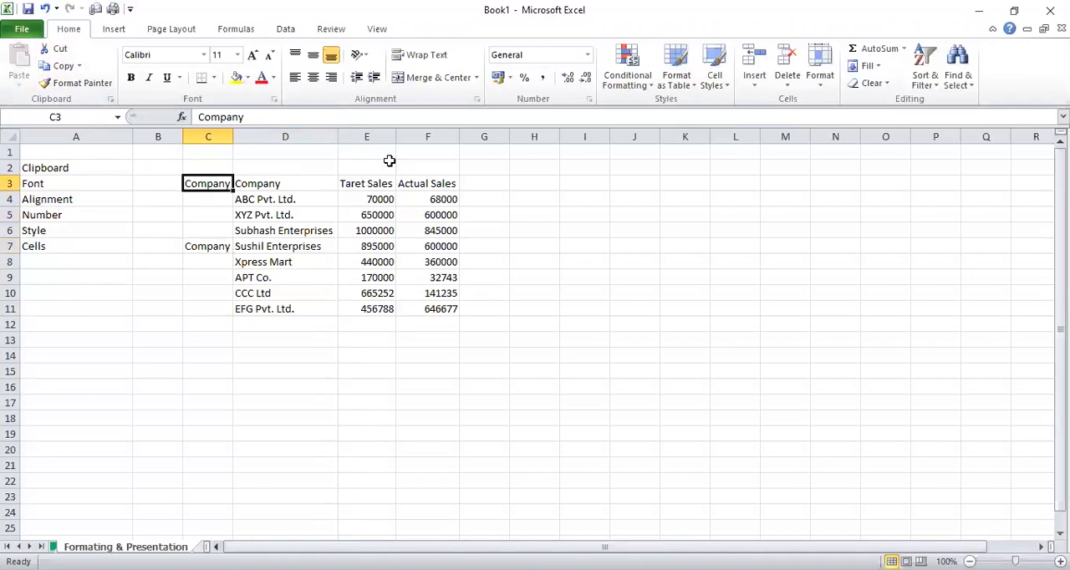
key("ctrl+c")
left_click(214, 220)
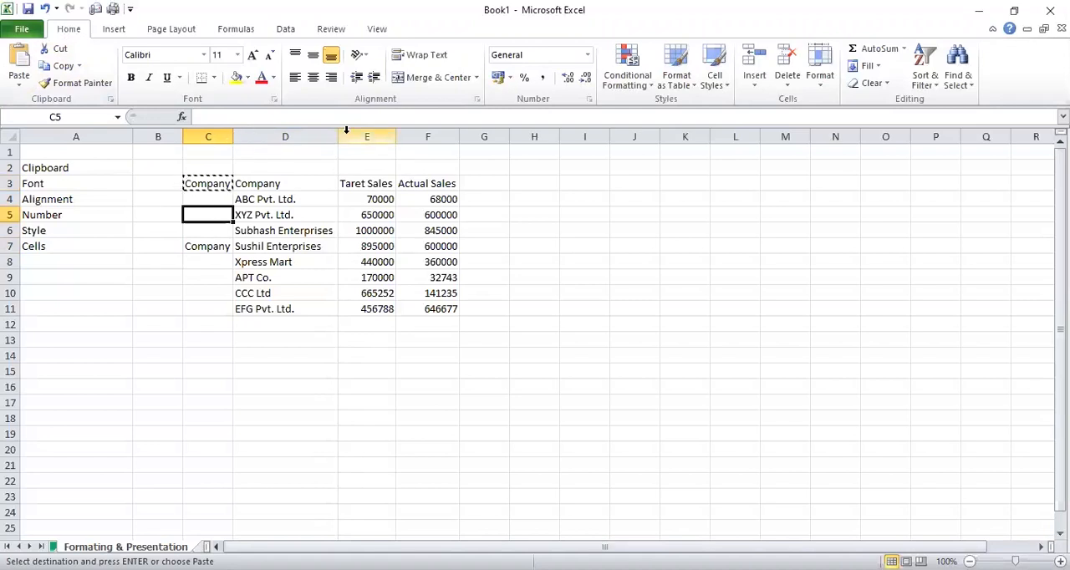
key("ctrl+v")
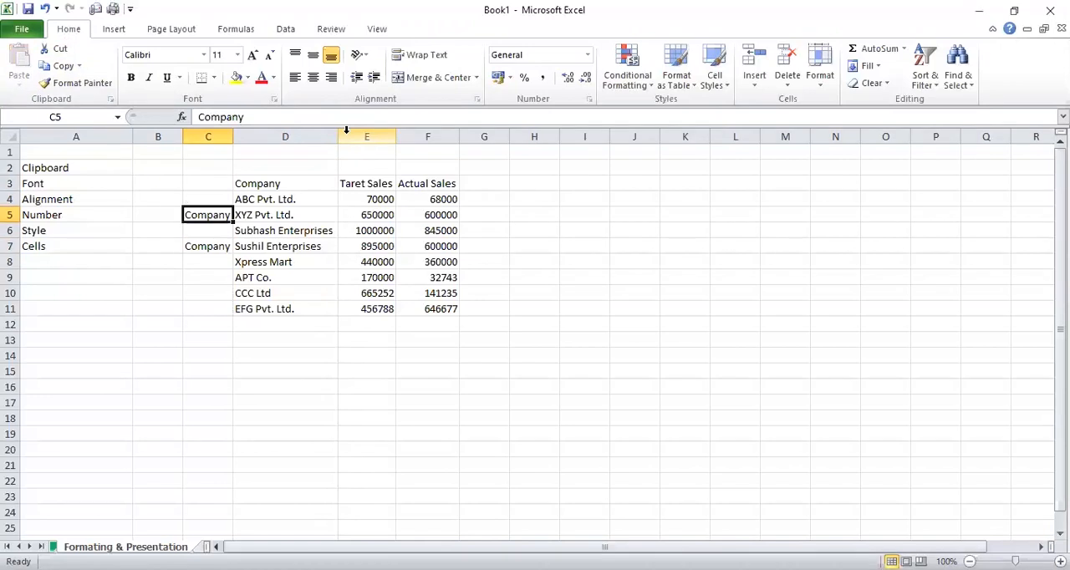
Clear the contents of cells C5:C8 to remove the pasted Company entries
left_click(206, 184)
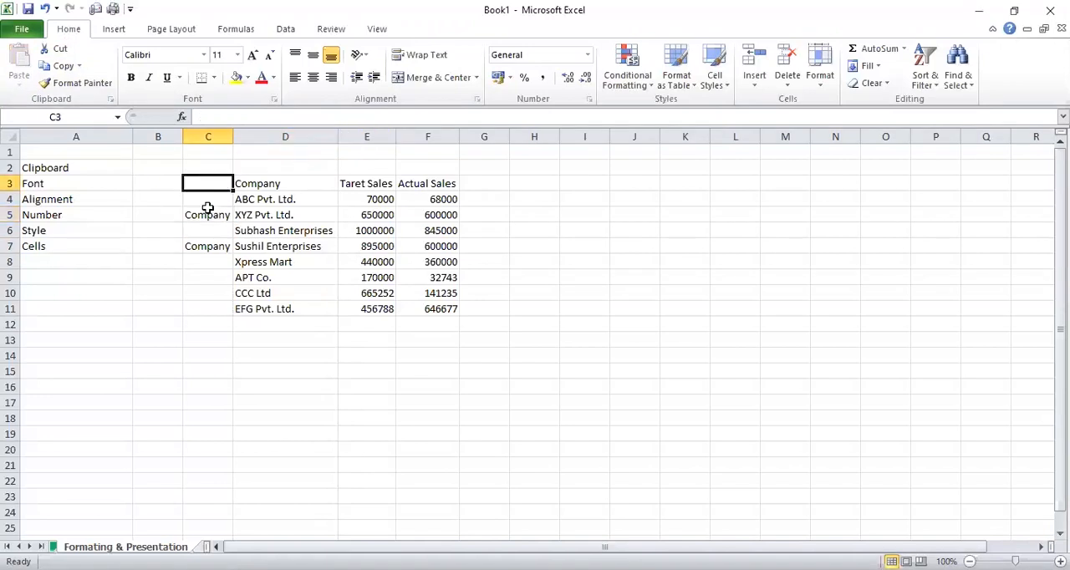
left_click(208, 215)
left_click(209, 244)
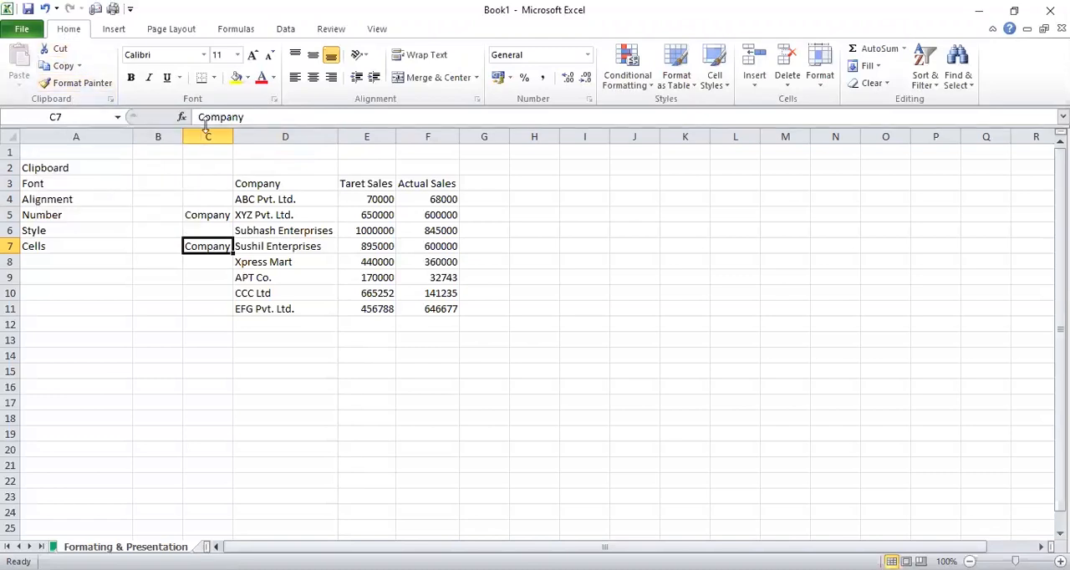
left_click(329, 154)
left_click(377, 169)
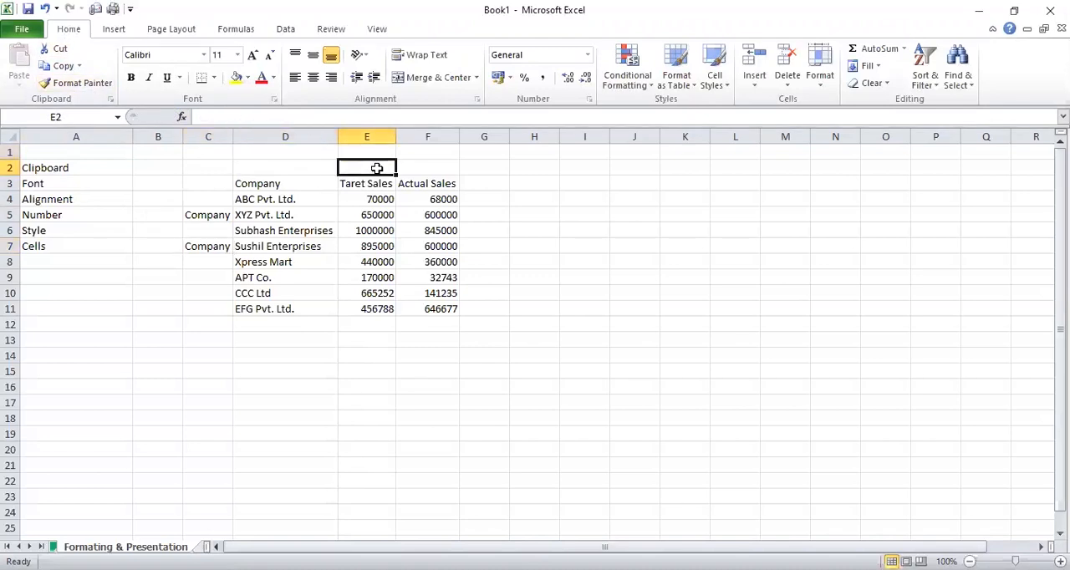
left_click(58, 168)
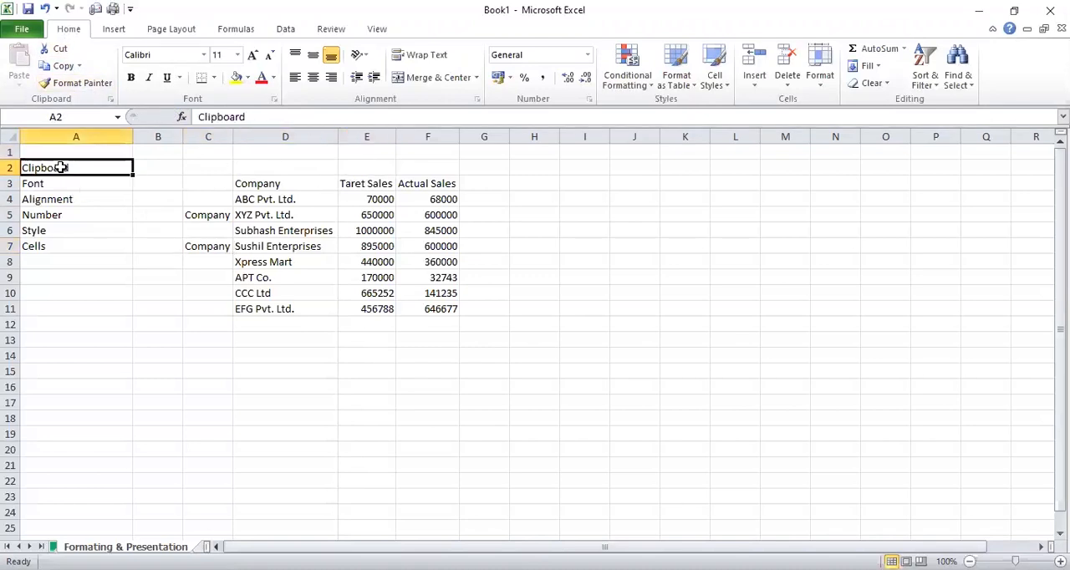
left_click_drag(207, 215, 209, 263)
key("Delete")
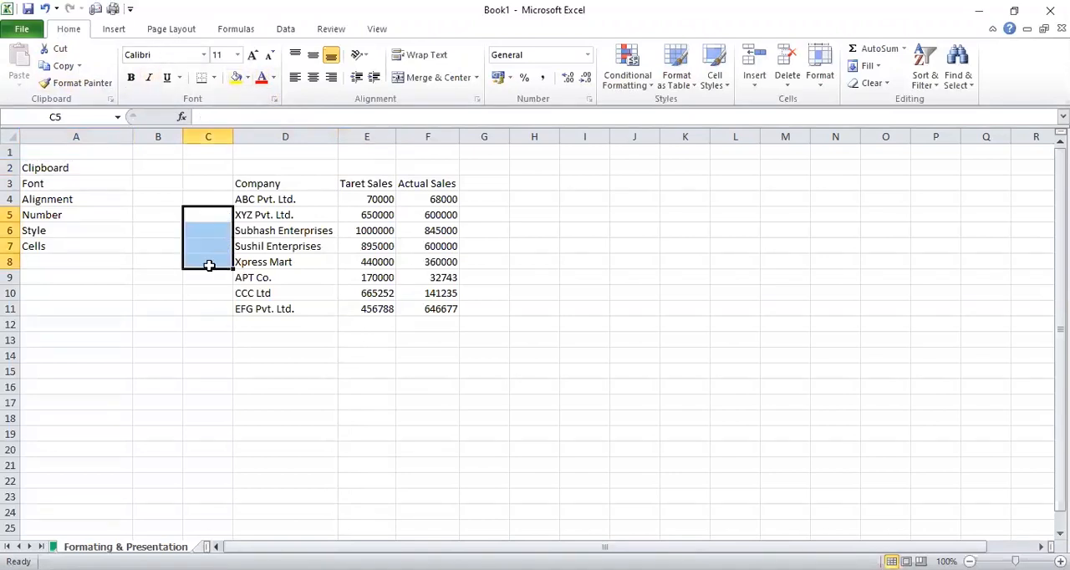
Set the font of the table's header row D3:F3 to Arial
left_click(273, 184)
key("ctrl+shift+Down")
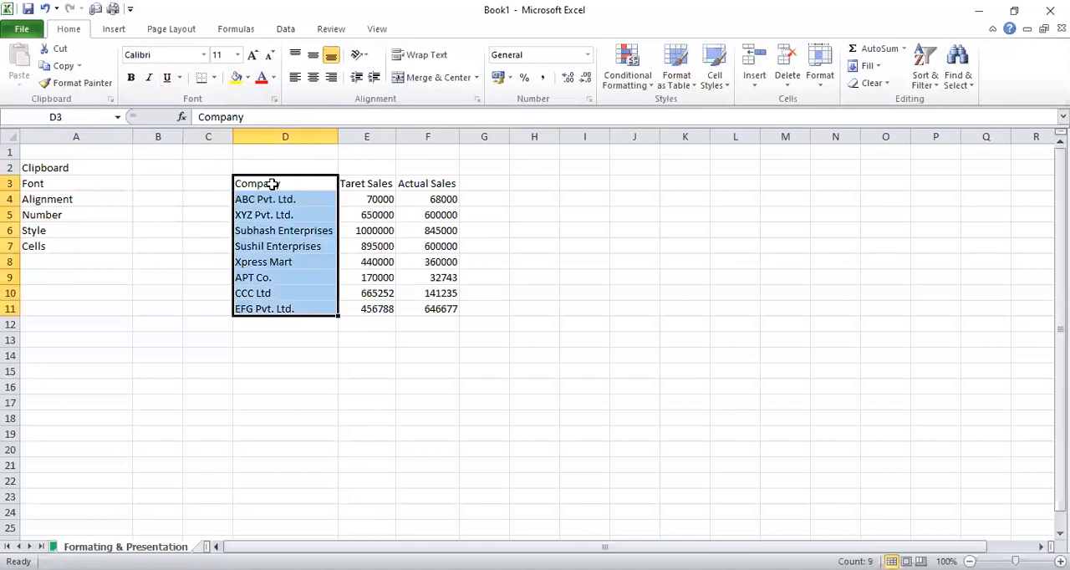
left_click(272, 184)
key("ctrl+shift+Right")
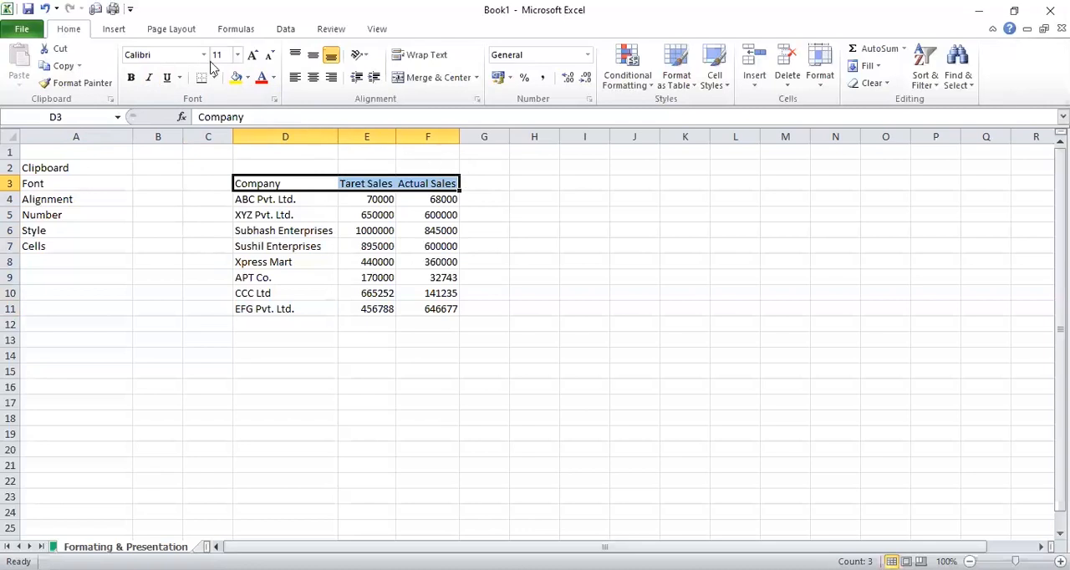
left_click(163, 54)
left_click(203, 58)
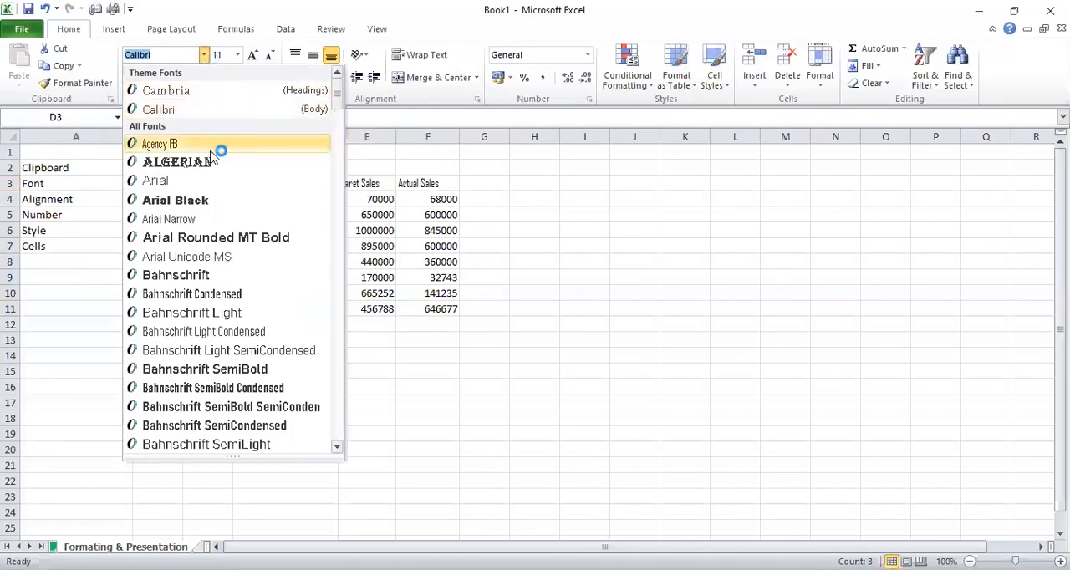
left_click(194, 187)
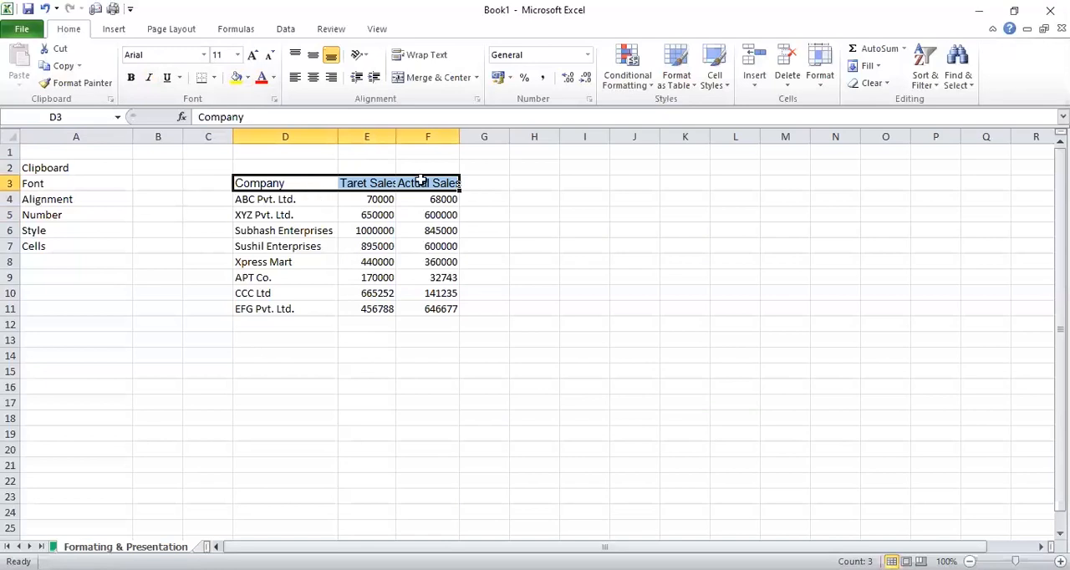
left_click(488, 183)
Change the font of the header cells D3:F3 to Bahnschrift SemiCondensed
left_click_drag(312, 182, 424, 183)
left_click(204, 54)
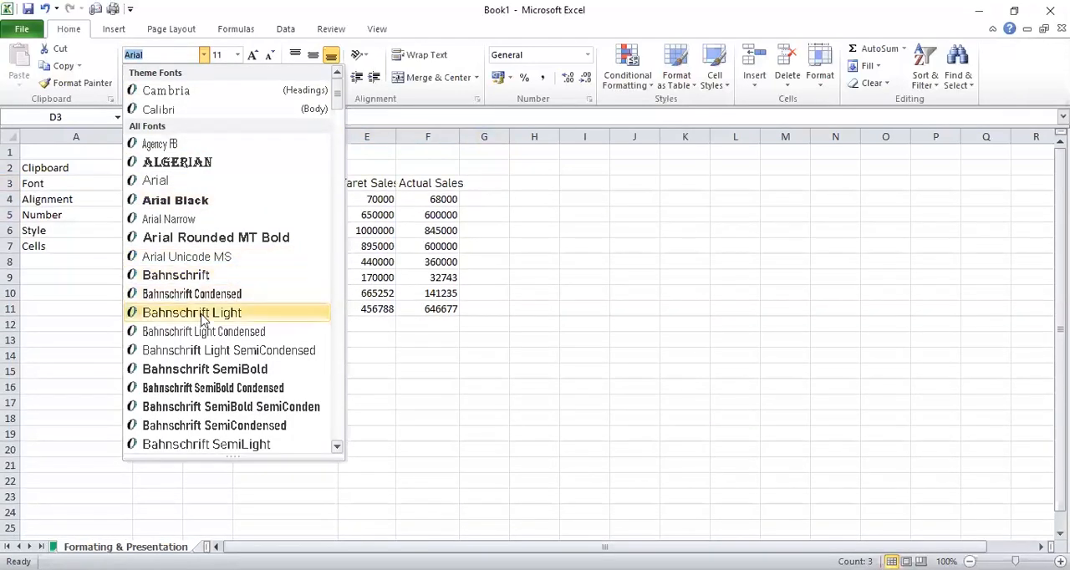
left_click(202, 427)
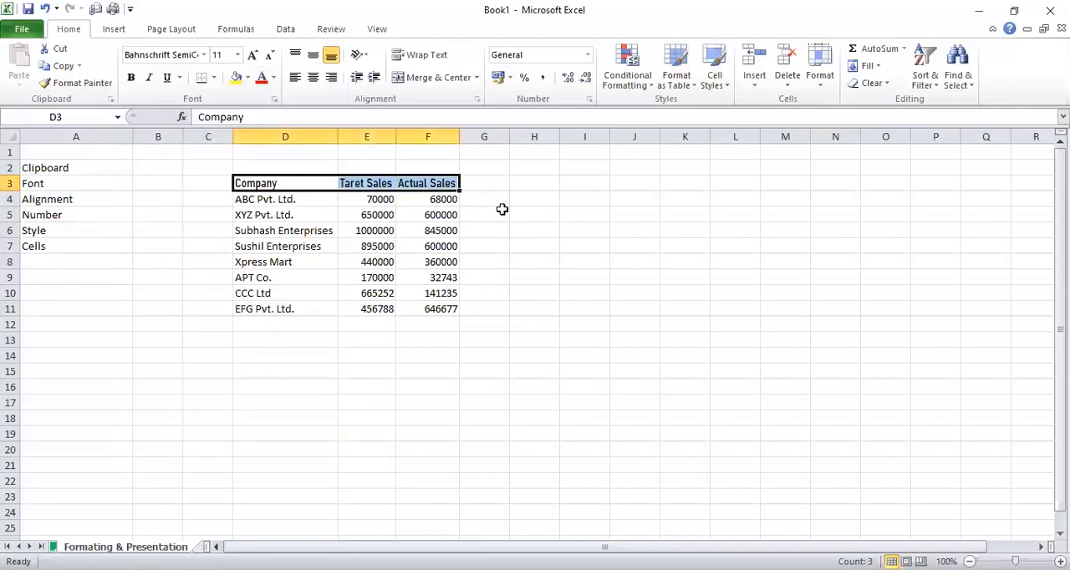
left_click(487, 183)
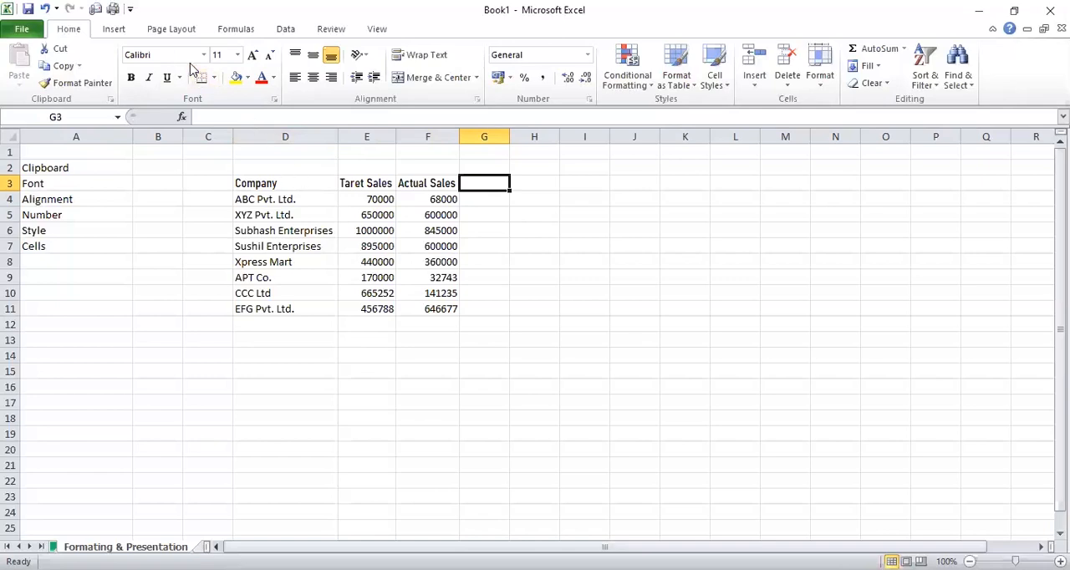
left_click(424, 201)
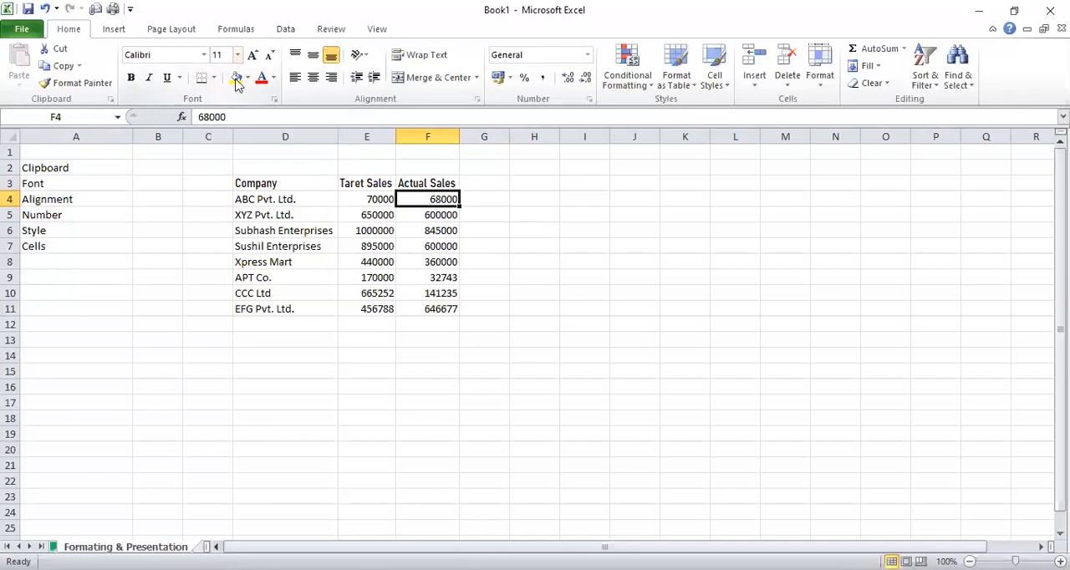
Set the font size of the header row D3:F3 to 12
left_click(280, 183)
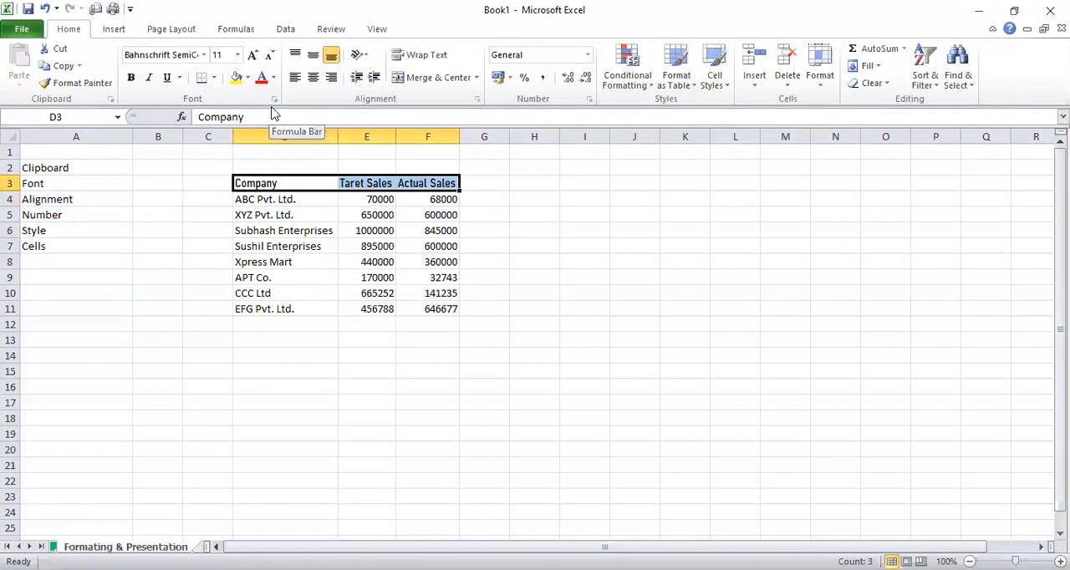
left_click(306, 202)
left_click_drag(289, 184, 435, 185)
left_click(238, 54)
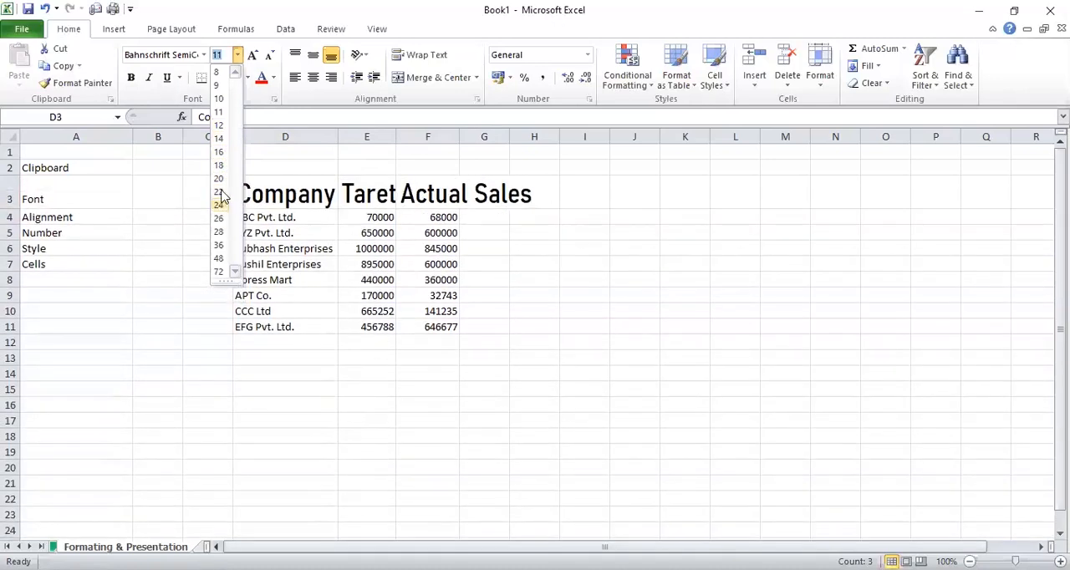
left_click(219, 124)
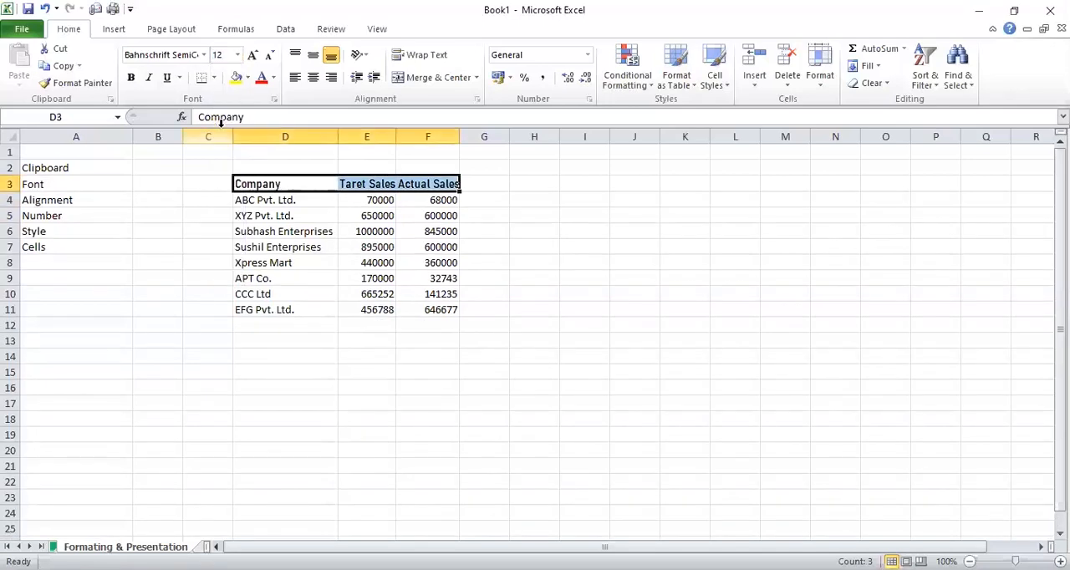
AutoFit the column widths of the whole sales table D3:F11
key("ctrl+shift+Down")
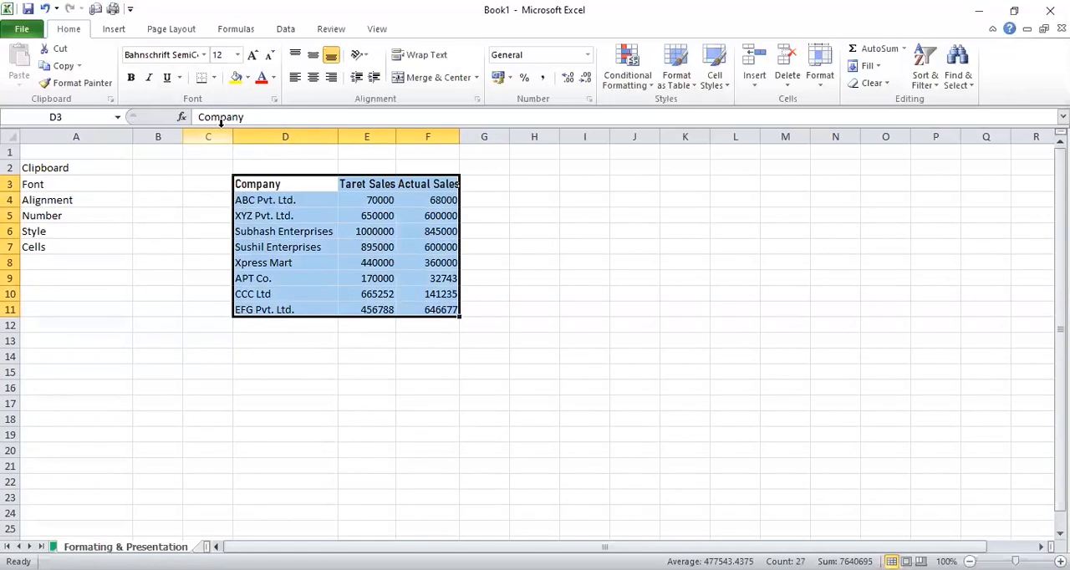
key("alt+h")
key("o")
key("i")
left_click(192, 166)
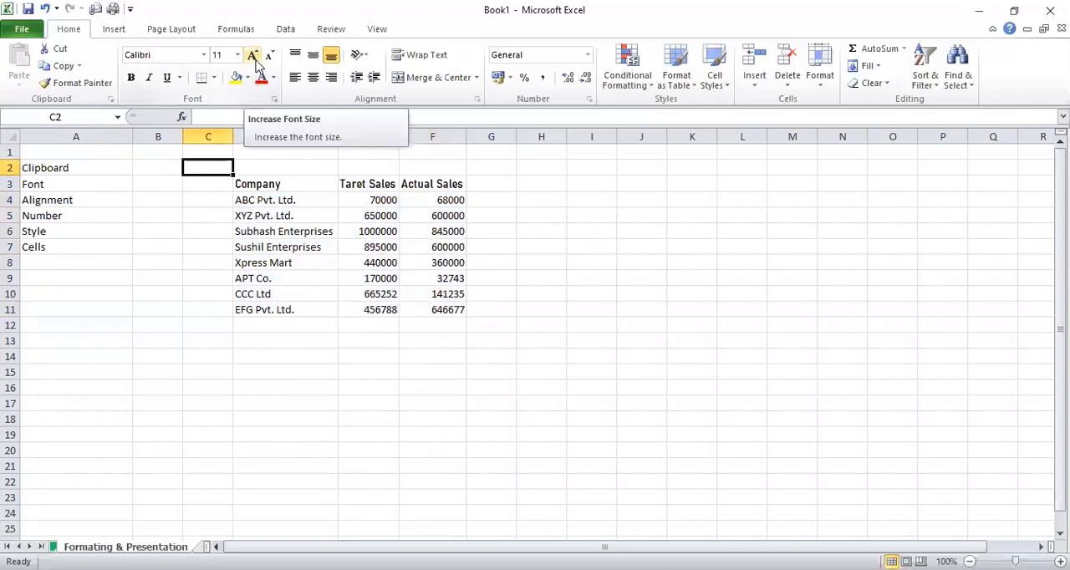
Increase the font size of the header cells D3:F3 stepwise to 20
left_click_drag(270, 181, 449, 182)
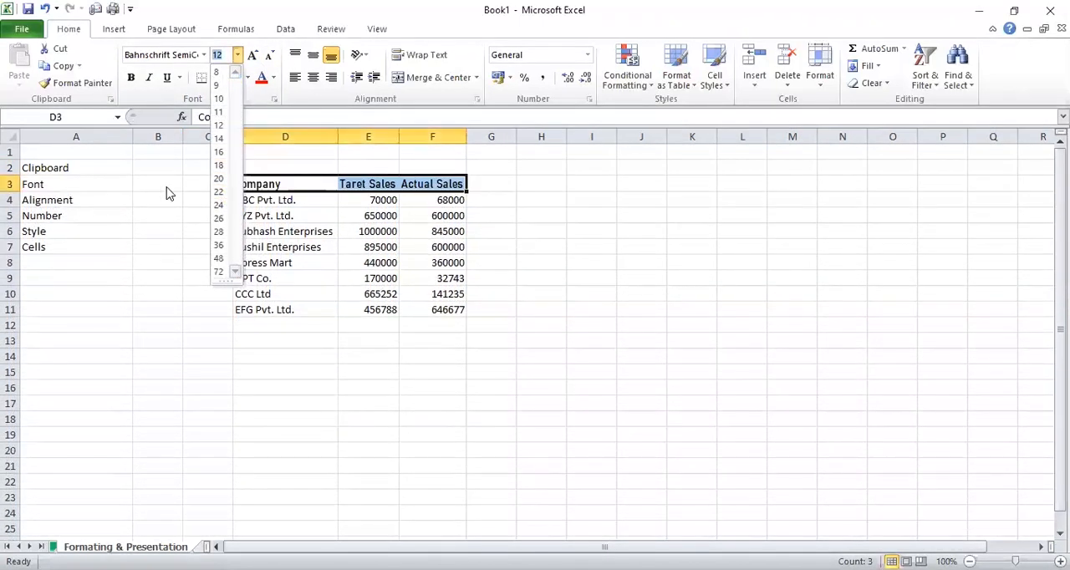
left_click(170, 193)
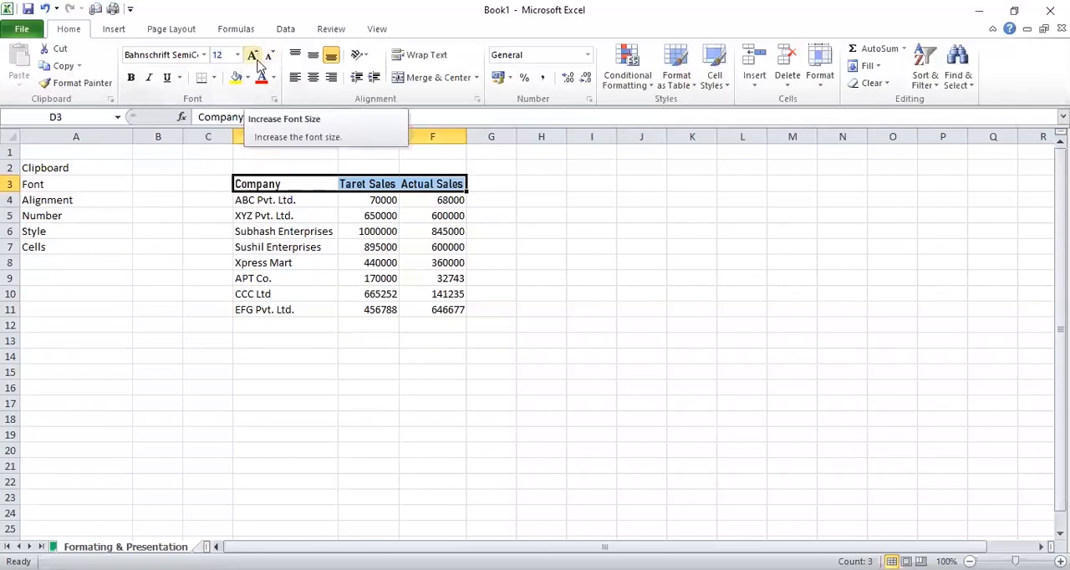
left_click(252, 55)
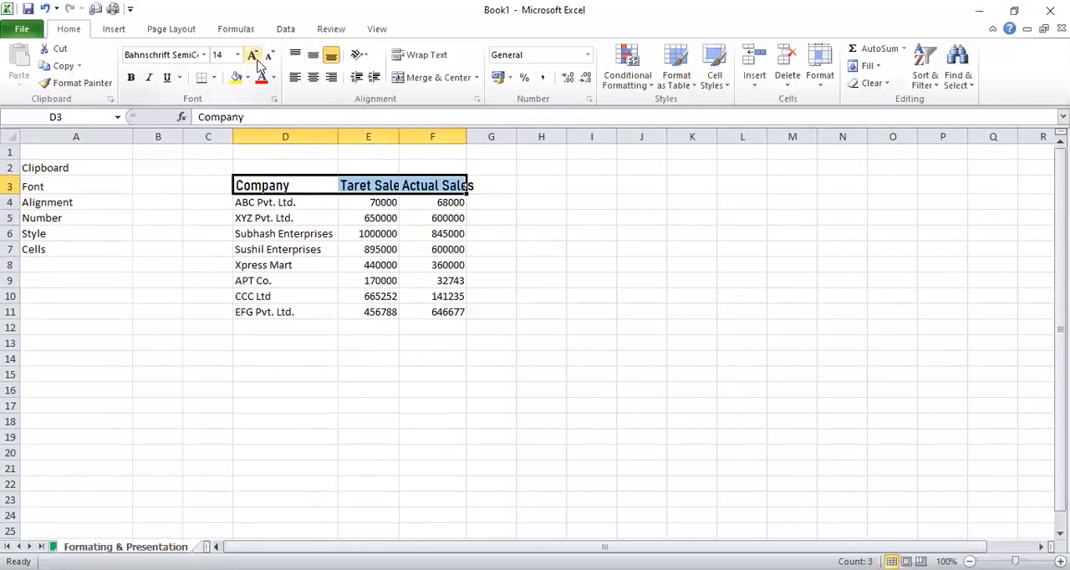
left_click(252, 55)
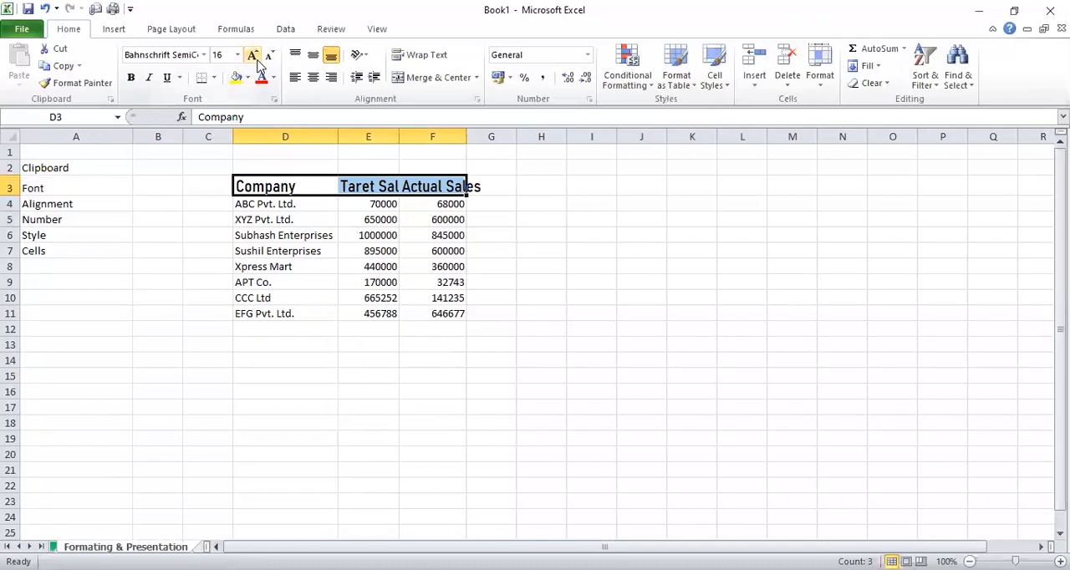
left_click(252, 55)
left_click(252, 55)
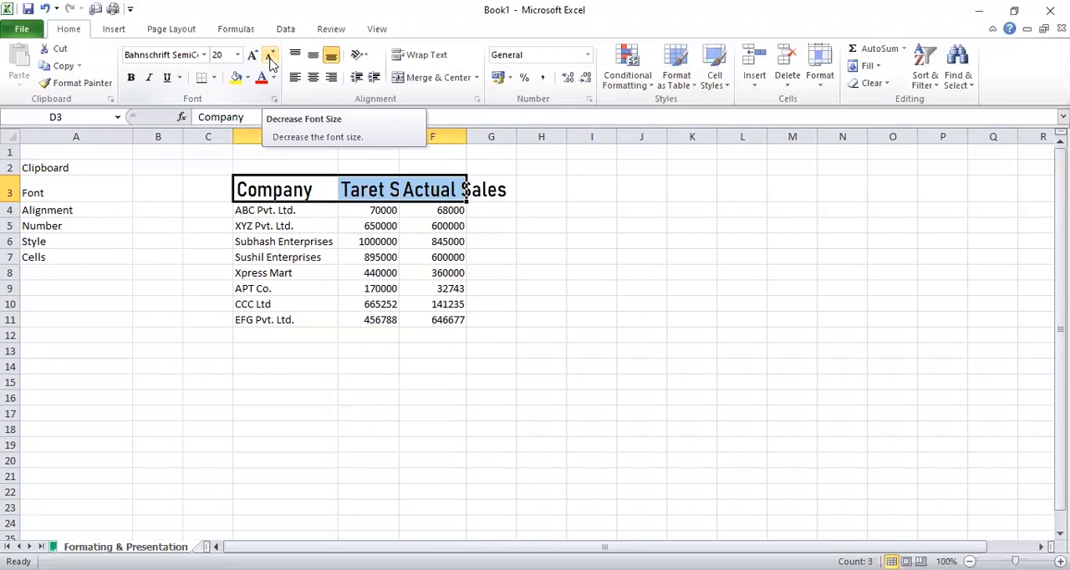
Decrease the font size of the header cells D3:F3 stepwise to 12
left_click(269, 57)
left_click(270, 57)
left_click(270, 57)
left_click(270, 57)
left_click(306, 167)
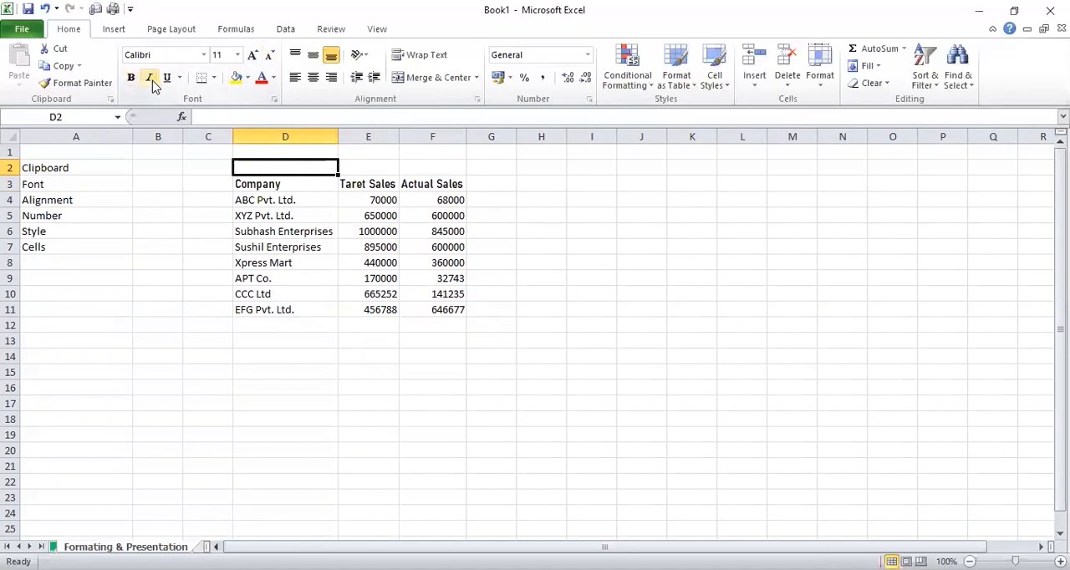
Make the header row D3:F3 bold
left_click_drag(288, 184, 434, 184)
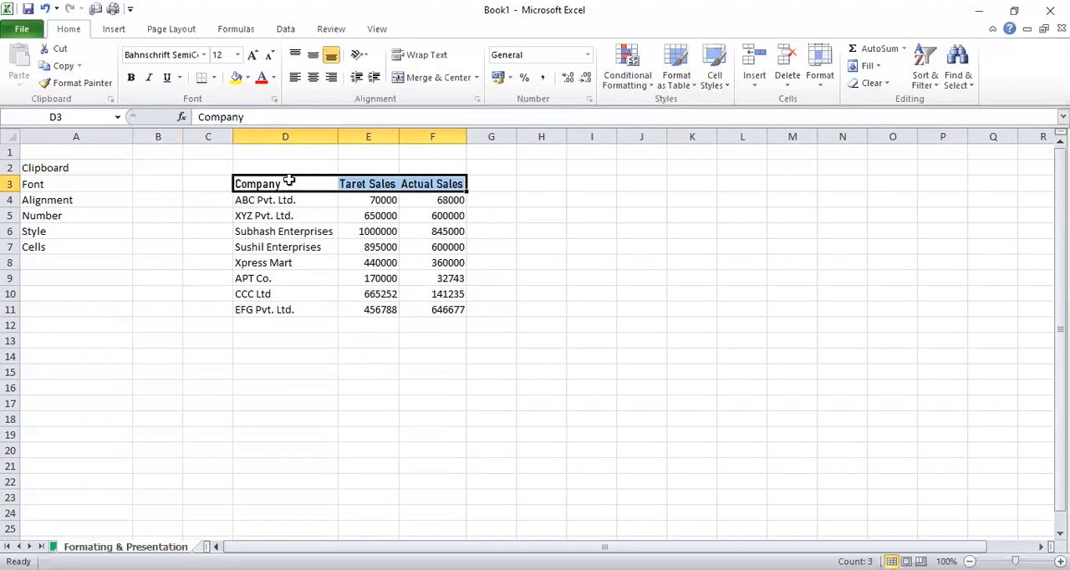
left_click(132, 80)
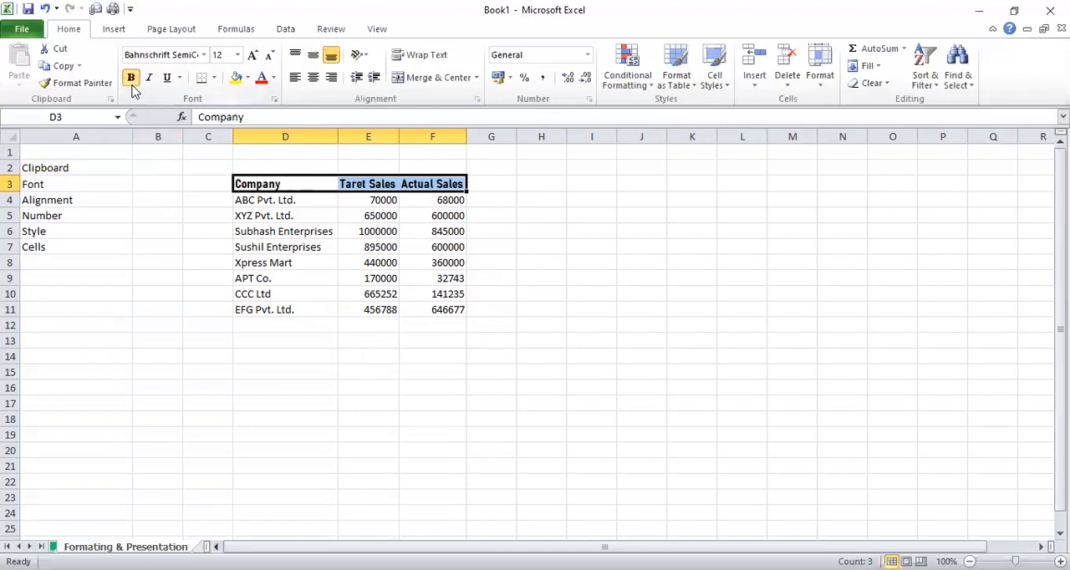
left_click(209, 211)
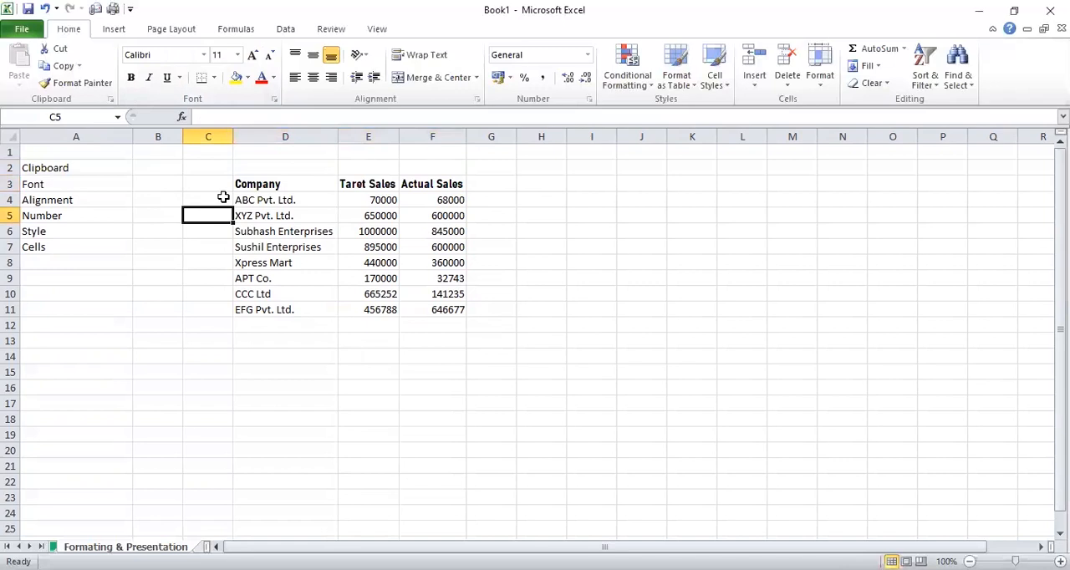
Apply bold to the ABC Pvt. Ltd. row in cells D4:F4
left_click(223, 198)
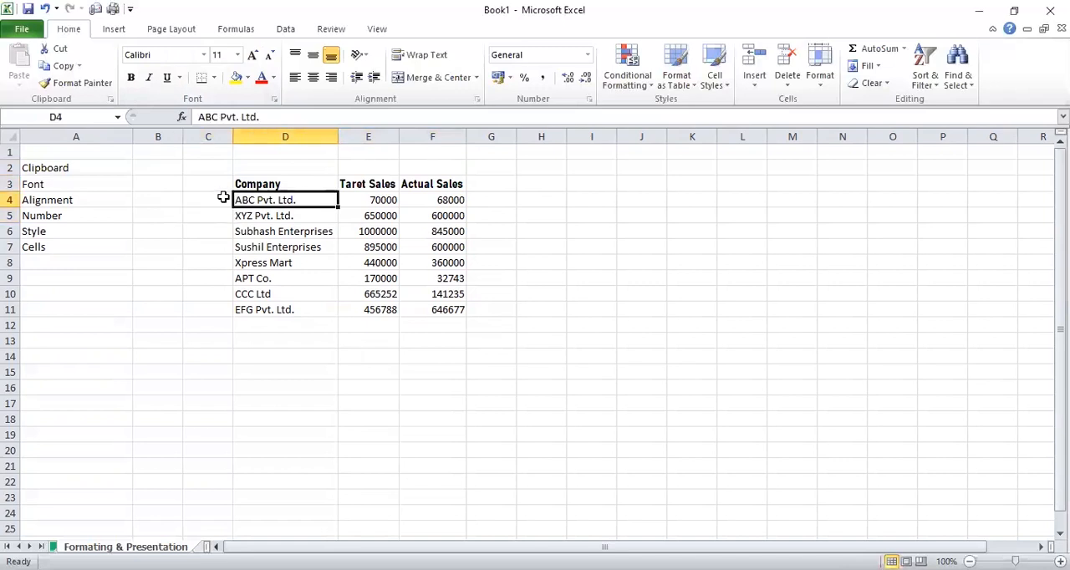
key("Up")
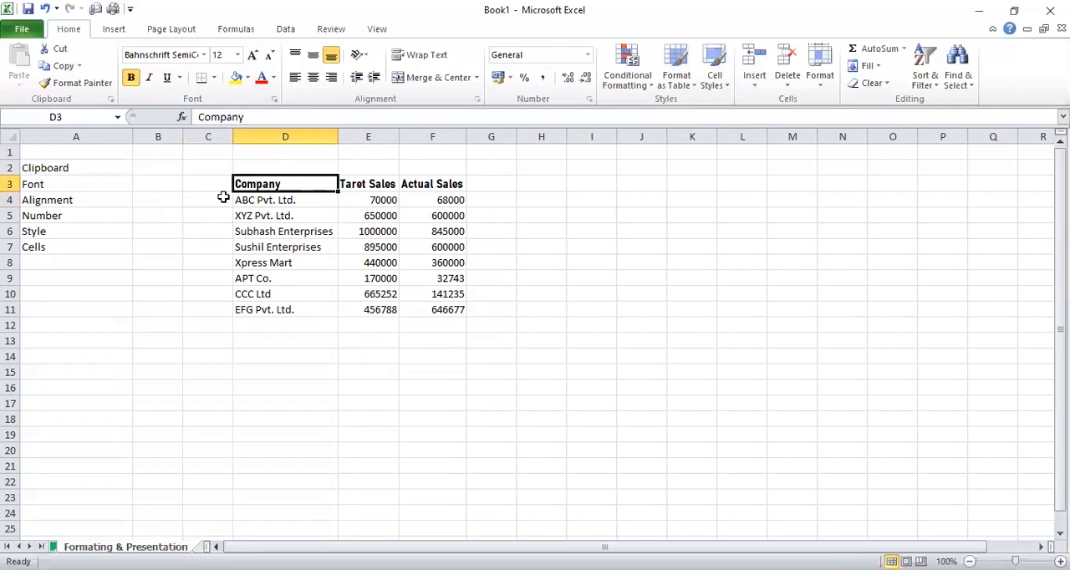
key("Up")
key("Down")
key("ctrl+shift+Right")
key("Down")
key("Up")
key("Down")
key("ctrl+shift+Right")
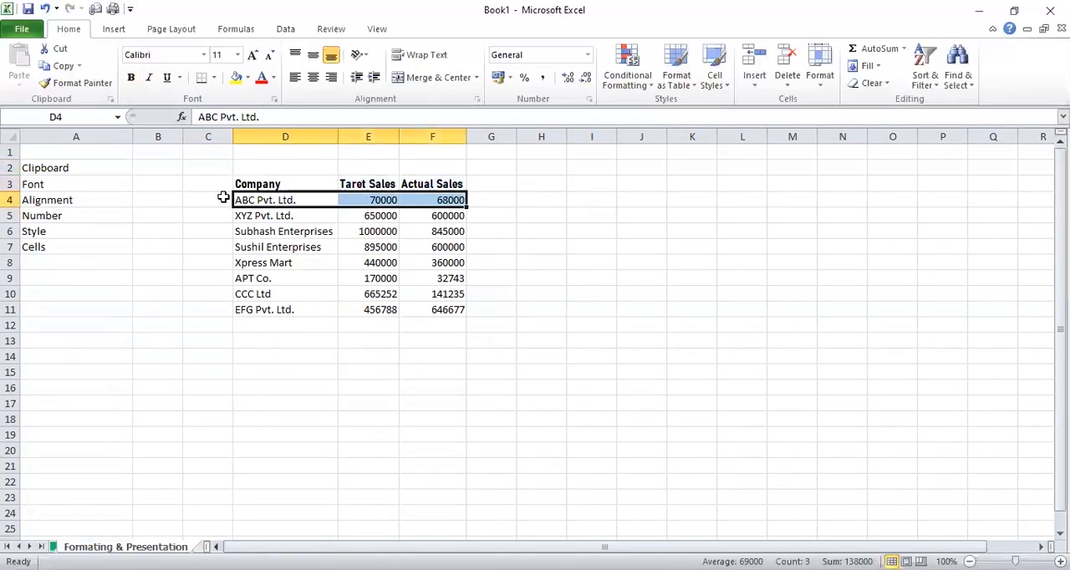
key("ctrl+b")
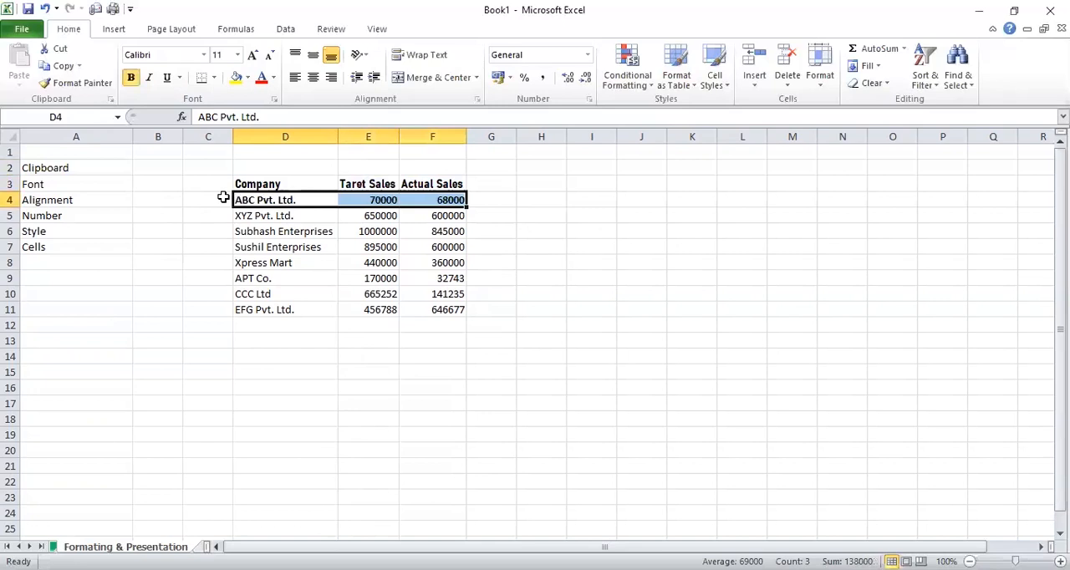
Apply bold to the XYZ Pvt. Ltd. row in cells D5:F5
left_click(270, 215)
left_click_drag(308, 206, 449, 201)
left_click(288, 216)
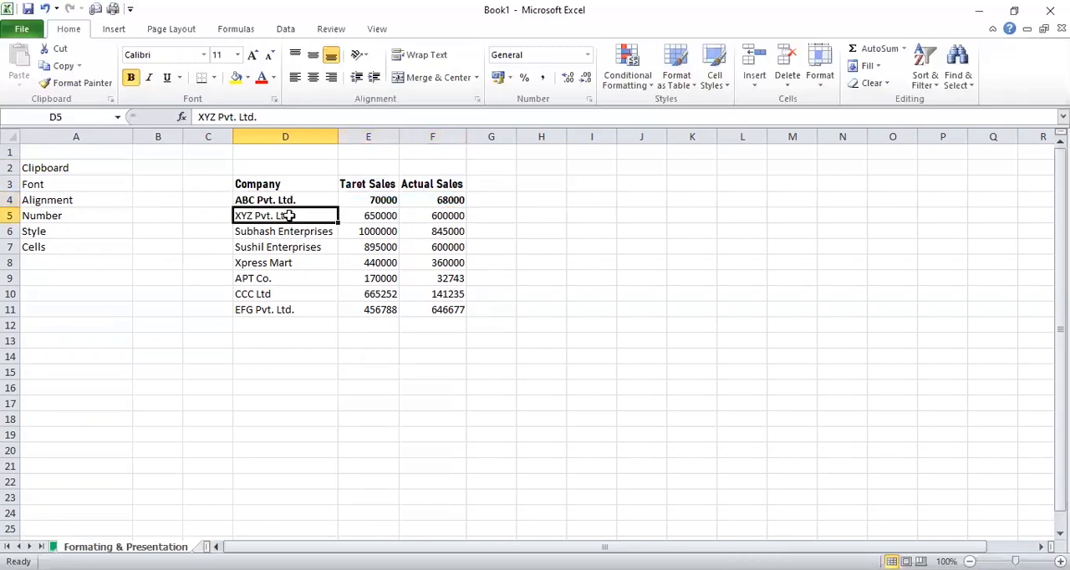
key("shift+Right")
key("shift+Right")
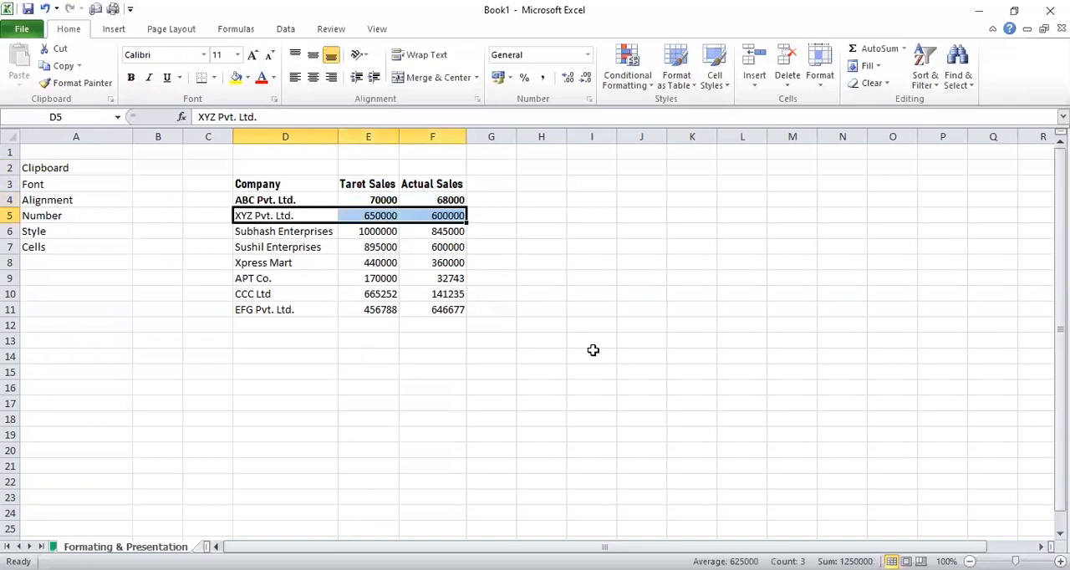
key("ctrl+b")
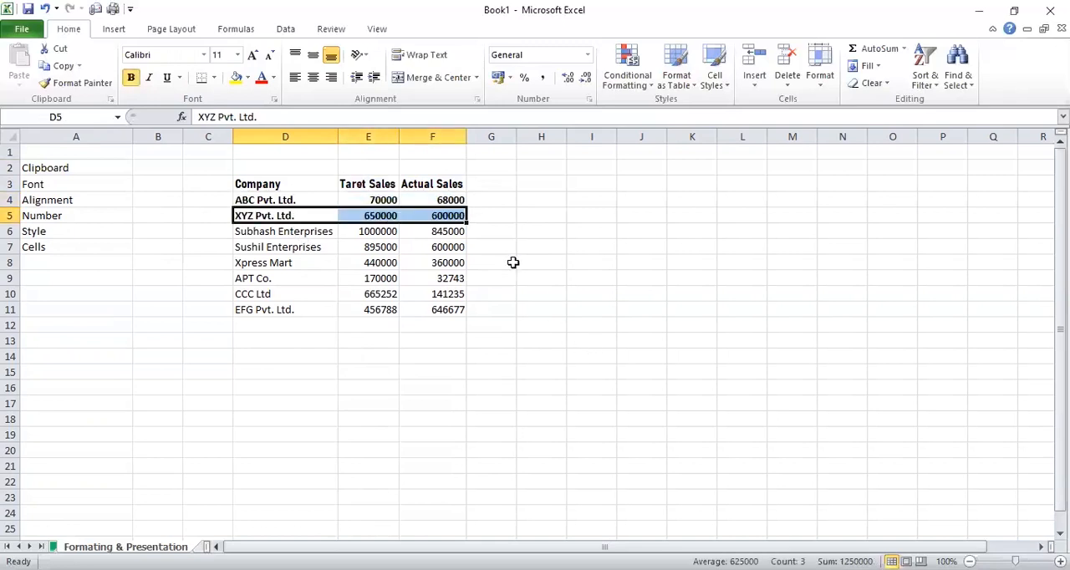
left_click(487, 219)
left_click(482, 231)
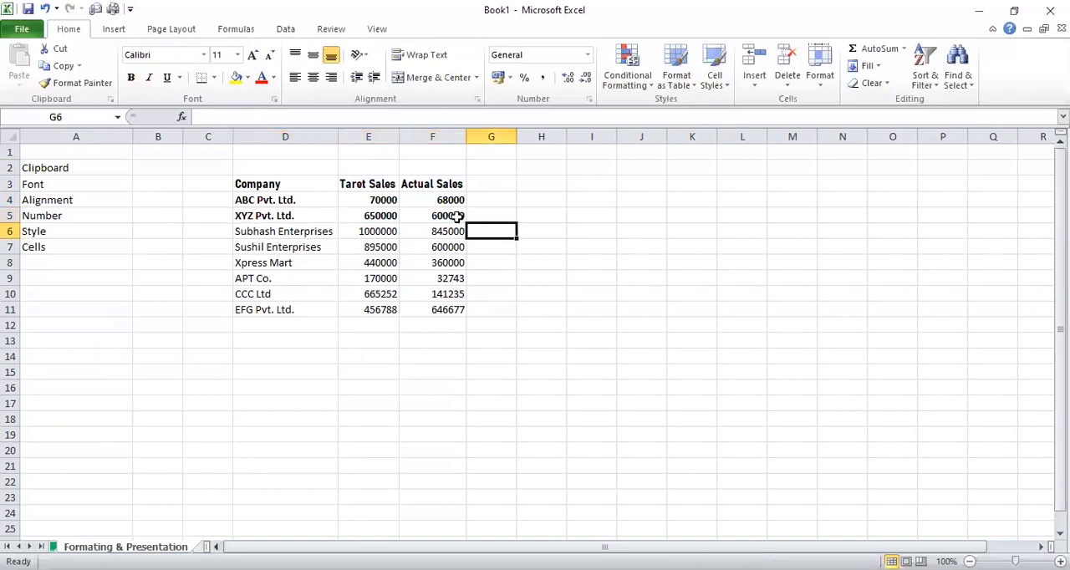
left_click(457, 215)
left_click(422, 197)
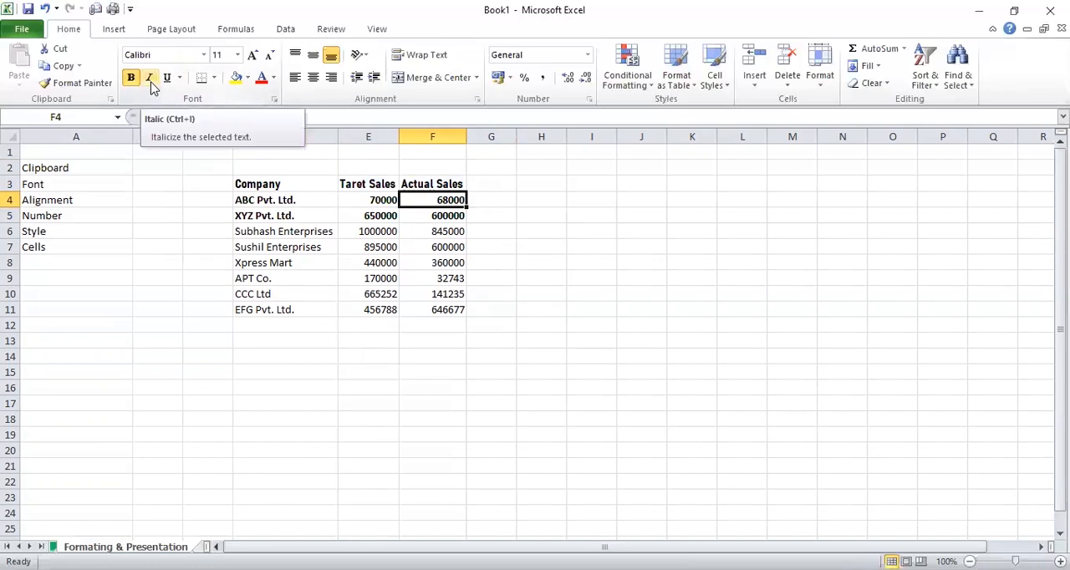
key("Down")
key("Down")
key("shift+Left")
key("shift+Left")
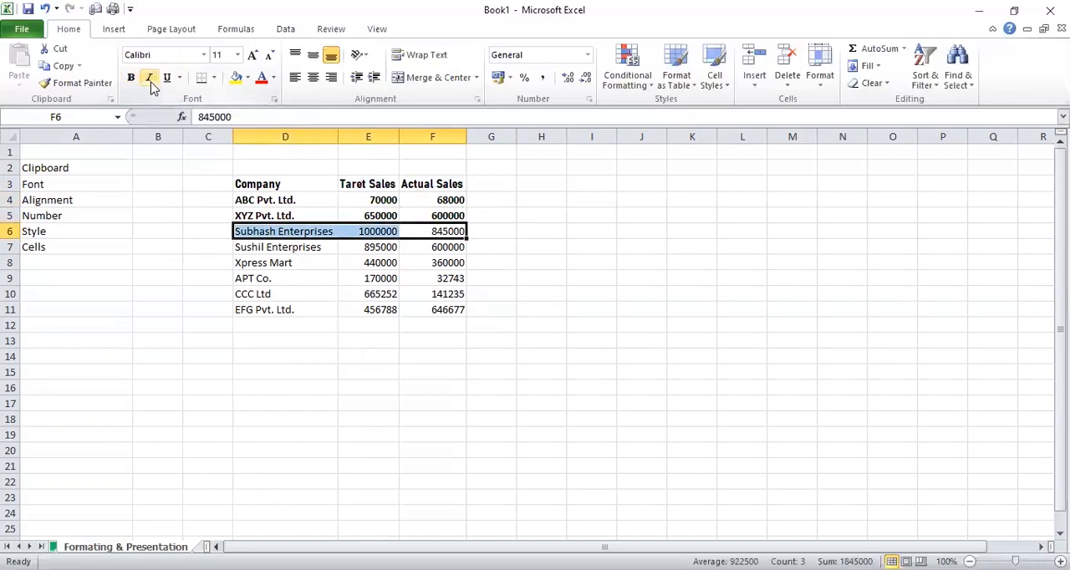
Italicize the header row D3:F3
left_click(264, 183)
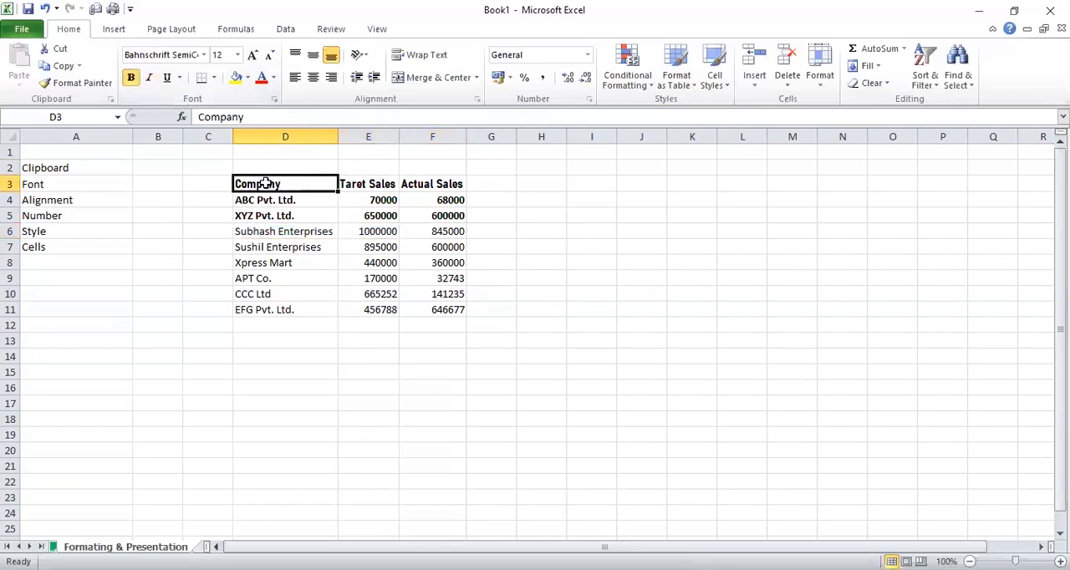
key("shift+Right")
key("shift+Right")
left_click(152, 77)
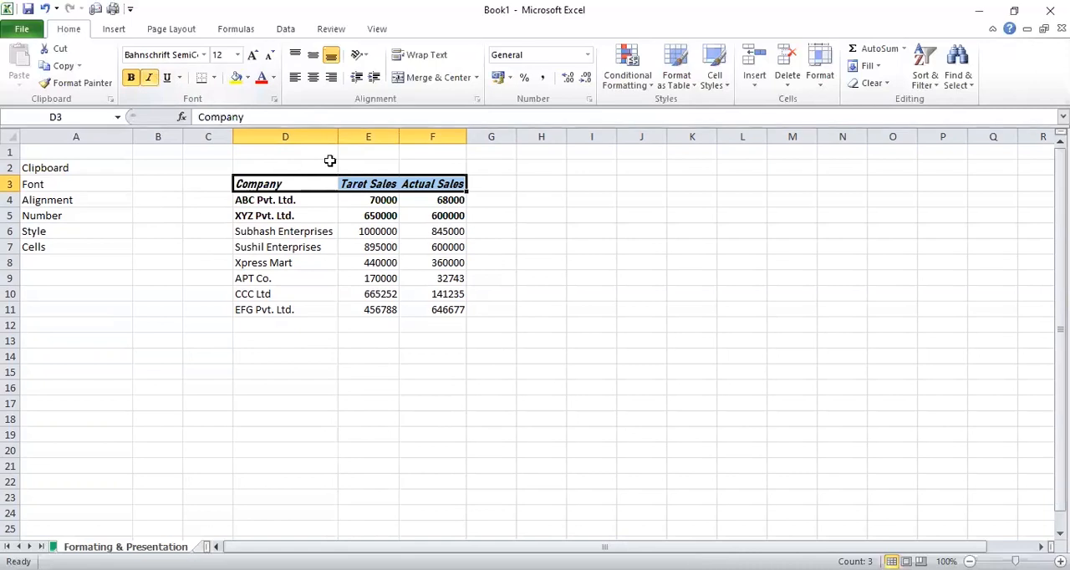
left_click(493, 182)
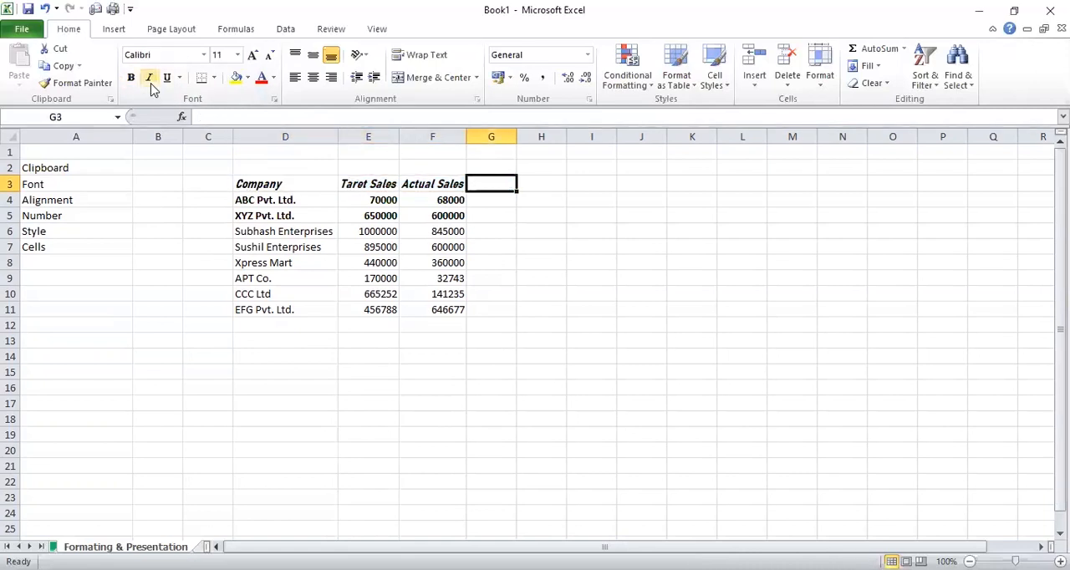
Italicize the ABC Pvt. Ltd. row in cells D4:F4
key("Left")
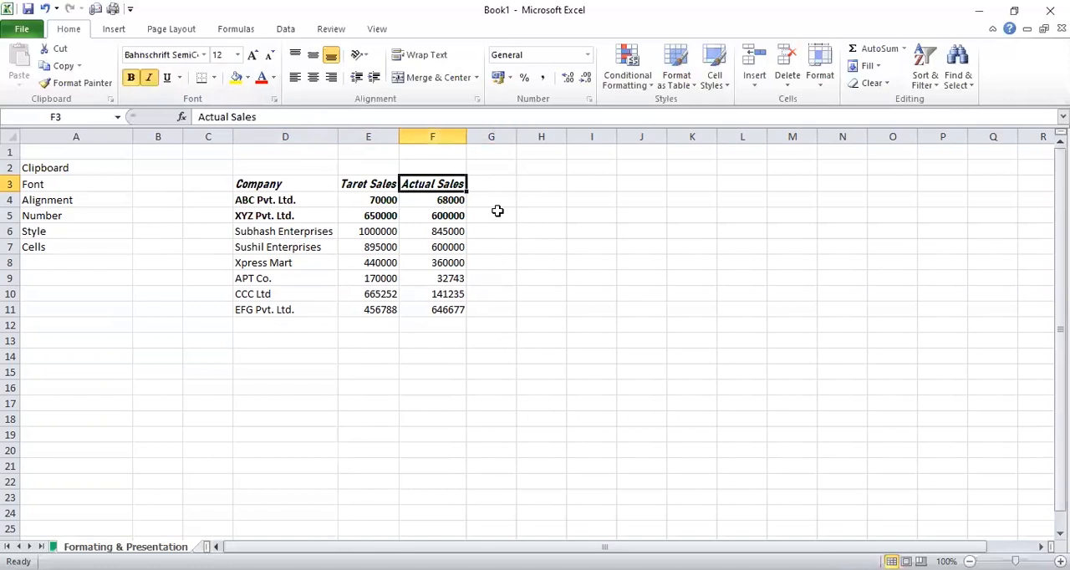
key("shift+Left")
key("shift+Left")
key("Down")
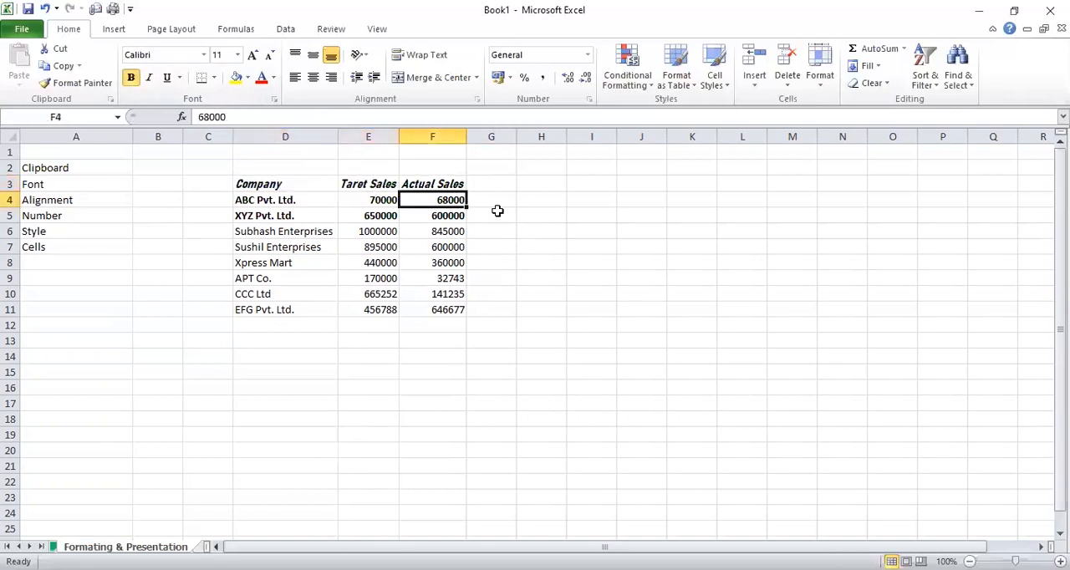
key("shift+Left")
key("shift+Left")
key("ctrl+i")
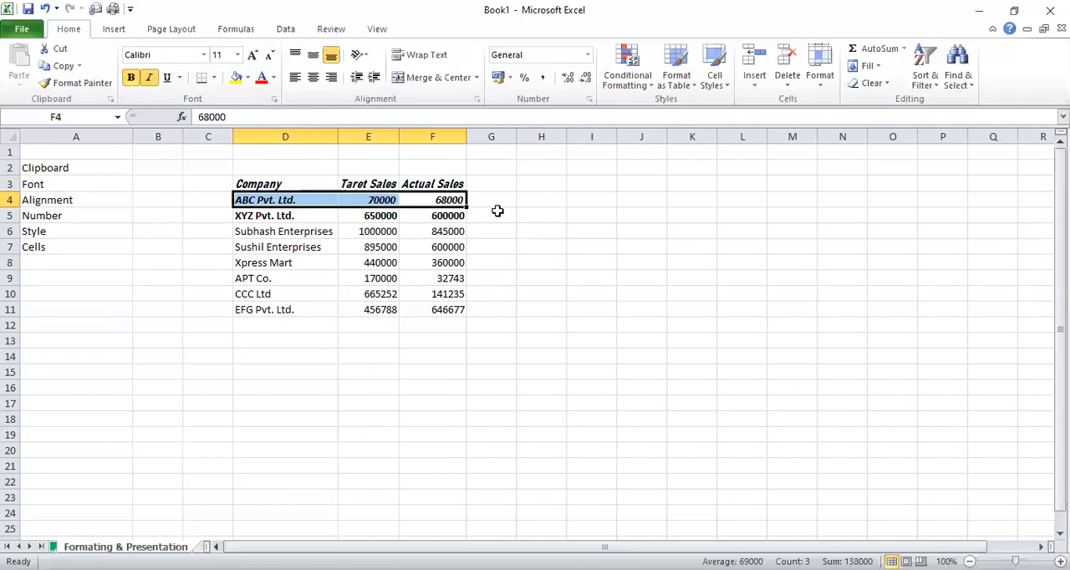
Italicize the XYZ Pvt. Ltd. row in cells D5:F5
key("Down")
key("shift+Left")
key("shift+Left")
key("ctrl+i")
left_click(492, 201)
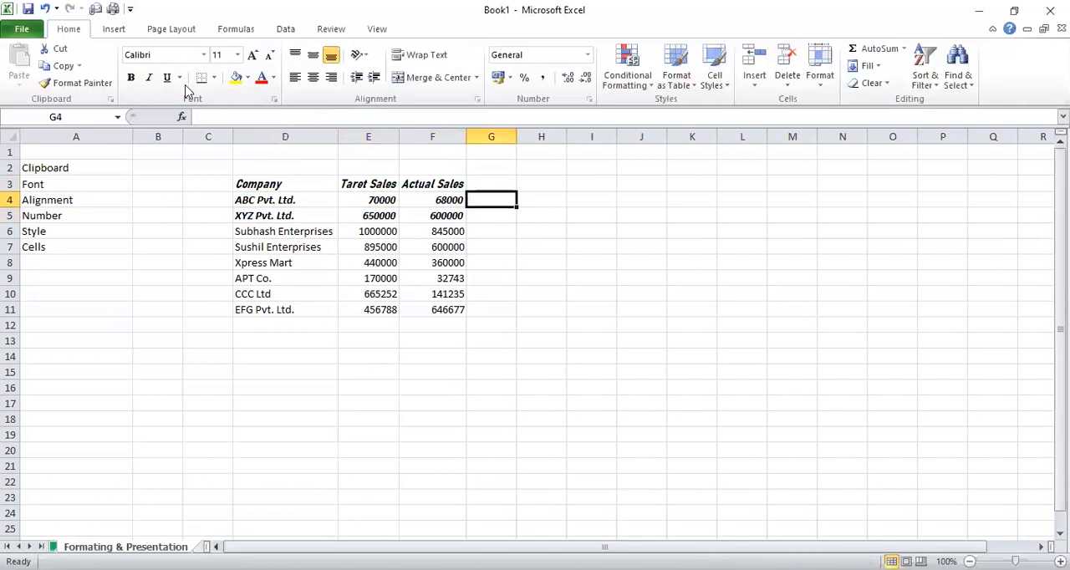
Underline the header cells D3:F3 and check the underline on each of them
left_click(264, 183)
left_click(167, 83)
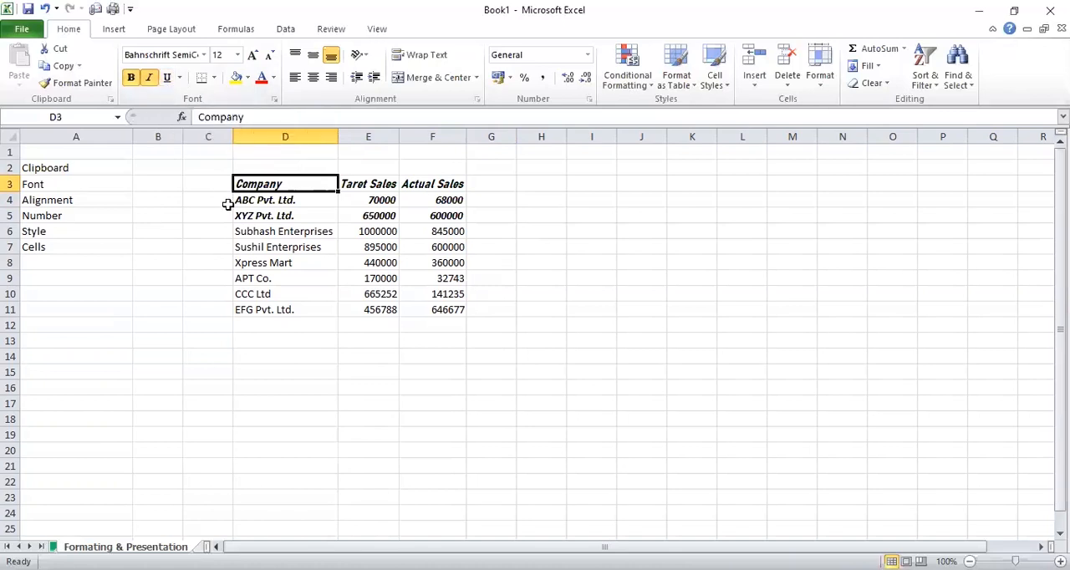
key("shift+Right")
key("shift+Right")
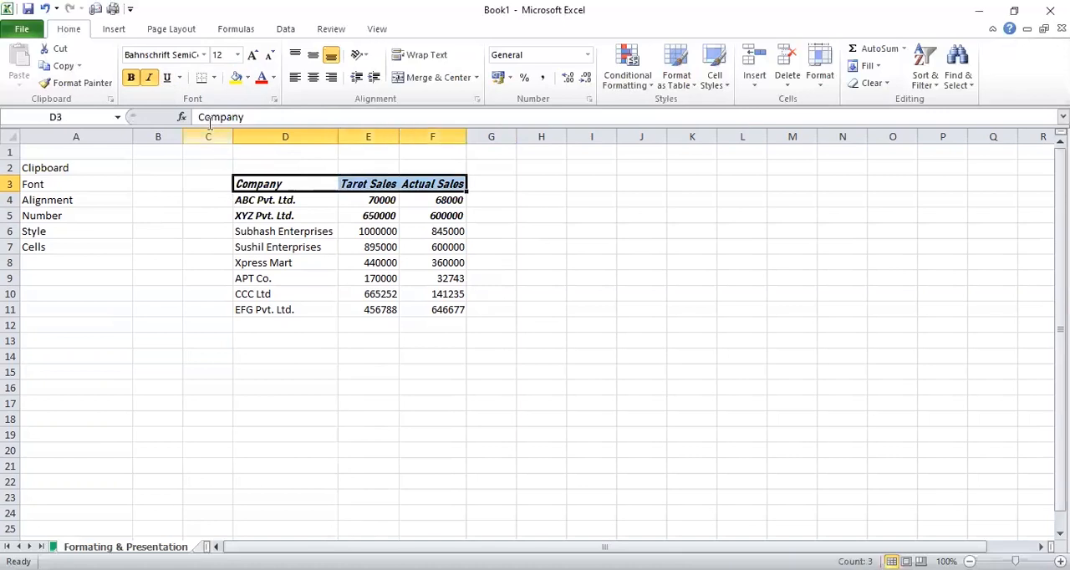
left_click(168, 80)
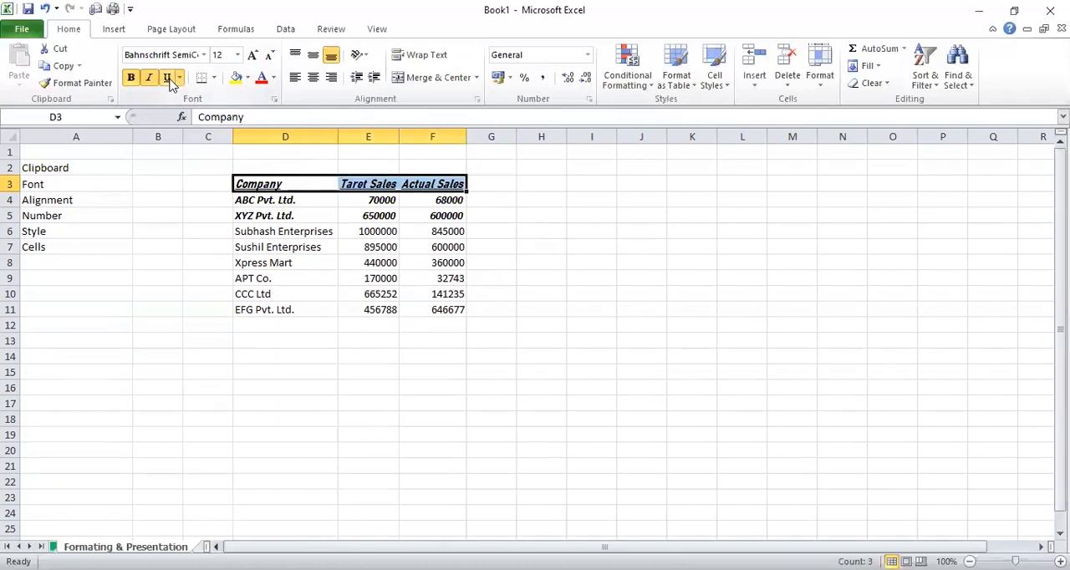
left_click(434, 214)
left_click(304, 189)
left_click(365, 184)
left_click(424, 180)
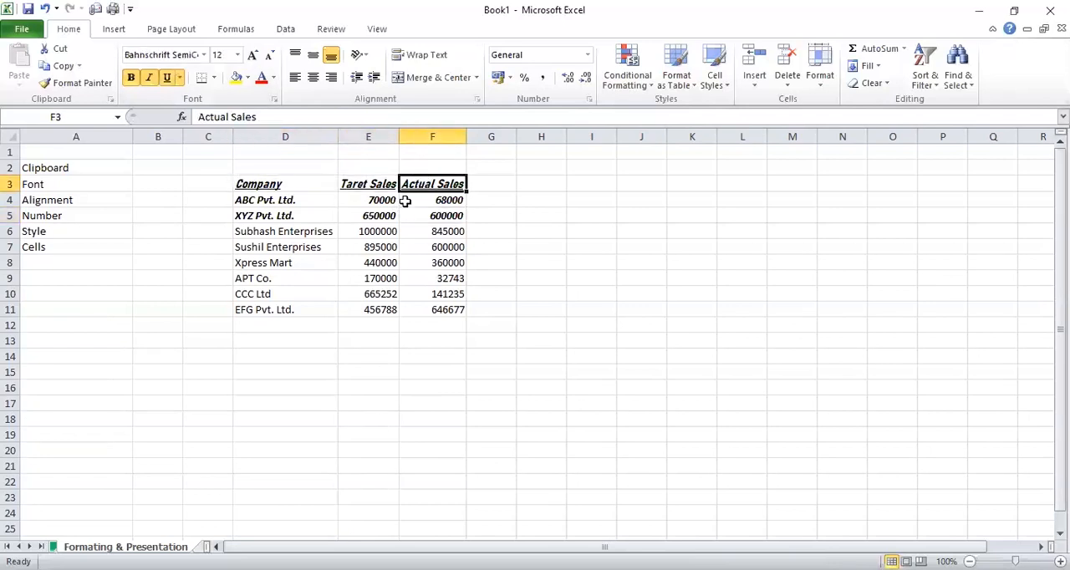
Underline the ABC Pvt. Ltd. row in cells D4:F4 and check the underline on each cell
left_click(510, 185)
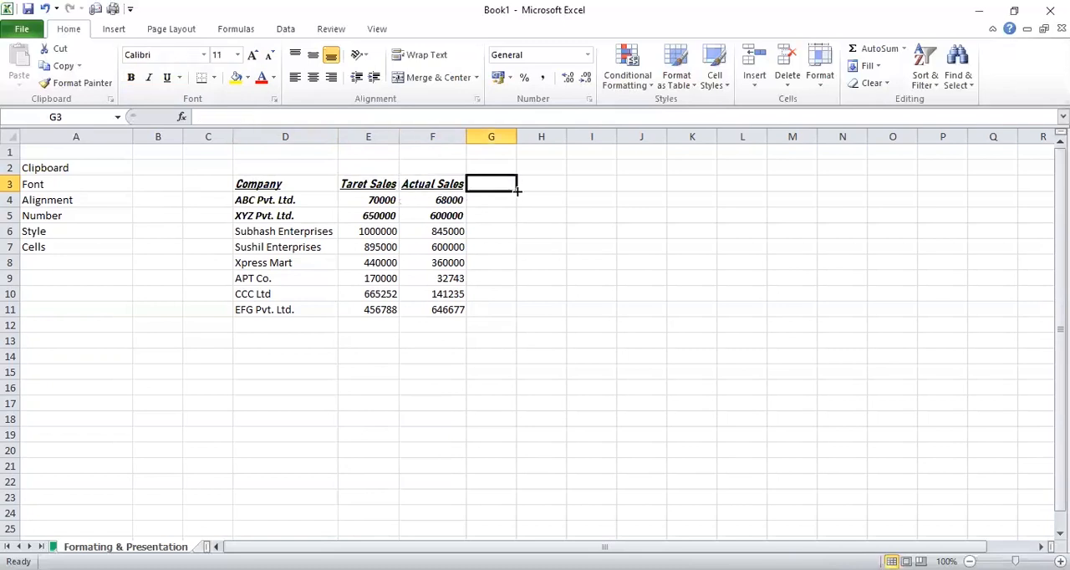
left_click_drag(286, 199, 410, 201)
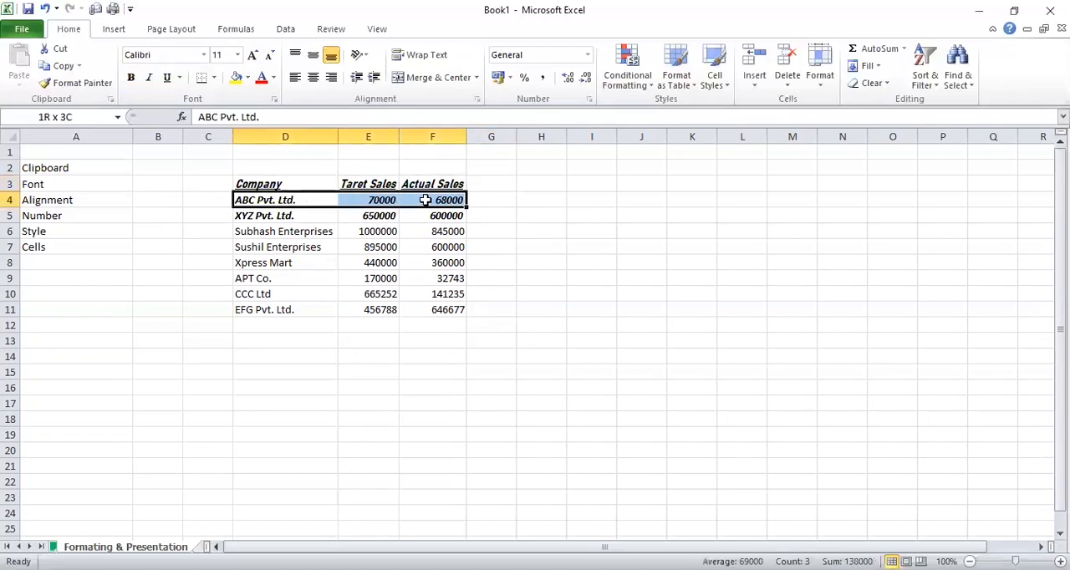
left_click(168, 79)
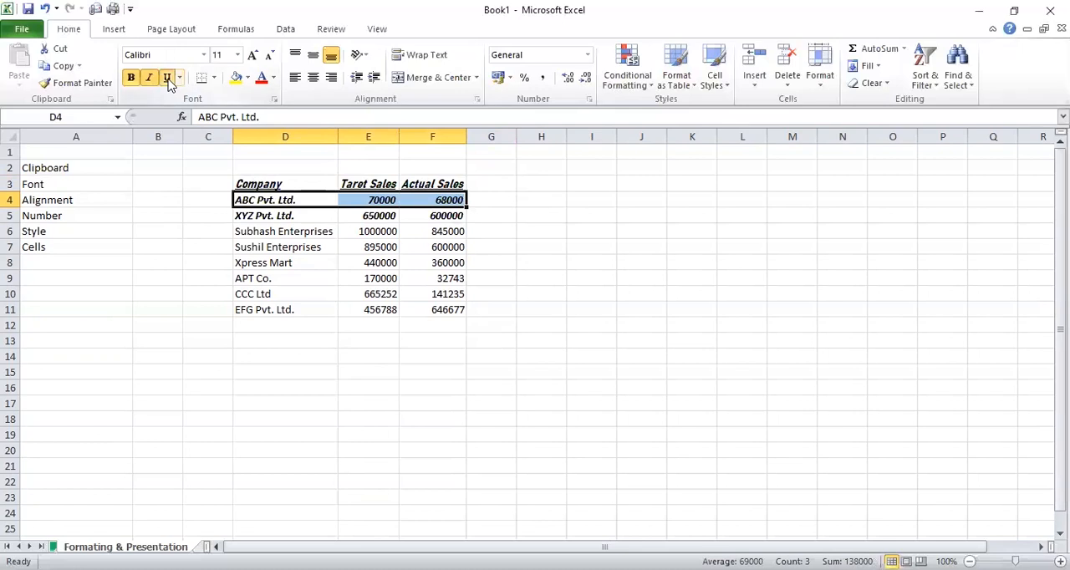
left_click(353, 243)
left_click(295, 202)
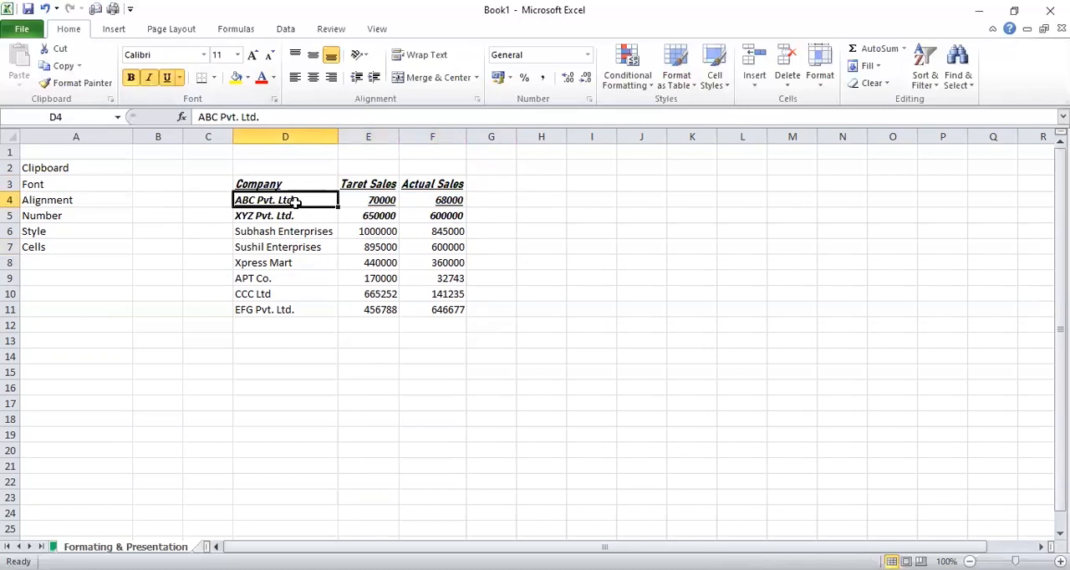
left_click(381, 204)
left_click(439, 201)
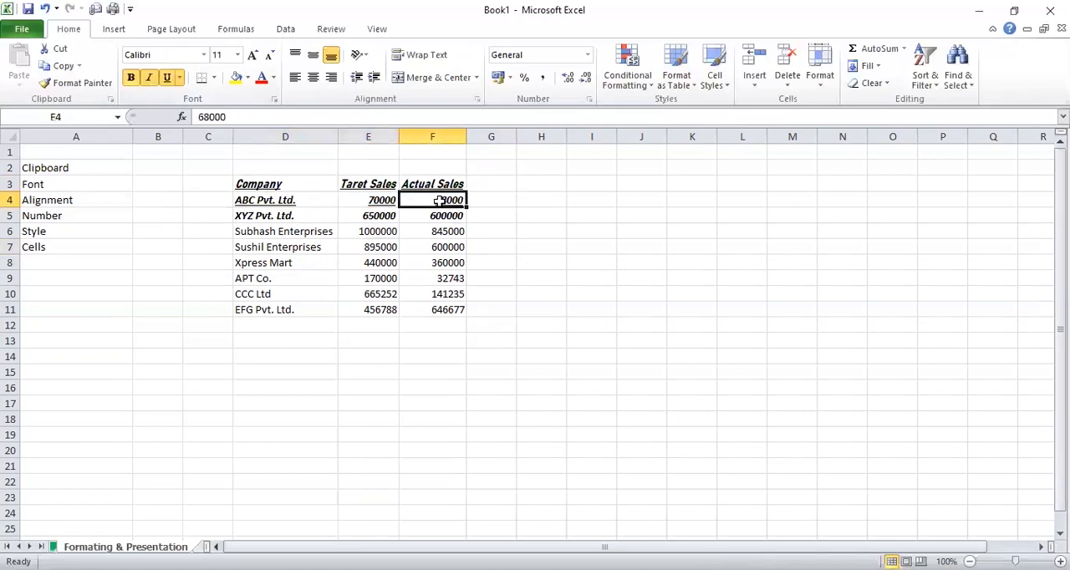
Underline the Subhash Enterprises row in cells D6:F6
left_click(505, 245)
left_click(486, 214)
key("Left")
key("Left")
key("Left")
key("Down")
key("shift+Right")
key("shift+Right")
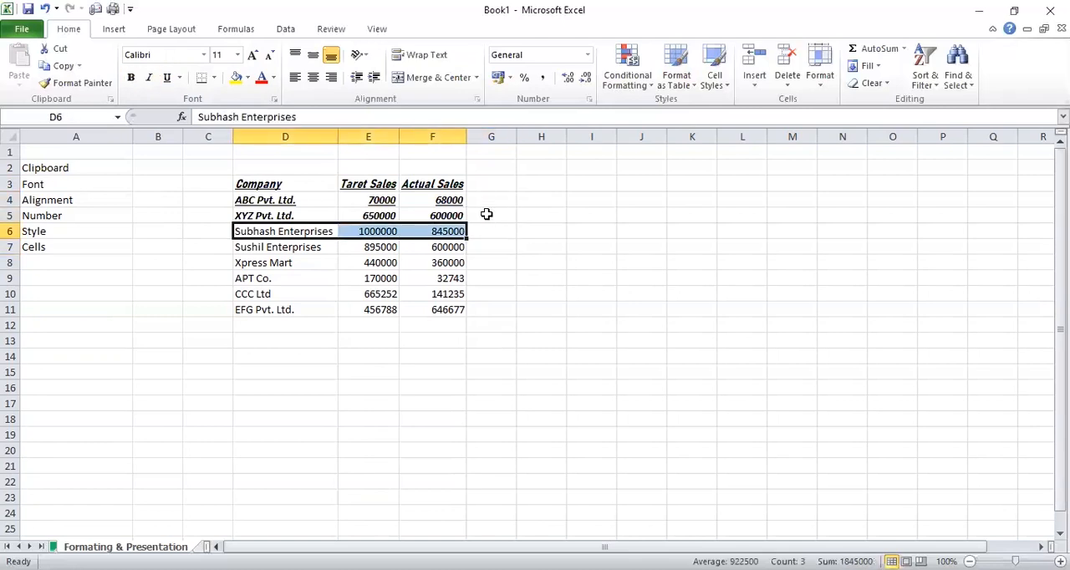
key("ctrl+u")
Underline the Sushil Enterprises row in cells D7:F7
key("ctrl+u")
key("Down")
key("Down")
key("Up")
key("shift+Right")
key("shift+Right")
key("ctrl+u")
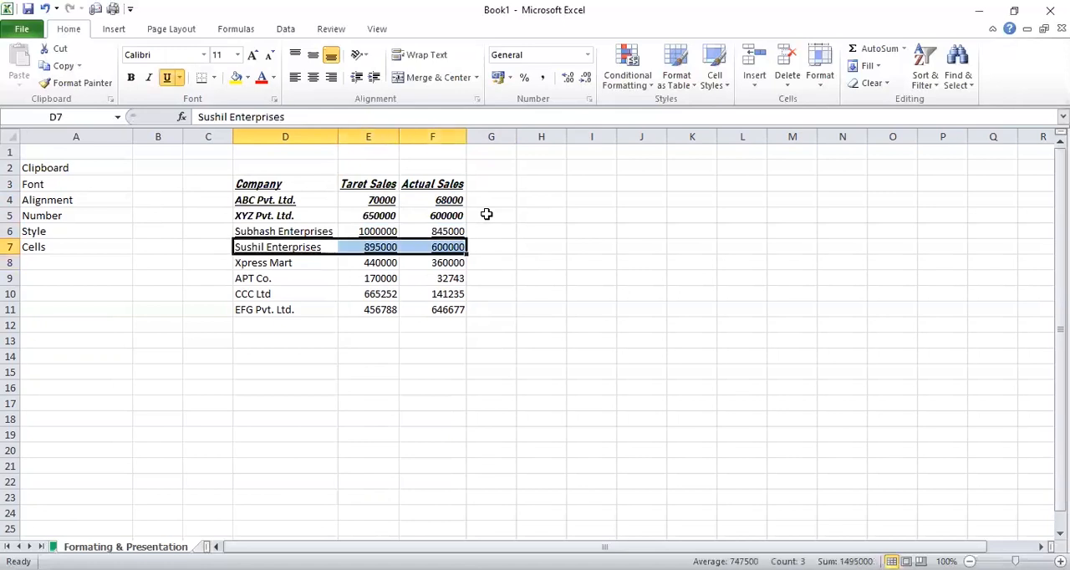
key("Right")
key("Down")
key("Down")
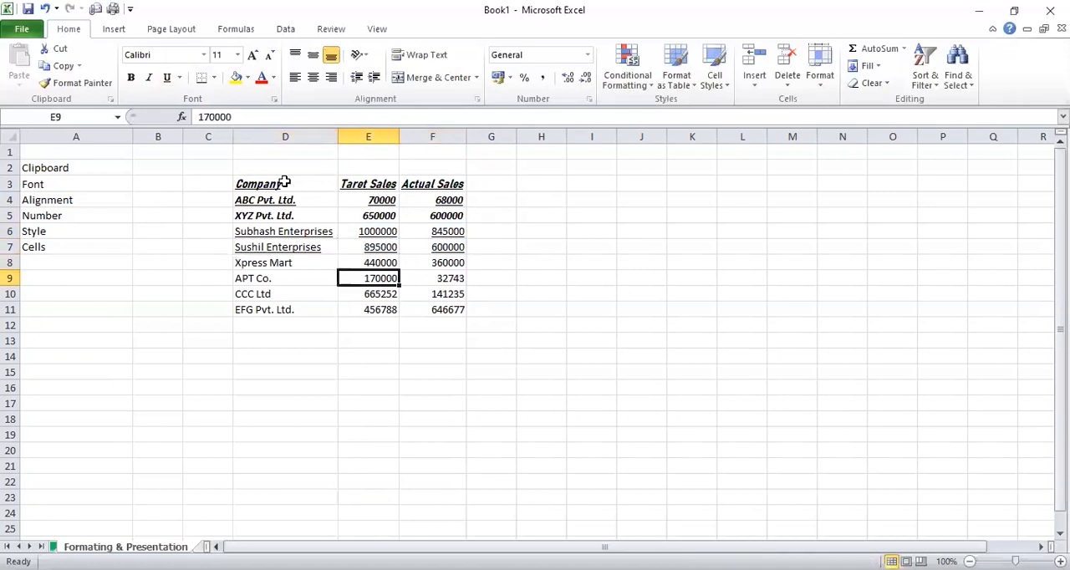
Remove bold and underline from the company rows D4:F7, leaving all of these cells in italics
left_click(345, 214)
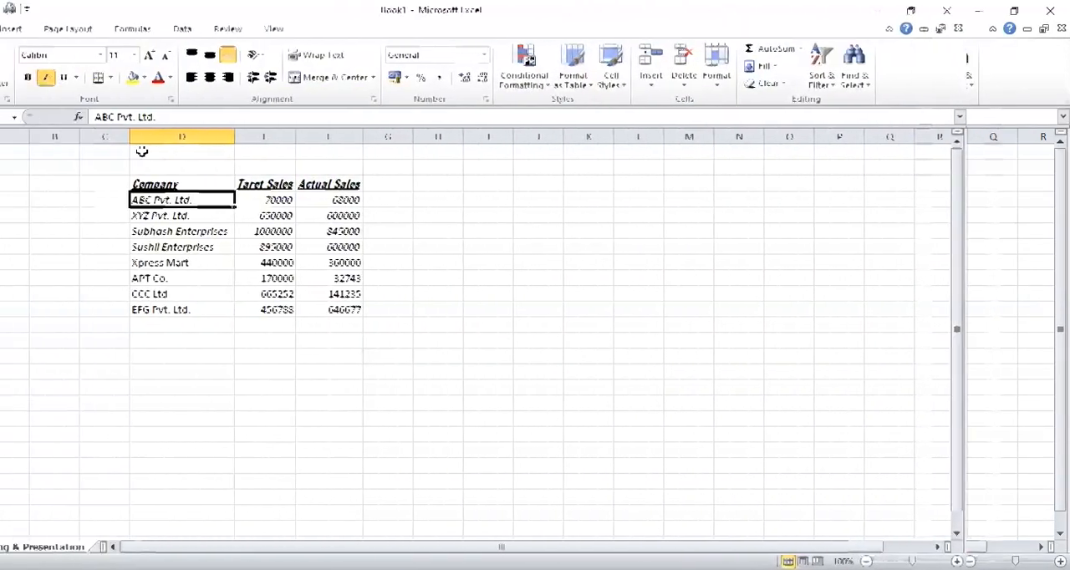
left_click(142, 151)
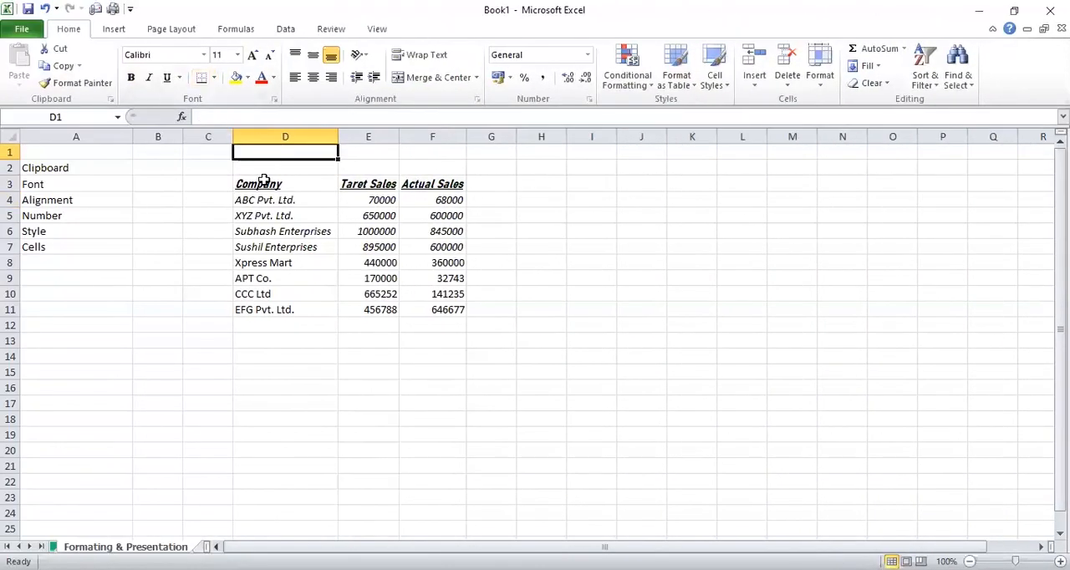
Apply All Borders to the whole sales table D3:F11
left_click_drag(264, 180, 447, 307)
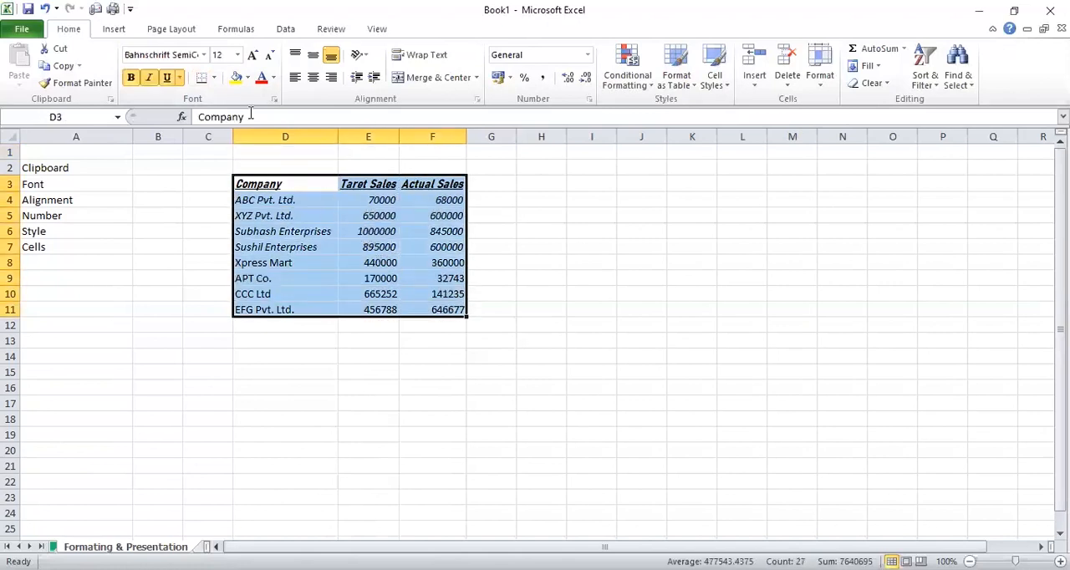
left_click(214, 78)
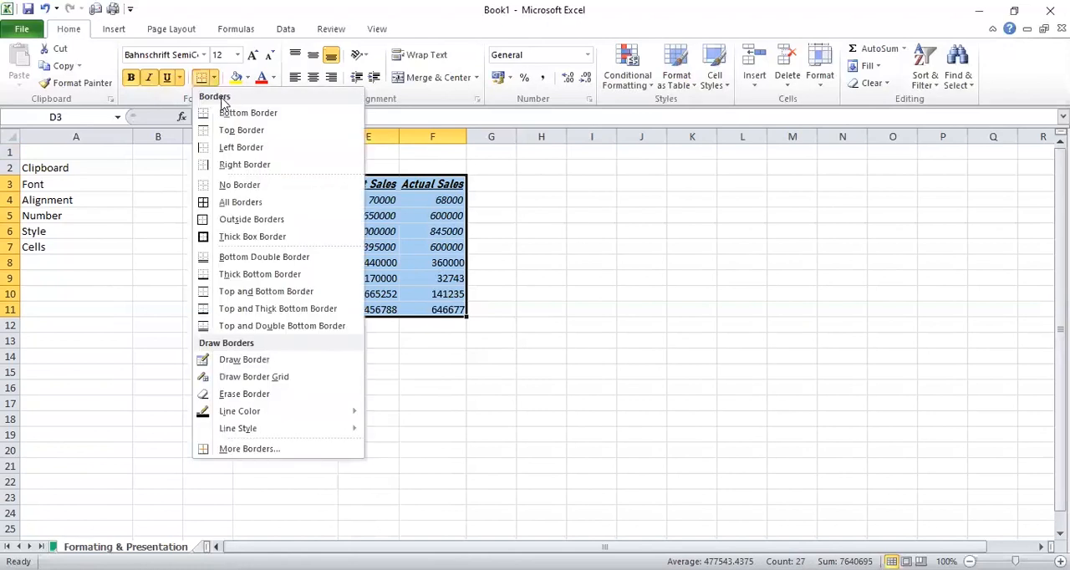
left_click(229, 206)
left_click(507, 204)
left_click(529, 200)
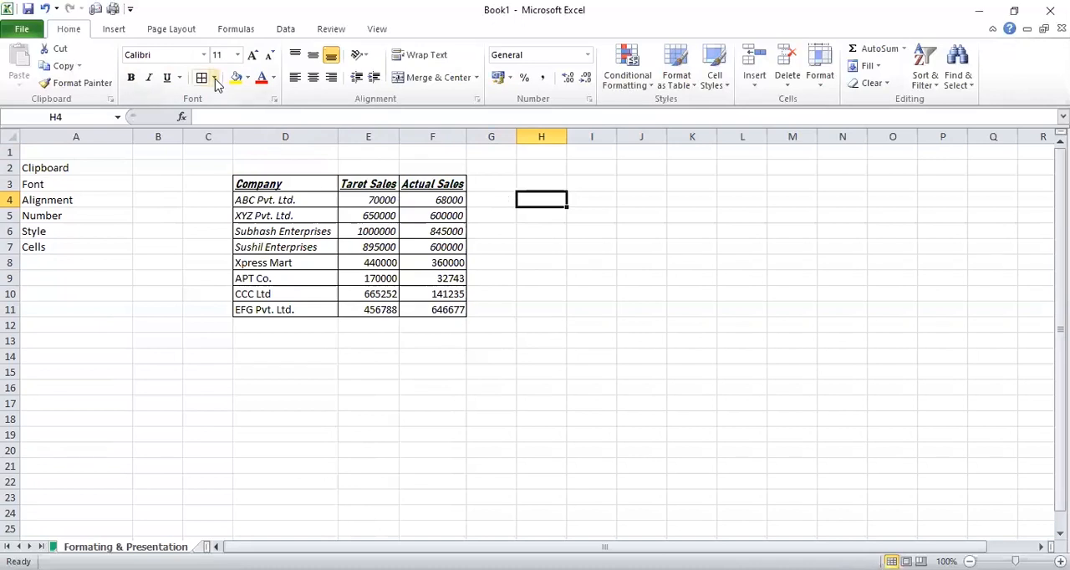
Look over the border options and undo the All Borders formatting on the sales table
left_click(286, 167)
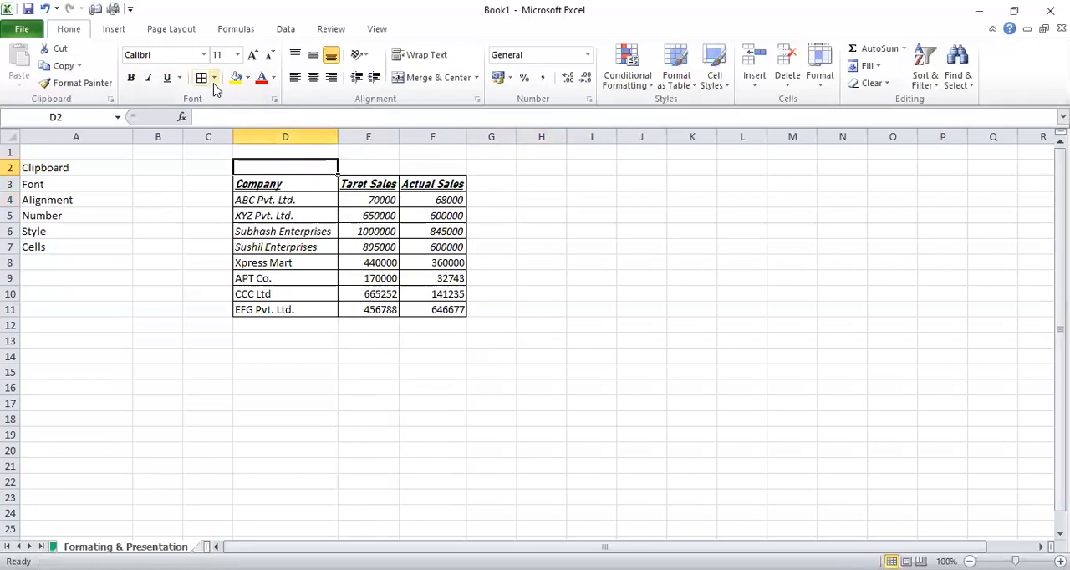
left_click(214, 77)
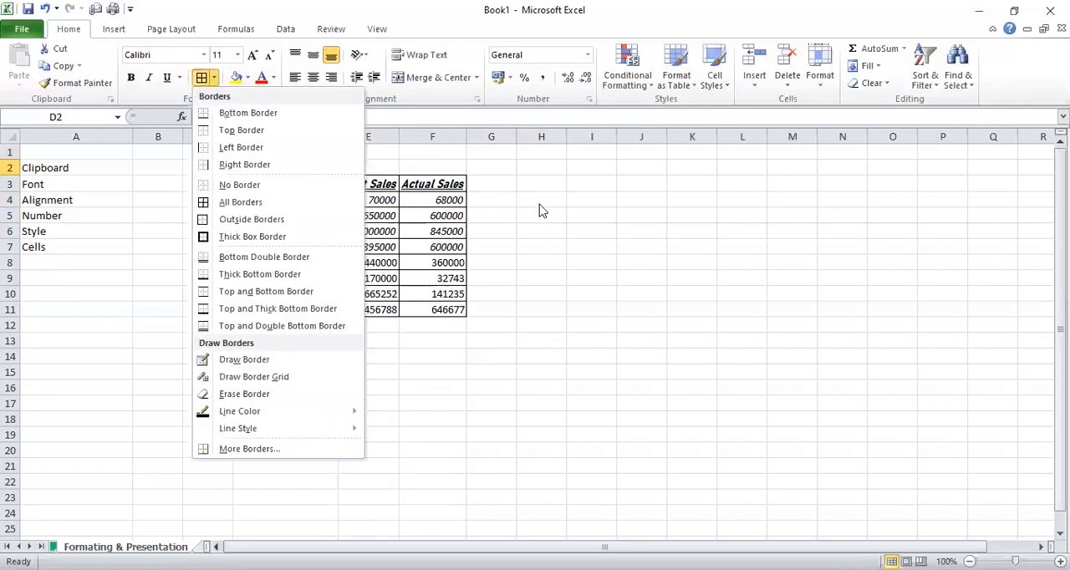
left_click(421, 204)
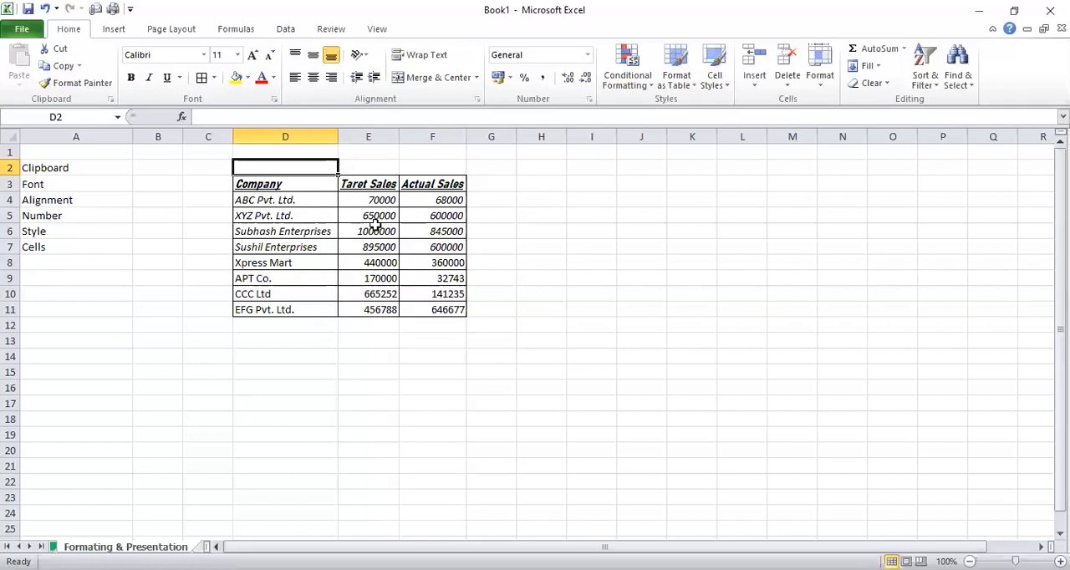
key("ctrl+z")
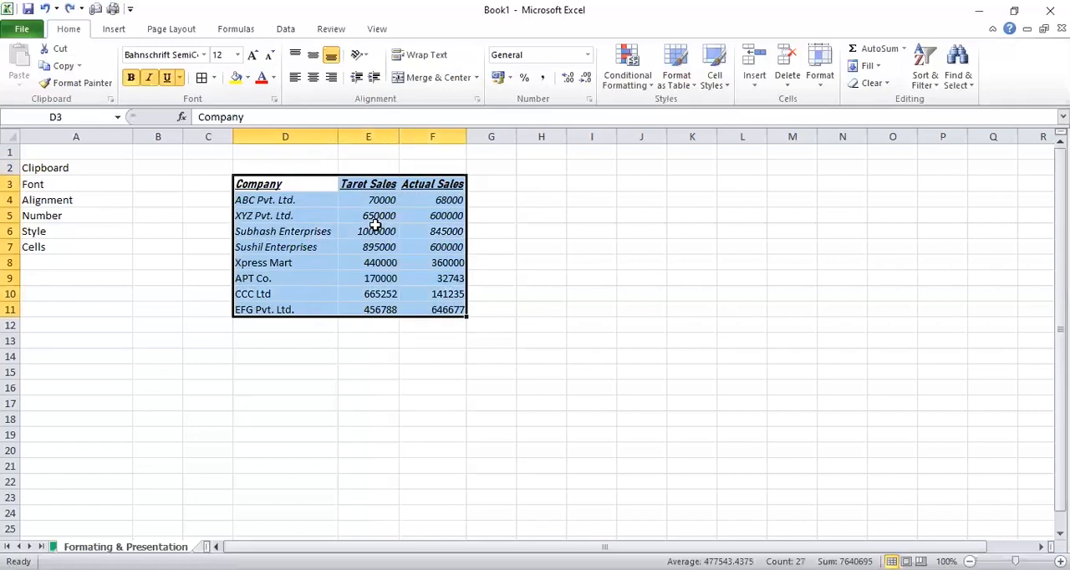
Apply a Bottom Border to the header cells D3:F3
left_click_drag(296, 184, 415, 182)
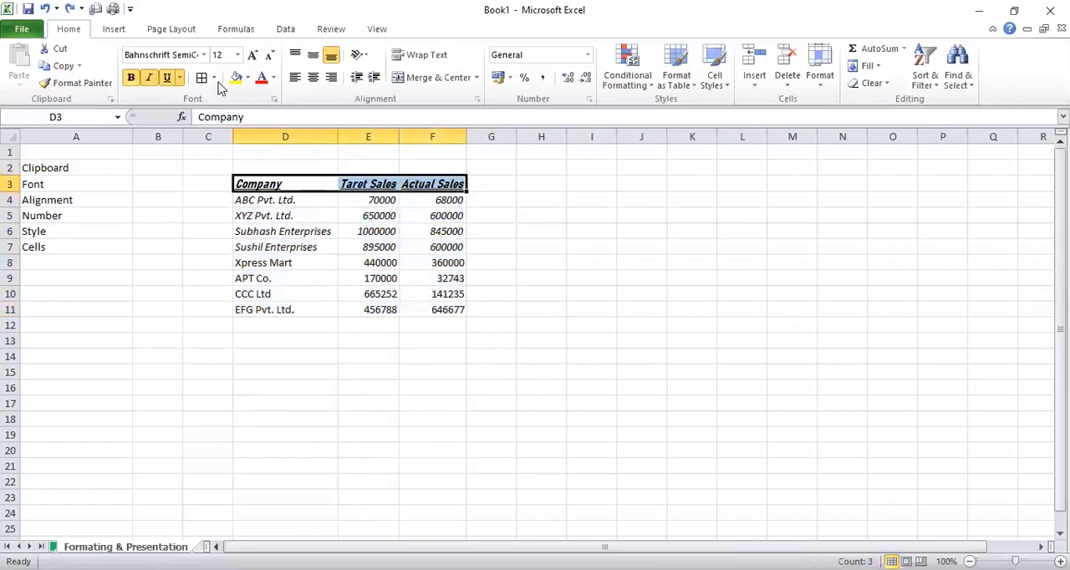
left_click(214, 78)
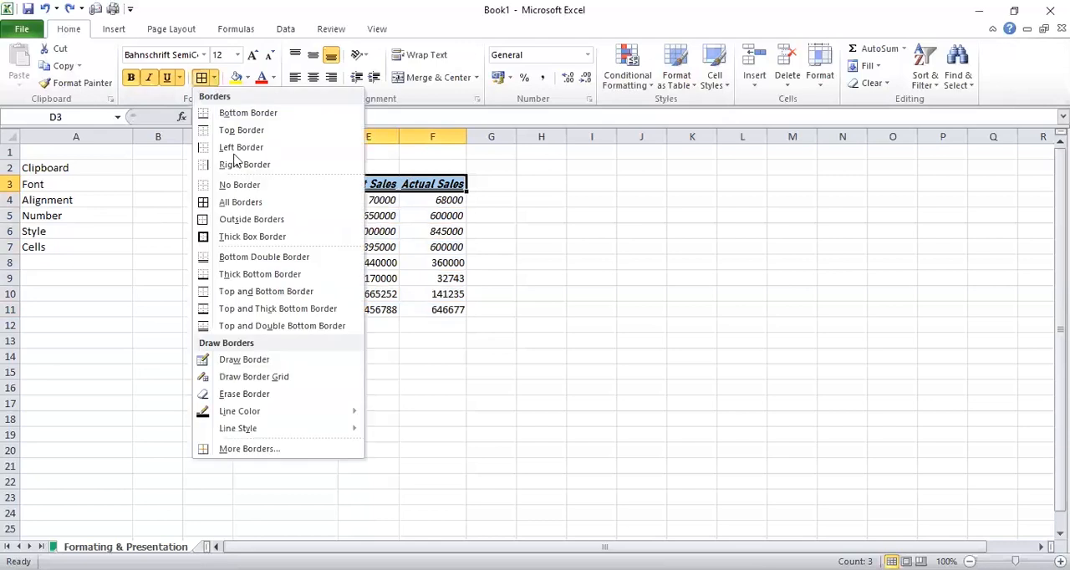
left_click(237, 114)
left_click(543, 243)
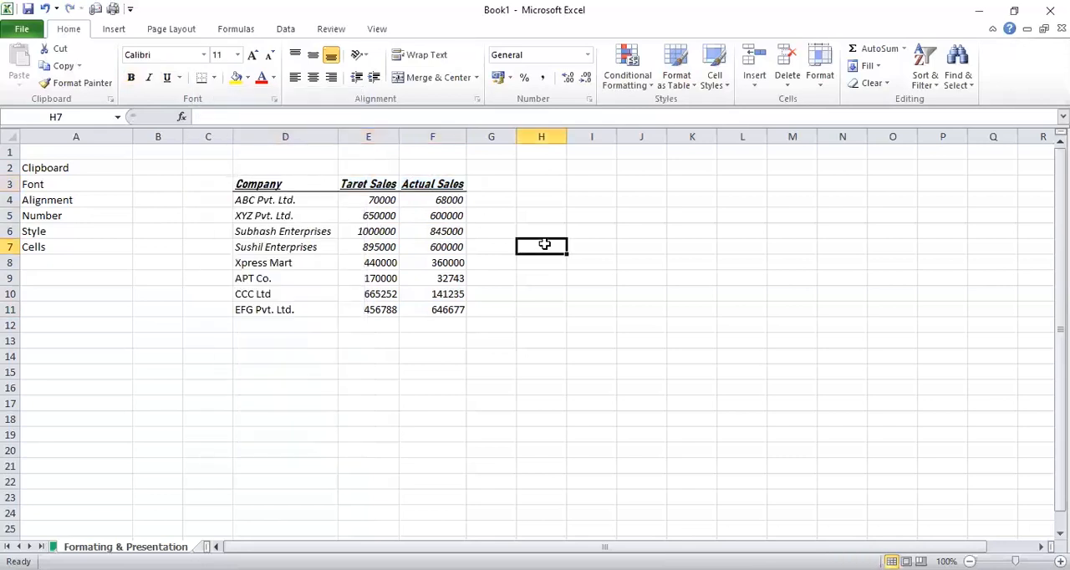
Apply Outside Borders to the XYZ Pvt. Ltd. row in cells D5:F5
left_click(447, 217)
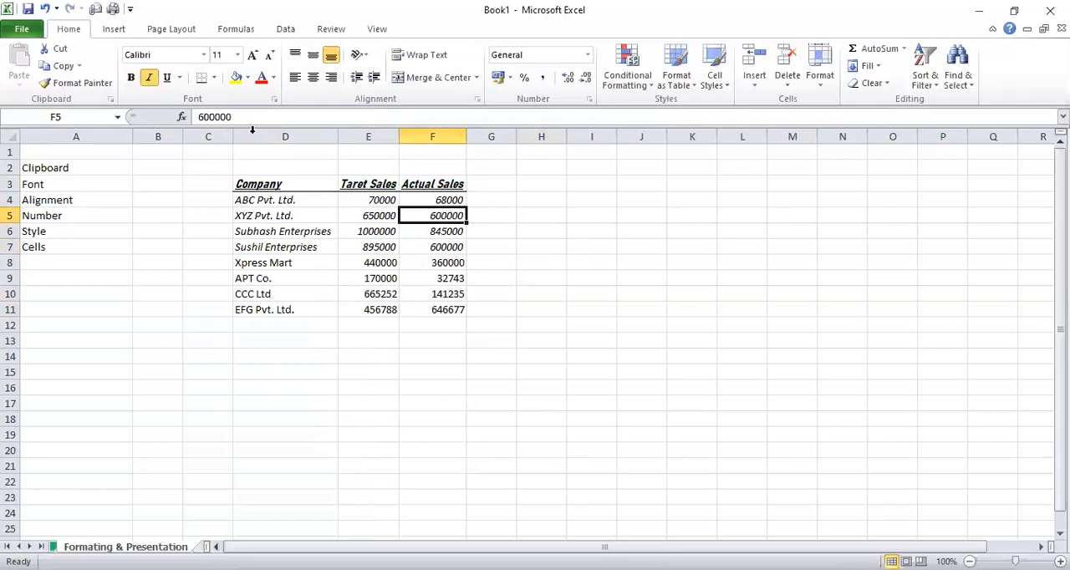
left_click_drag(269, 214, 420, 210)
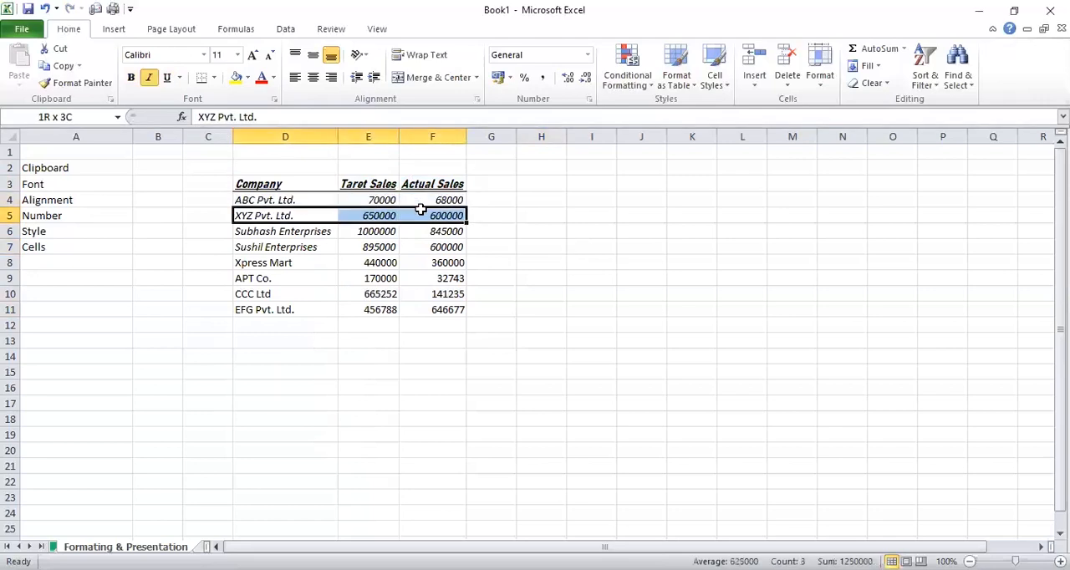
left_click(214, 77)
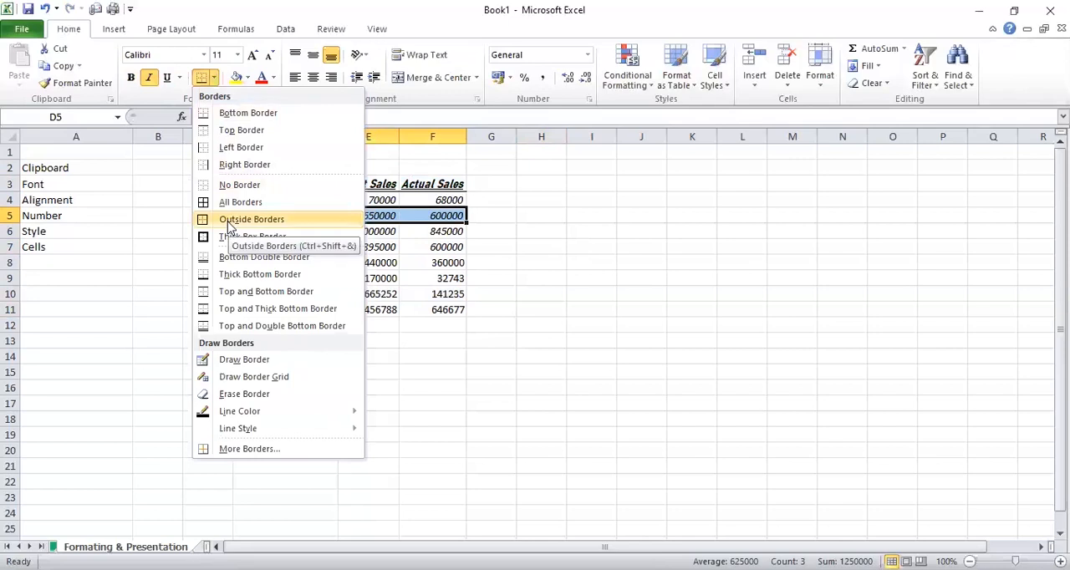
left_click(251, 219)
left_click(487, 233)
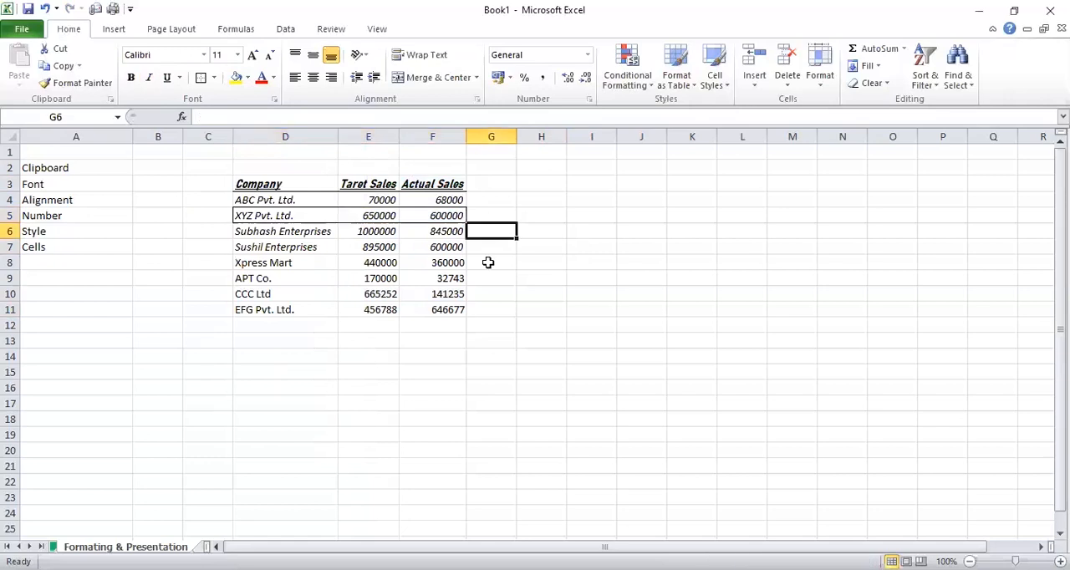
left_click(452, 231)
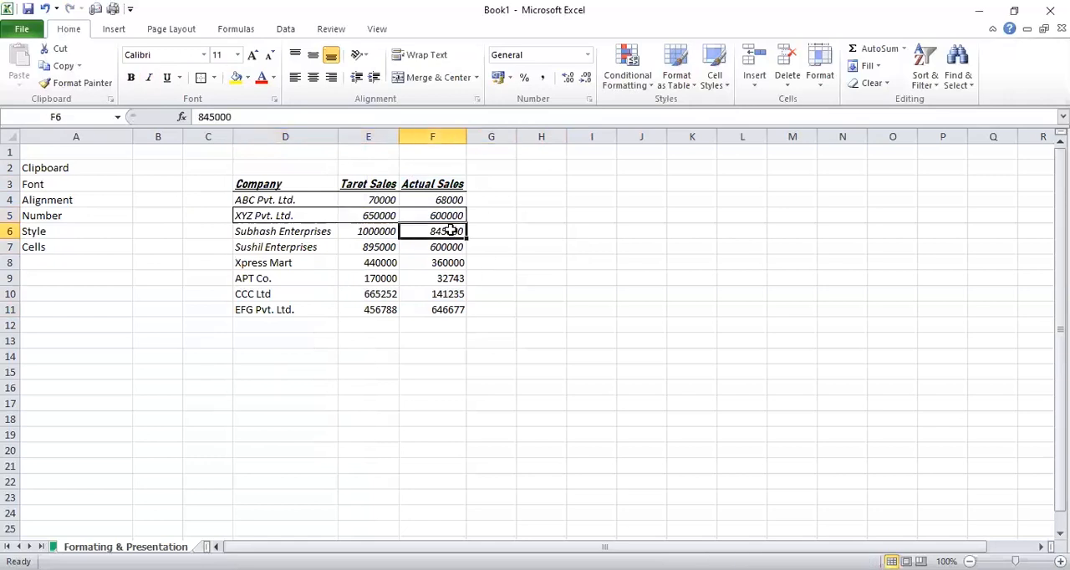
left_click(214, 78)
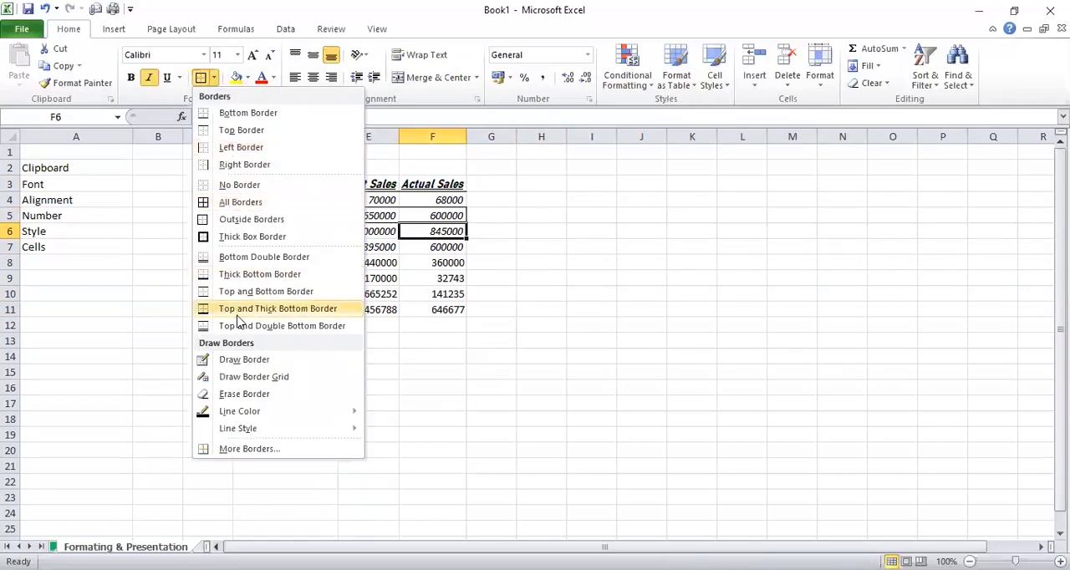
left_click(424, 378)
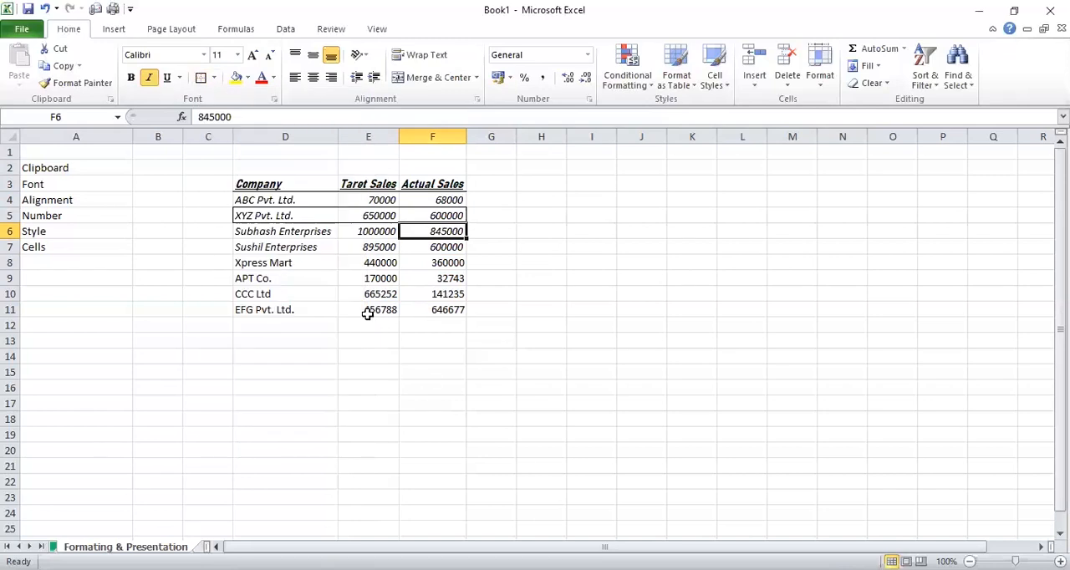
Apply a Top and Double Bottom Border to the EFG Pvt. Ltd. sales figures in E11:F11
left_click_drag(370, 311, 427, 308)
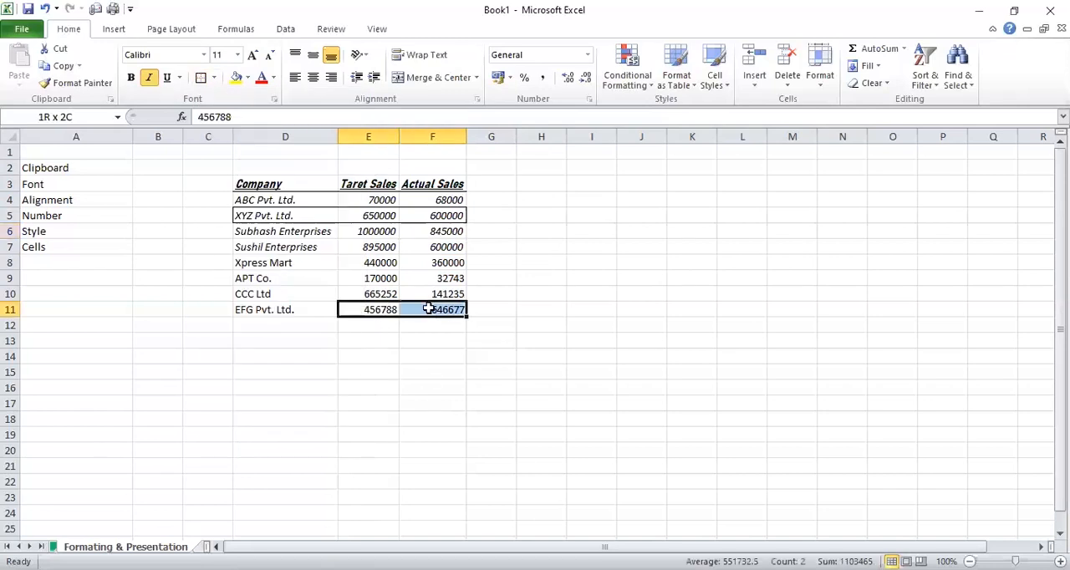
left_click(214, 78)
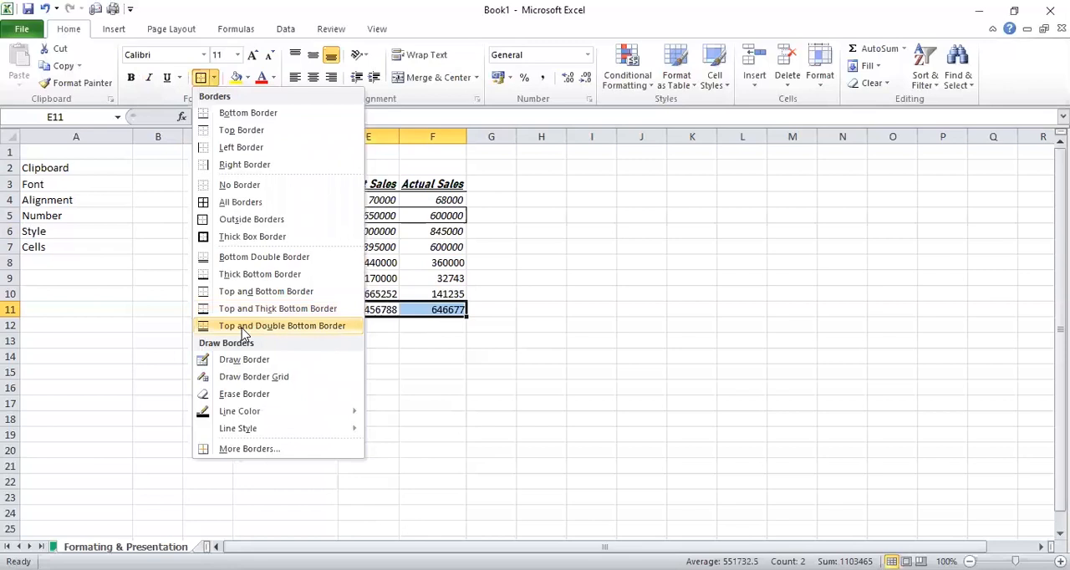
left_click(244, 326)
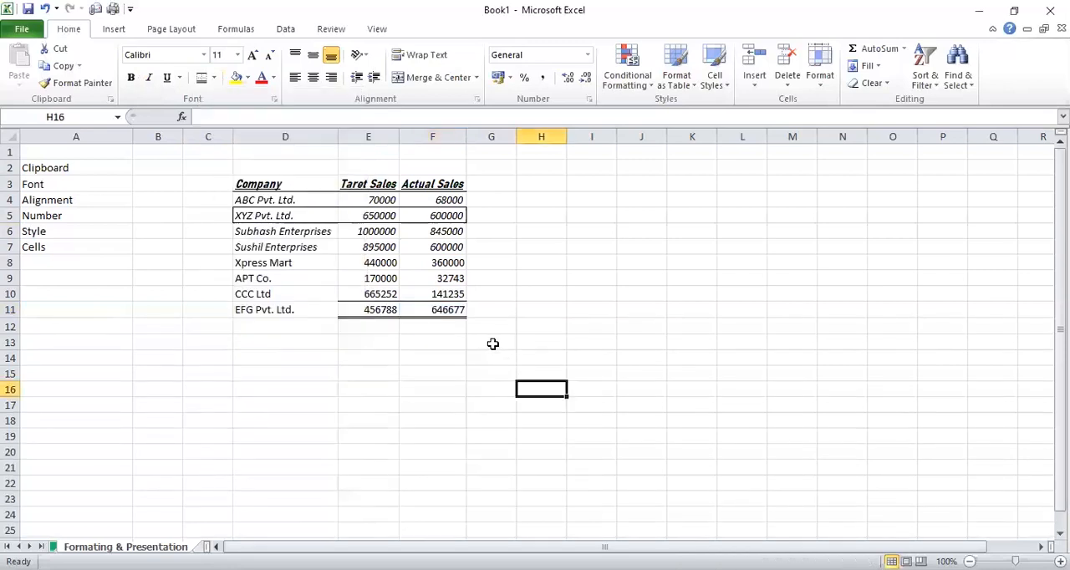
Apply a Top and Thick Bottom Border to the EFG Pvt. Ltd. name in cell D11
left_click(269, 311)
left_click(214, 78)
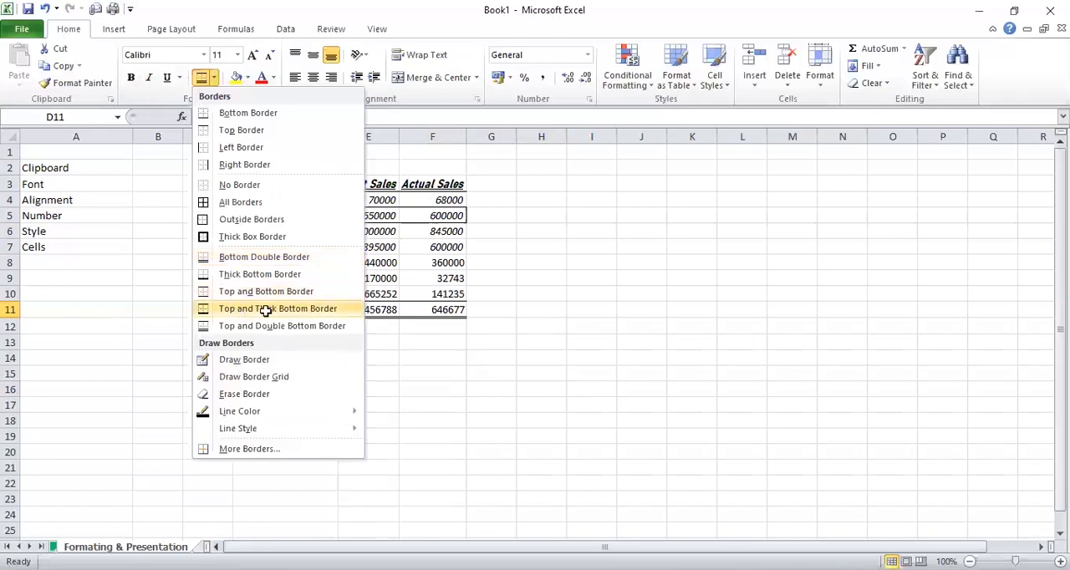
left_click(242, 311)
left_click(411, 338)
left_click(488, 325)
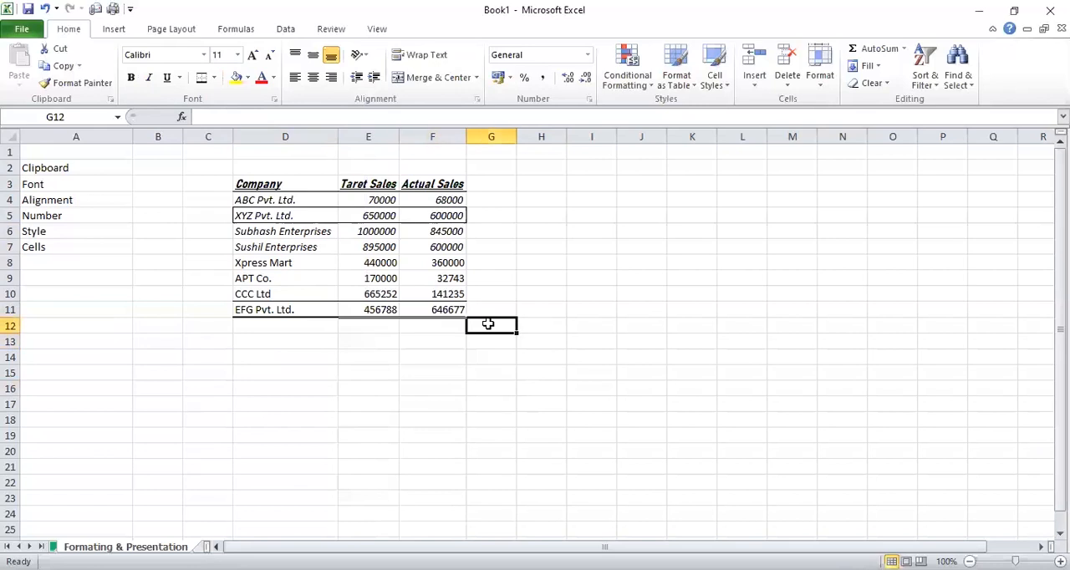
Fill the header cells D3:F3 with the red theme color and replace it with a lighter red shade
left_click(290, 186)
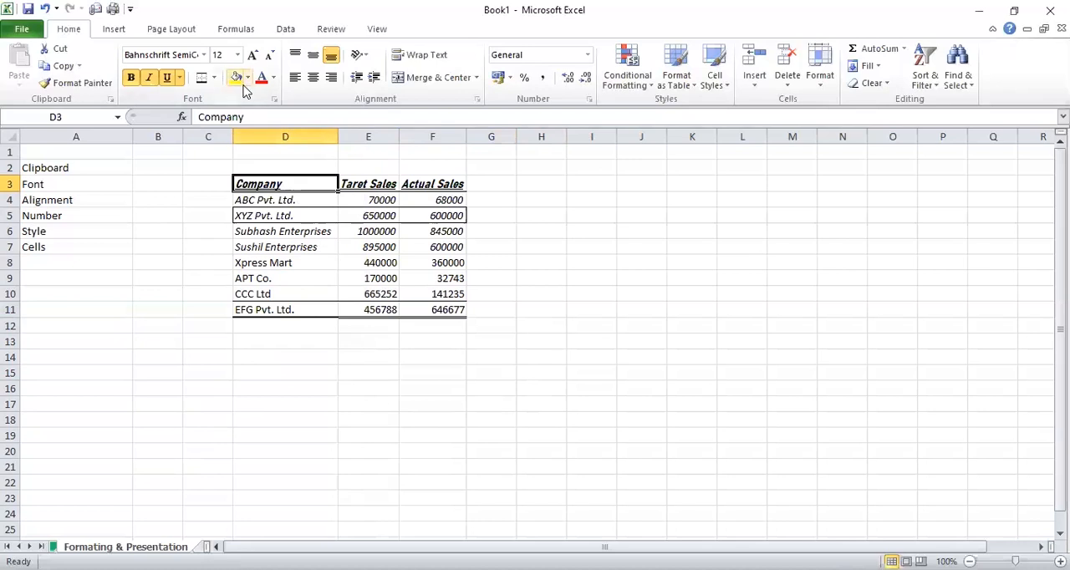
left_click(276, 310)
key("ctrl+Up")
key("ctrl+shift+Right")
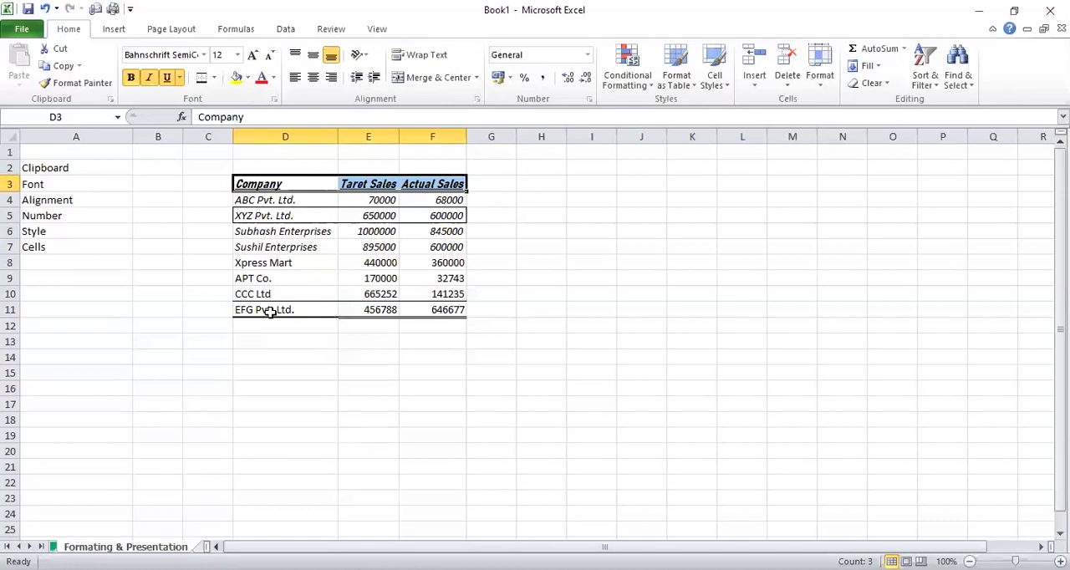
left_click(247, 78)
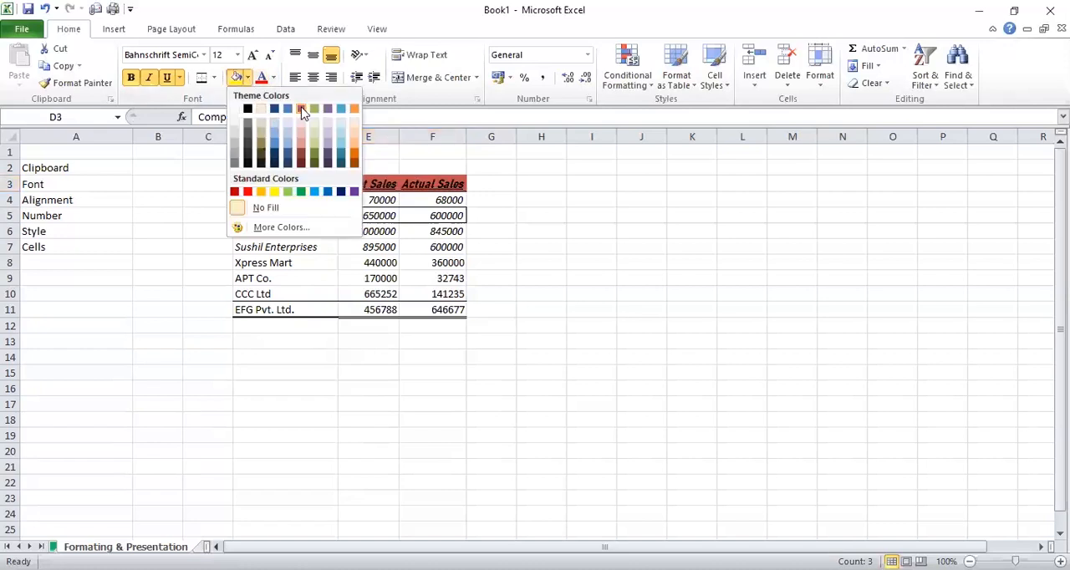
left_click(302, 110)
left_click(248, 78)
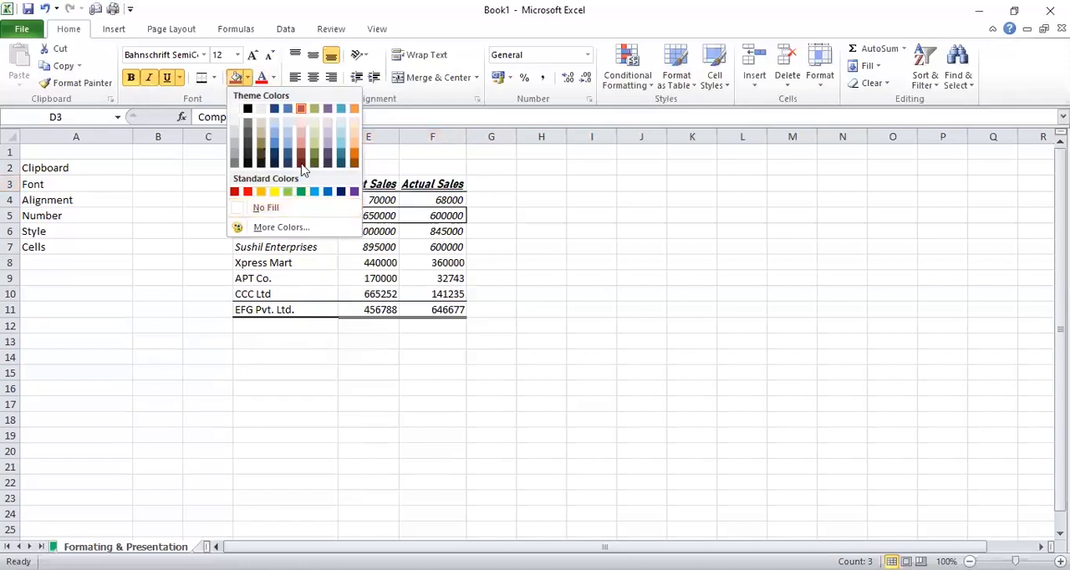
left_click(305, 145)
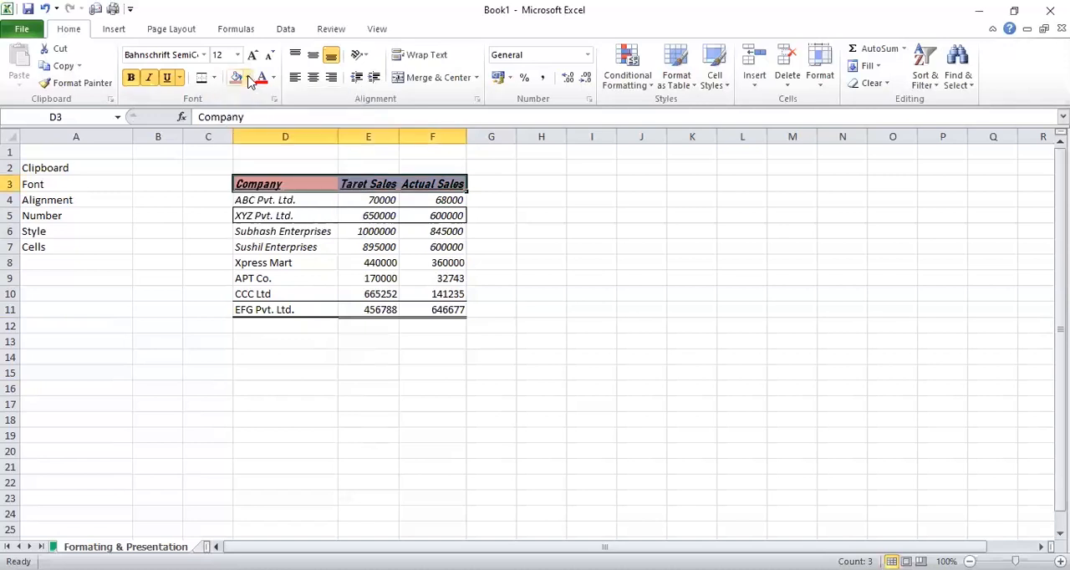
Give the header cells D3:F3 a custom yellow-green fill picked from More Colors
left_click(248, 78)
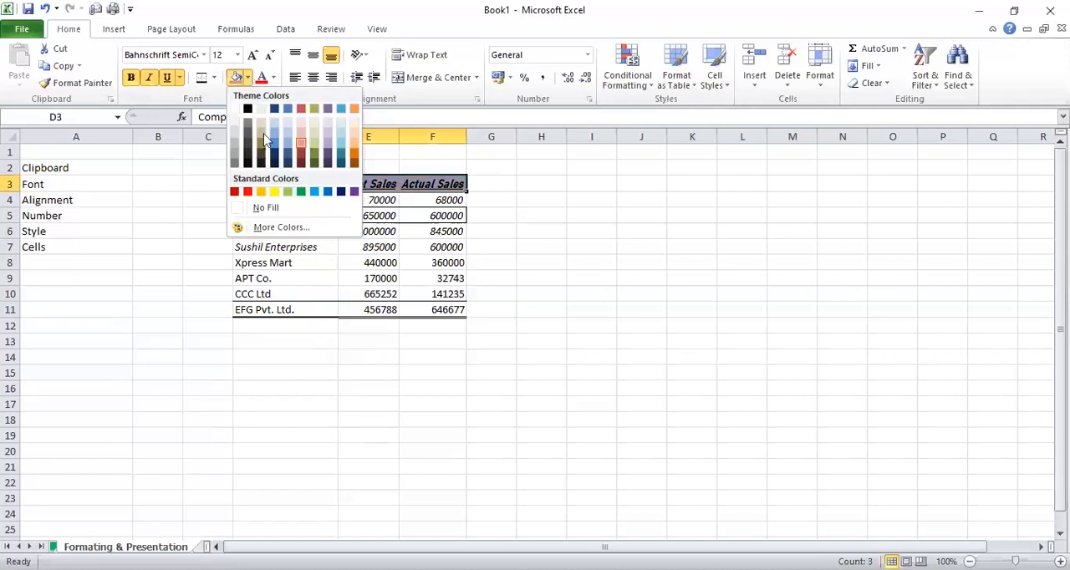
left_click(274, 228)
left_click(702, 184)
left_click(831, 205)
mouse_move(832, 205)
left_mouse_down()
mouse_move(834, 232)
mouse_move(831, 212)
left_mouse_up()
left_click(876, 140)
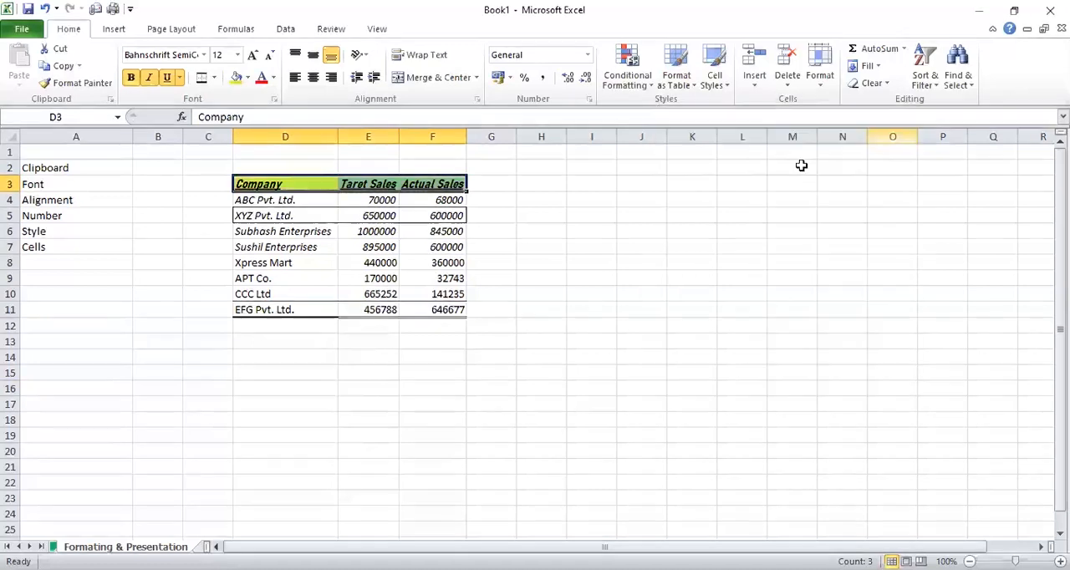
left_click(660, 198)
left_click(497, 200)
left_click(477, 185)
left_click(362, 168)
left_click(283, 167)
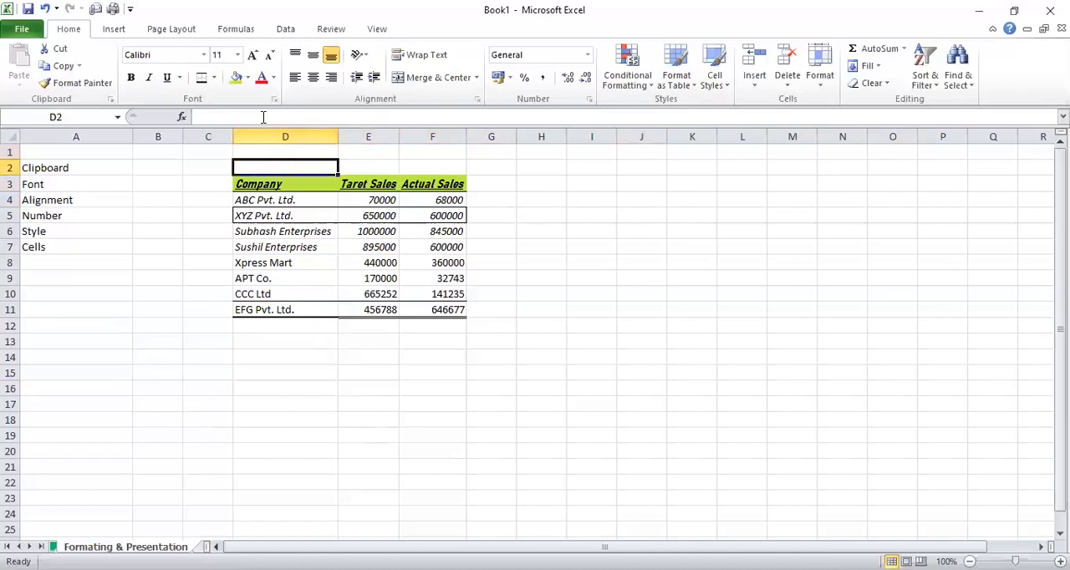
Set the font color of the header cells D3:F3 to the standard red
left_click(263, 216)
left_click(263, 200)
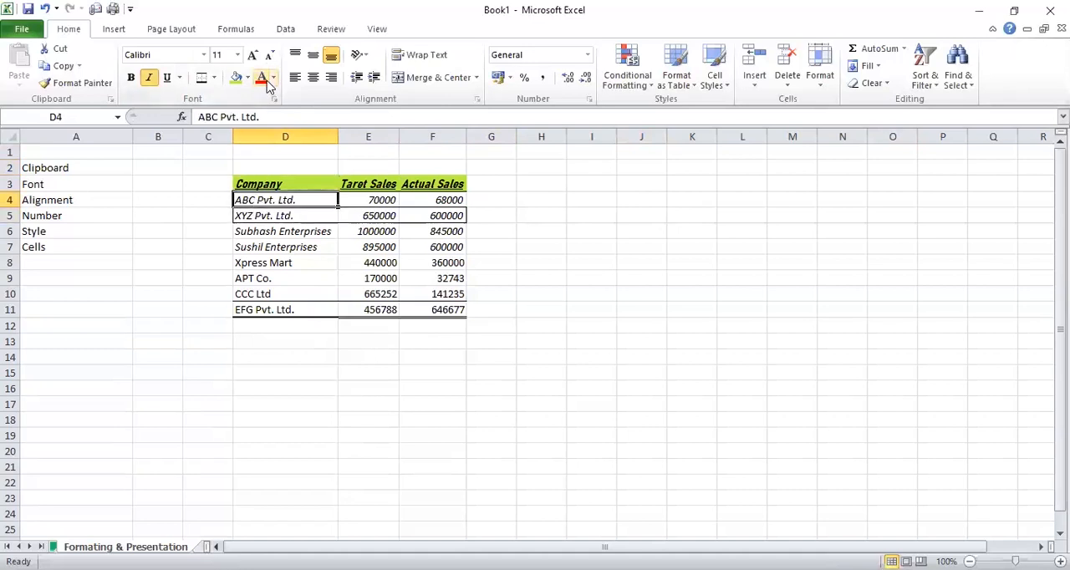
left_click(313, 173)
left_click_drag(313, 173, 432, 184)
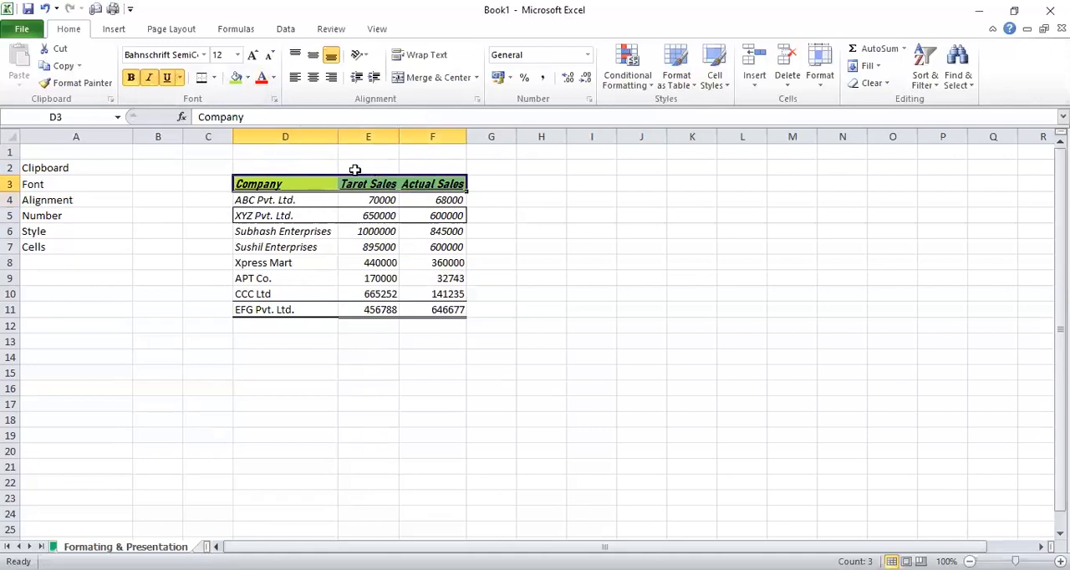
left_click(274, 78)
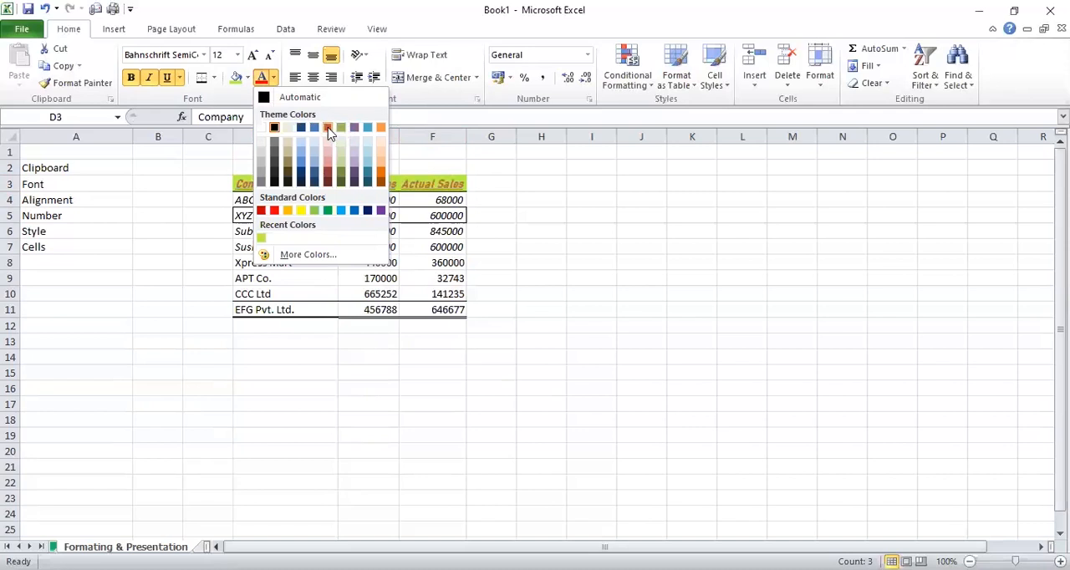
left_click(275, 211)
left_click(482, 186)
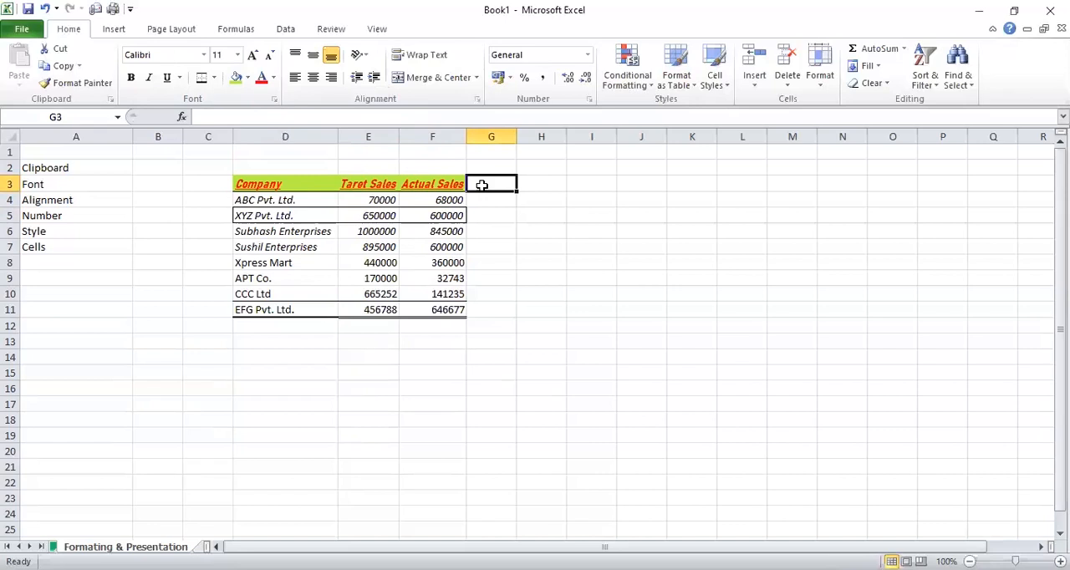
key("ctrl+Up")
left_click(473, 181)
left_click(347, 169)
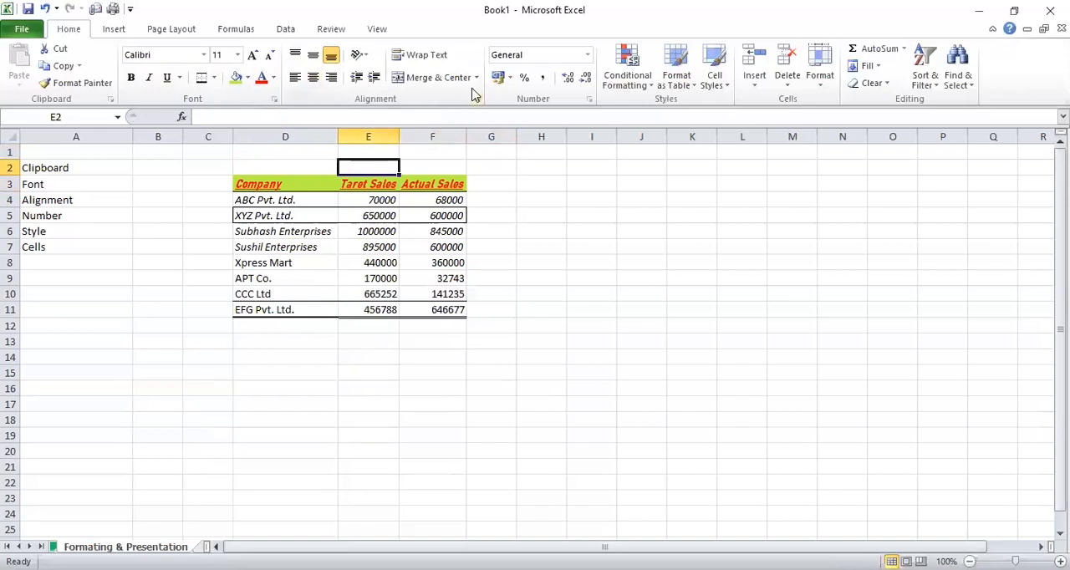
left_click(395, 200)
left_click(408, 201)
left_click(310, 201)
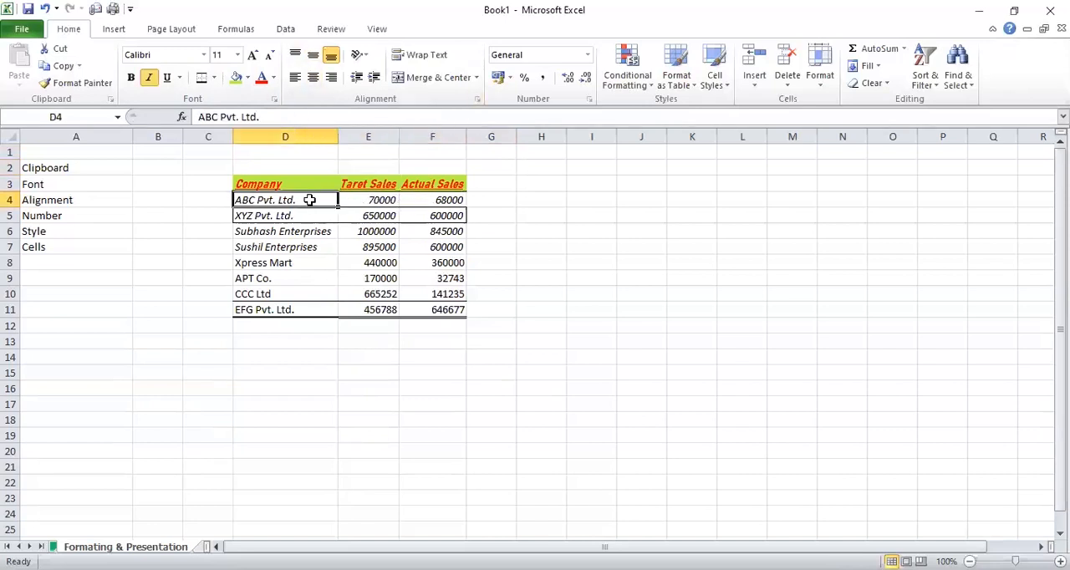
Apply Top Align to the header cells D3:F3 and remove their underline
left_click_drag(288, 184, 422, 184)
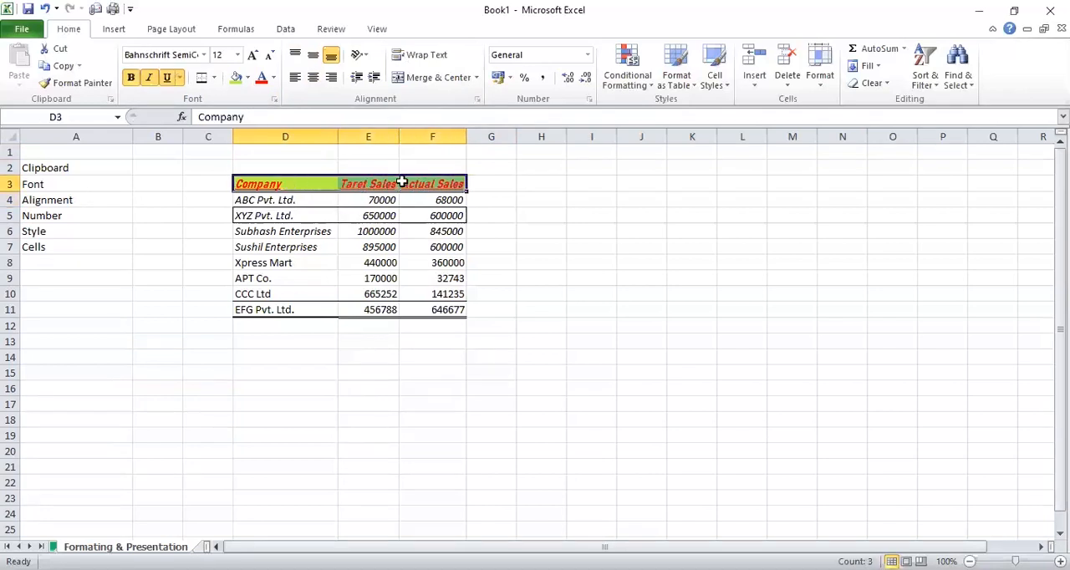
left_click(296, 57)
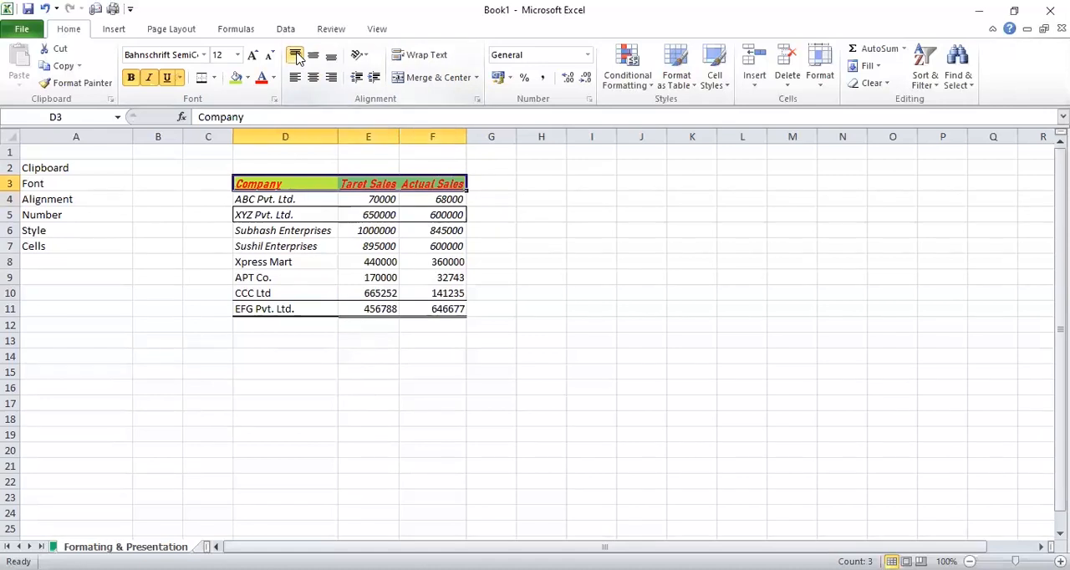
key("ctrl+u")
key("Down")
key("Down")
key("Up")
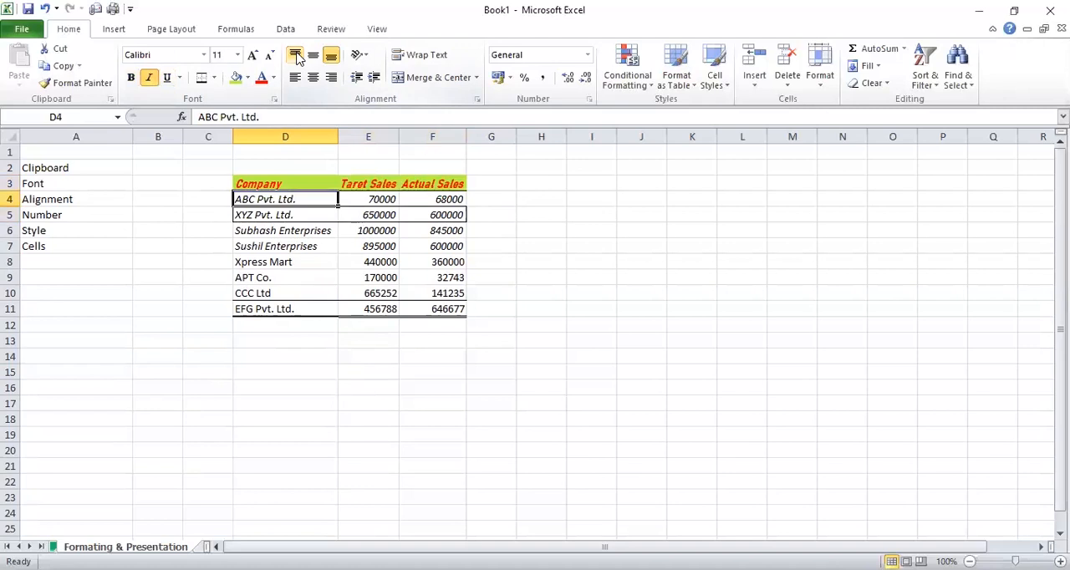
key("ctrl+shift+End")
key("ctrl+u")
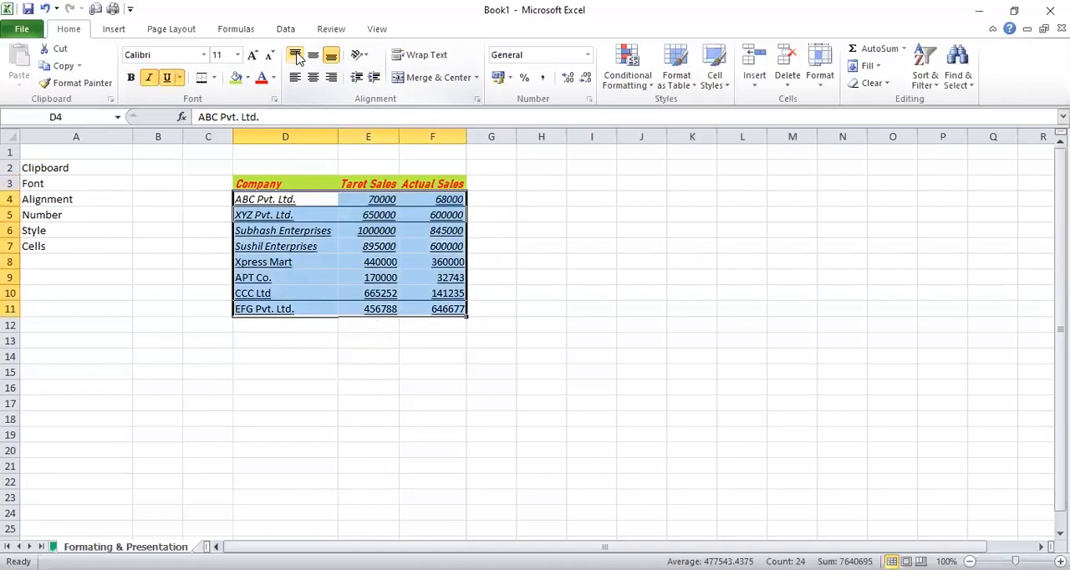
key("ctrl+u")
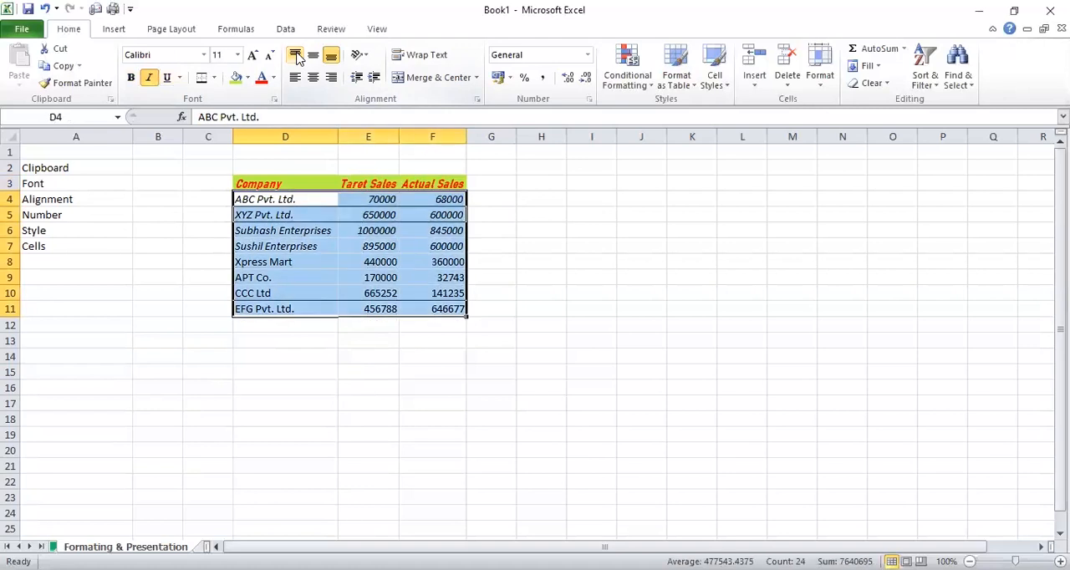
Select the header cells D3:F3 and make row 3 nearly three times as tall
key("Up")
key("shift+Right")
key("shift+Right")
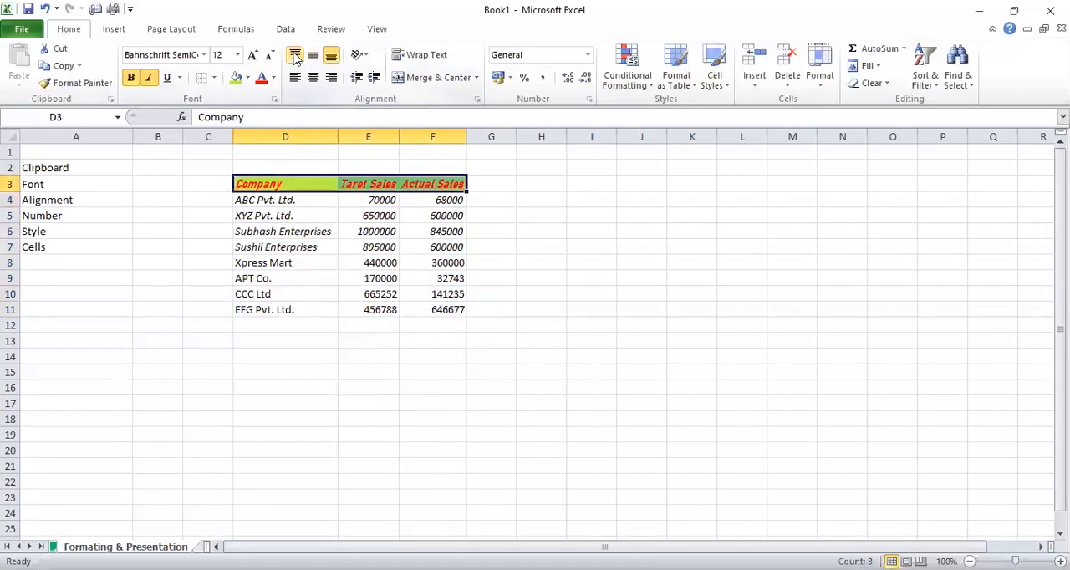
left_click_drag(9, 191, 9, 221)
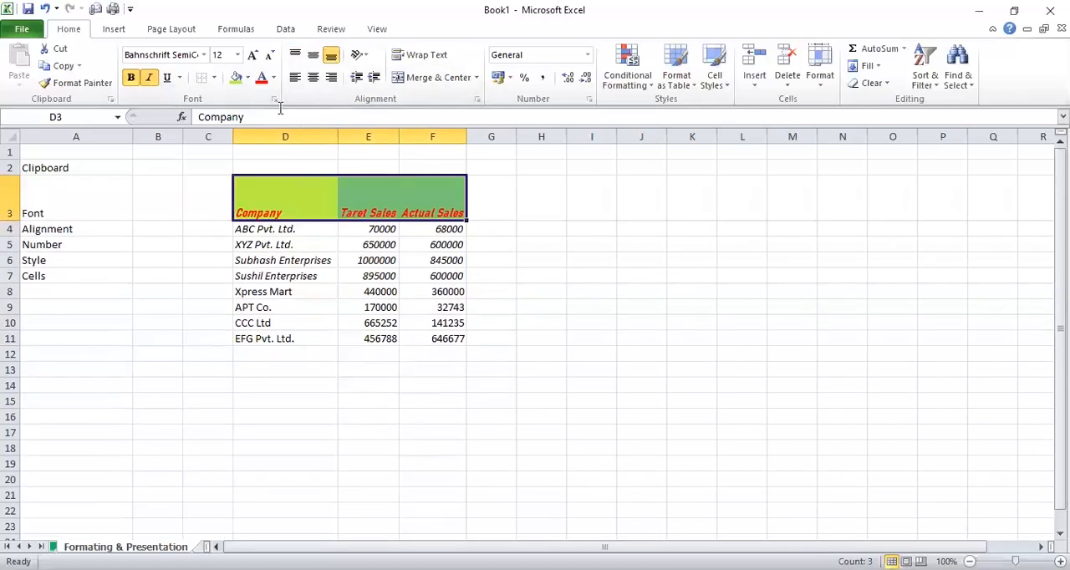
Try Top Align, Middle Align and Bottom Align in turn on the header cells D3:F3
left_click(295, 55)
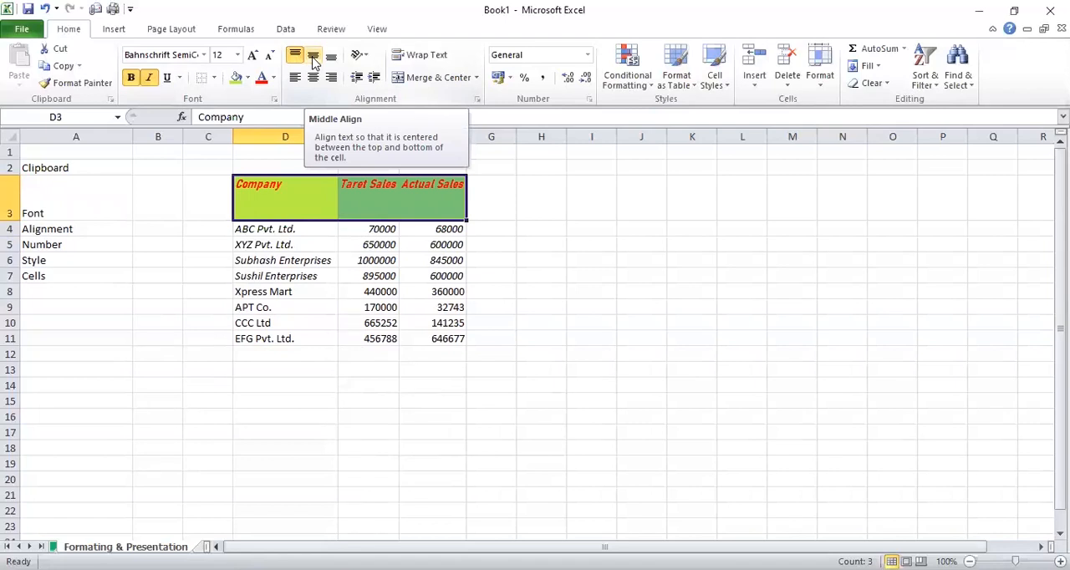
left_click(314, 56)
left_click(265, 202)
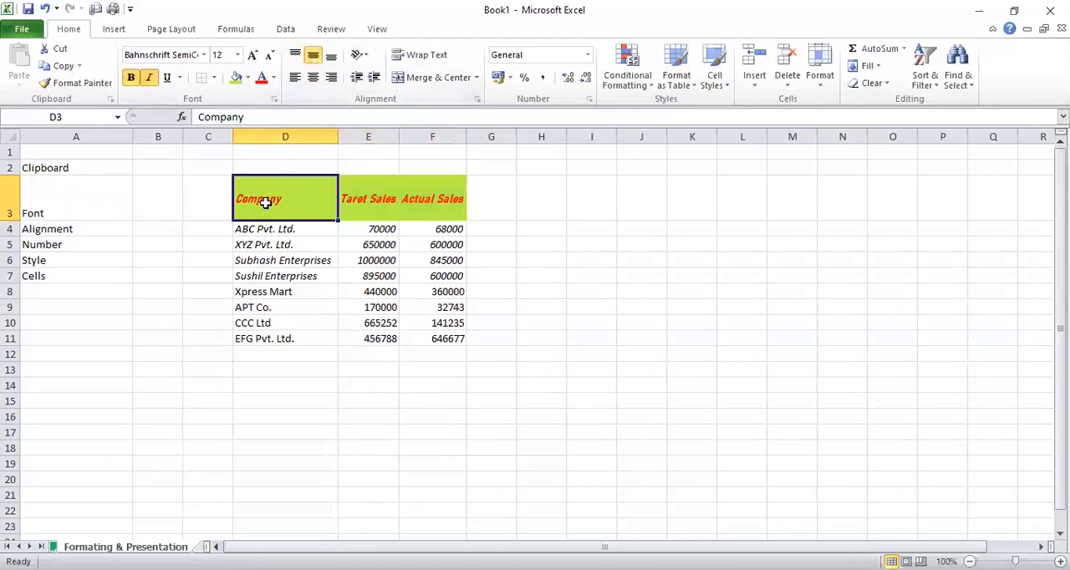
left_click_drag(287, 177, 449, 179)
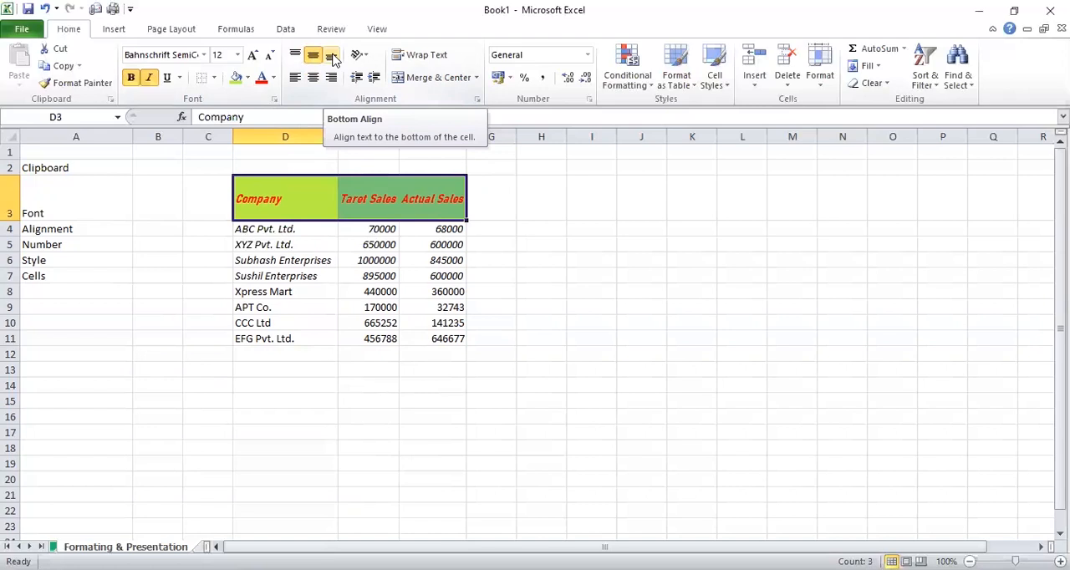
left_click(331, 55)
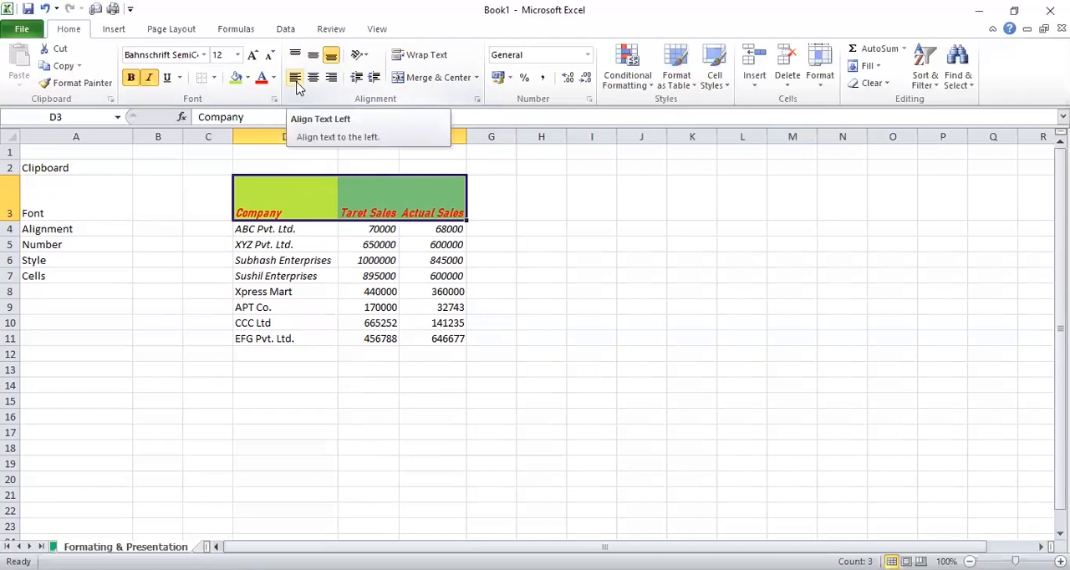
Try left, center and right text alignment in turn on the header cells D3:F3
left_click(297, 82)
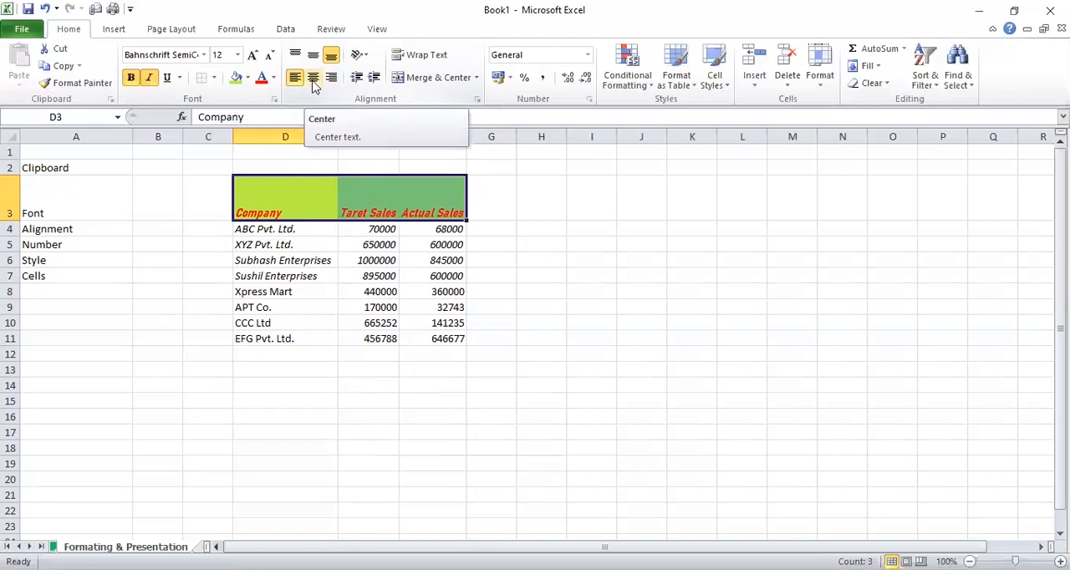
left_click(313, 80)
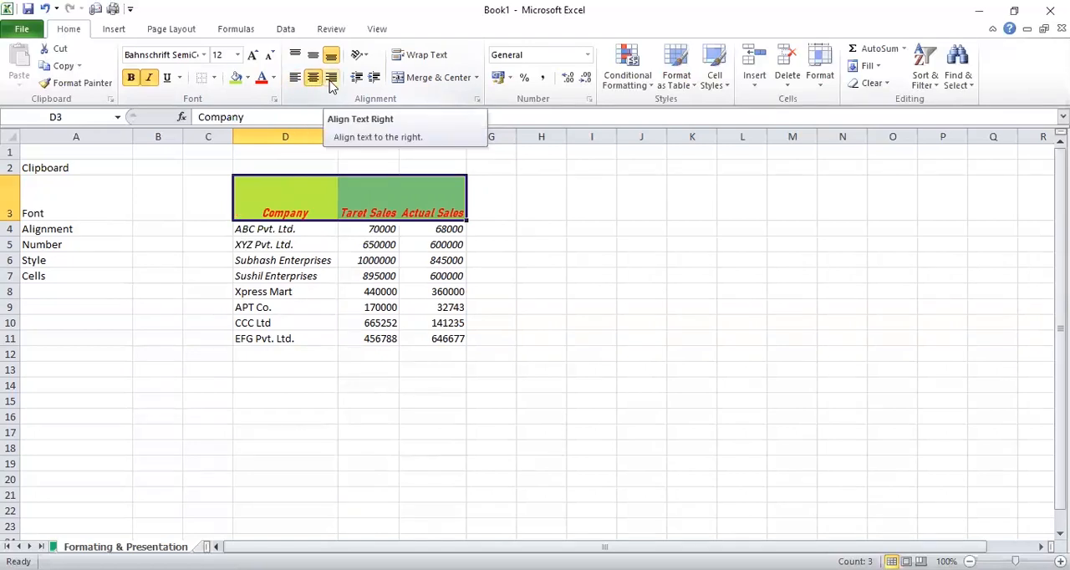
left_click(332, 80)
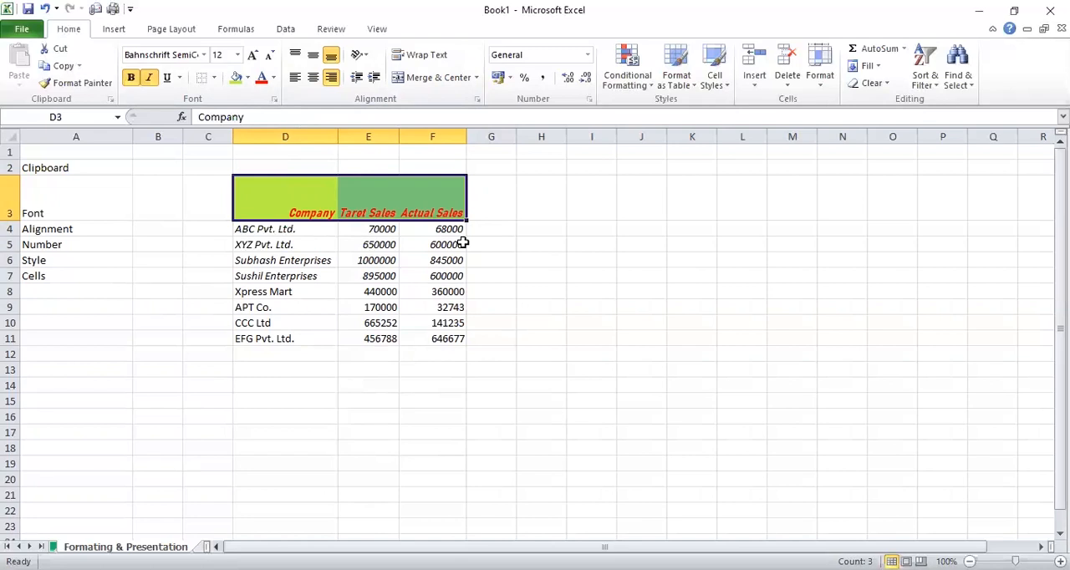
Center the header text in D3:F3 horizontally and apply Middle Align to it
left_click(313, 78)
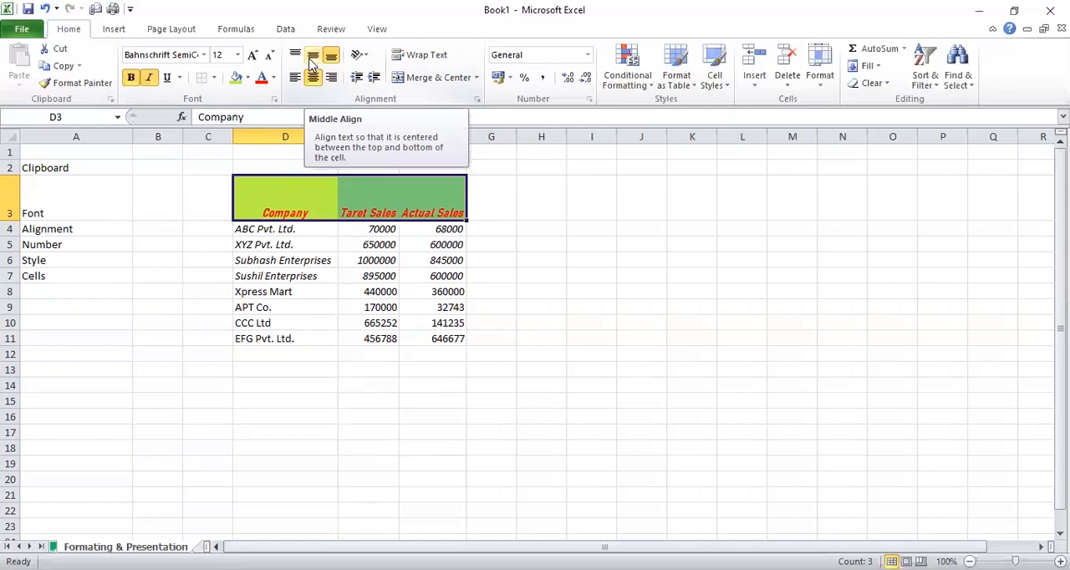
left_click(312, 55)
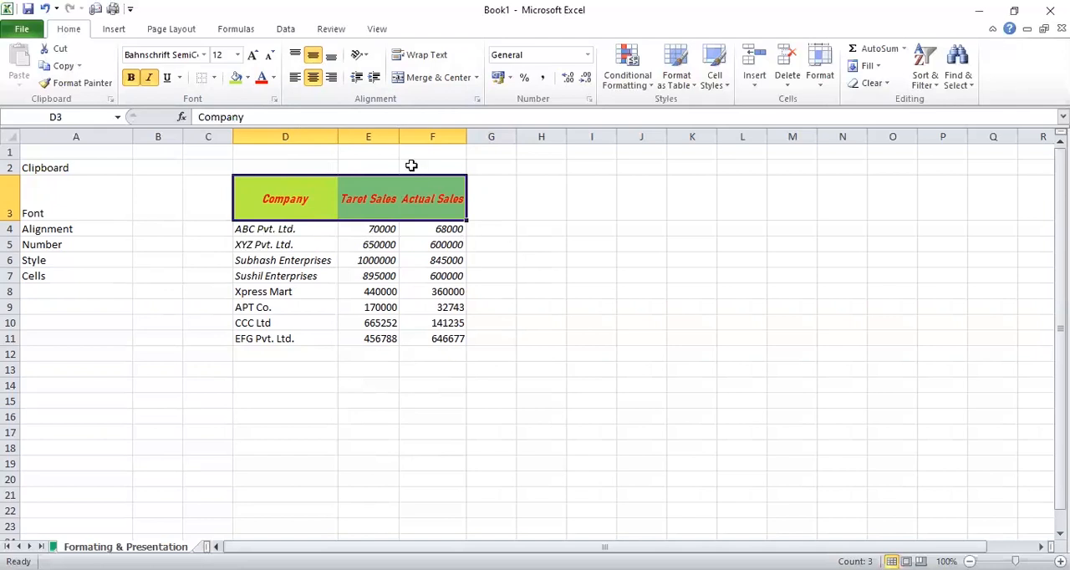
Rotate the Actual Sales header in cell F3 with the Angle Counterclockwise orientation
left_click(369, 58)
left_click(485, 207)
left_click(448, 203)
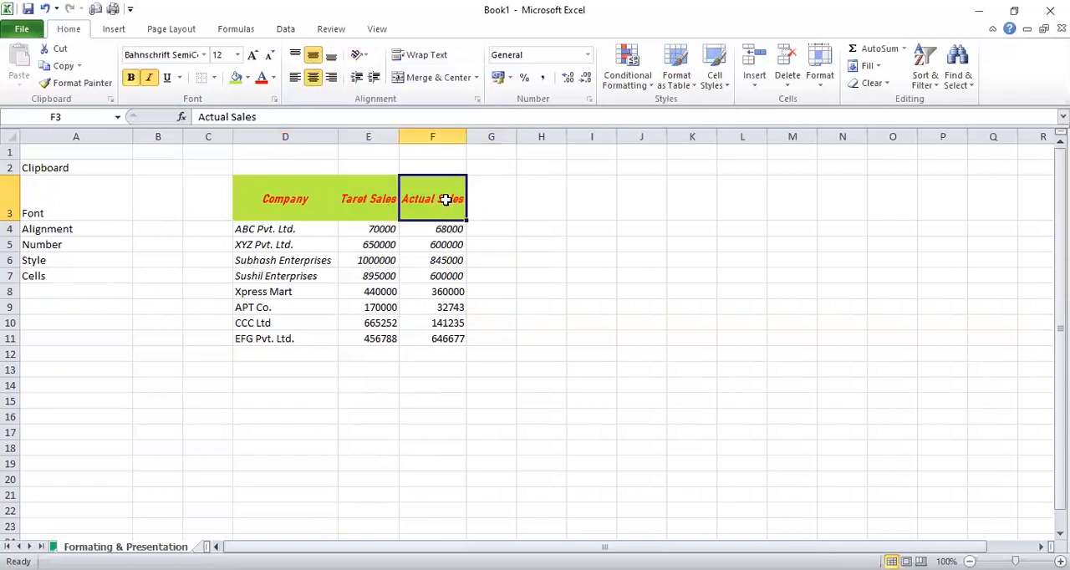
left_click(364, 57)
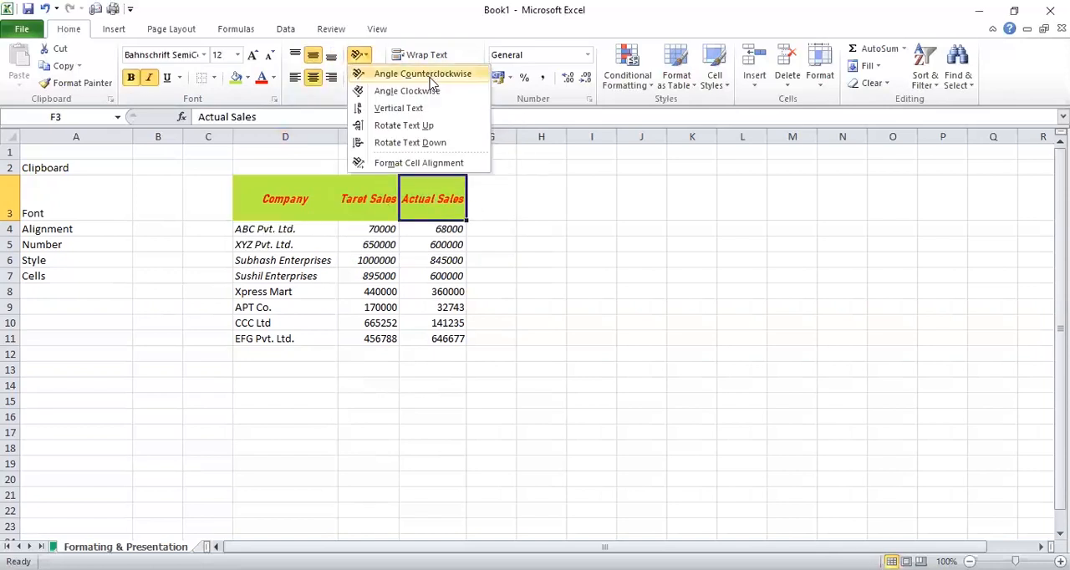
left_click(549, 221)
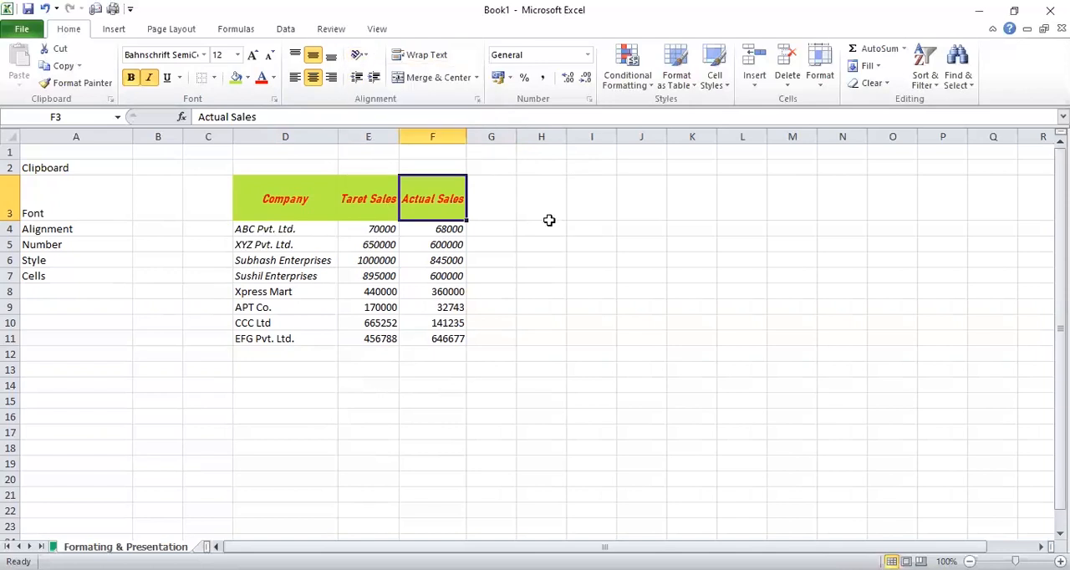
left_click(365, 57)
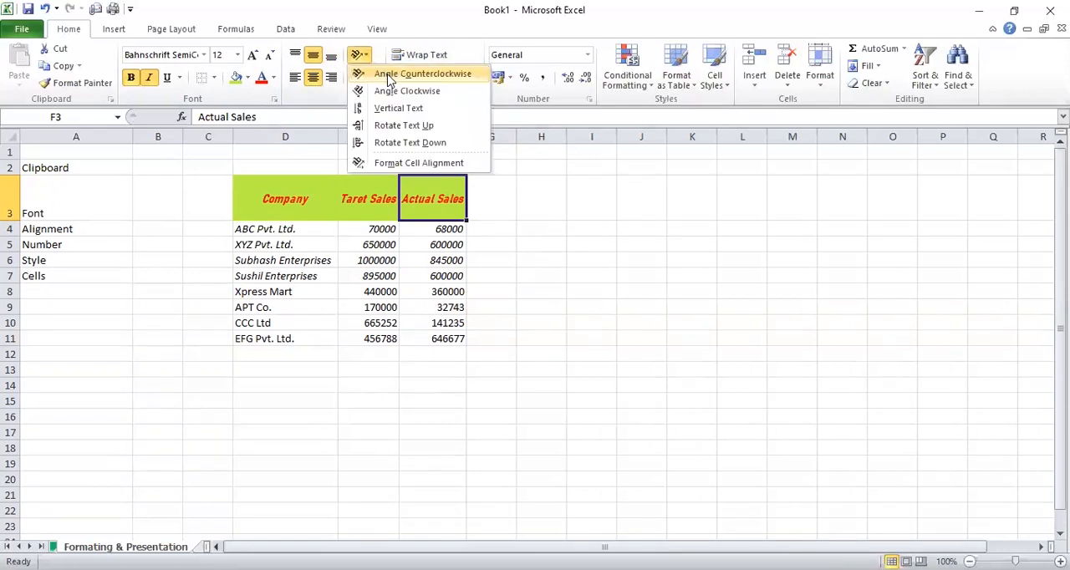
left_click(391, 75)
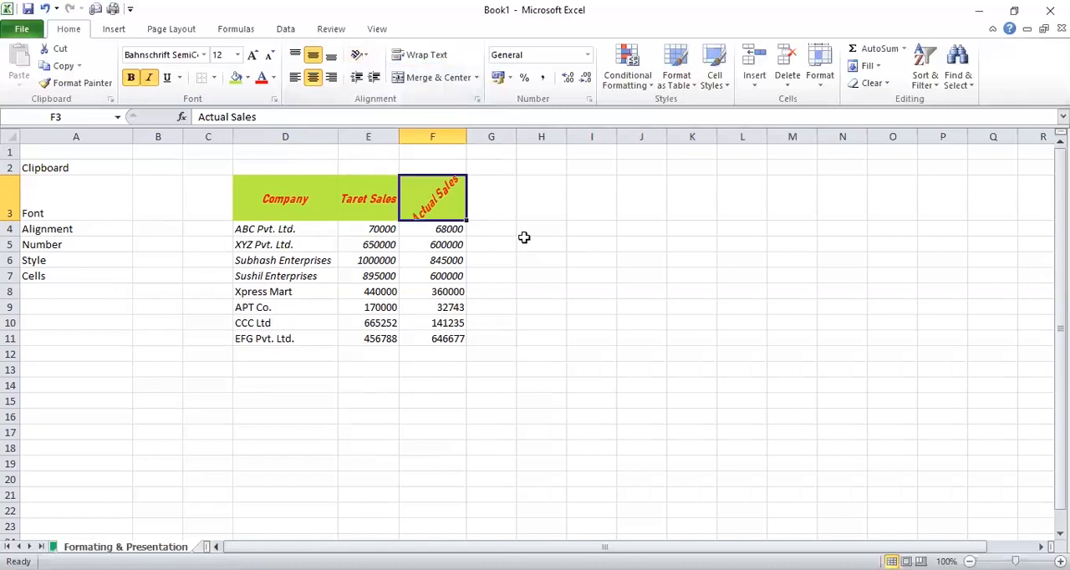
Set the Taret Sales header in cell E3 to the Vertical Text orientation and heighten row 3 to fit it
left_click(372, 199)
left_click(365, 55)
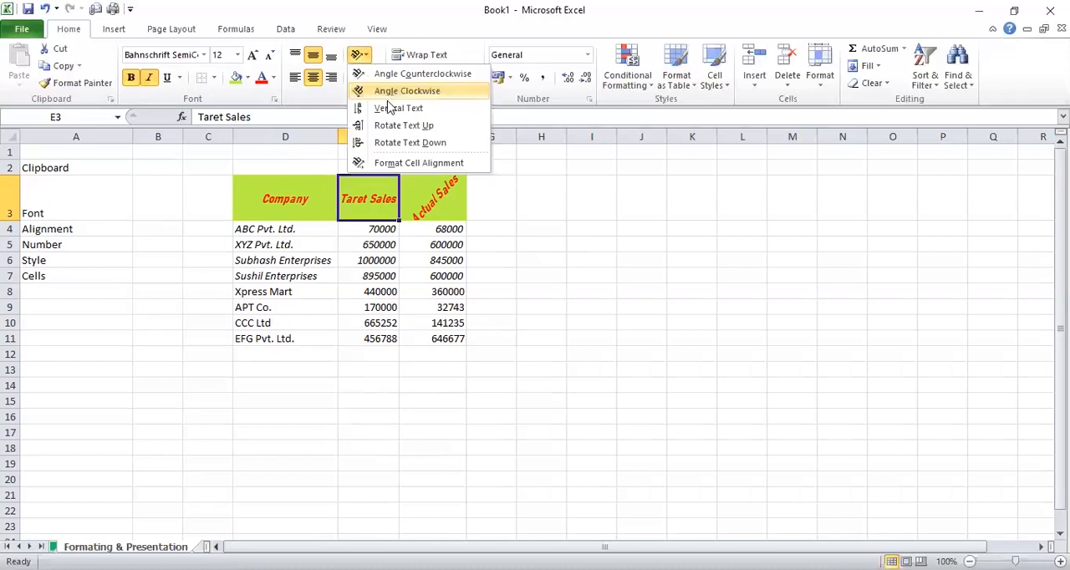
left_click(390, 109)
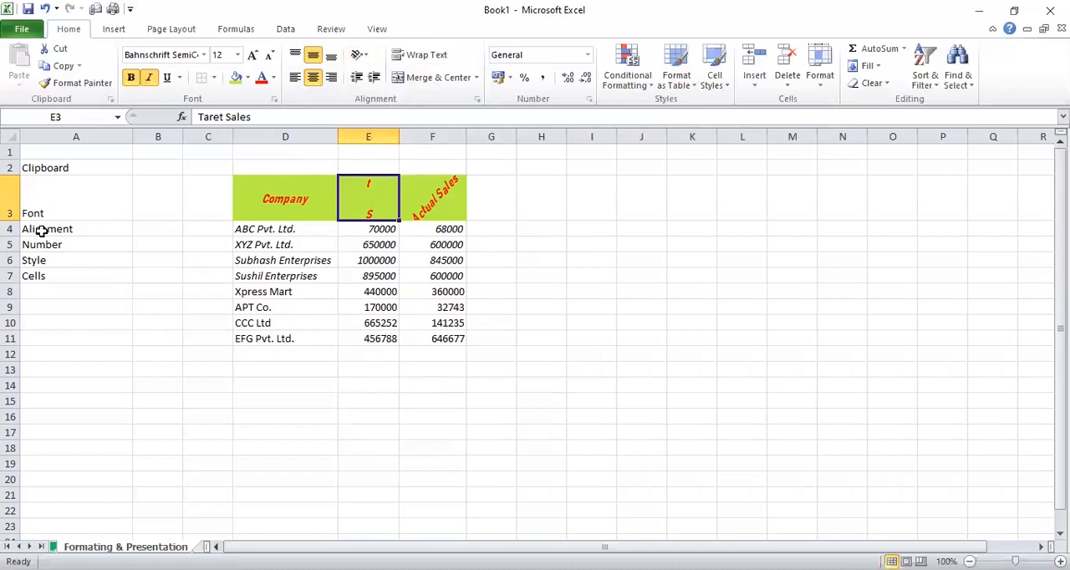
left_click_drag(10, 221, 9, 357)
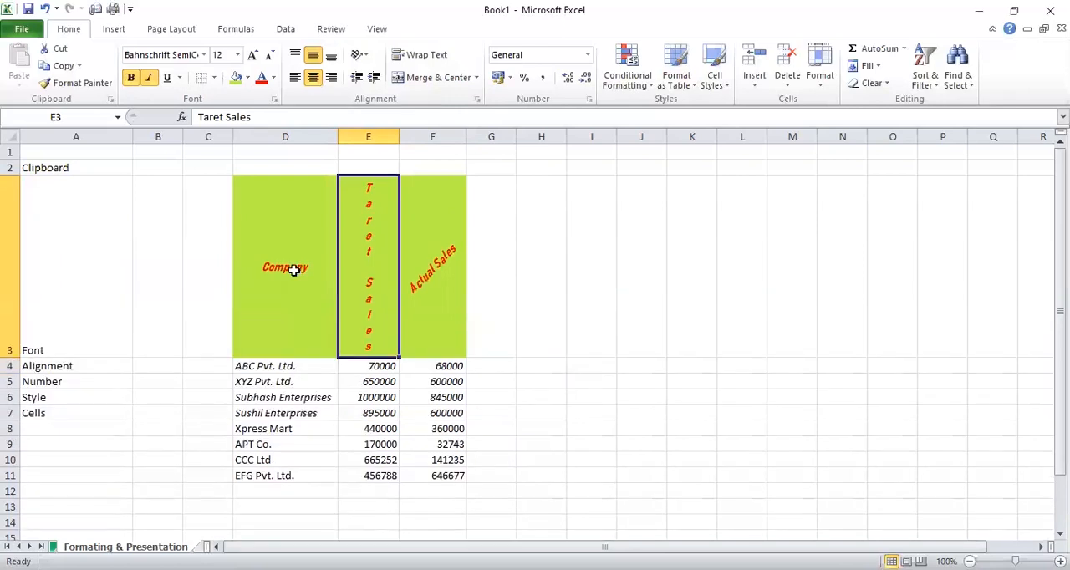
Rotate the Company header in cell D3 with the Rotate Text Up orientation
left_click(426, 227)
left_click(385, 226)
left_click(296, 215)
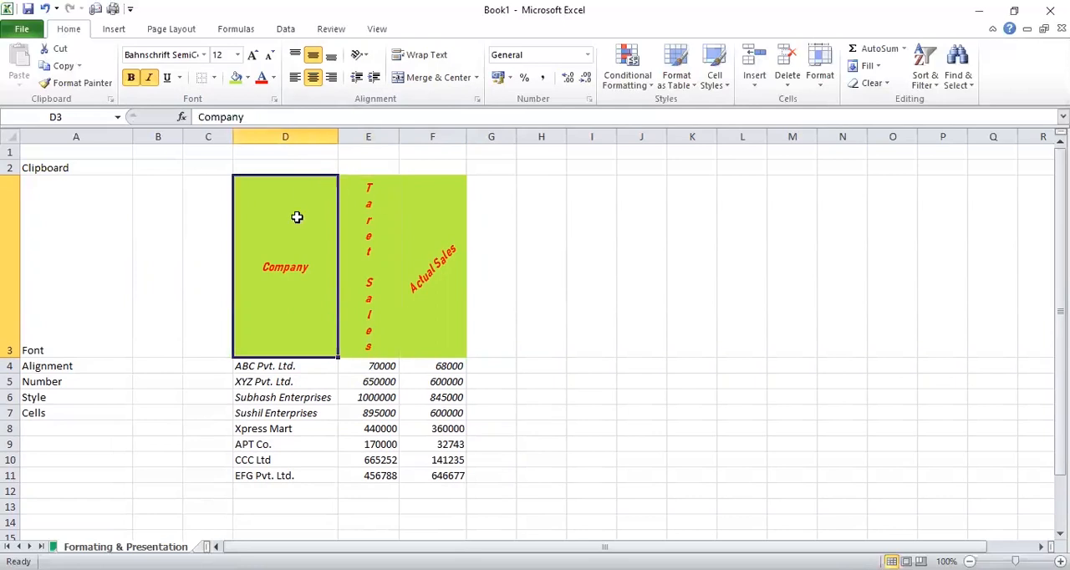
left_click(367, 56)
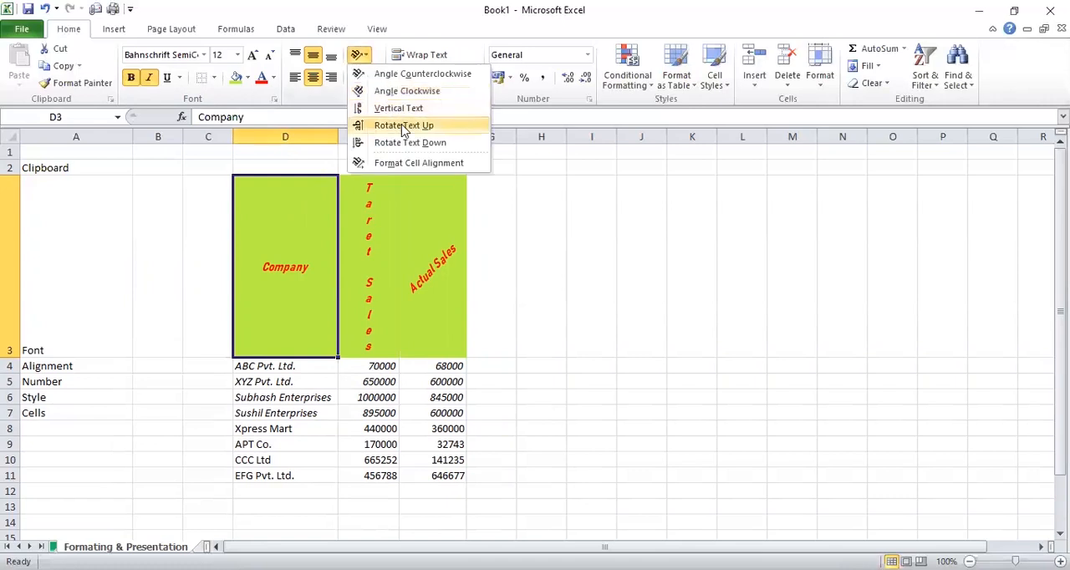
left_click(404, 127)
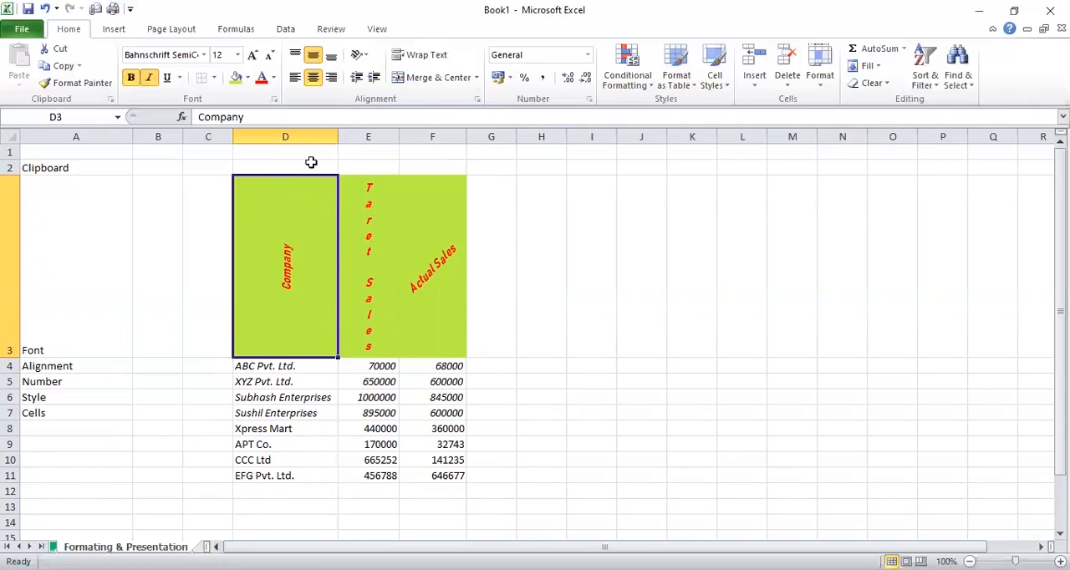
left_click(366, 56)
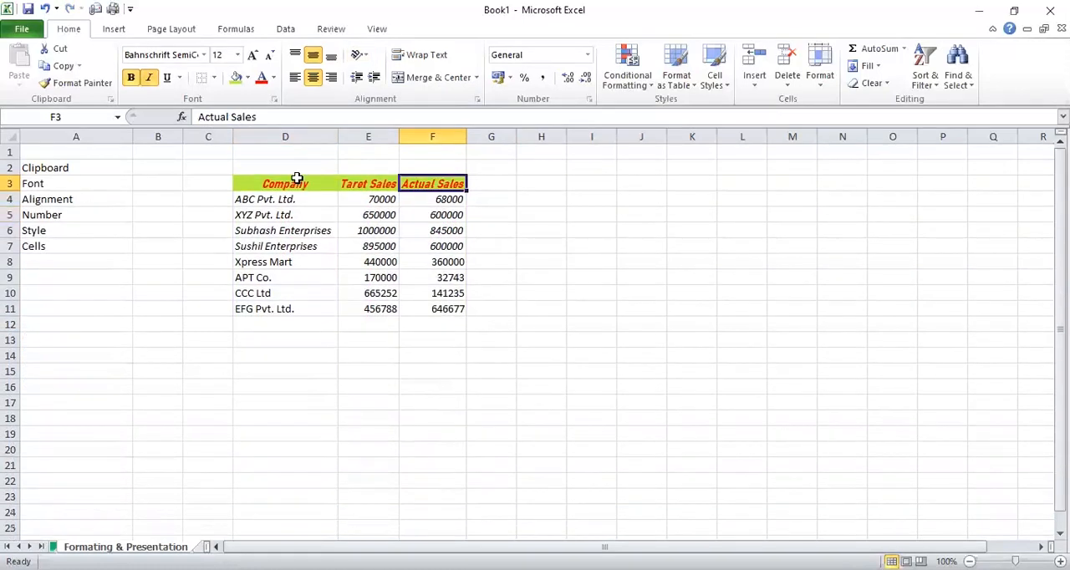
Toggle Wrap Text on and off for the header cells D3:F3 to compare, leaving it applied
left_click_drag(297, 178, 428, 177)
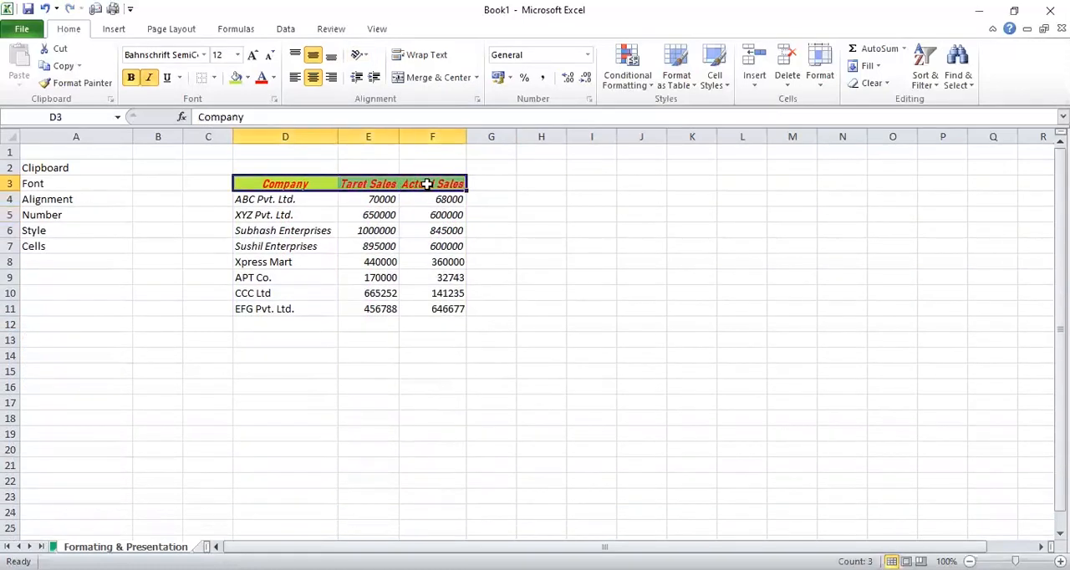
left_click(422, 59)
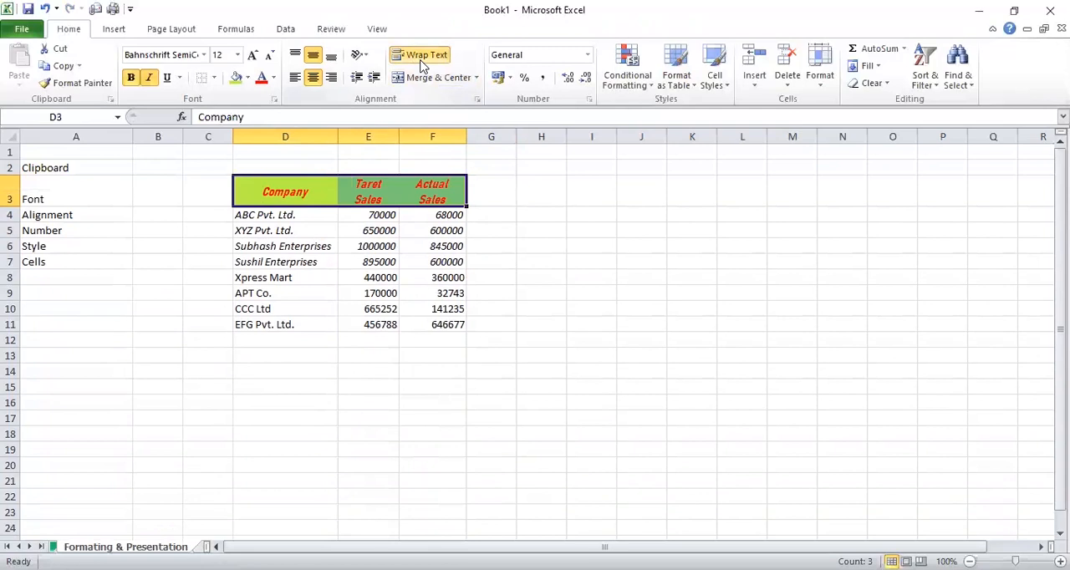
left_click(423, 59)
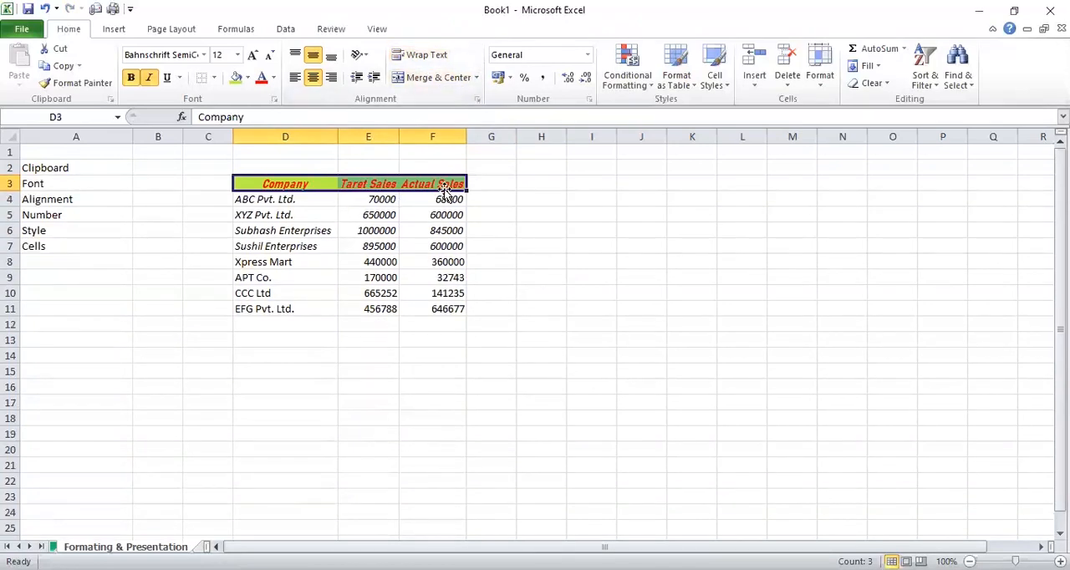
left_click(422, 58)
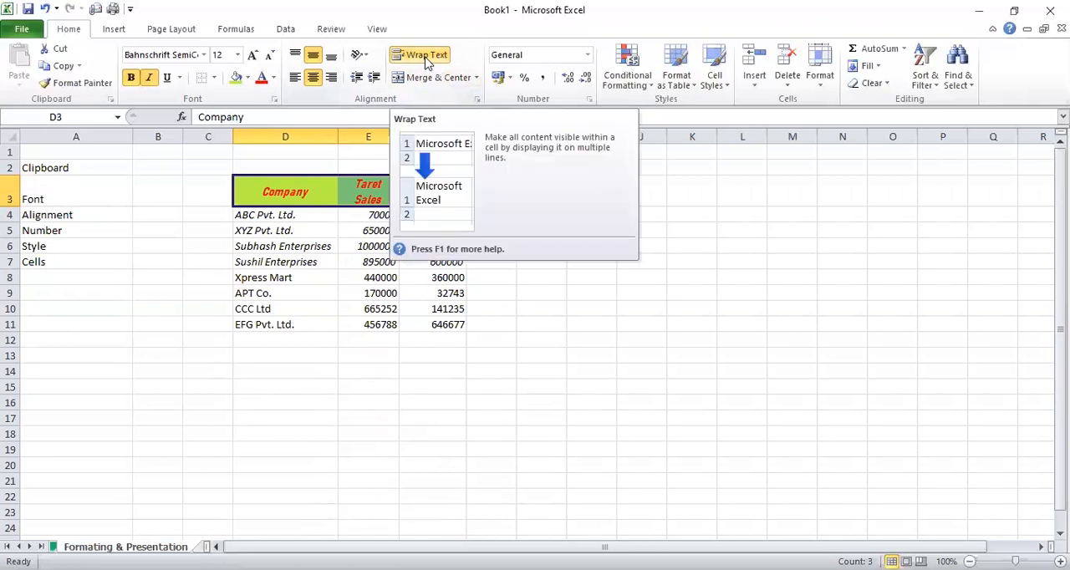
left_click(426, 59)
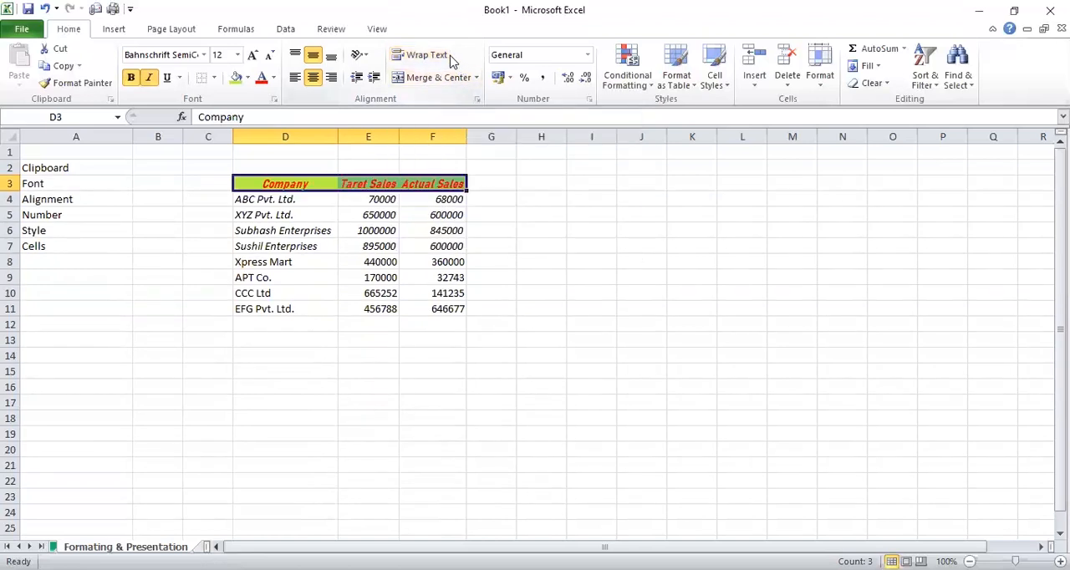
left_click(441, 60)
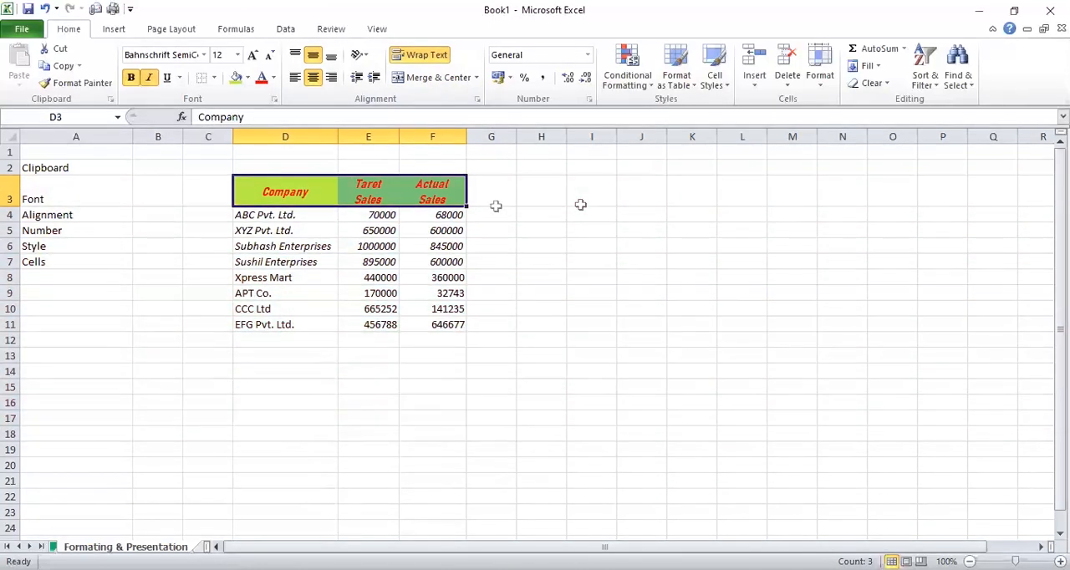
left_click(498, 197)
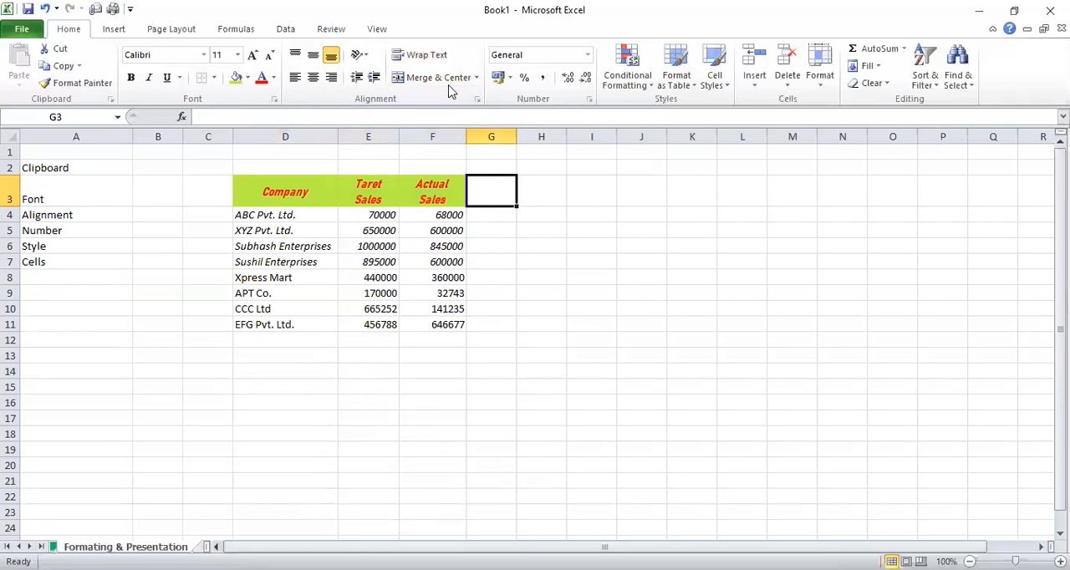
left_click(540, 199)
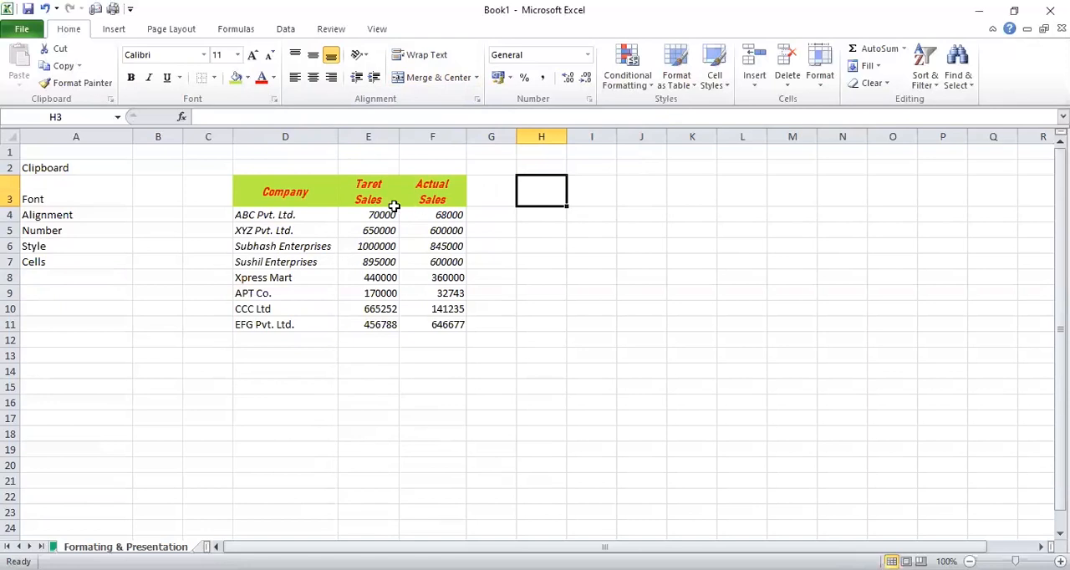
Merge and center company cells D4:D5, accepting that only the upper-left value is kept
left_click_drag(302, 213, 299, 227)
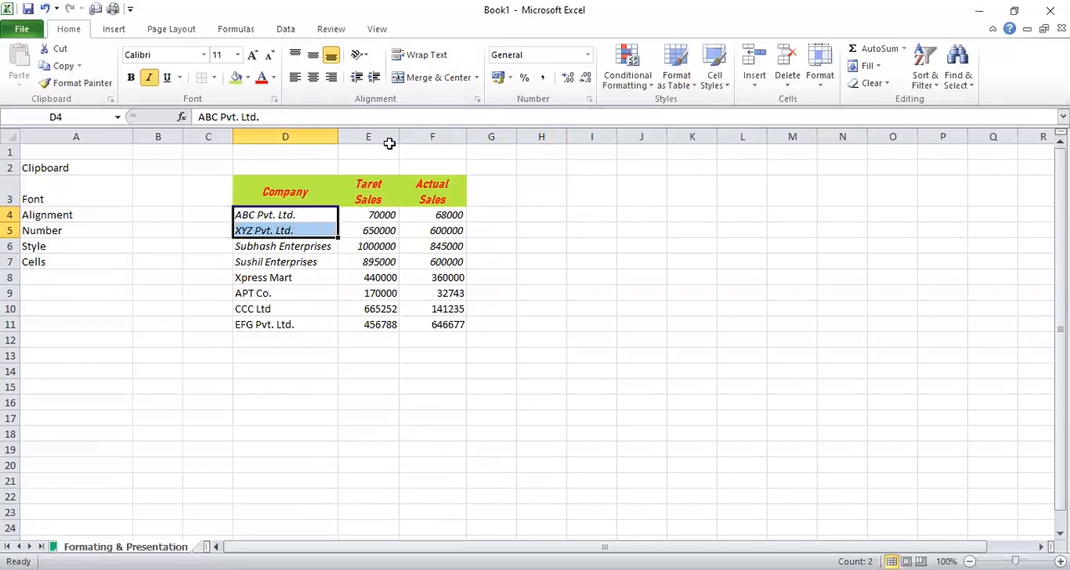
left_click_drag(305, 214, 304, 227)
left_click(434, 81)
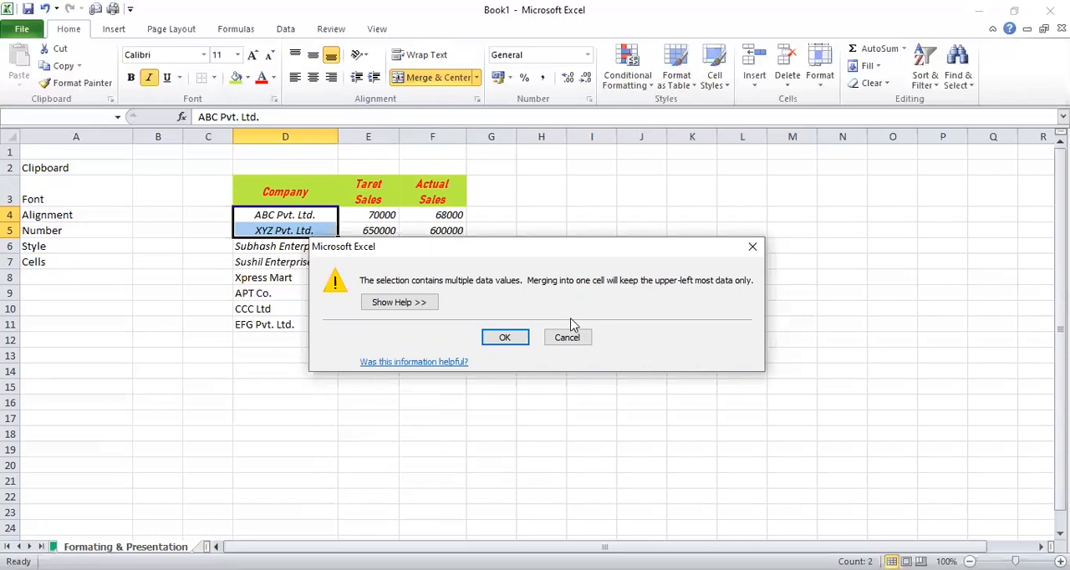
left_click(505, 338)
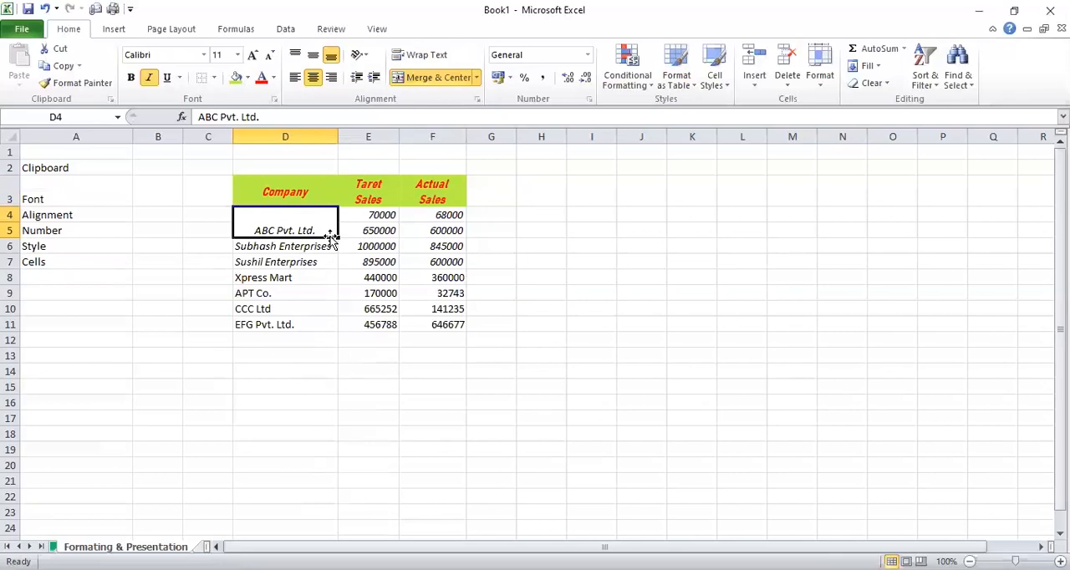
Merge and center the target sales cells E4:E5, keeping only the upper-left value
left_click_drag(372, 214, 374, 227)
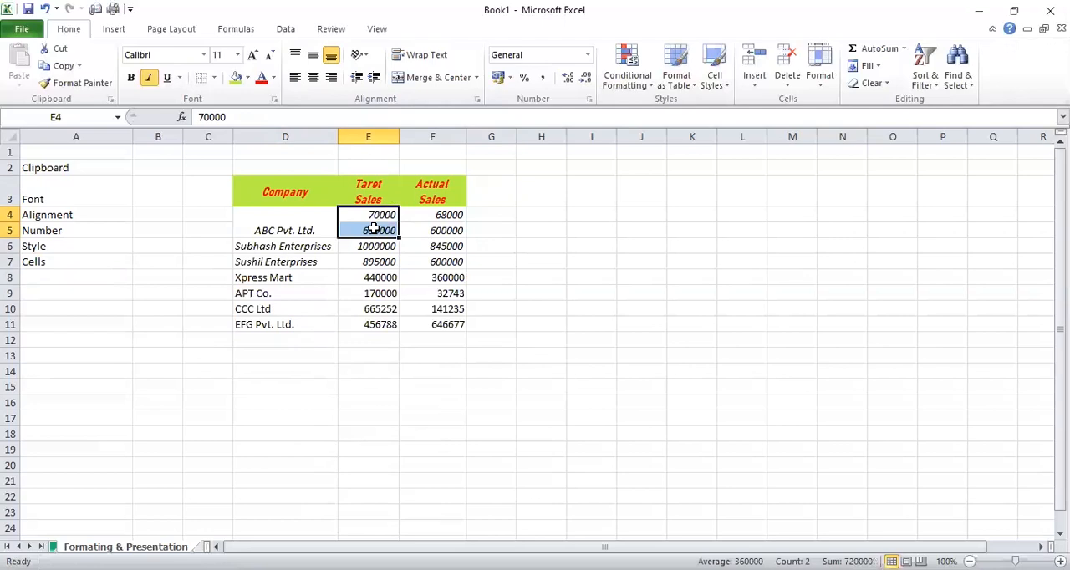
left_click(448, 84)
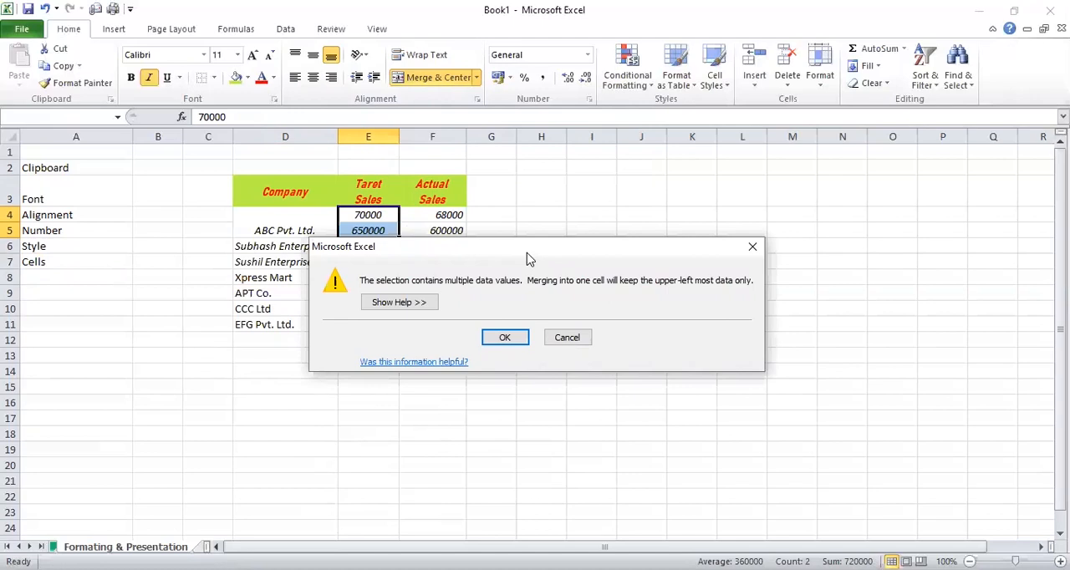
left_click_drag(526, 251, 523, 308)
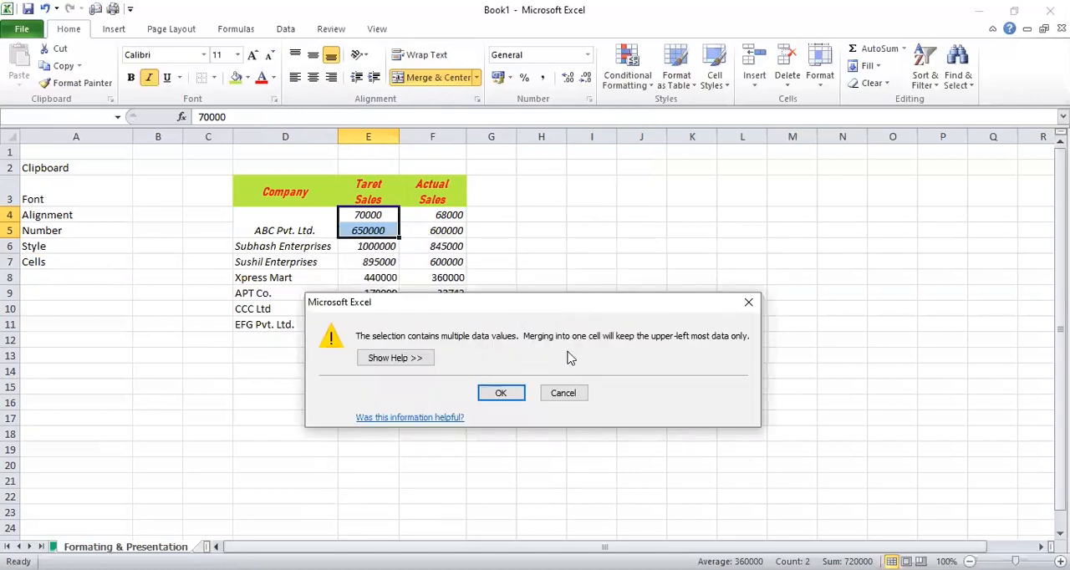
left_click(503, 394)
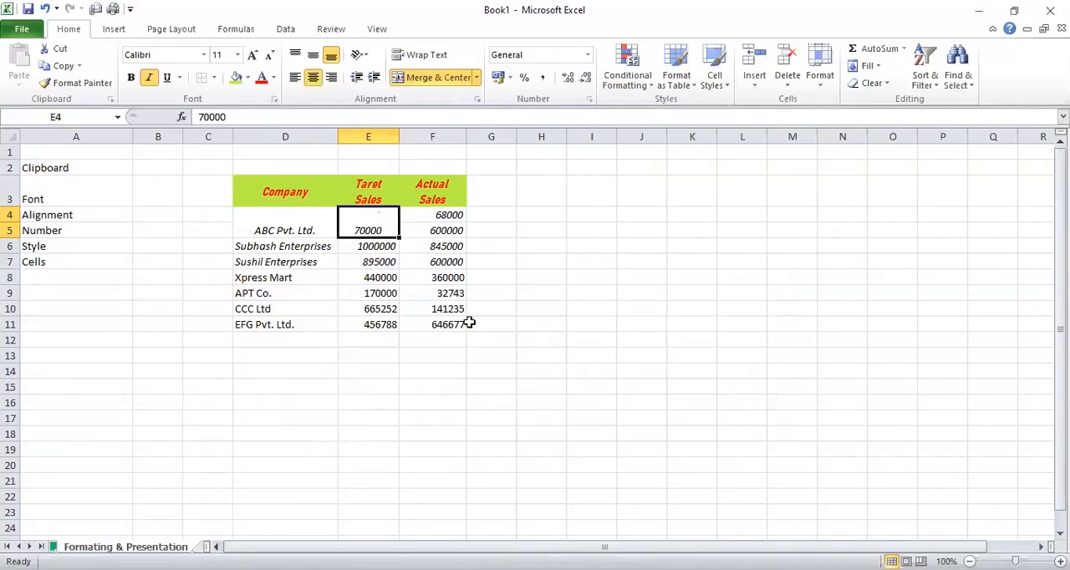
Apply the ₹ English (India) accounting format to the actual sales value in cell F4
left_click(426, 226)
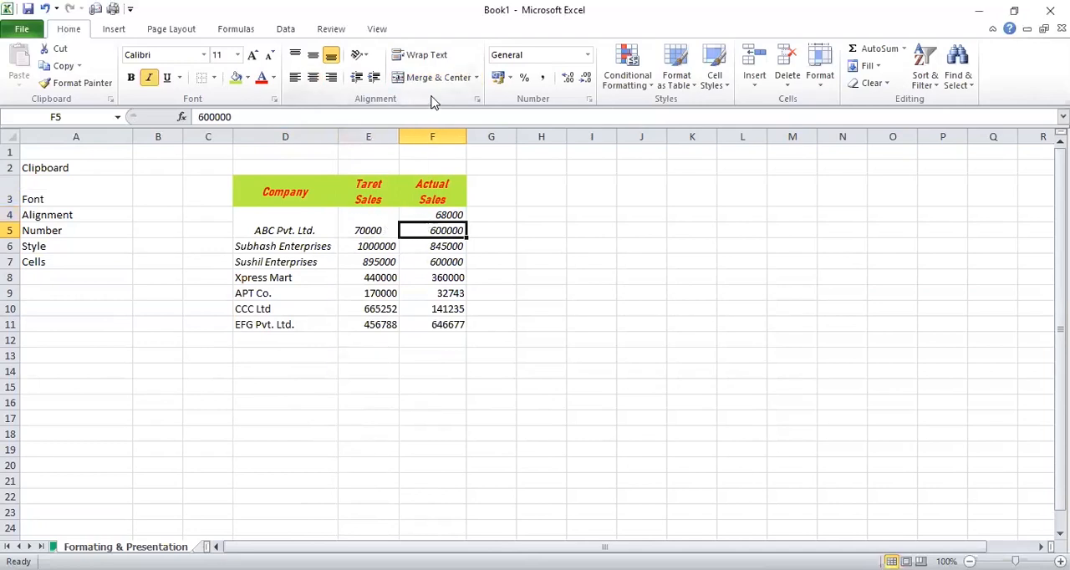
left_click(433, 214)
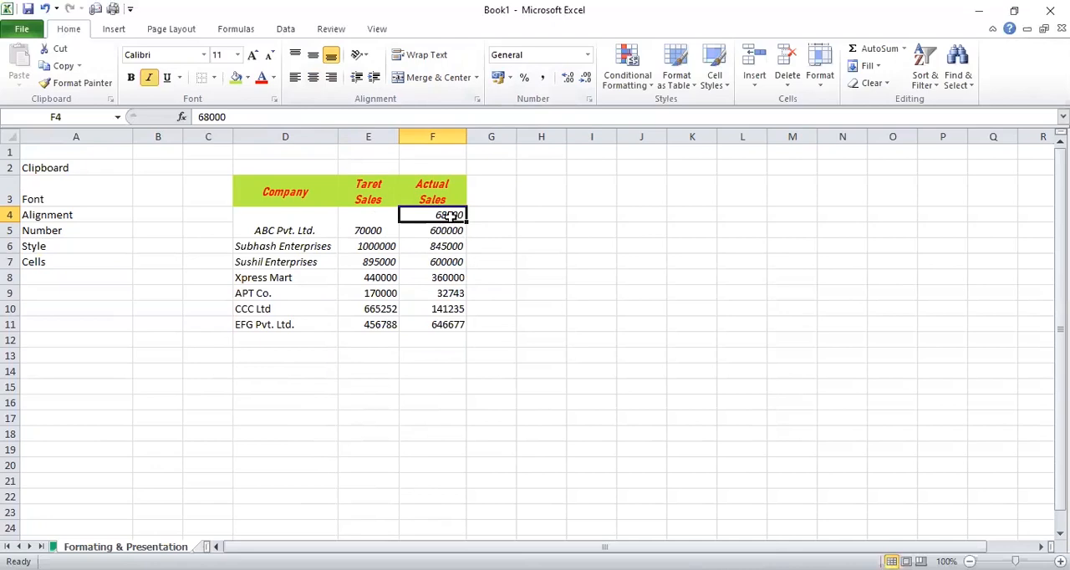
left_click(510, 78)
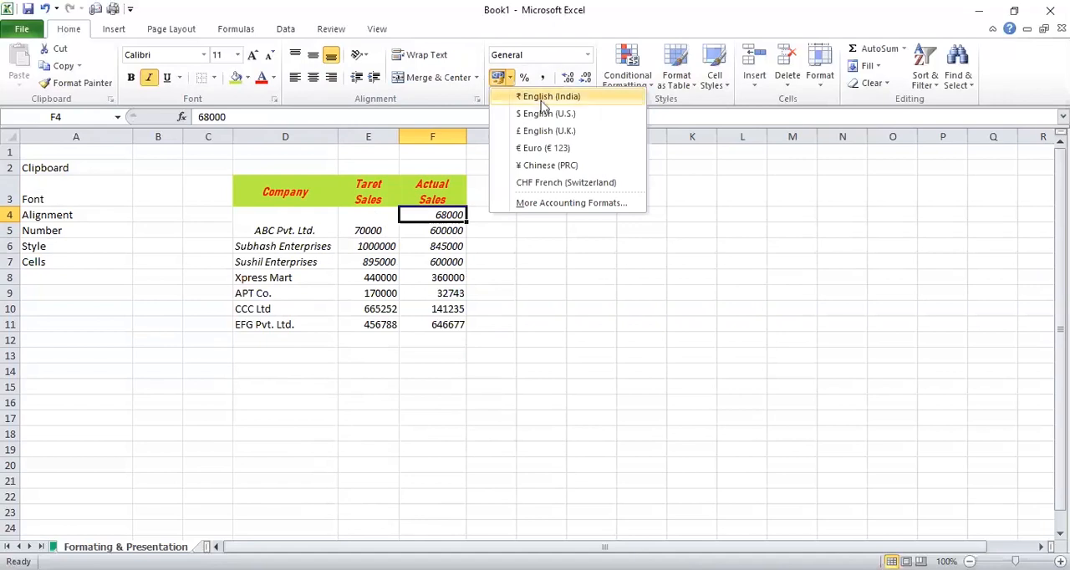
left_click(542, 99)
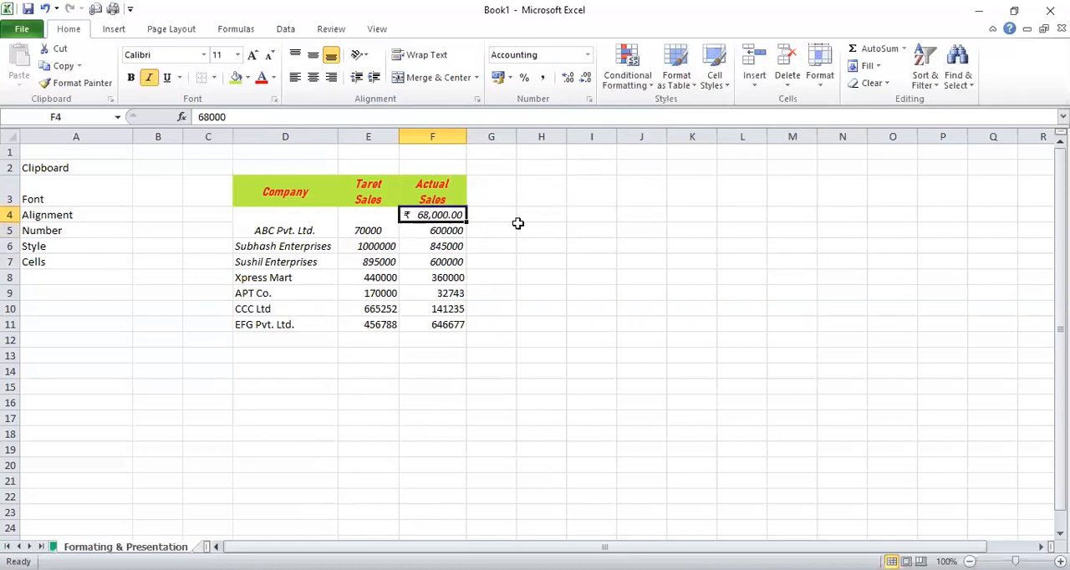
Apply the $ English (U.S.) accounting format to the actual sales value in cell F5
left_click(438, 233)
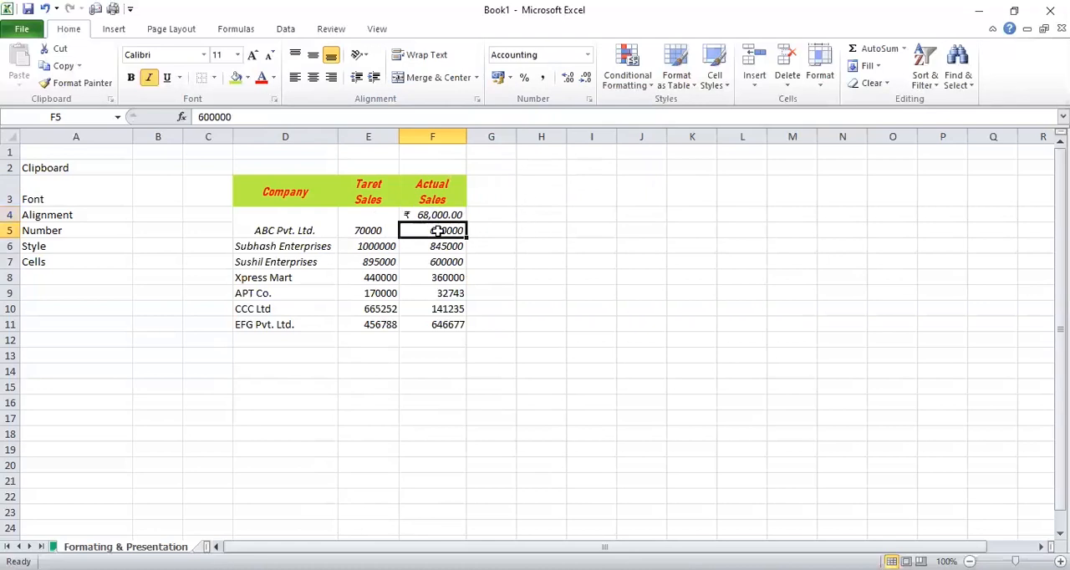
left_click(511, 78)
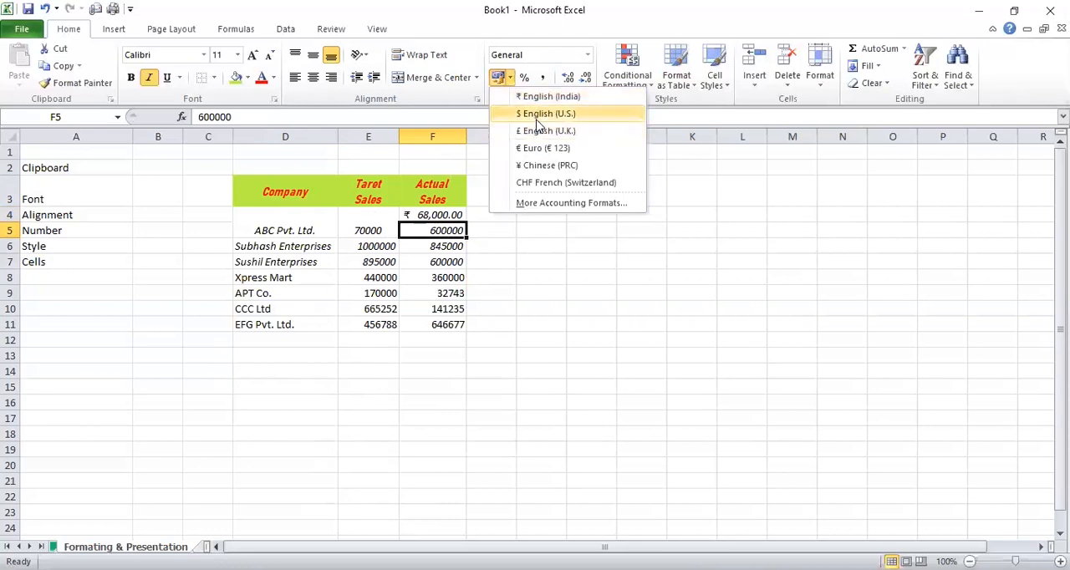
left_click(536, 117)
left_click(504, 259)
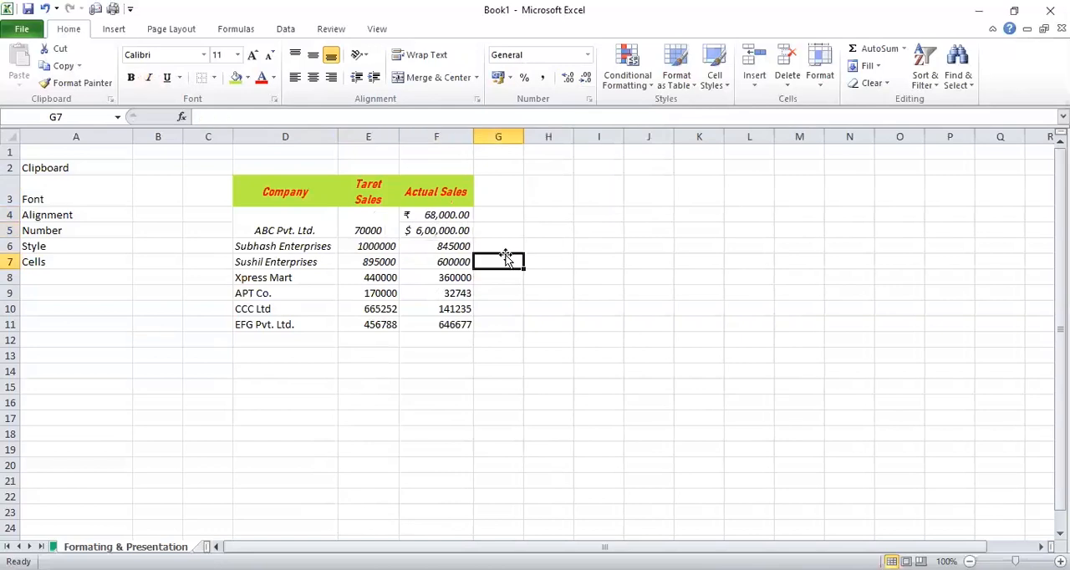
left_click(454, 245)
left_click(454, 232)
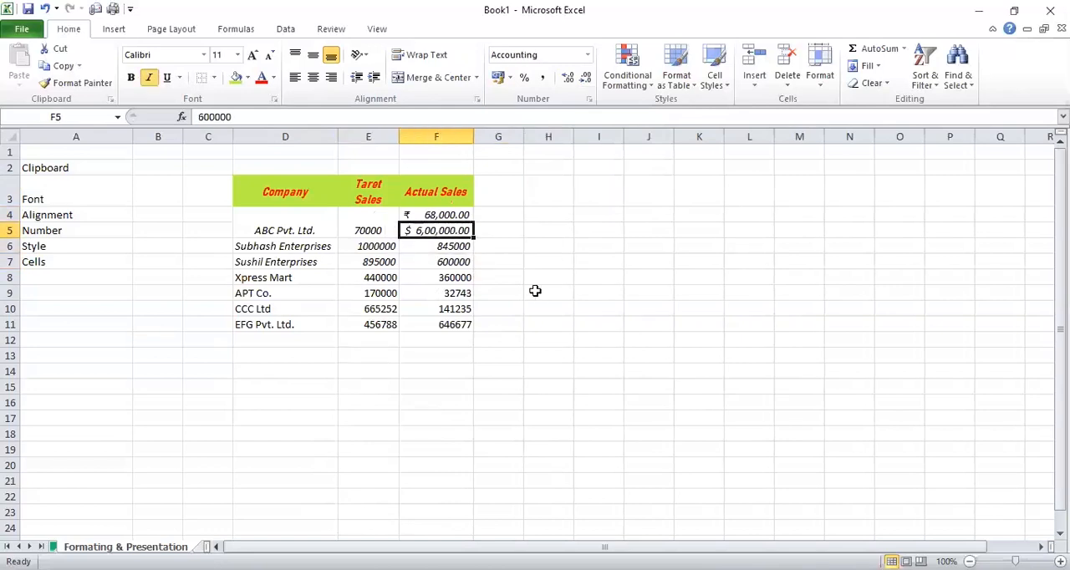
Apply the Percent Style to the actual sales value of Subhash Enterprises in cell F6
key("Down")
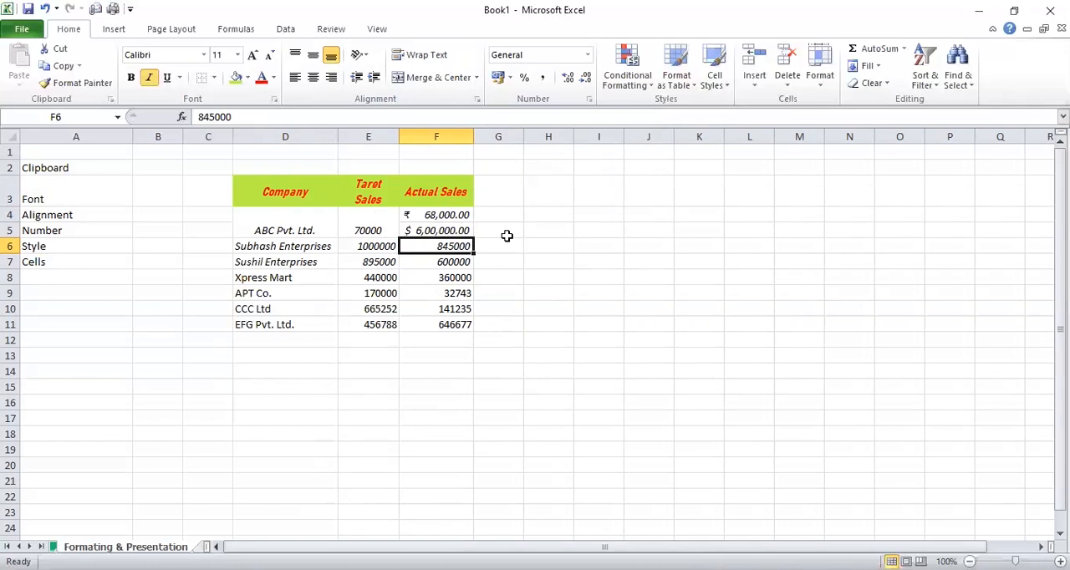
left_click_drag(438, 215, 438, 231)
left_click(438, 231)
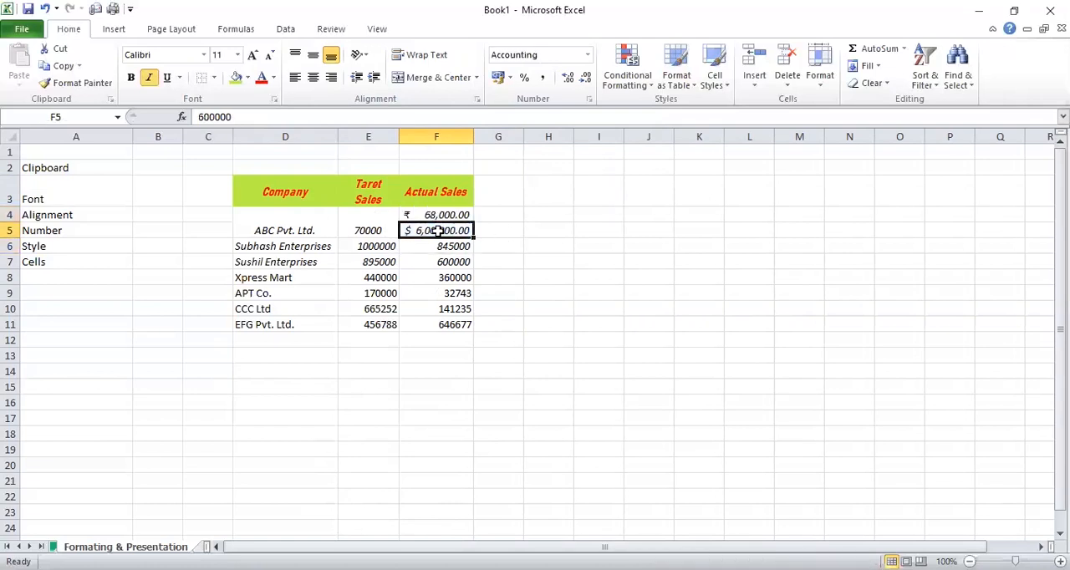
left_click(493, 251)
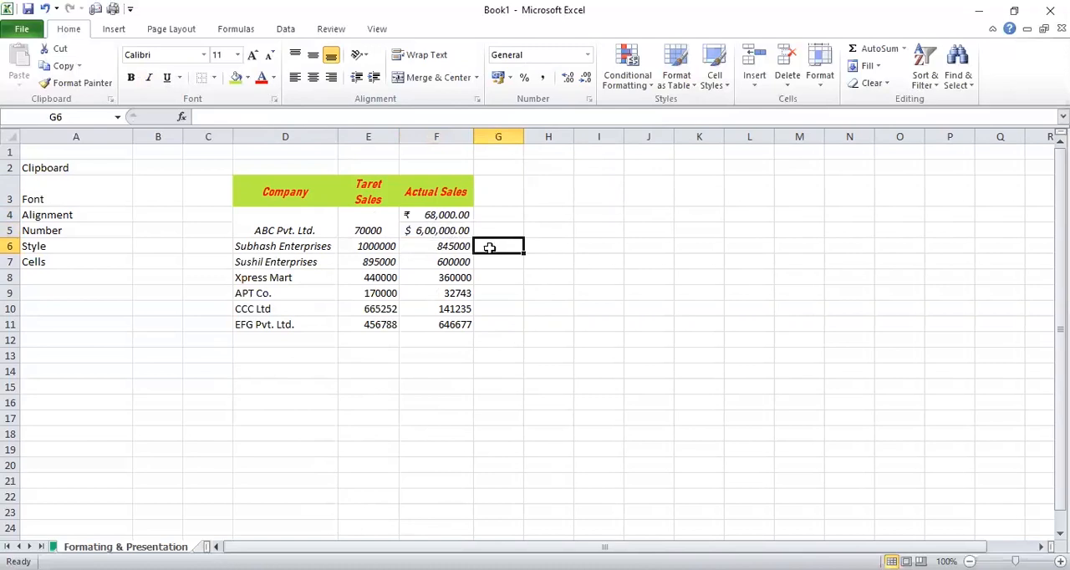
left_click(464, 248)
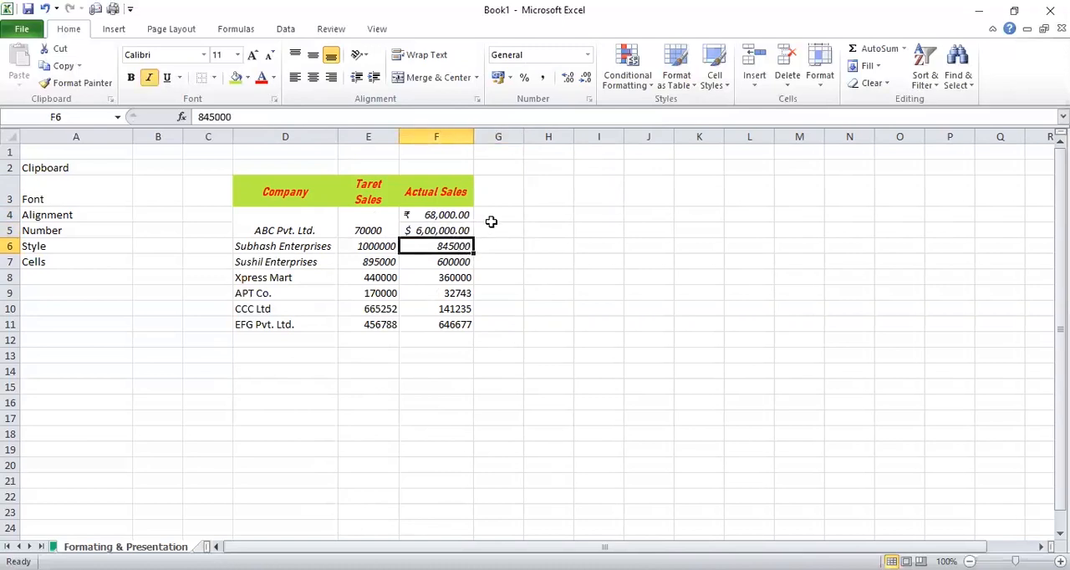
left_click(524, 77)
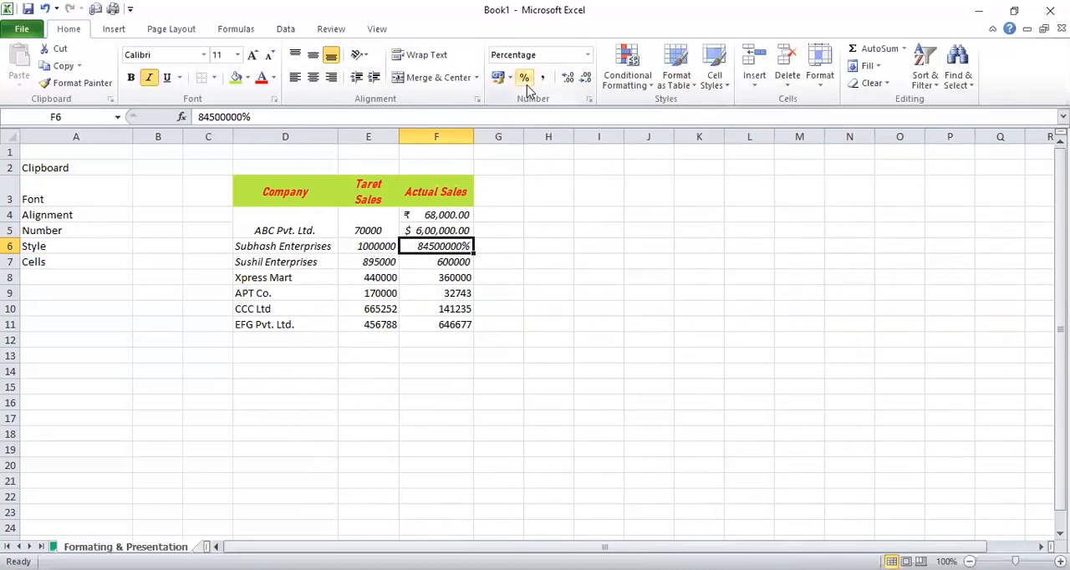
Enter 60 in cell G6, beside the actual sales value of Subhash Enterprises
left_click(462, 262)
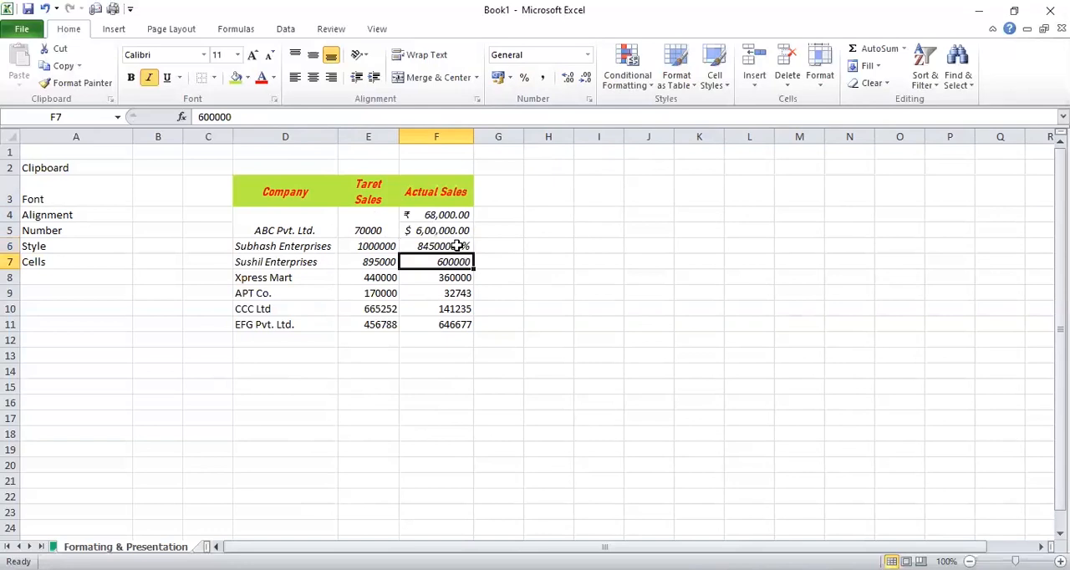
left_click(458, 245)
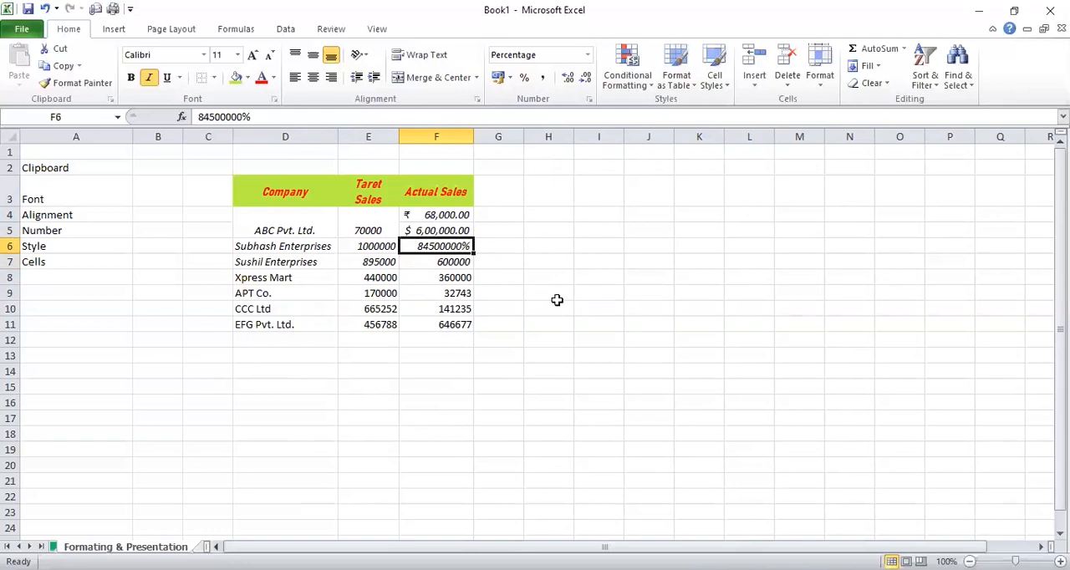
left_click(493, 249)
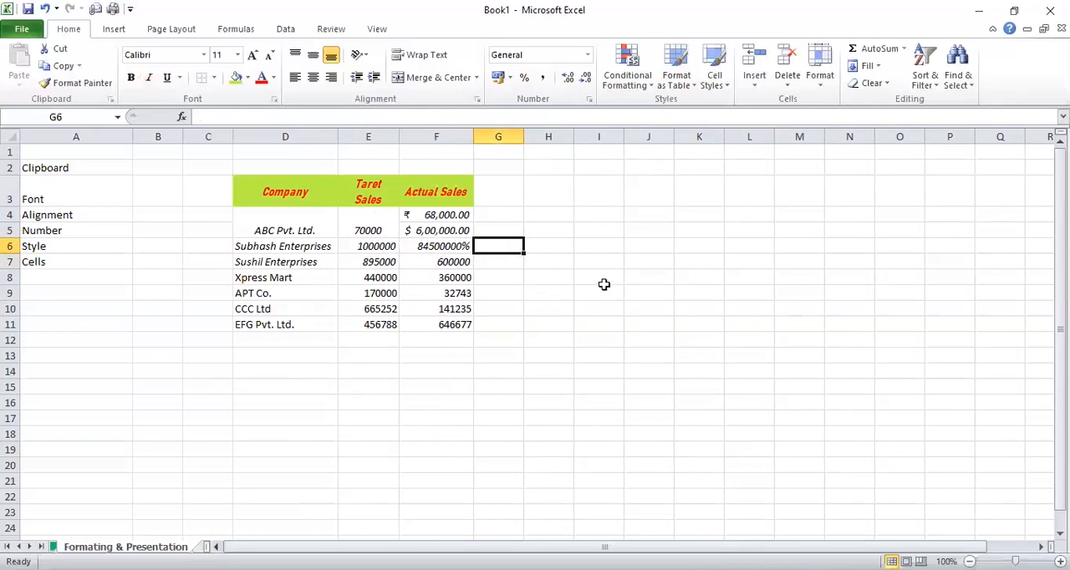
type("60")
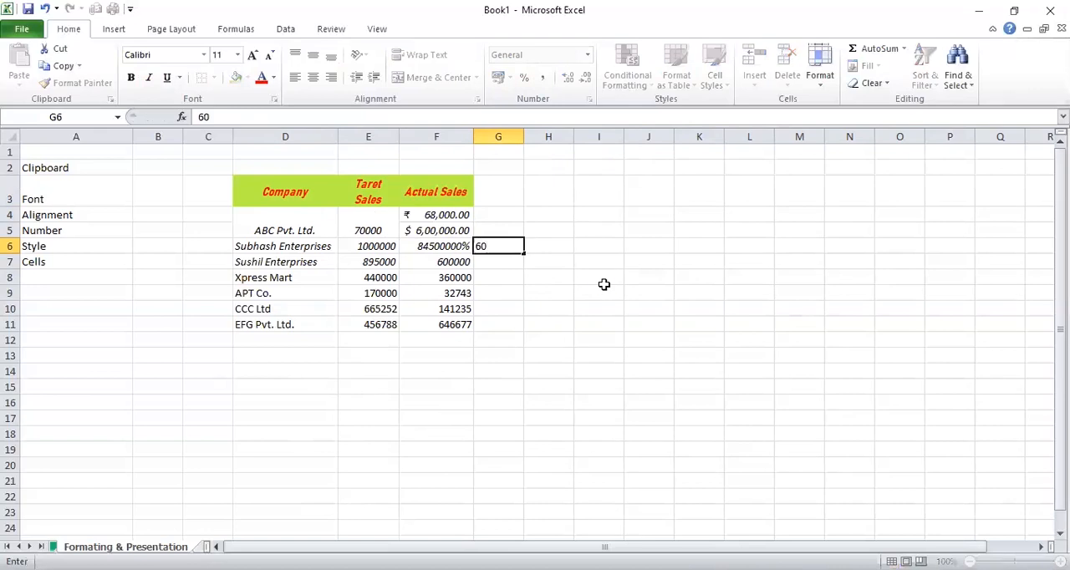
key("ctrl+Return")
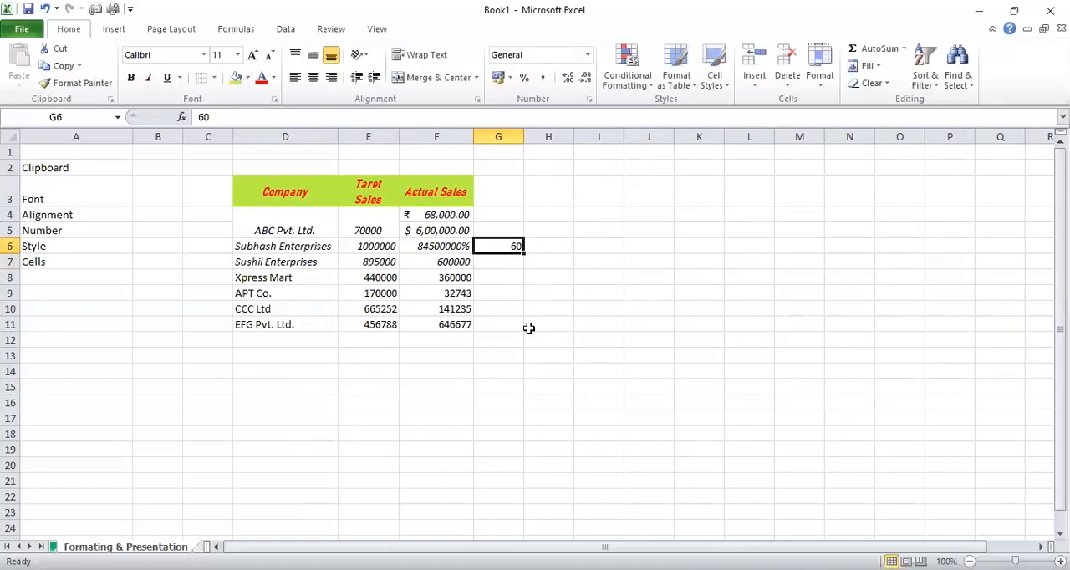
Apply the Percent Style to cell G6
left_click(506, 230)
left_click(546, 226)
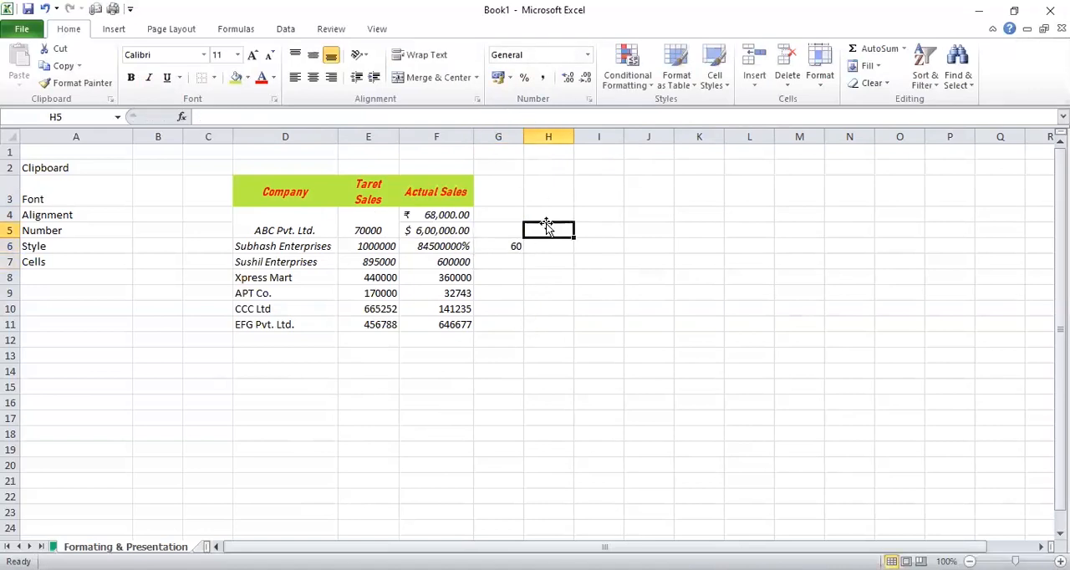
left_click(525, 78)
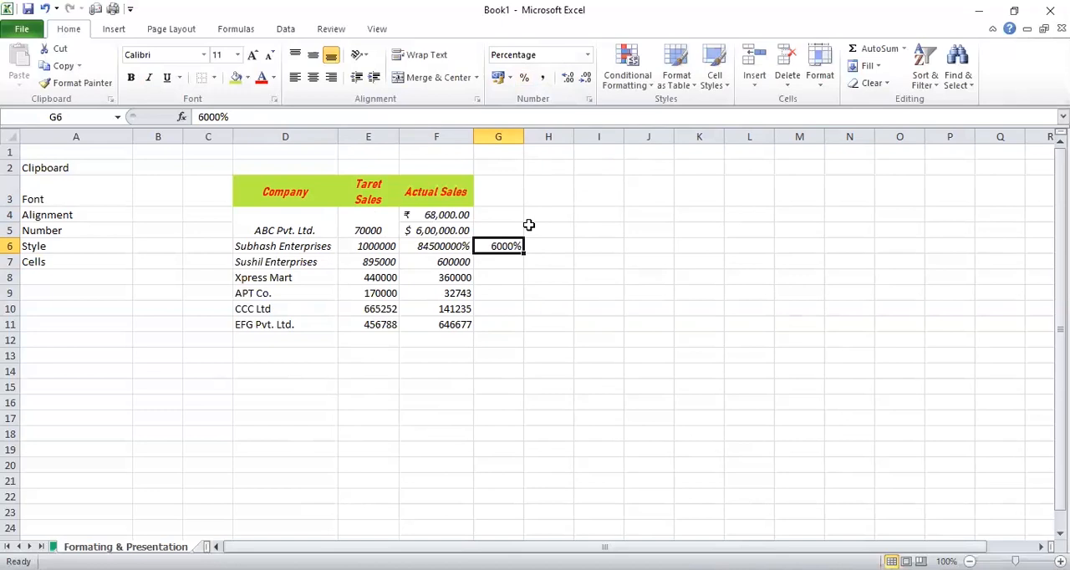
Re-enter the value in the percent-formatted cell G6 as 60%
type("60")
key("Return")
left_click(487, 230)
left_click(494, 247)
left_click(521, 214)
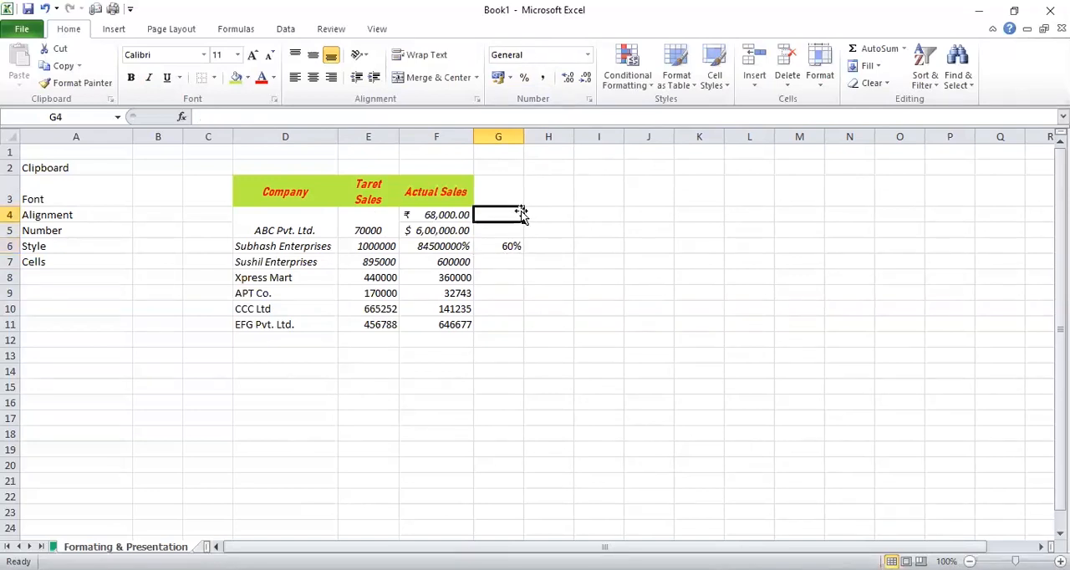
Apply the Comma Style to the actual sales value of Sushil Enterprises in cell F7
left_click(460, 216)
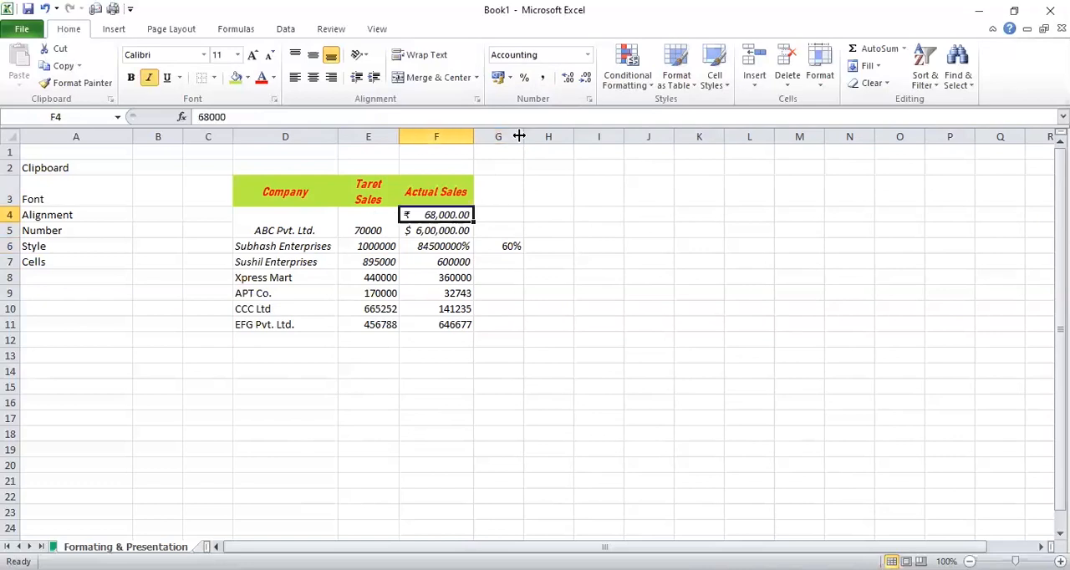
left_click(443, 234)
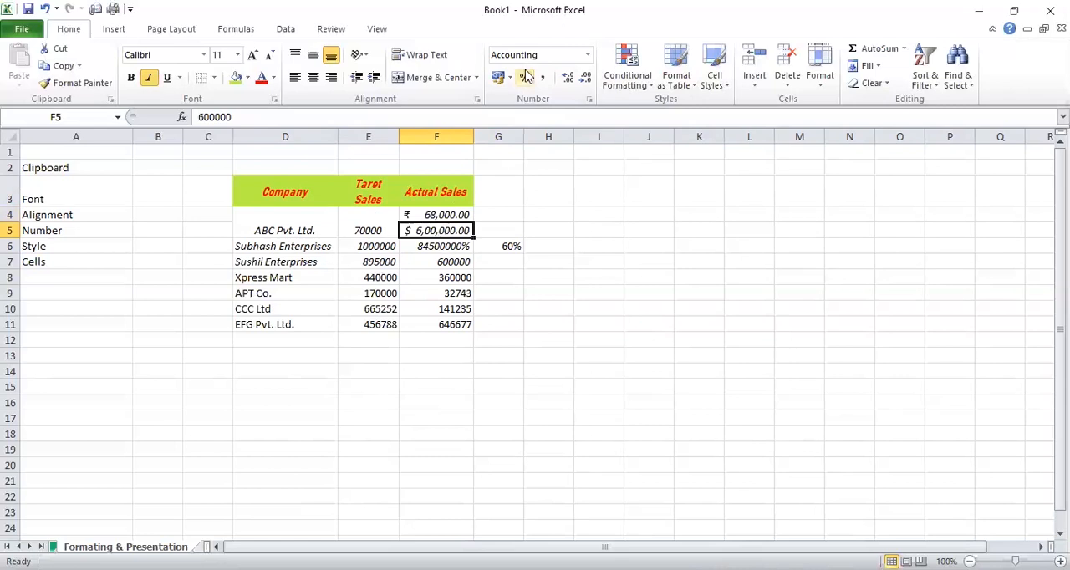
left_click(494, 247)
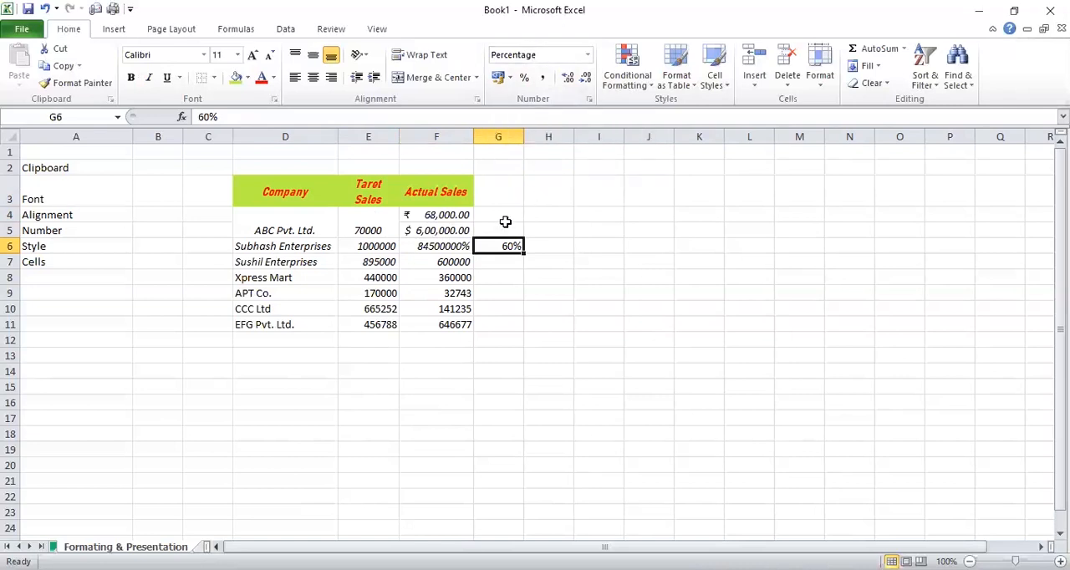
left_click(453, 261)
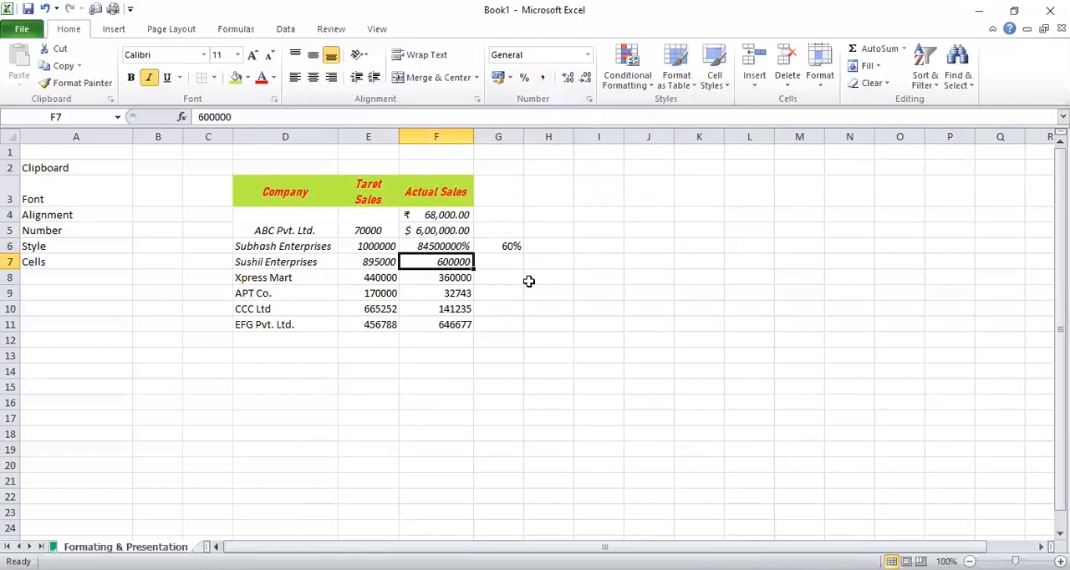
left_click(543, 77)
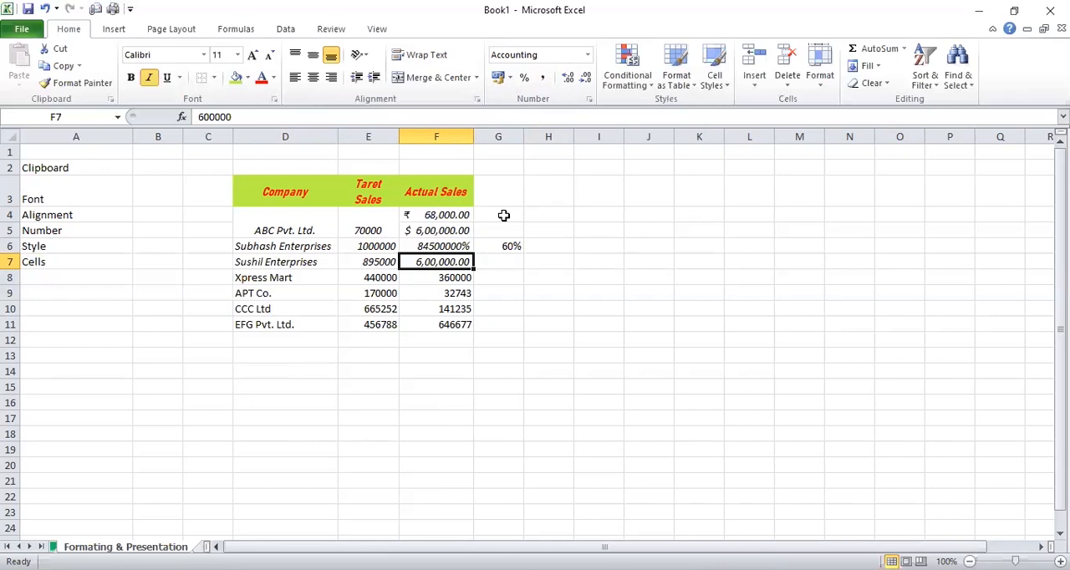
left_click(459, 277)
left_click(465, 265)
left_click(442, 361)
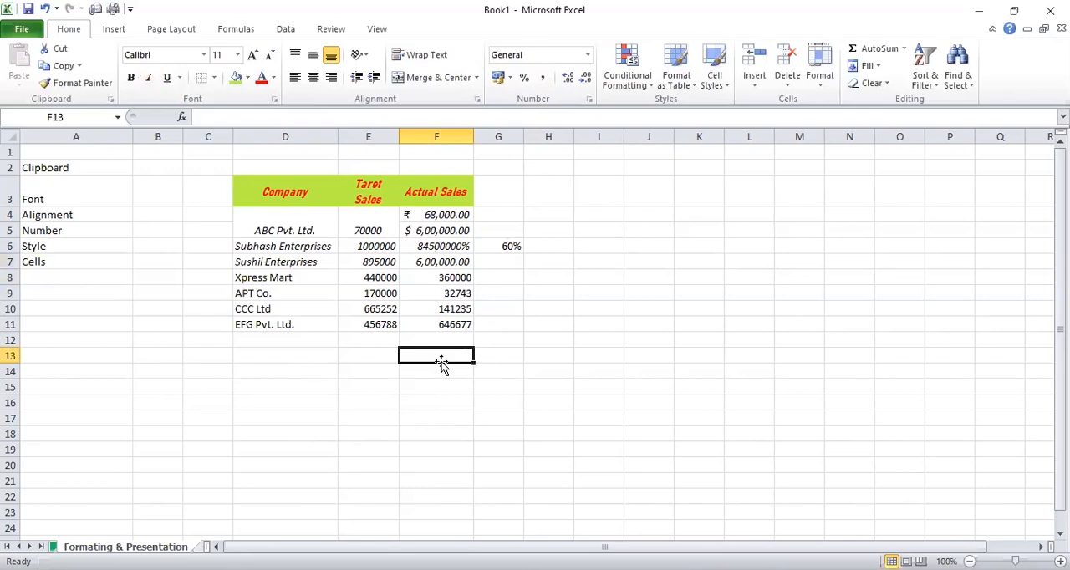
type("60000000000")
key("Return")
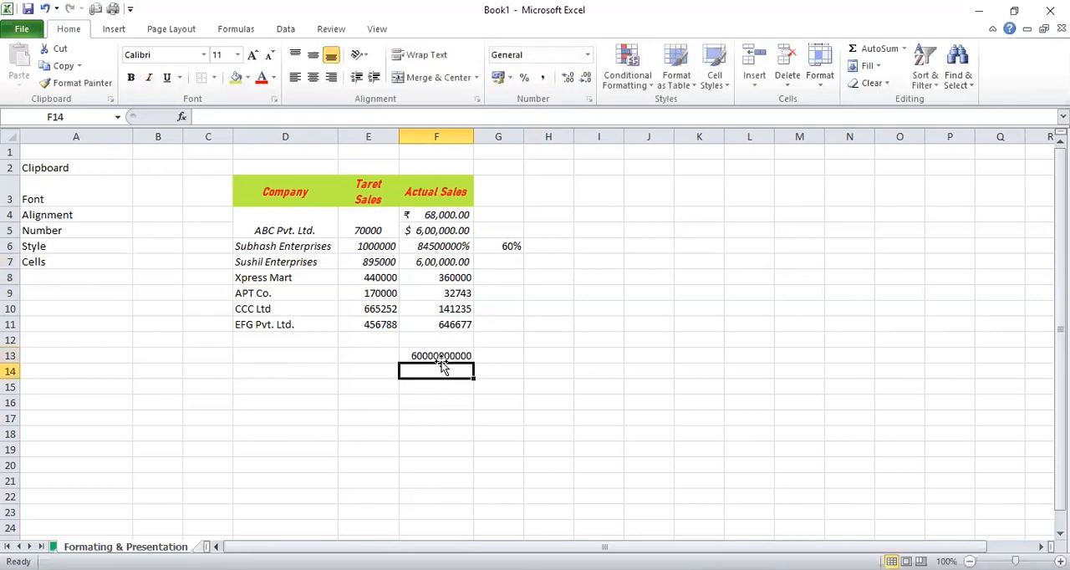
left_click(439, 359)
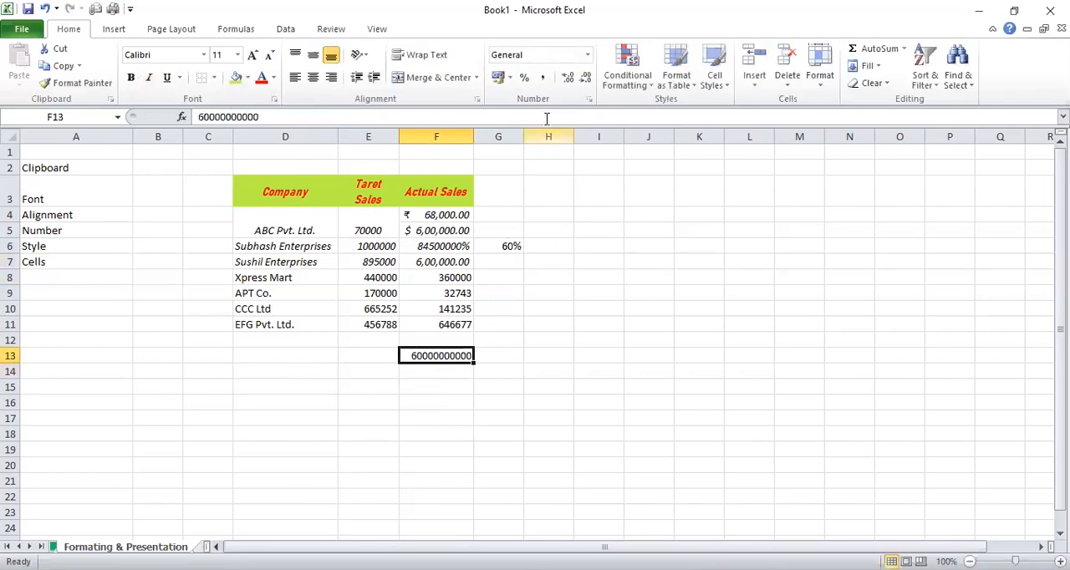
left_click(542, 81)
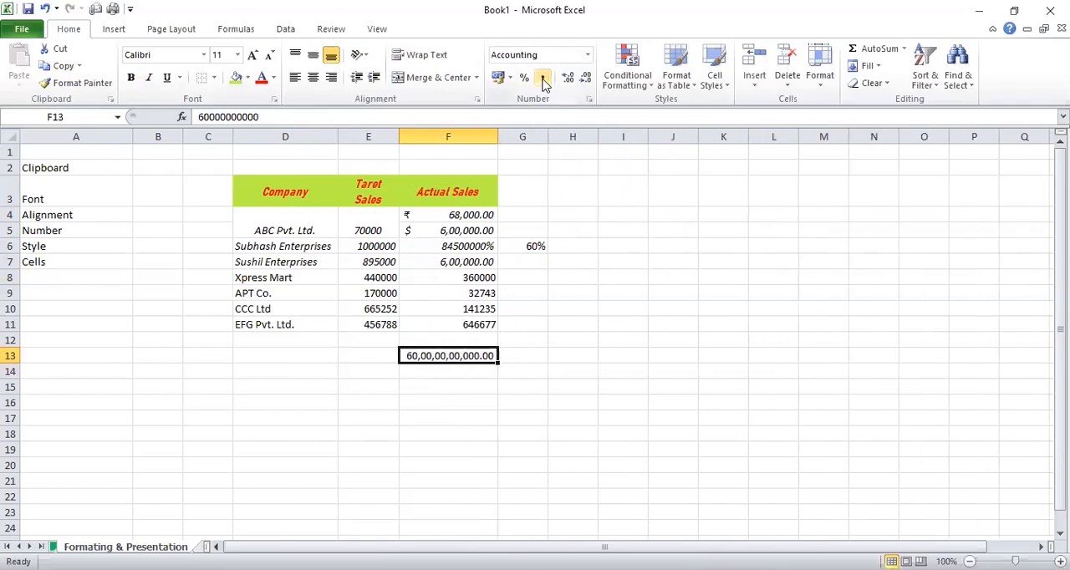
Decrease the decimal places of the large number in cell F13 to zero
left_click(585, 77)
left_click(585, 78)
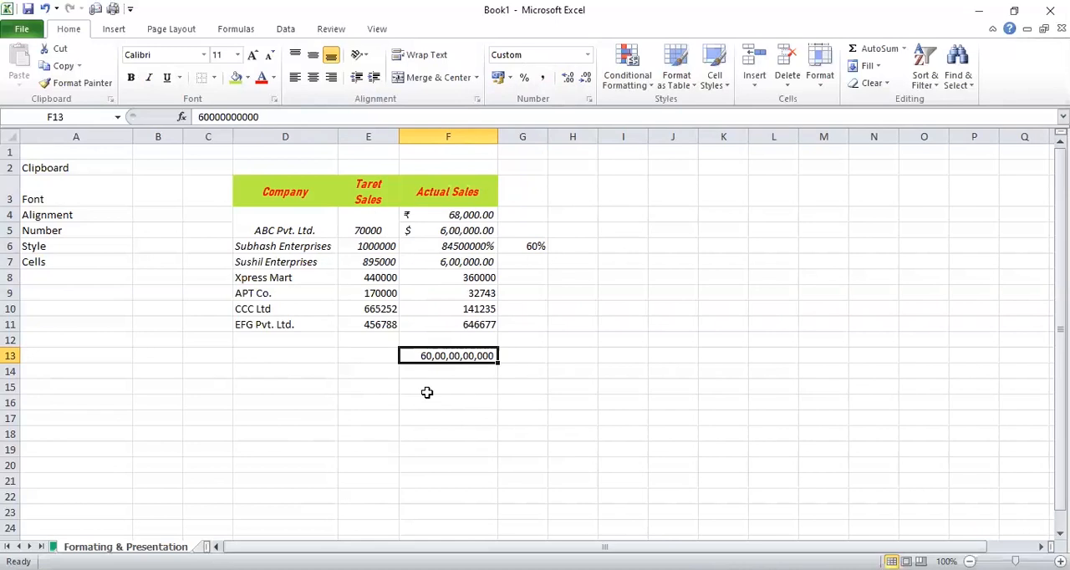
left_click(554, 281)
left_click(535, 217)
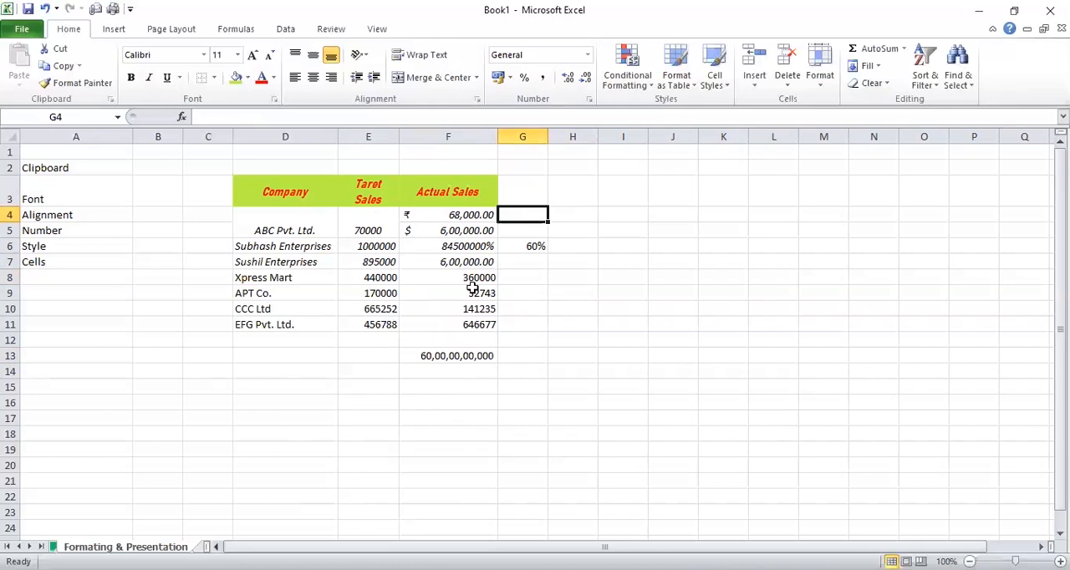
left_click(452, 355)
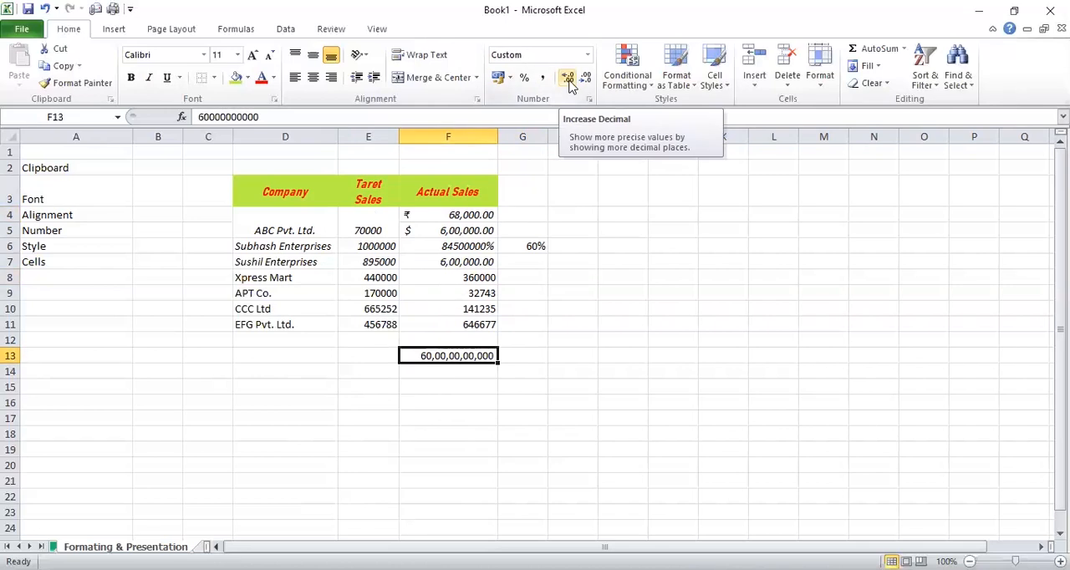
Change the actual sales value of Xpress Mart in cell F8 to 360000.7612
left_click(478, 277)
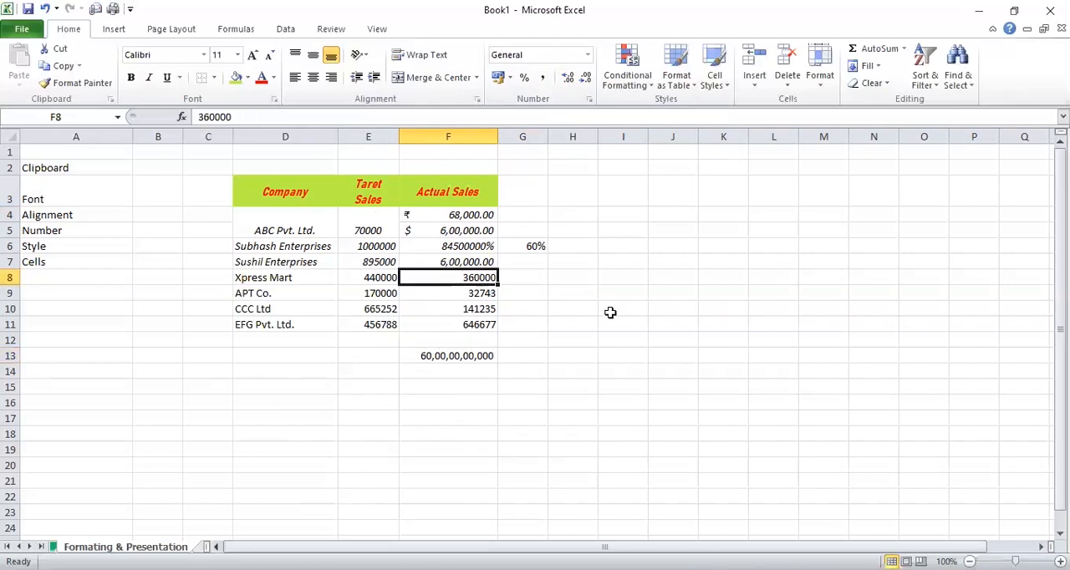
key("F2")
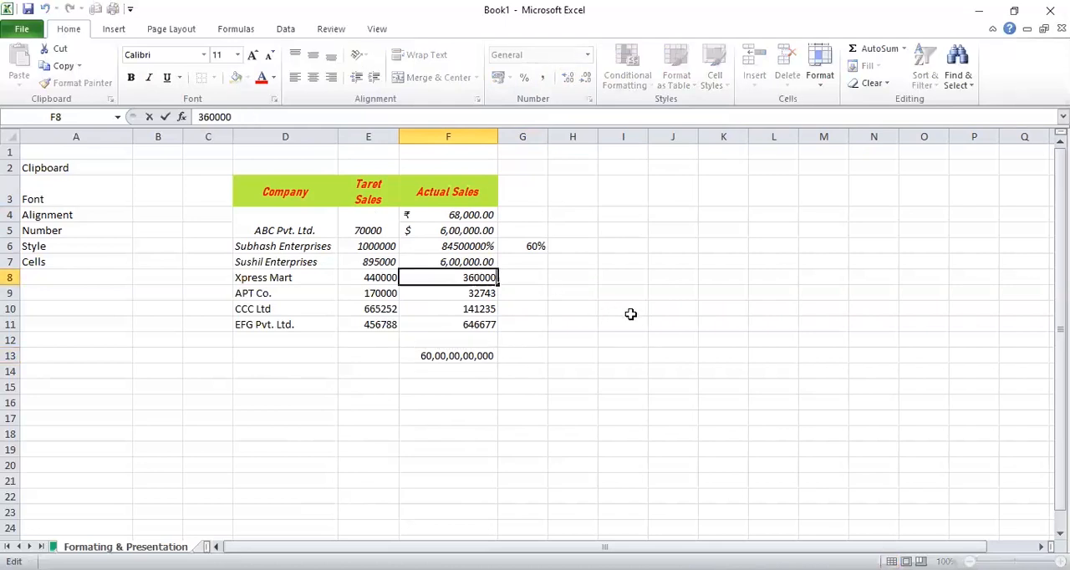
type(".7612")
key("Return")
key("Up")
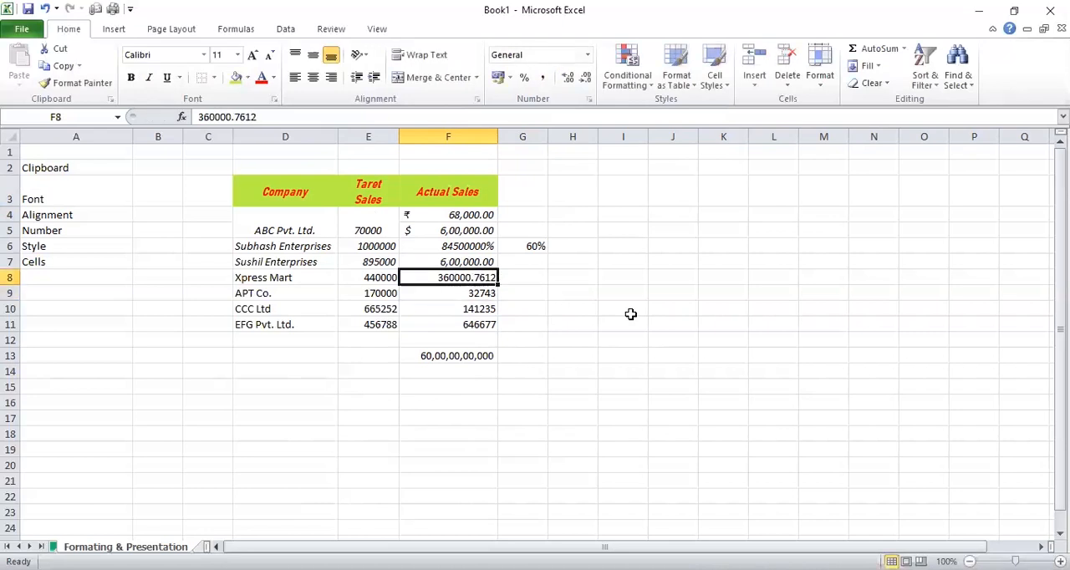
Increase the decimal places of Xpress Mart's actual sales value in F8 repeatedly, adding a long run of trailing zeros
left_click(567, 78)
left_click(568, 78)
left_click(568, 77)
left_click(568, 77)
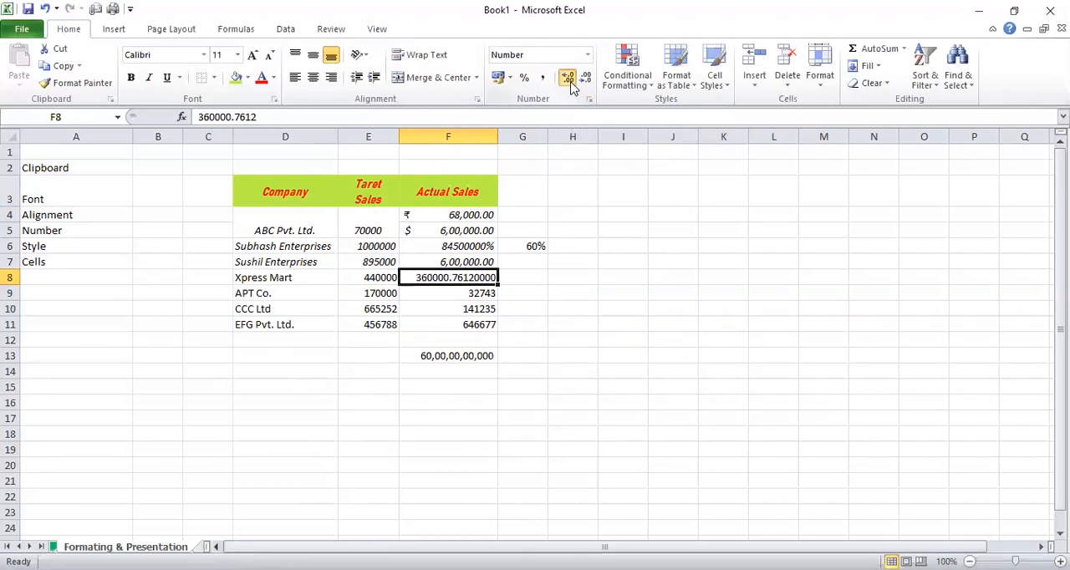
left_click(568, 78)
left_click(568, 78)
left_click(567, 78)
left_click(567, 78)
left_click(568, 78)
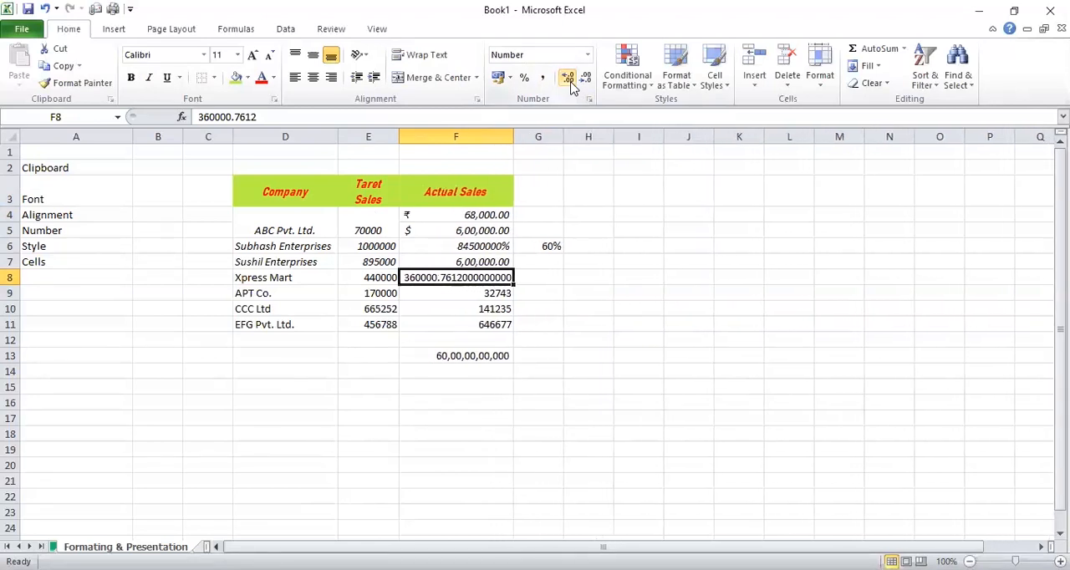
left_click(567, 78)
left_click(568, 78)
left_click(567, 78)
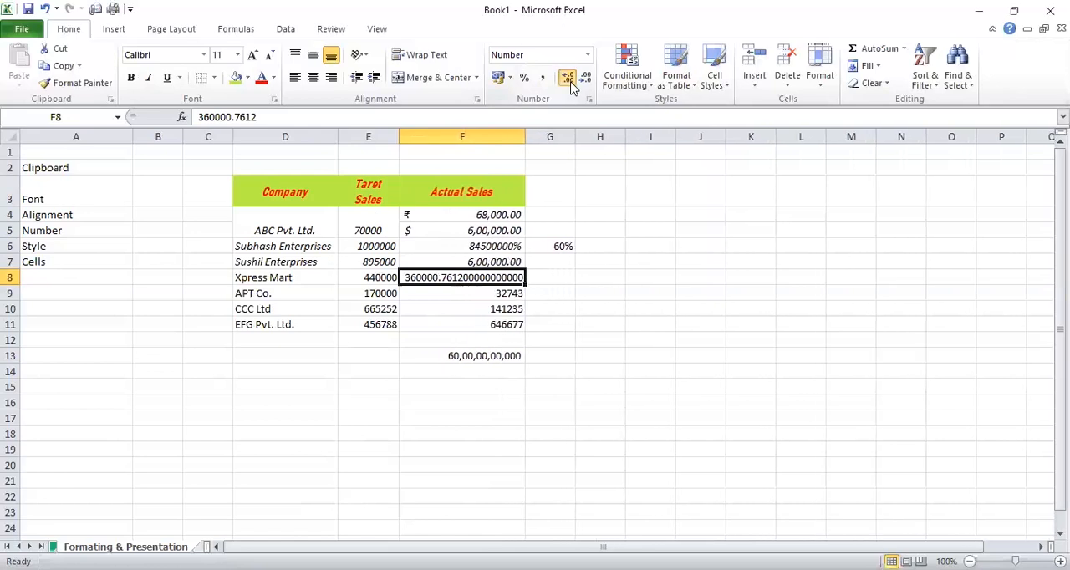
left_click(567, 77)
left_click(568, 78)
left_click(568, 78)
left_click(567, 78)
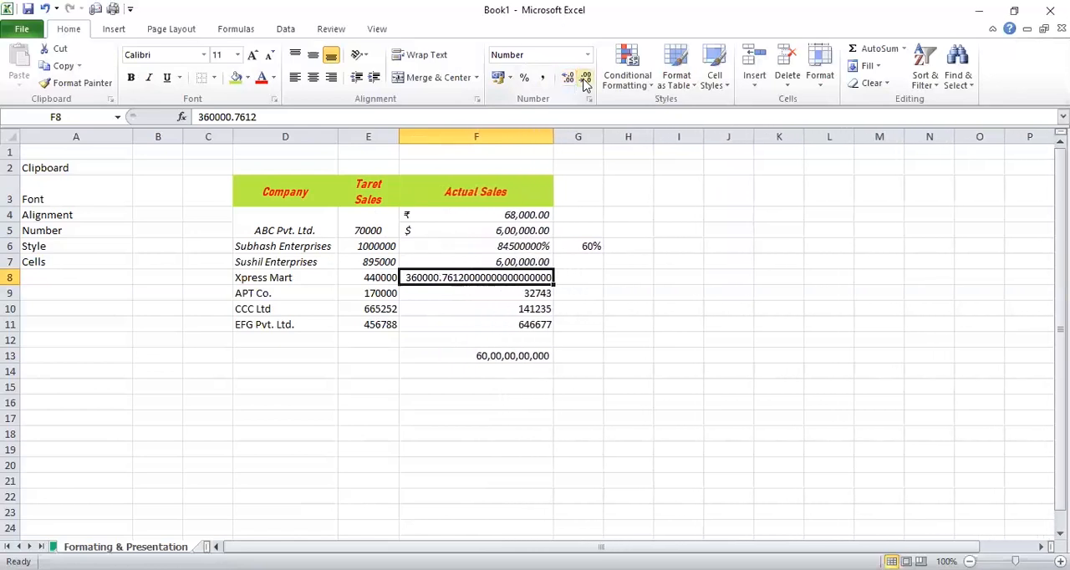
Decrease the decimal places of Xpress Mart's actual sales value in F8 until it displays as a whole number
left_click(586, 77)
left_click(585, 77)
left_click(585, 78)
left_click(585, 78)
left_click(586, 78)
left_click(585, 78)
left_click(585, 78)
left_click(585, 77)
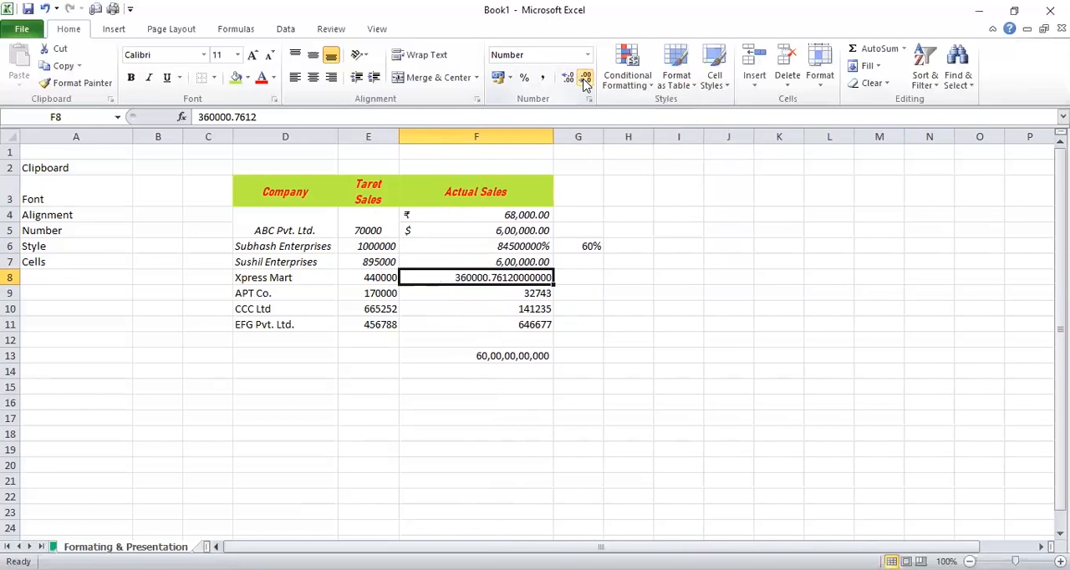
left_click(585, 79)
left_click(585, 80)
left_click(585, 80)
left_click(585, 79)
left_click(586, 80)
left_click(585, 80)
left_click(585, 79)
left_click(585, 80)
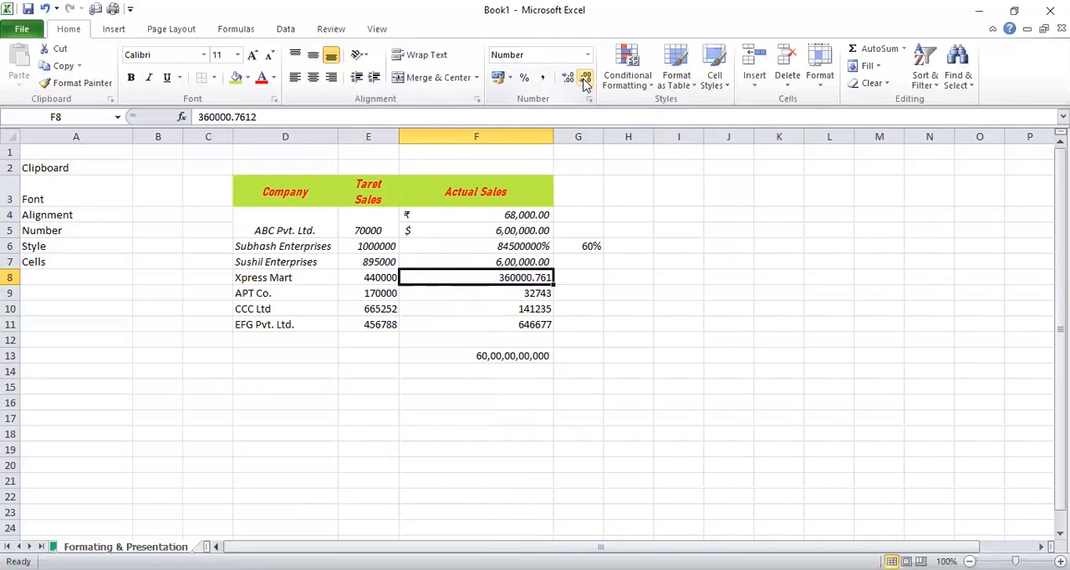
left_click(585, 79)
left_click(585, 79)
left_click(585, 79)
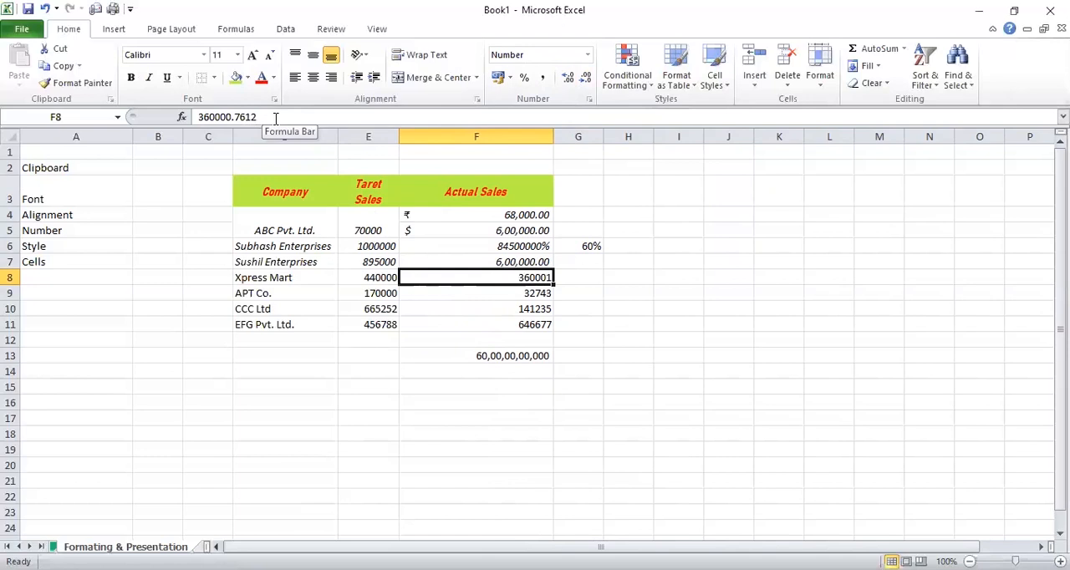
Review the number formats available for the percentage value in cell F6 without applying one
left_click(595, 295)
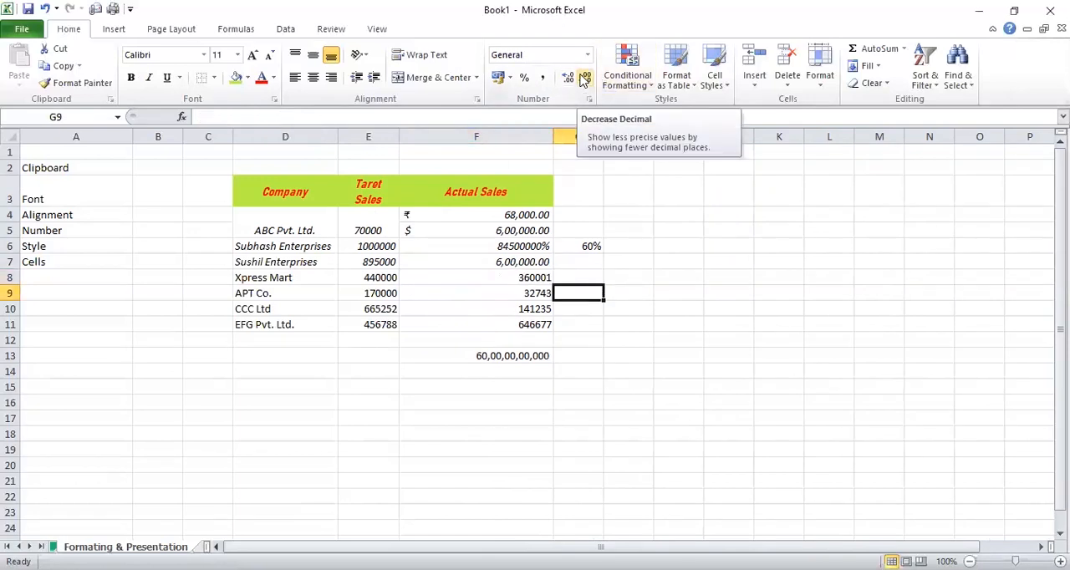
left_click(507, 215)
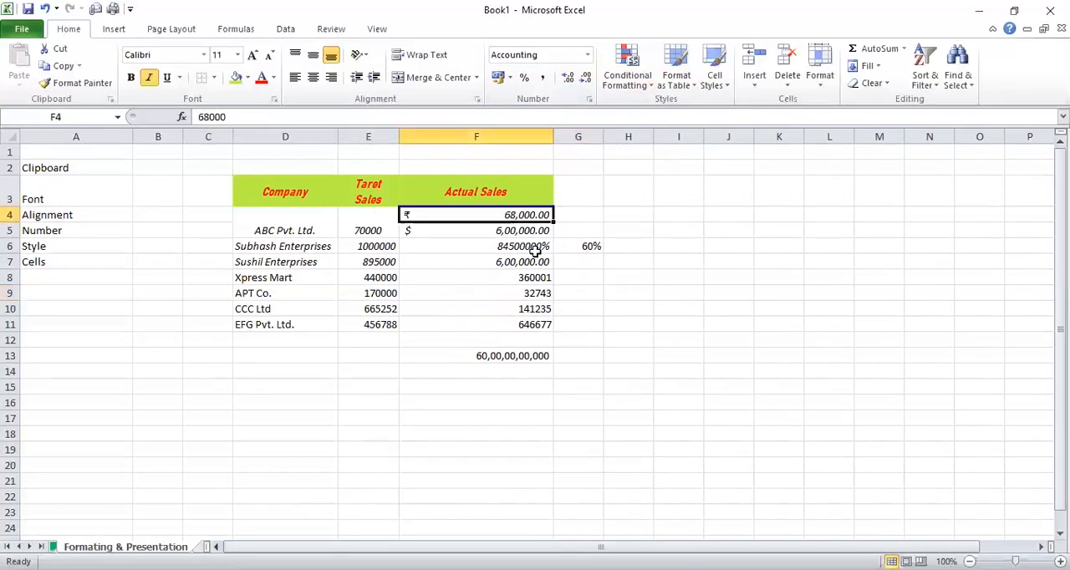
left_click(531, 247)
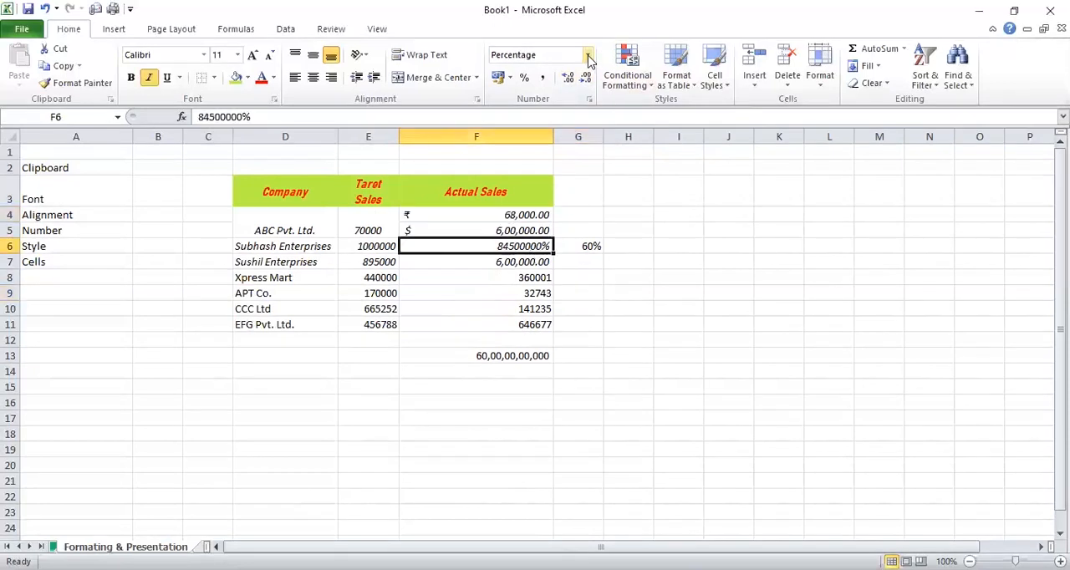
left_click(588, 55)
left_click_drag(638, 127, 639, 164)
left_click(683, 203)
left_click(632, 223)
left_click(525, 246)
Apply the Short Date number format to Xpress Mart's actual sales value in cell F8
left_click(517, 276)
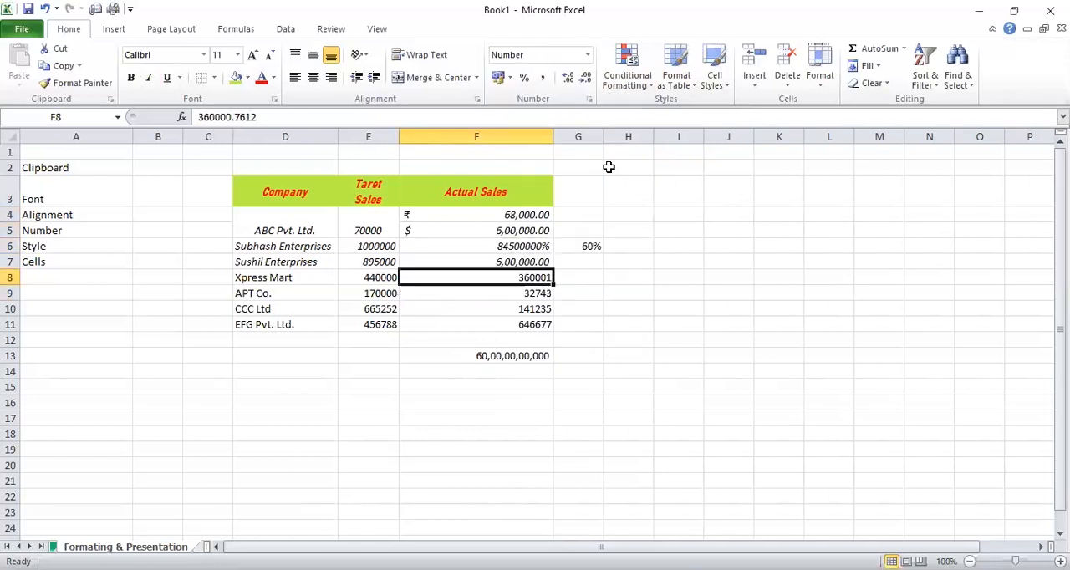
left_click(587, 56)
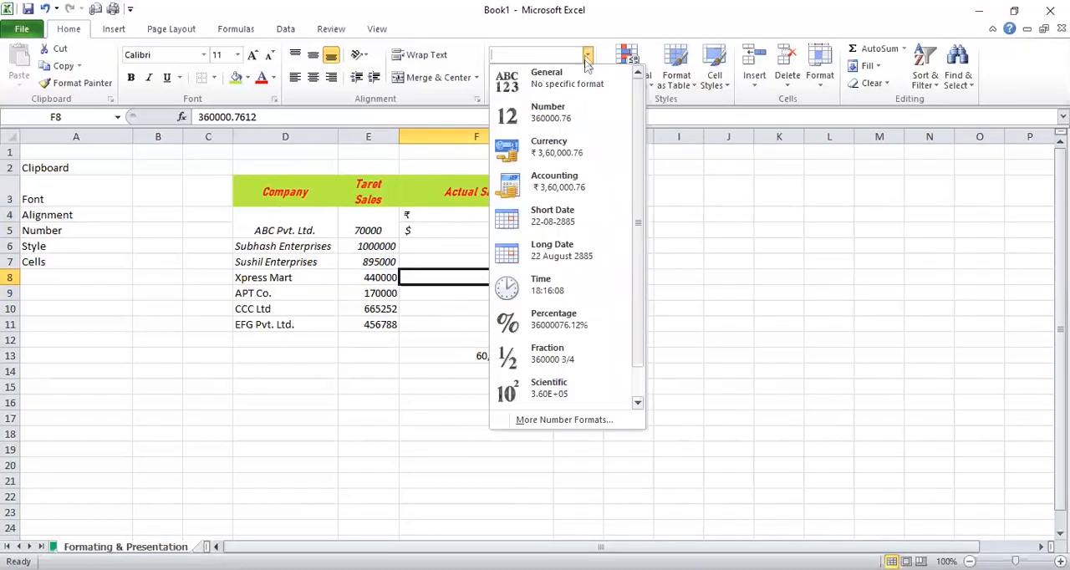
left_click(597, 210)
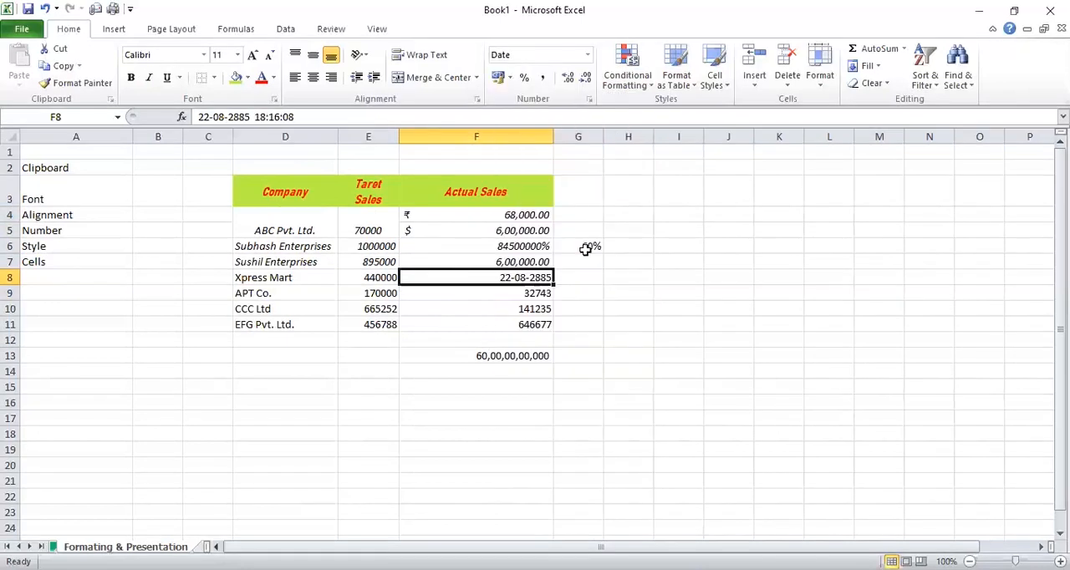
Examine the Format Cells number categories from Number through Fraction for APT Co.'s actual sales value in F9
left_click(535, 292)
left_click(587, 55)
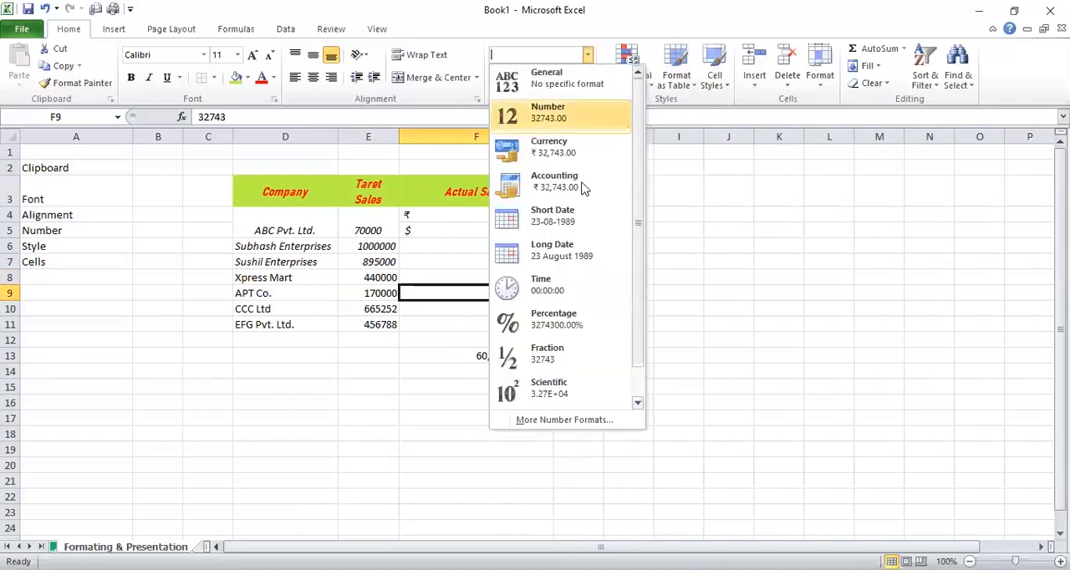
left_click(583, 423)
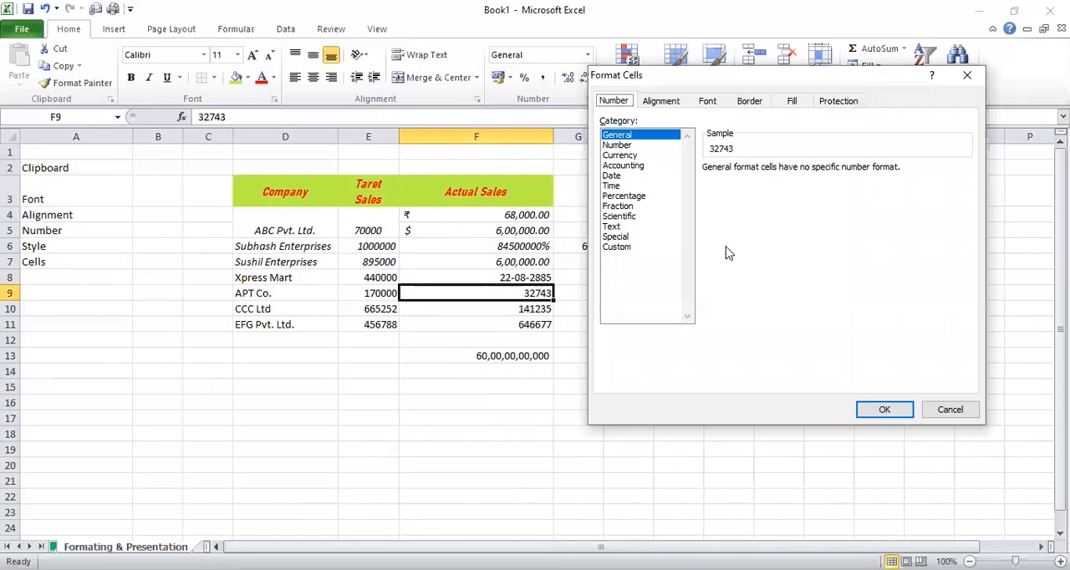
left_click(625, 145)
left_click(620, 156)
left_click(624, 165)
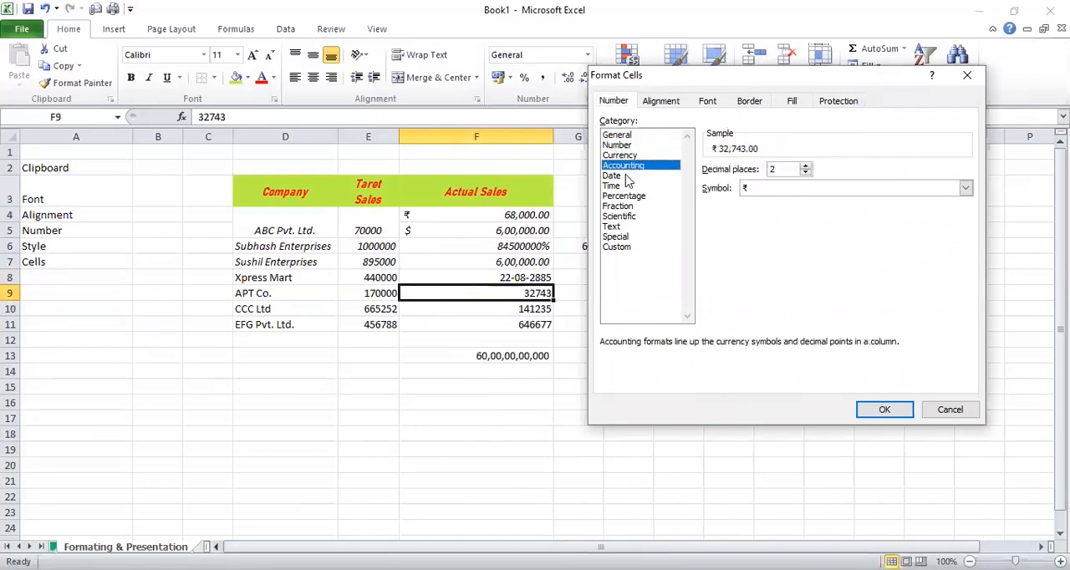
left_click(619, 176)
left_click(618, 186)
left_click(623, 195)
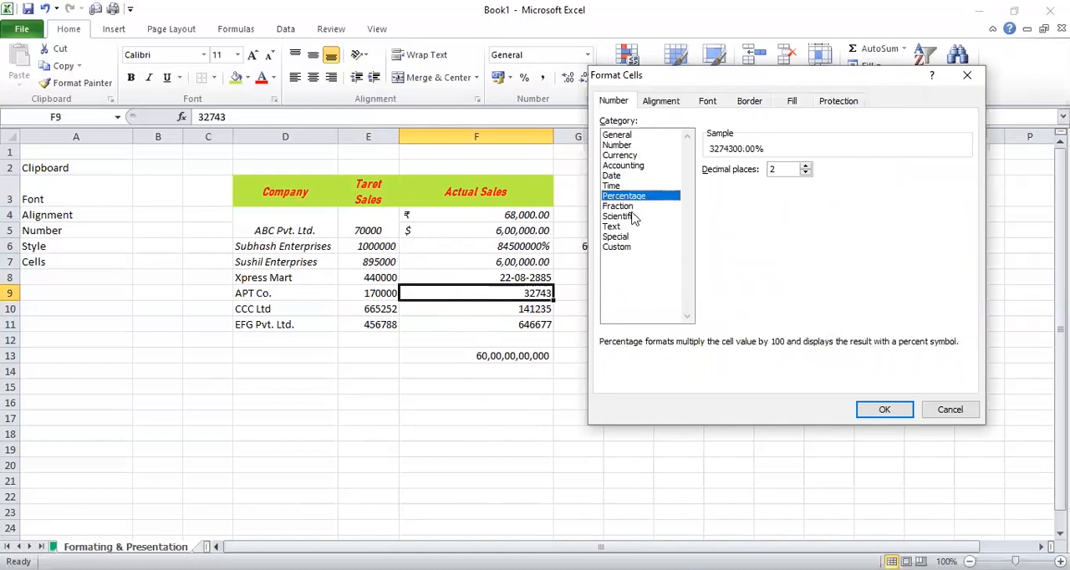
left_click(620, 206)
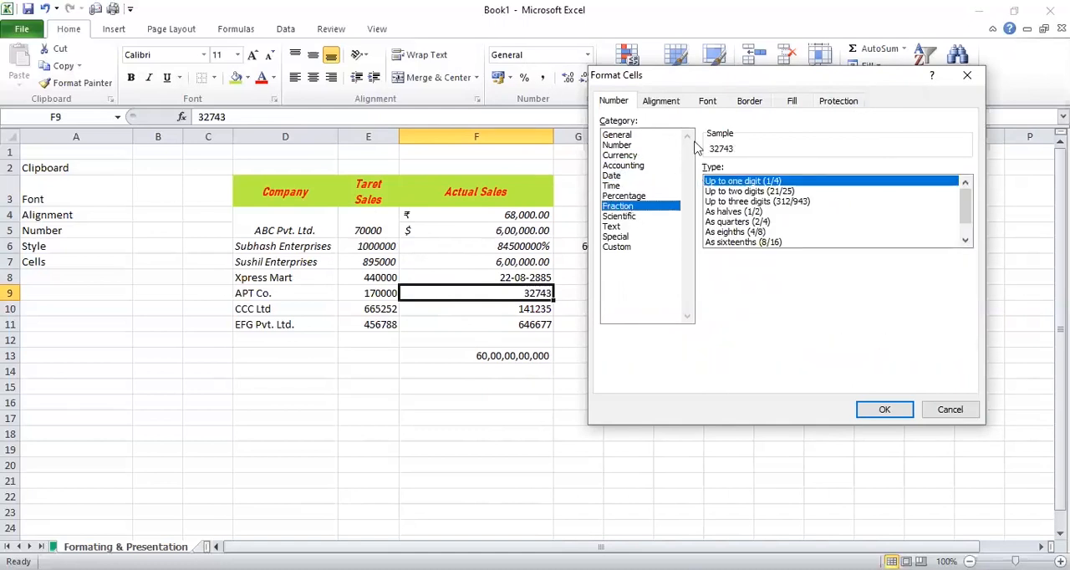
Review the Alignment, Font, Border, Fill and Protection settings of Format Cells for F9, then close without applying changes
left_click(676, 107)
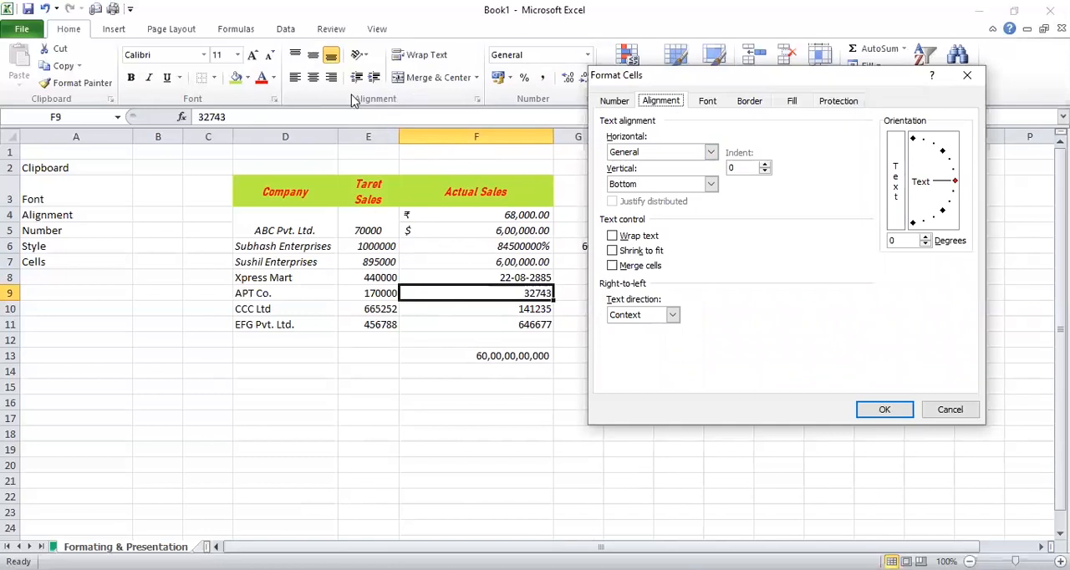
left_click(707, 101)
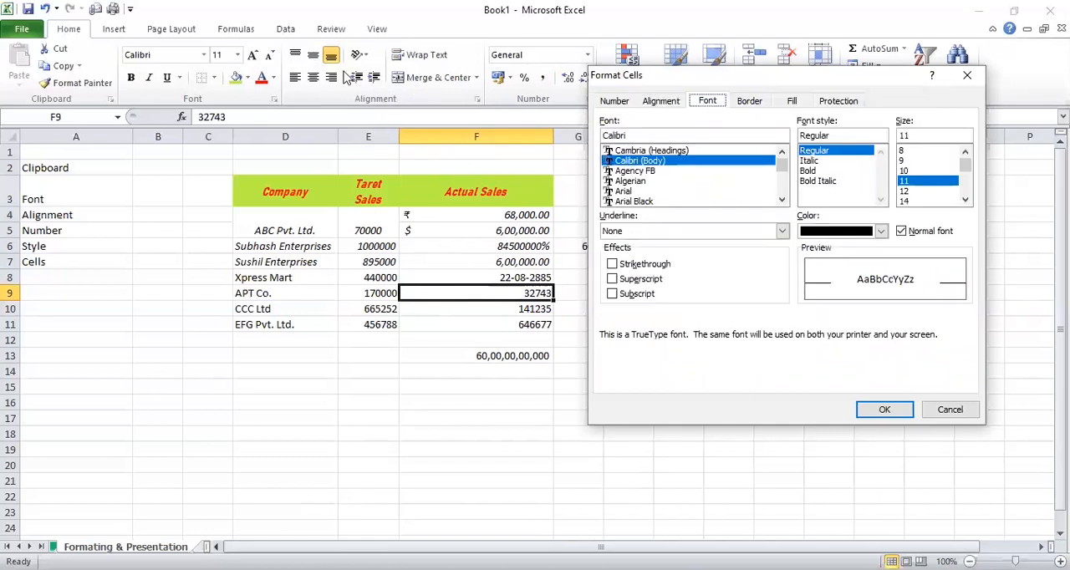
left_click(752, 102)
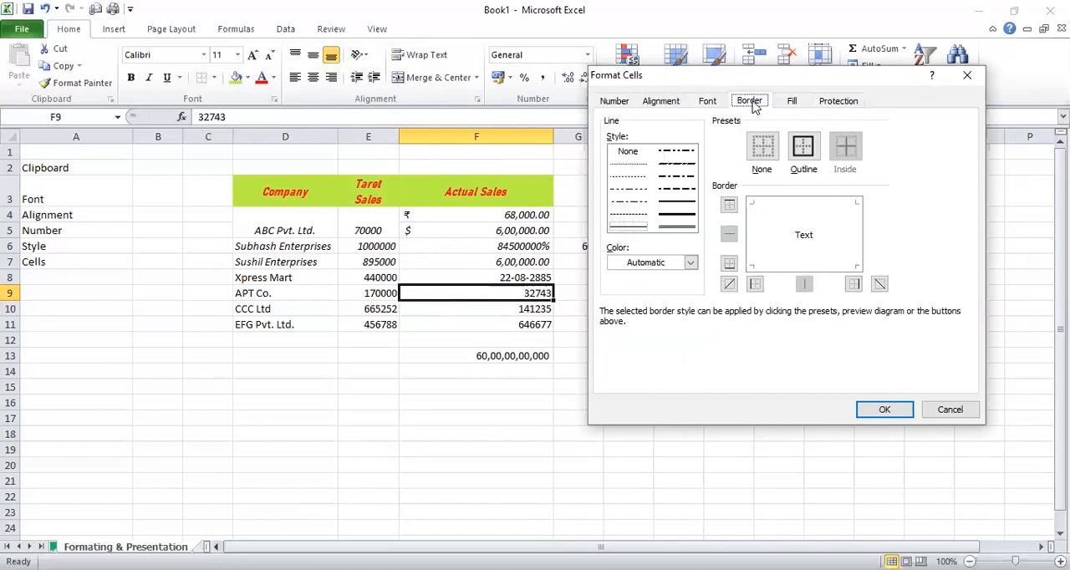
left_click(801, 103)
left_click(824, 104)
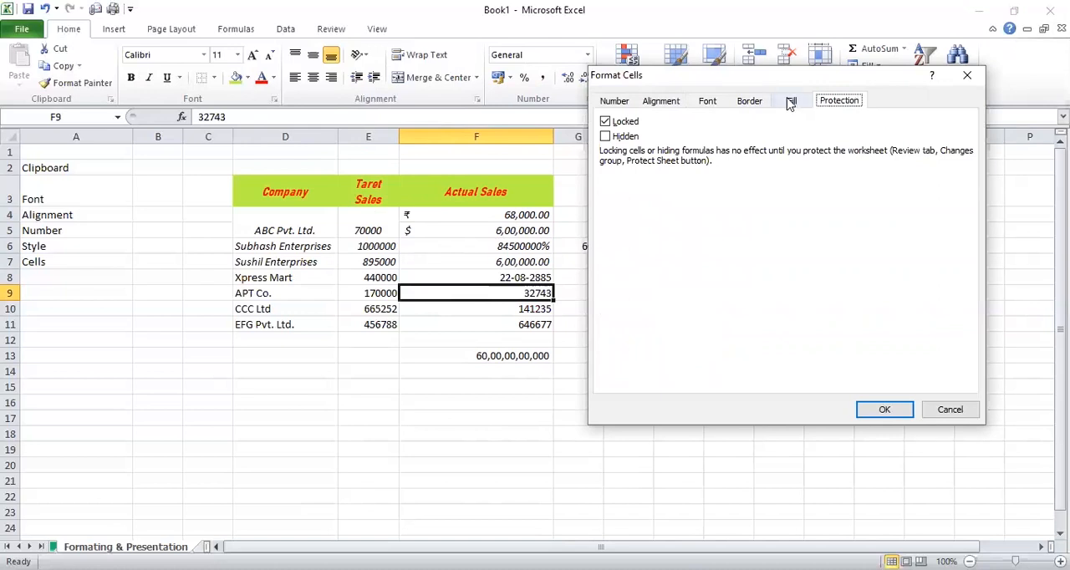
left_click(790, 101)
left_click(953, 412)
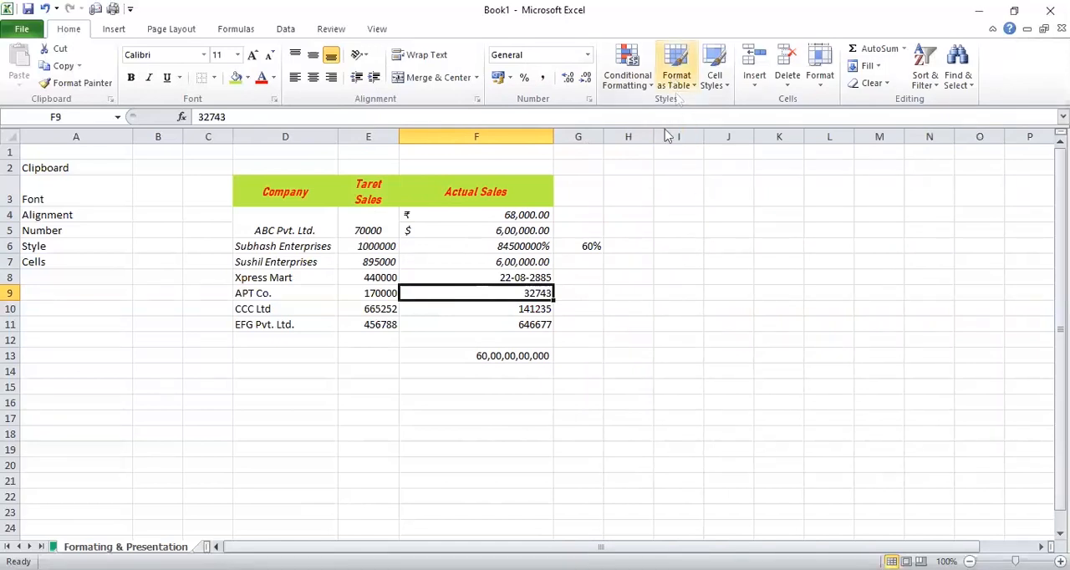
Format the range D3:F11 as a table with headers, using Table Style Dark 5
left_click(676, 80)
left_click(504, 213)
left_click_drag(290, 197, 468, 325)
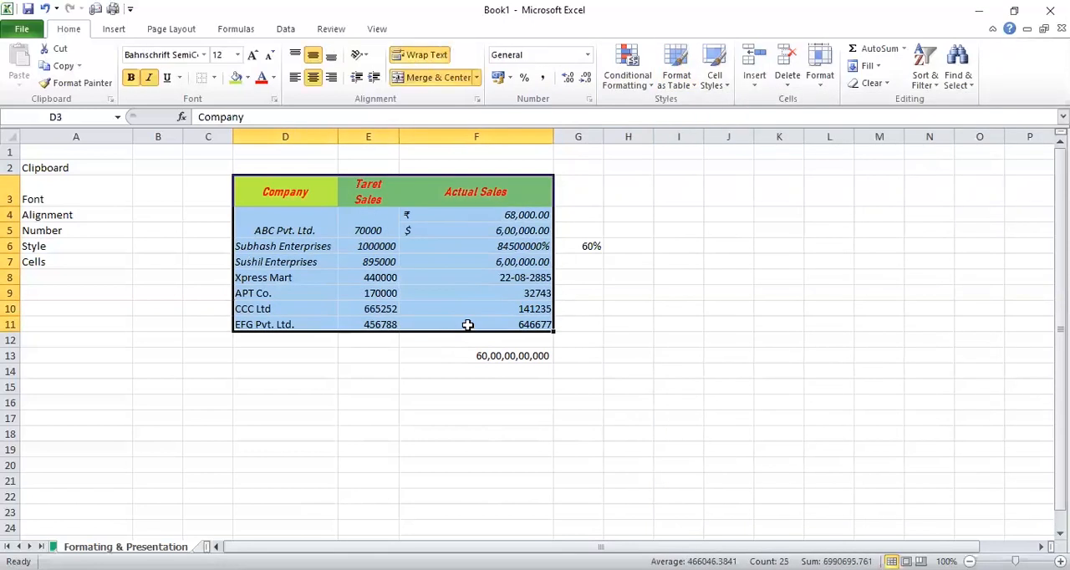
left_click(679, 81)
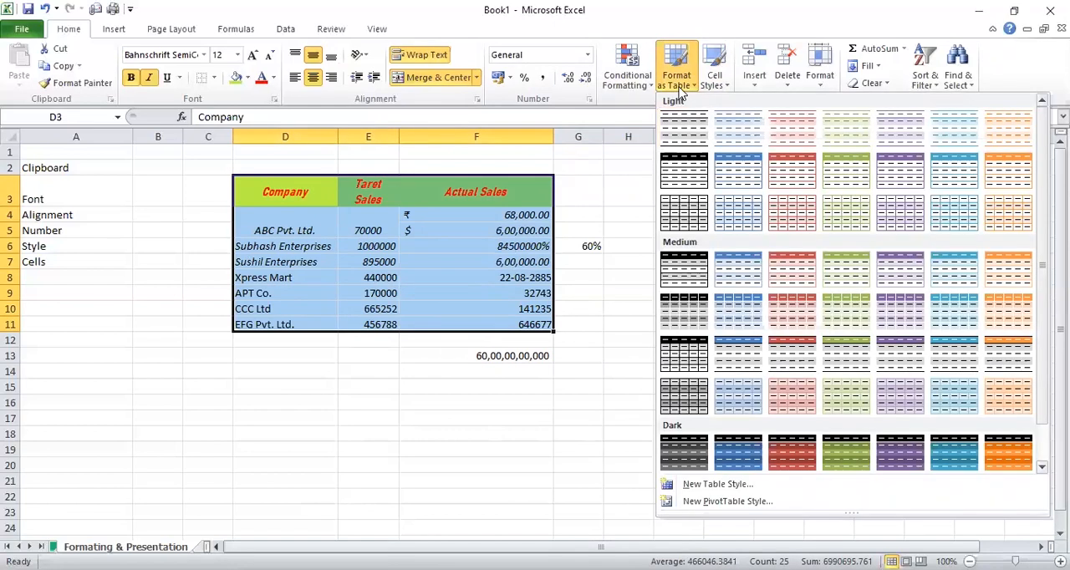
scroll(980, 217, "down", 1)
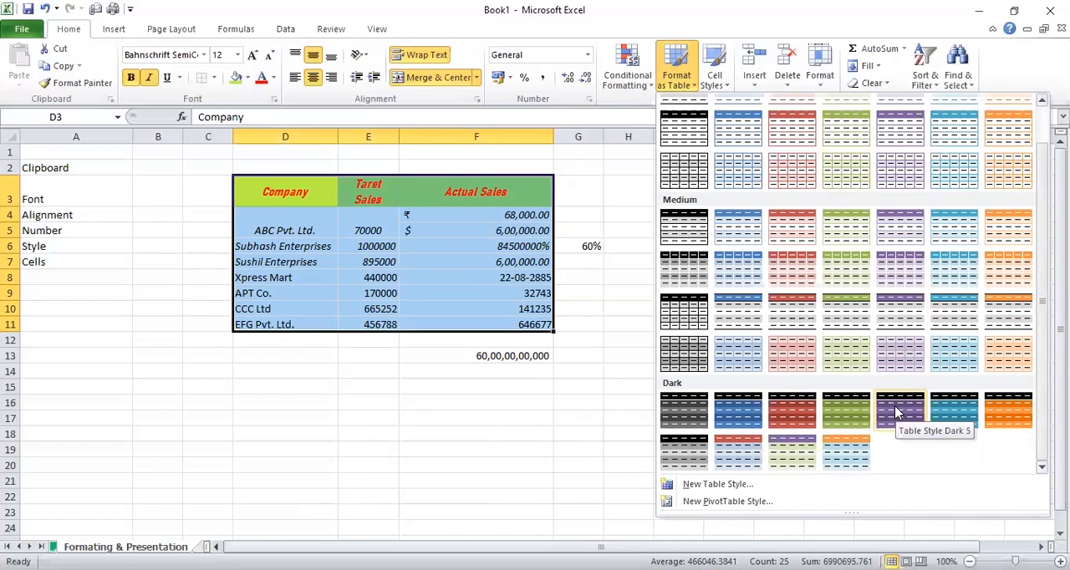
left_click(896, 411)
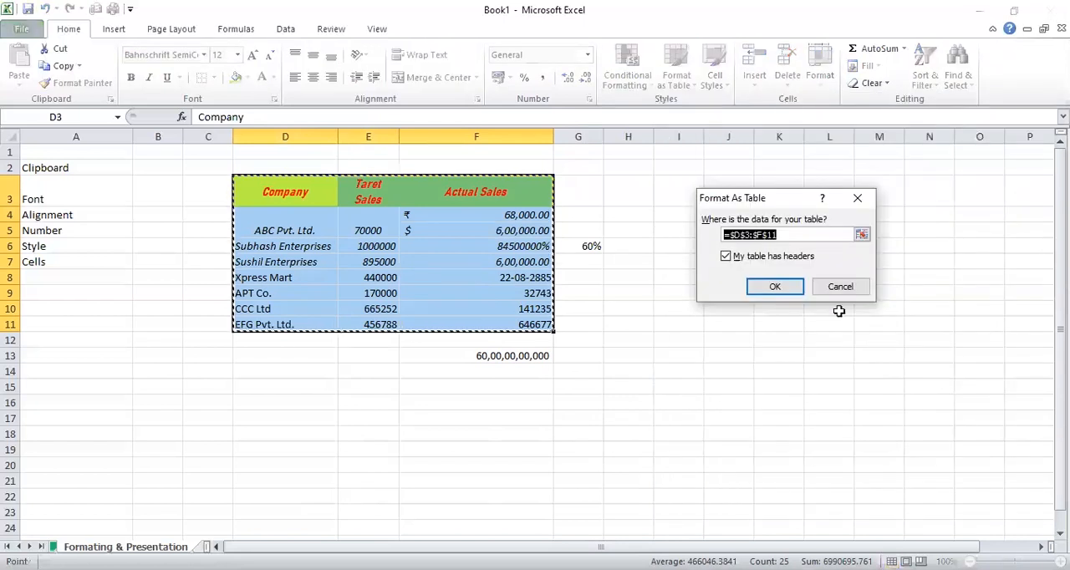
left_click(762, 287)
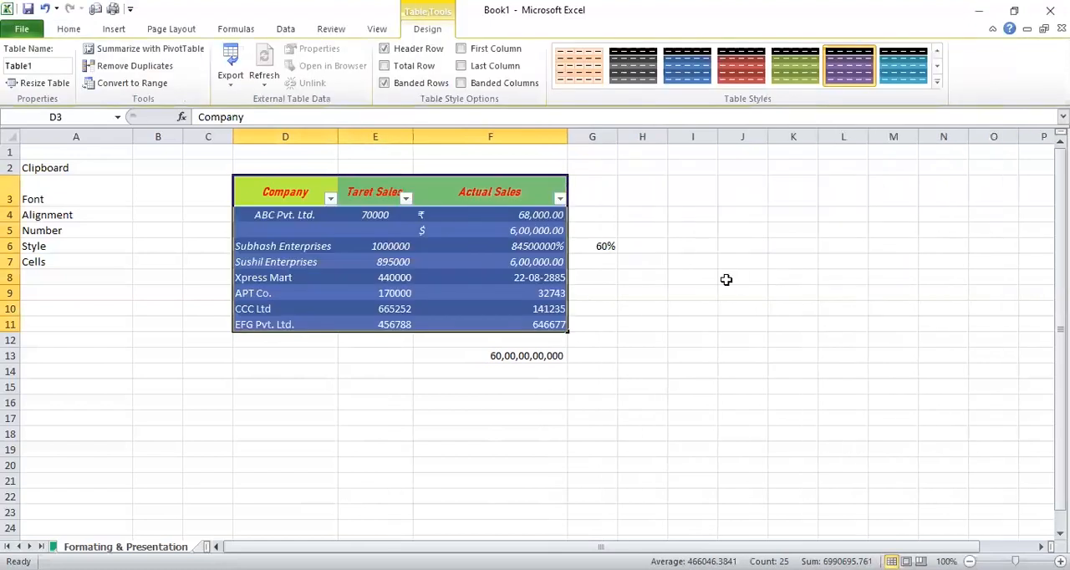
left_click(727, 279)
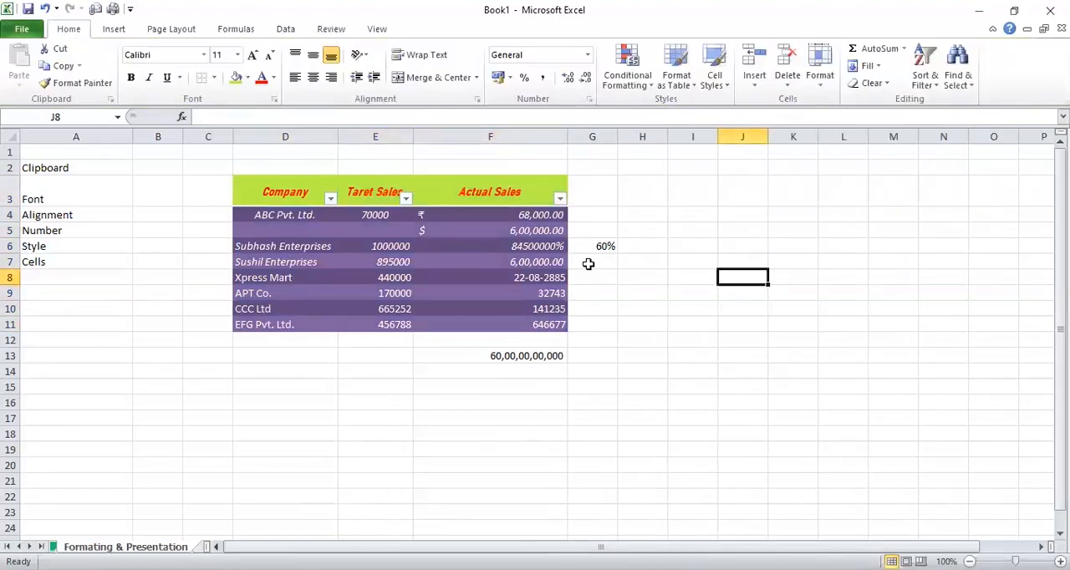
Try an orange banded style and a light red banded style on the sales table
left_click(493, 229)
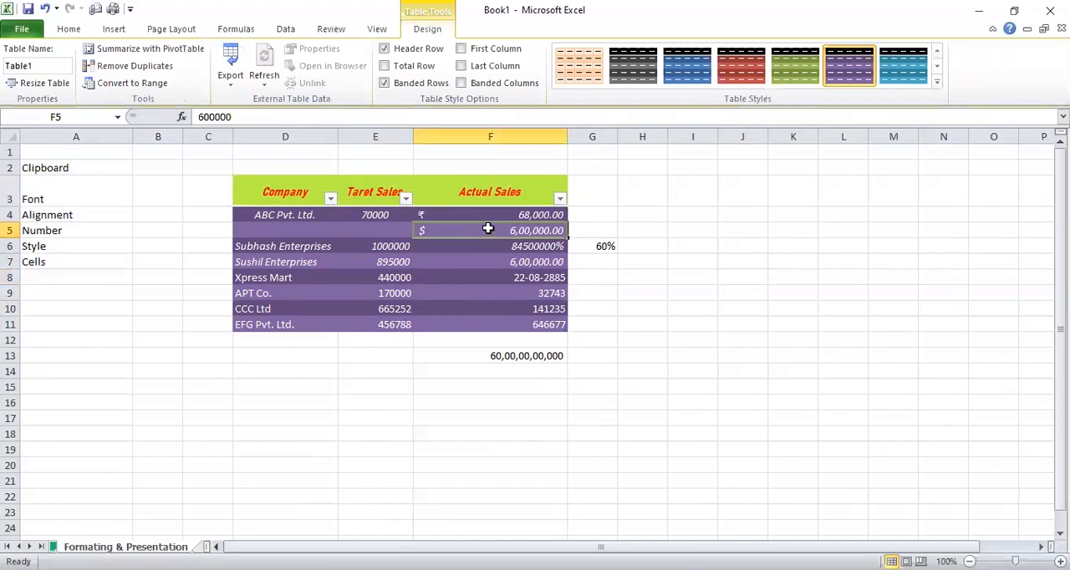
left_click(450, 246)
left_click(451, 274)
left_click(453, 263)
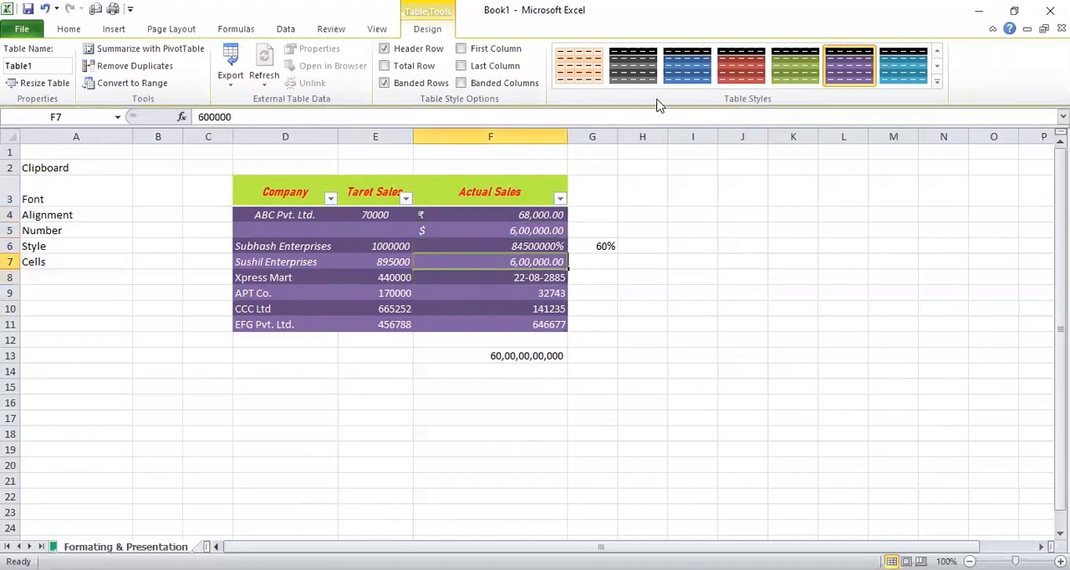
left_click(598, 77)
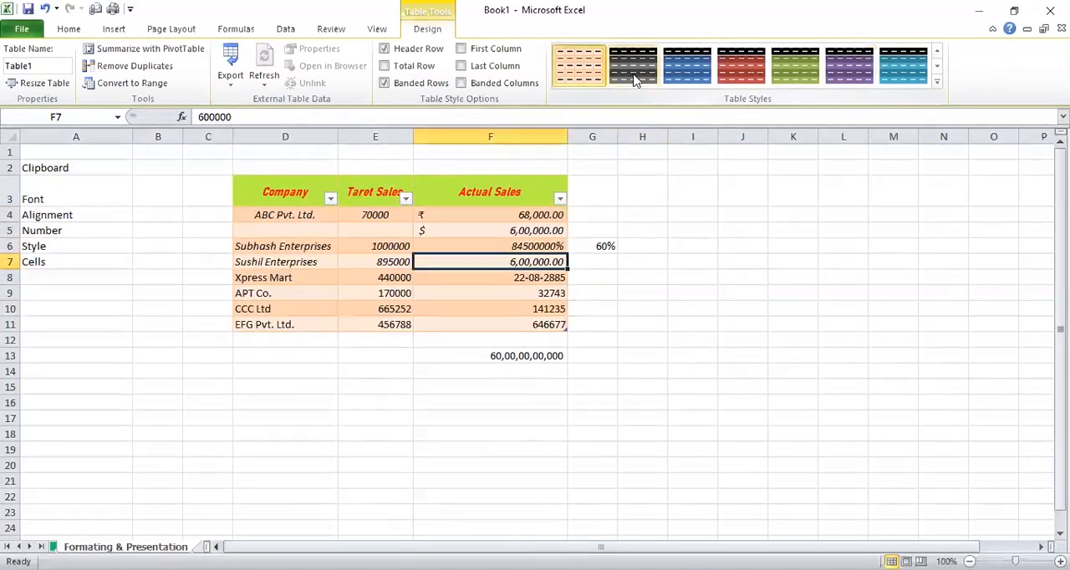
left_click(939, 83)
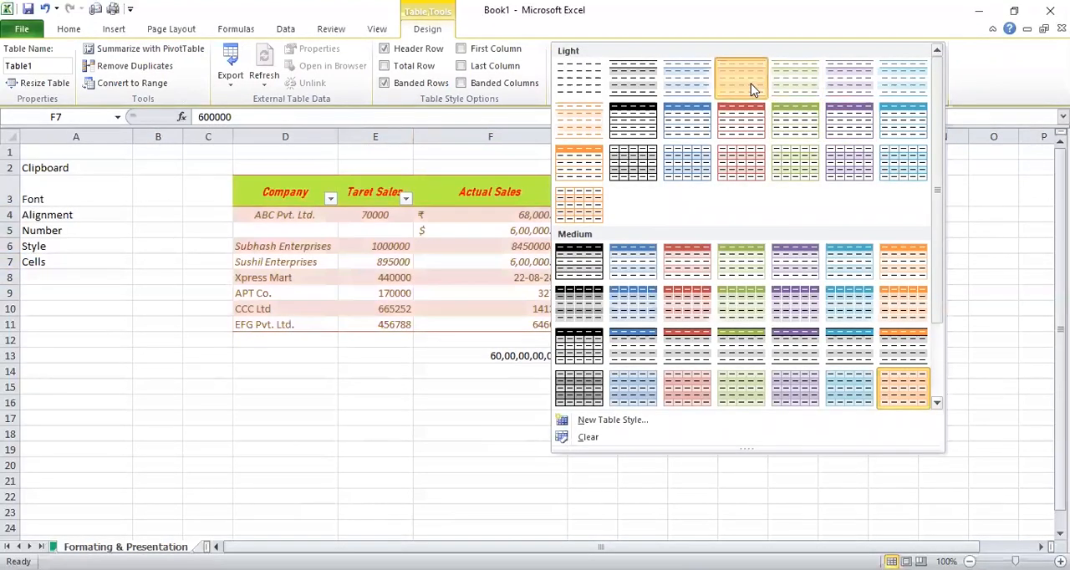
left_click(750, 84)
Restyle the sales table with the black-bordered style that has grey banded rows
left_click(937, 83)
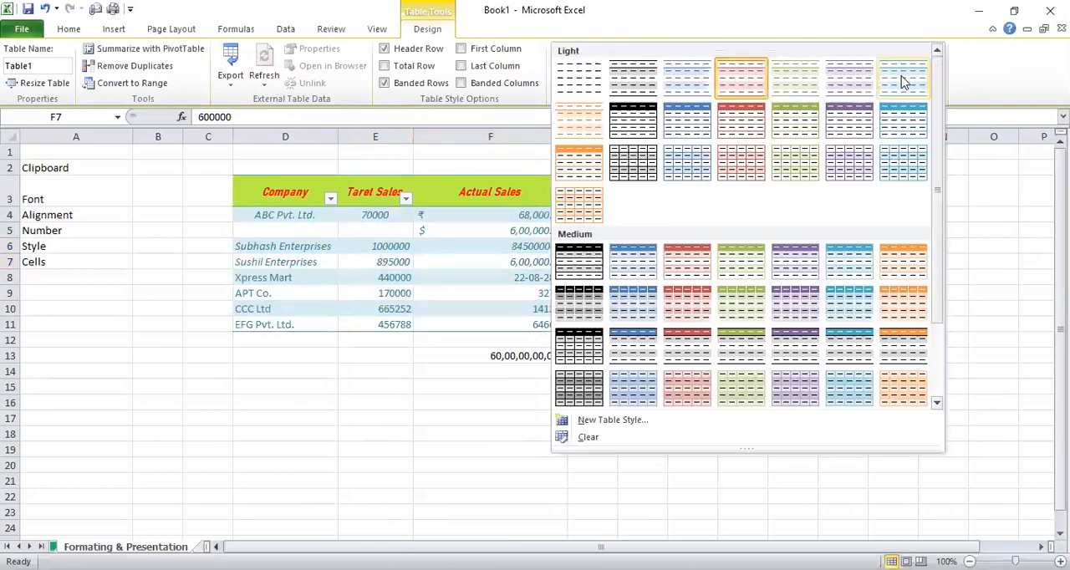
left_click_drag(937, 83, 939, 159)
left_click(588, 188)
left_click(593, 237)
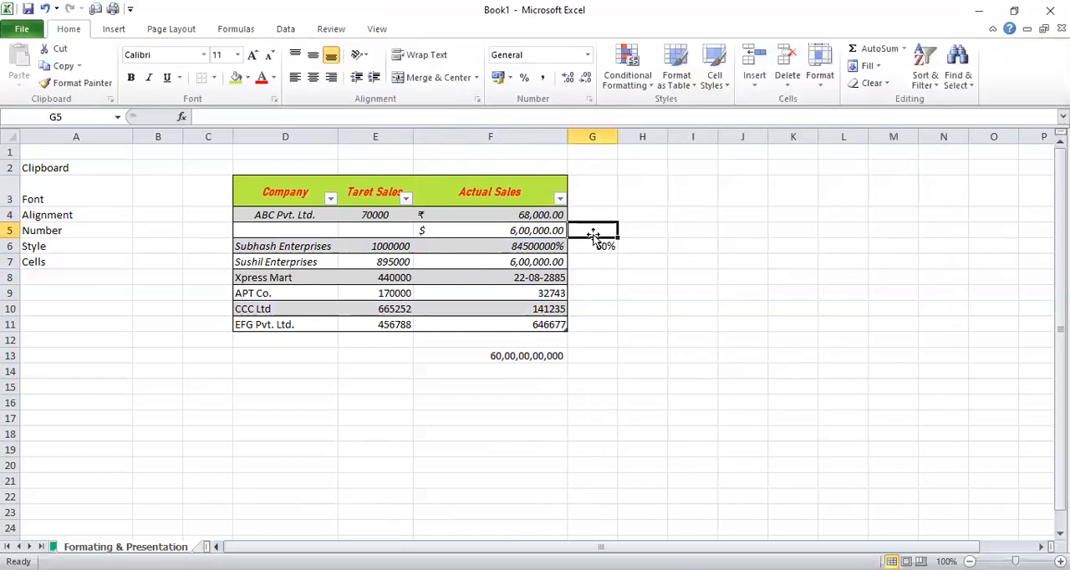
Review the conditional formatting highlight rules and the cell and table style galleries without applying anything
left_click(645, 203)
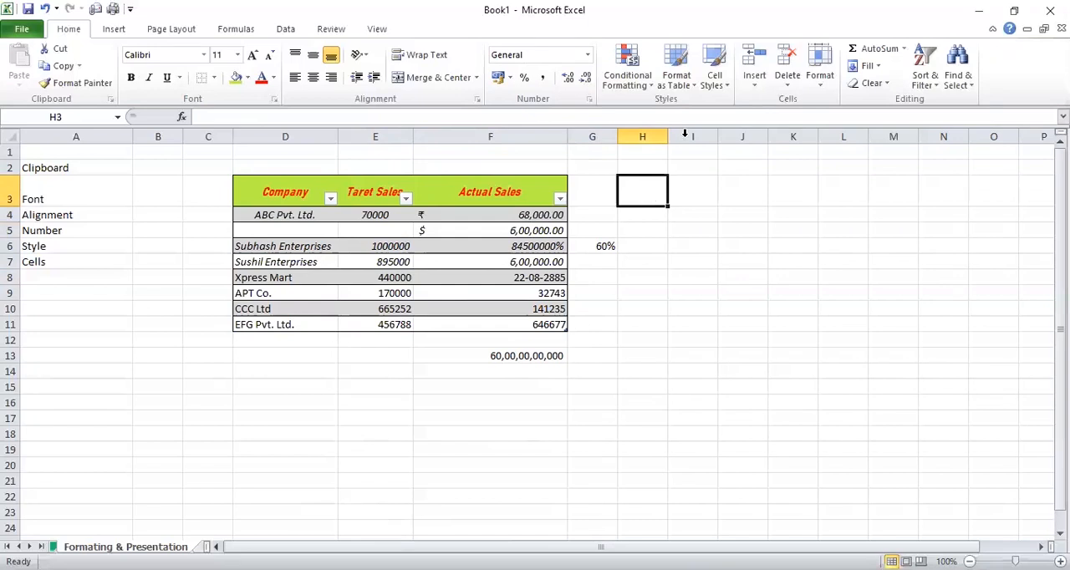
left_click(634, 87)
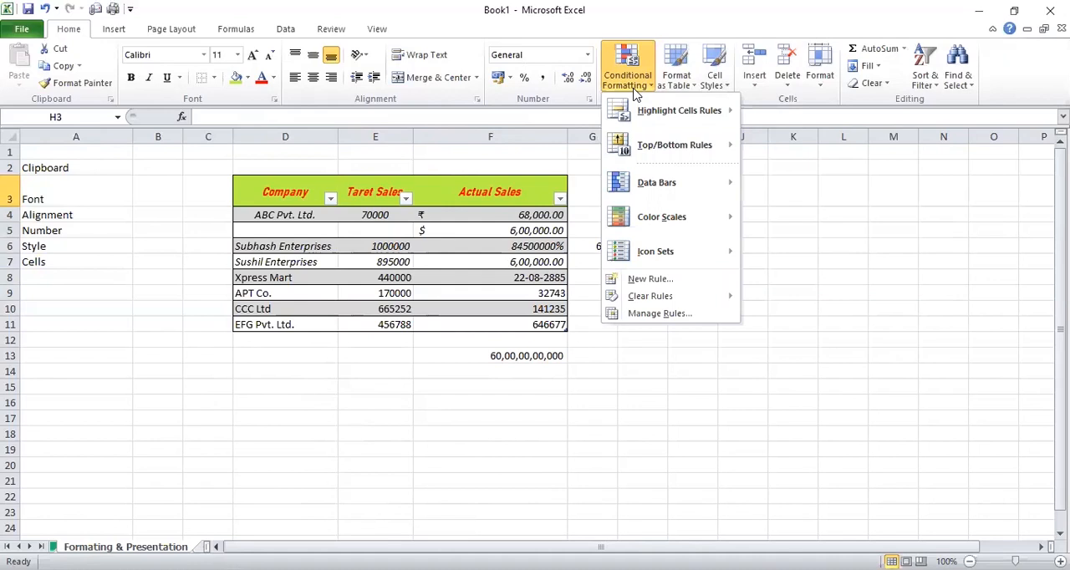
mouse_move(635, 108)
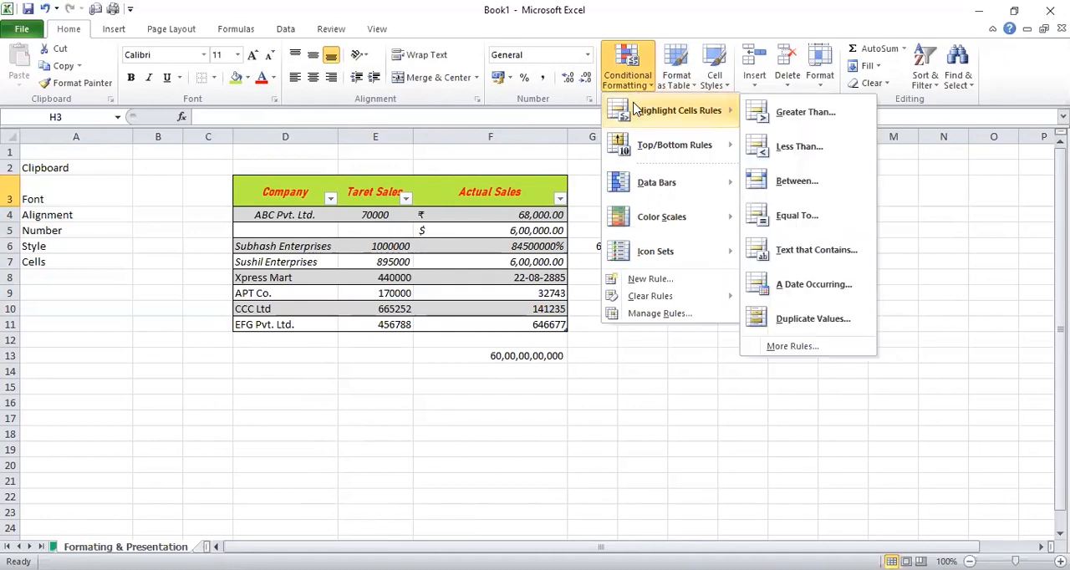
left_click(586, 158)
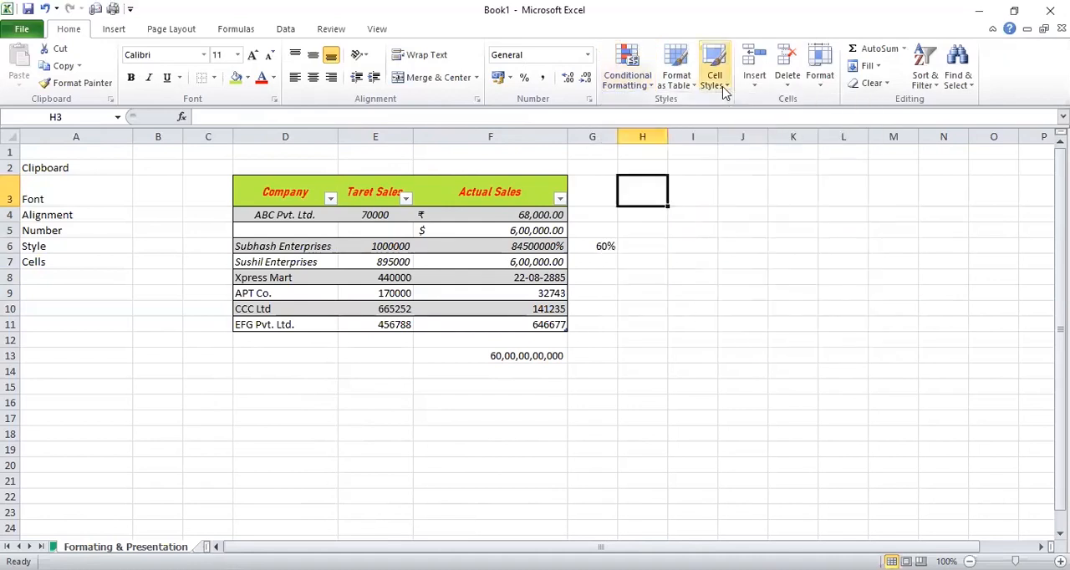
left_click(723, 84)
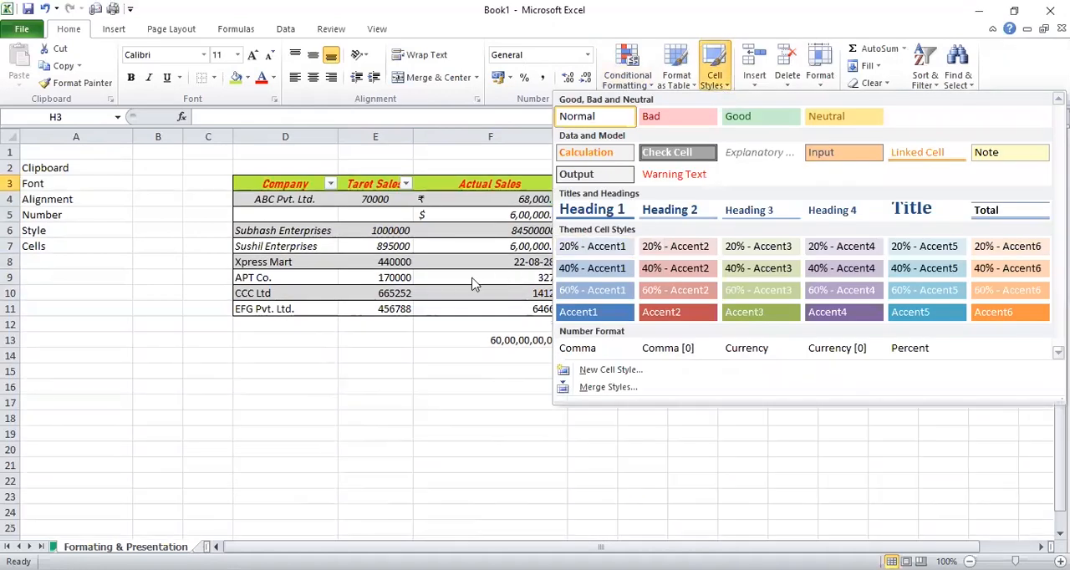
left_click(574, 184)
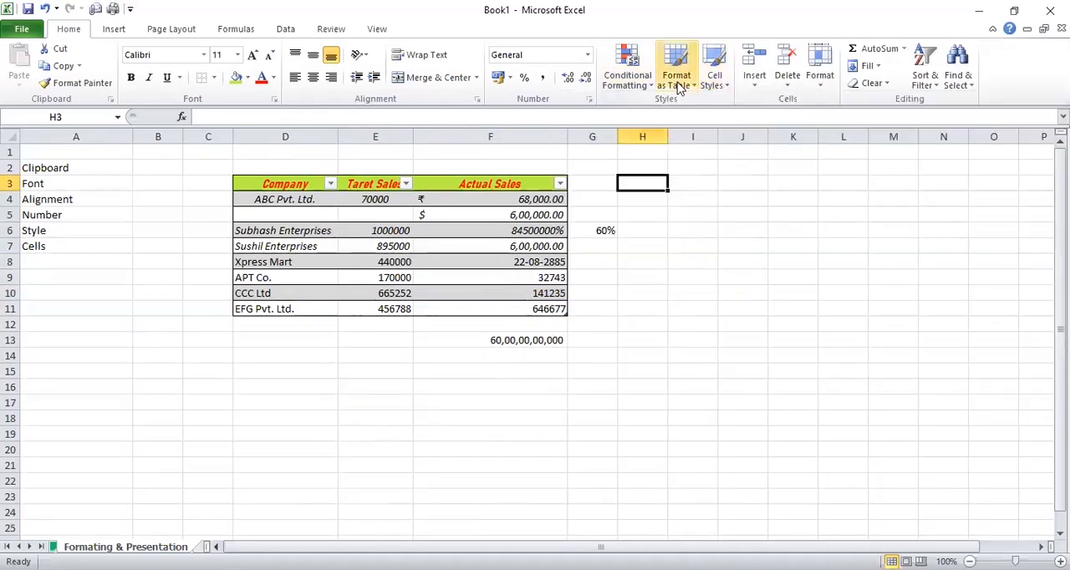
left_click(679, 87)
left_click(563, 198)
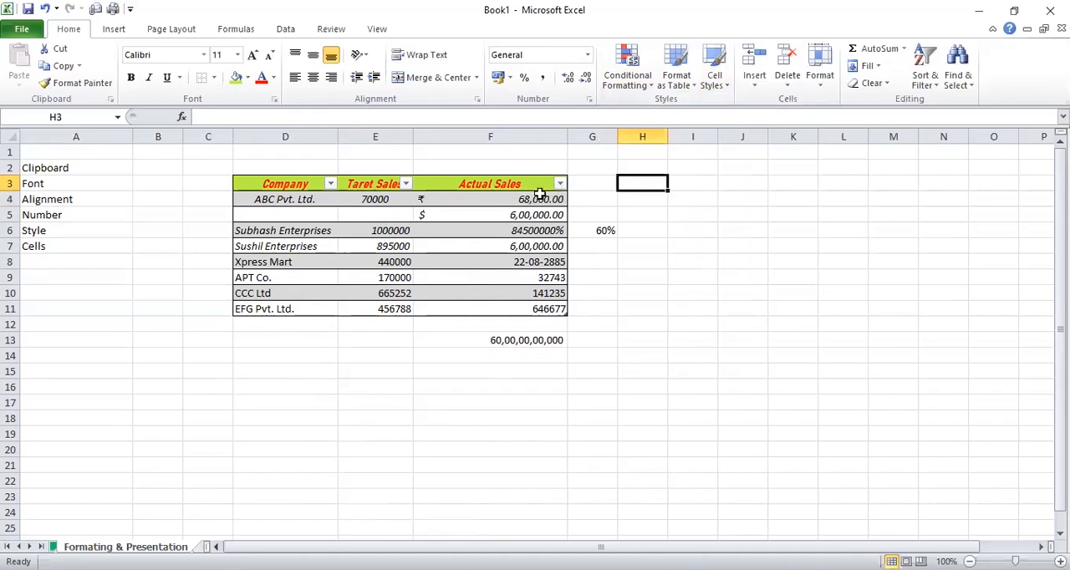
Apply the Bad cell style to ABC Pvt. Ltd.'s actual sales value in cell F4
left_click(557, 197)
left_click(714, 81)
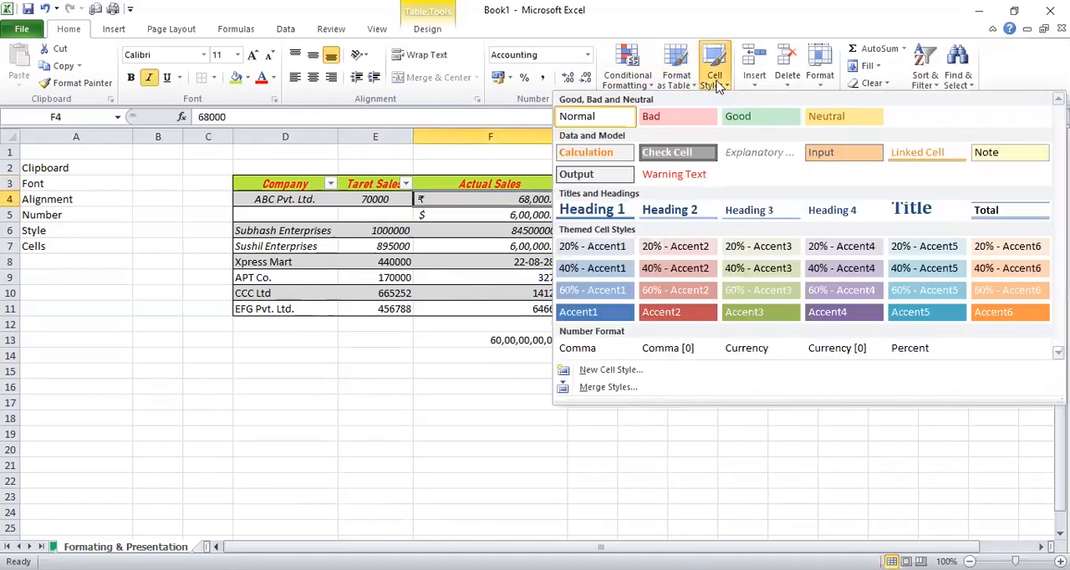
Apply the Heading 1 cell style to the Actual Sales header and the Title style to the Taret Sales header
left_click(509, 182)
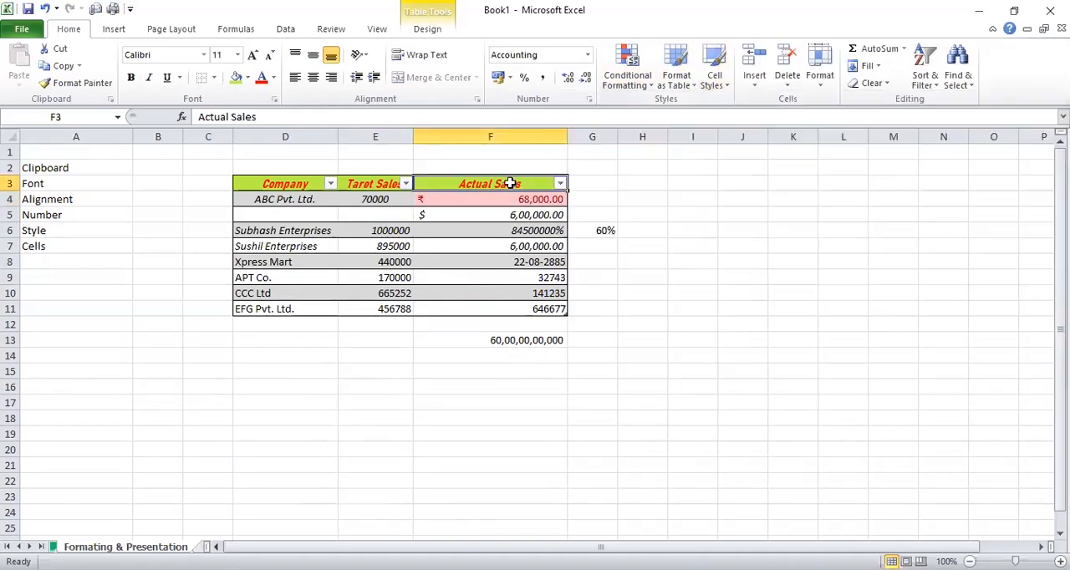
left_click(713, 80)
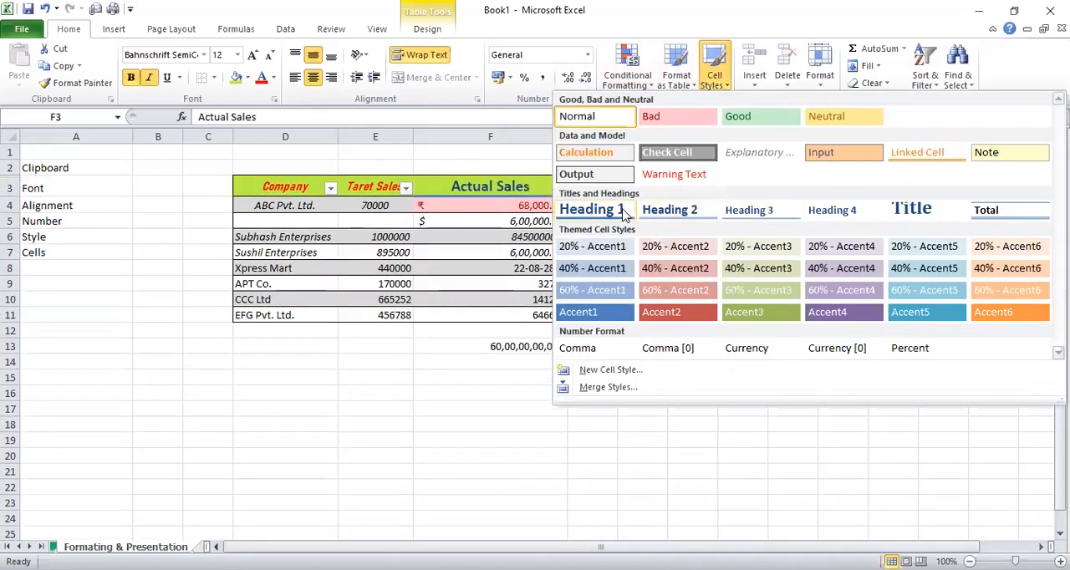
left_click(622, 213)
left_click(388, 187)
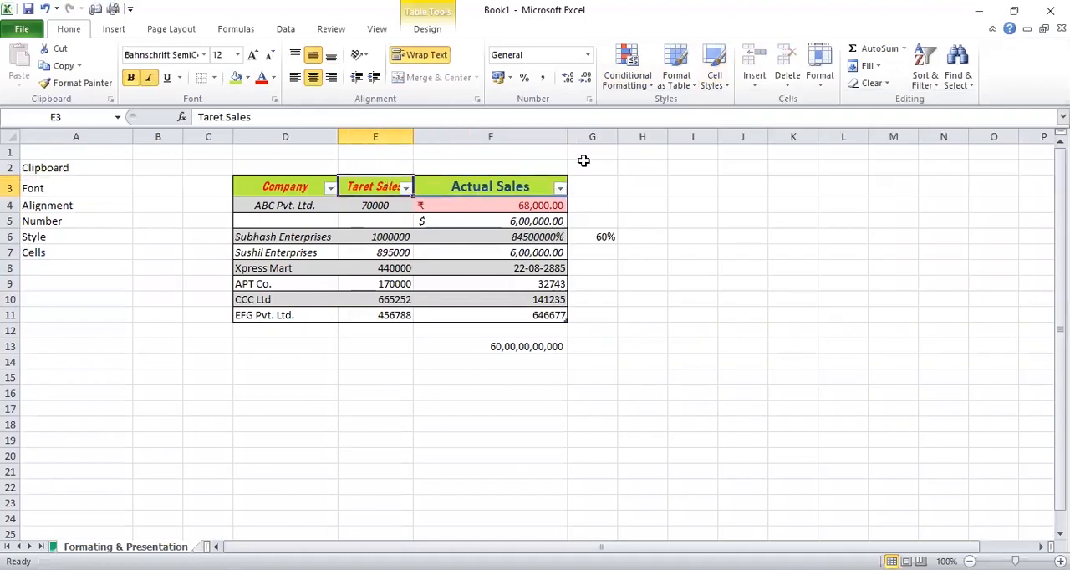
left_click(713, 80)
left_click(612, 382)
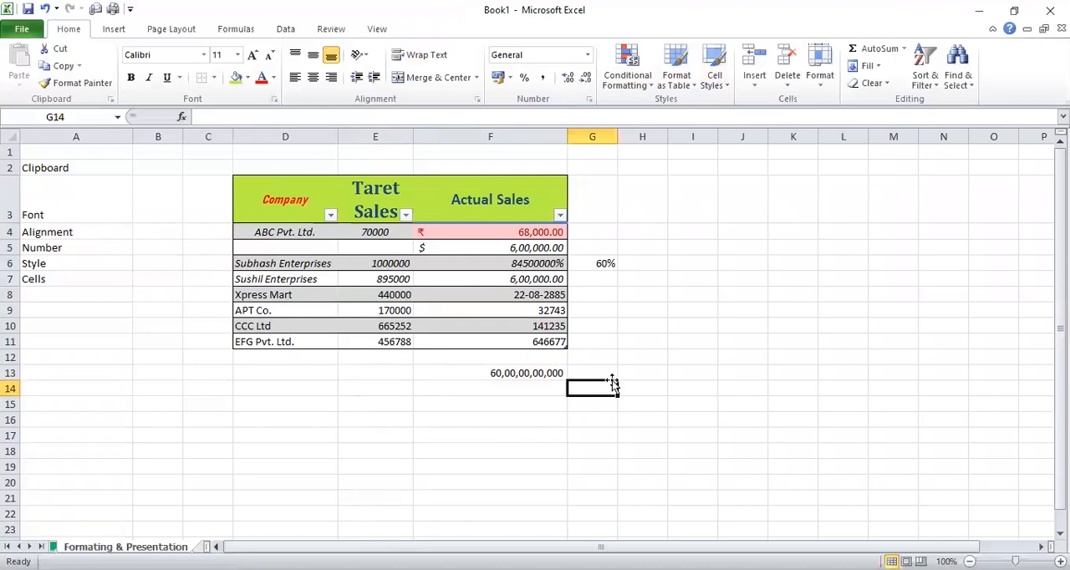
left_click(681, 180)
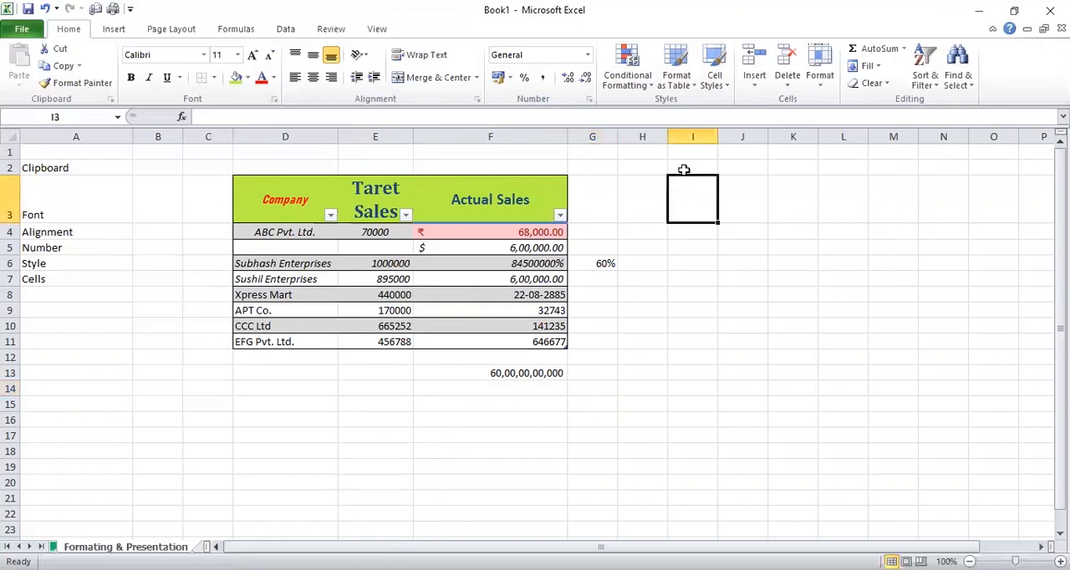
left_click(666, 219)
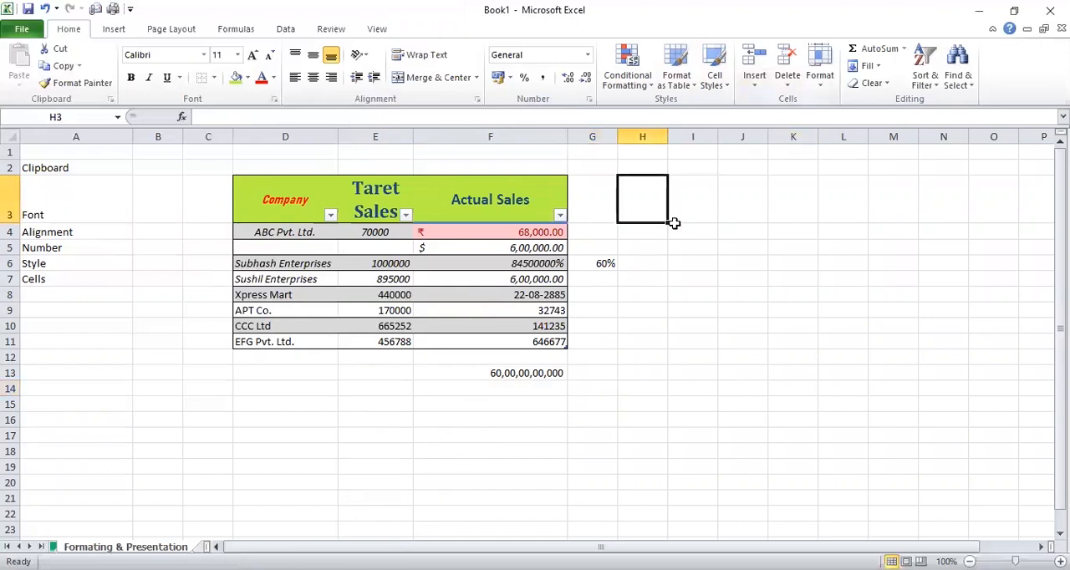
left_click(476, 185)
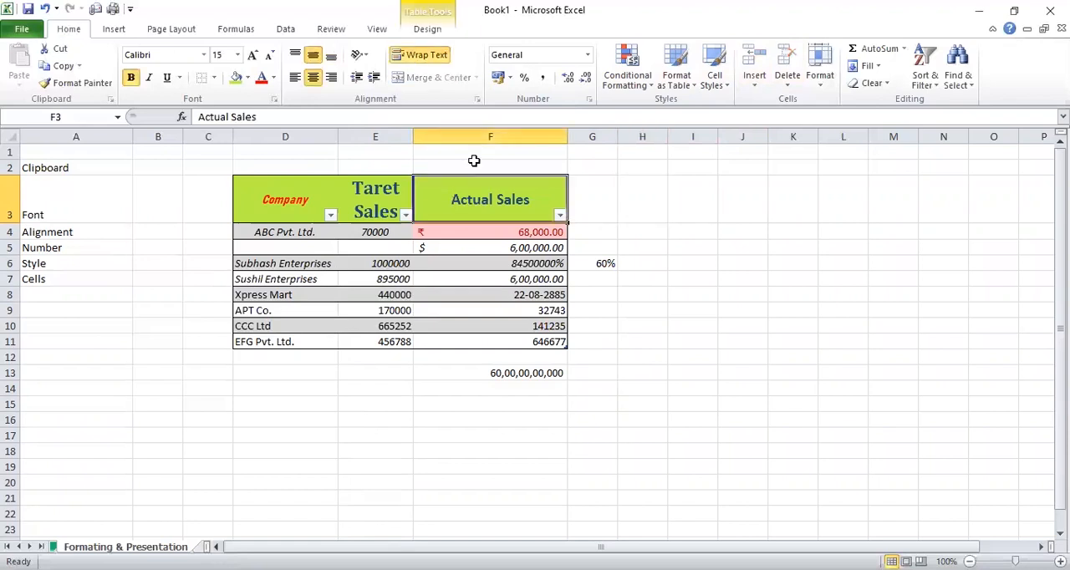
Insert a new sheet column directly before the Actual Sales column
left_click(491, 136)
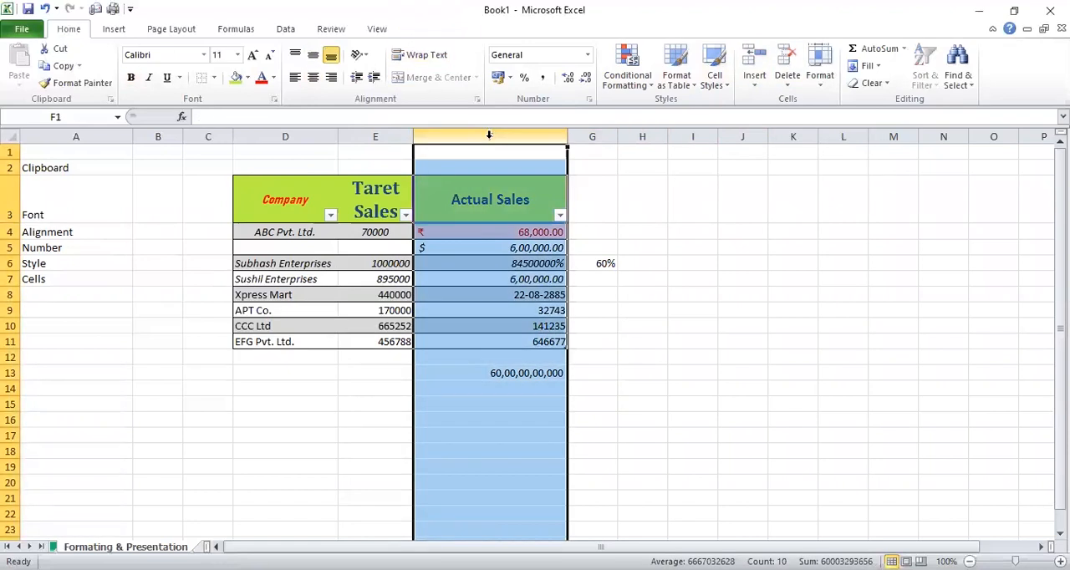
left_click(575, 204)
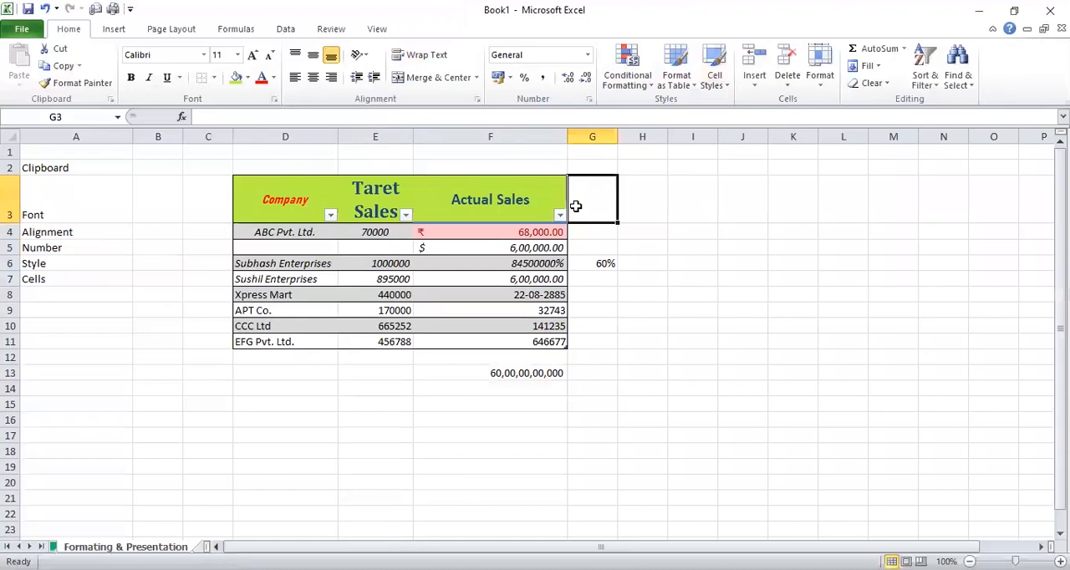
left_click(525, 135)
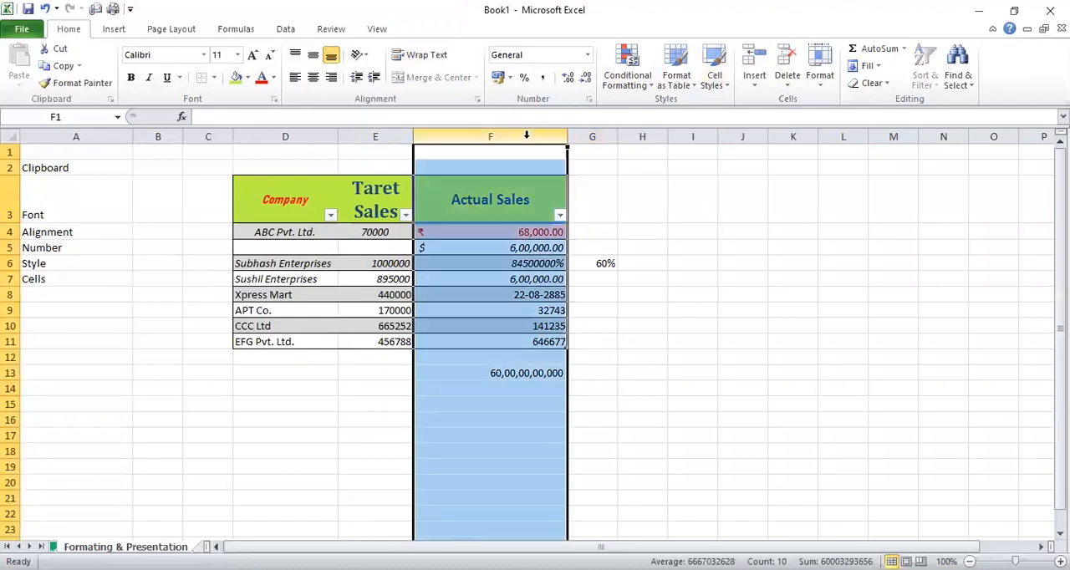
left_click(754, 84)
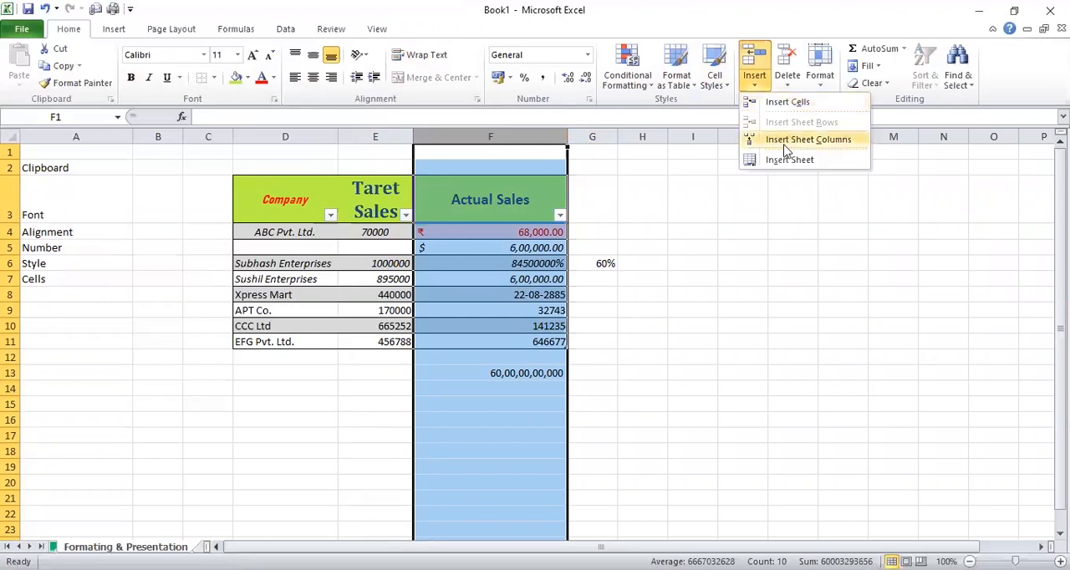
left_click(751, 61)
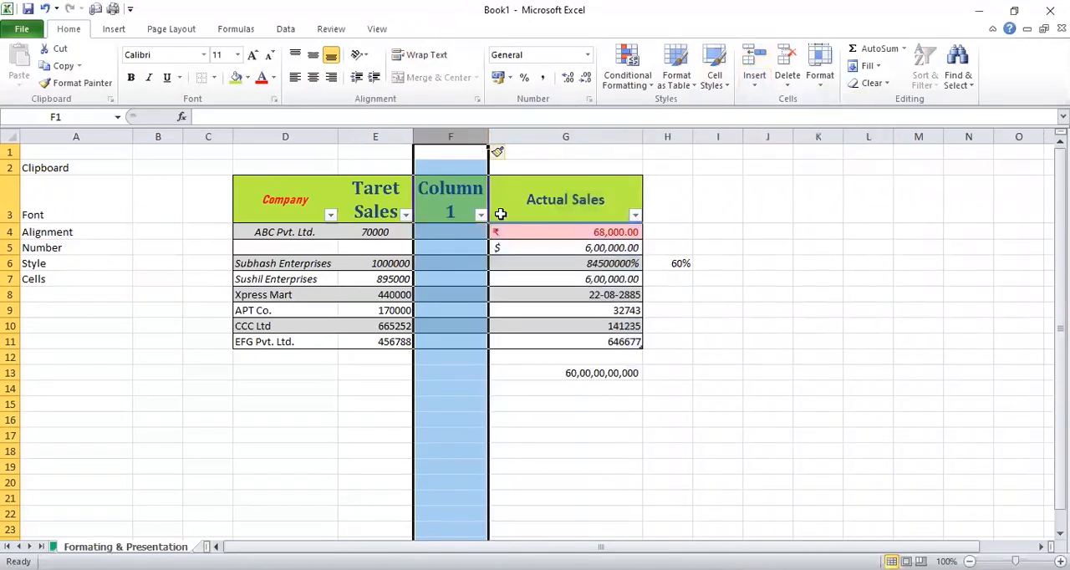
Fill the new Column1 with sample text: 8999\y812 in cell F4 and 12ye8i13e in cell F6
left_click(463, 231)
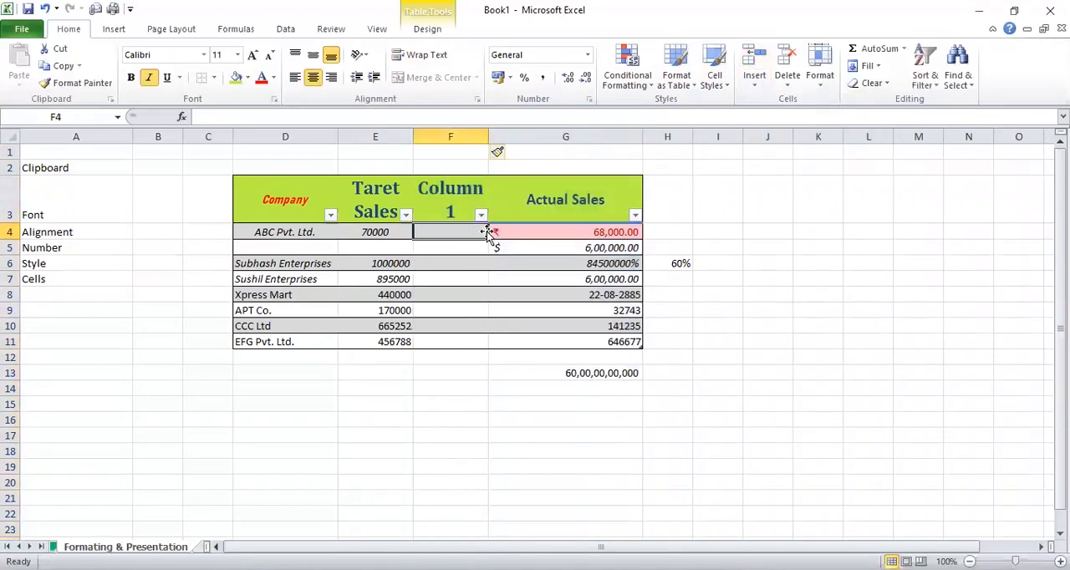
type("8999\\y812")
key("Return")
key("Return")
type("12ye8i13e")
key("Return")
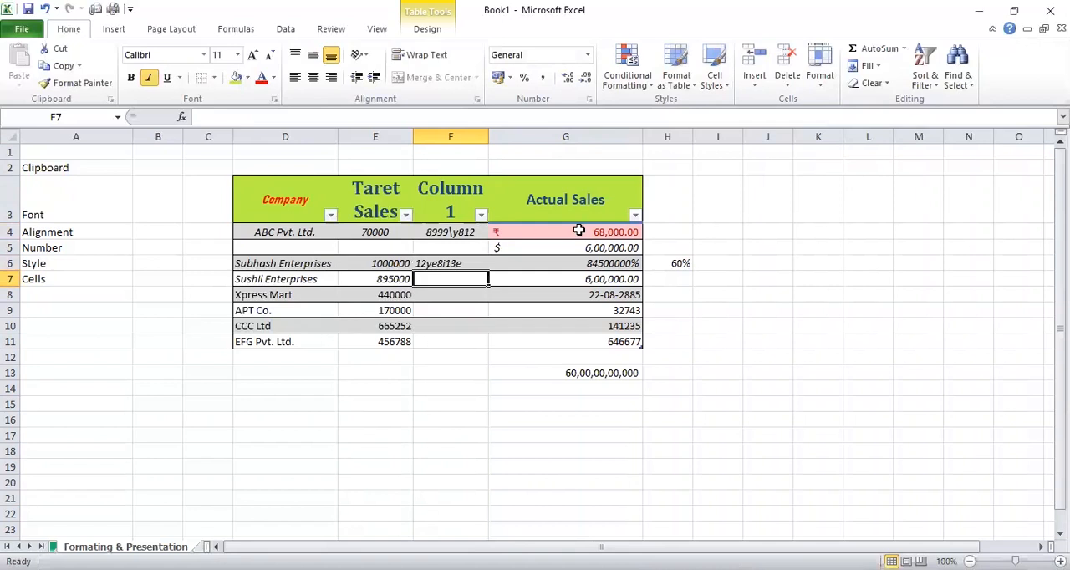
Insert a blank sheet row above the Sushil Enterprises row
left_click(756, 86)
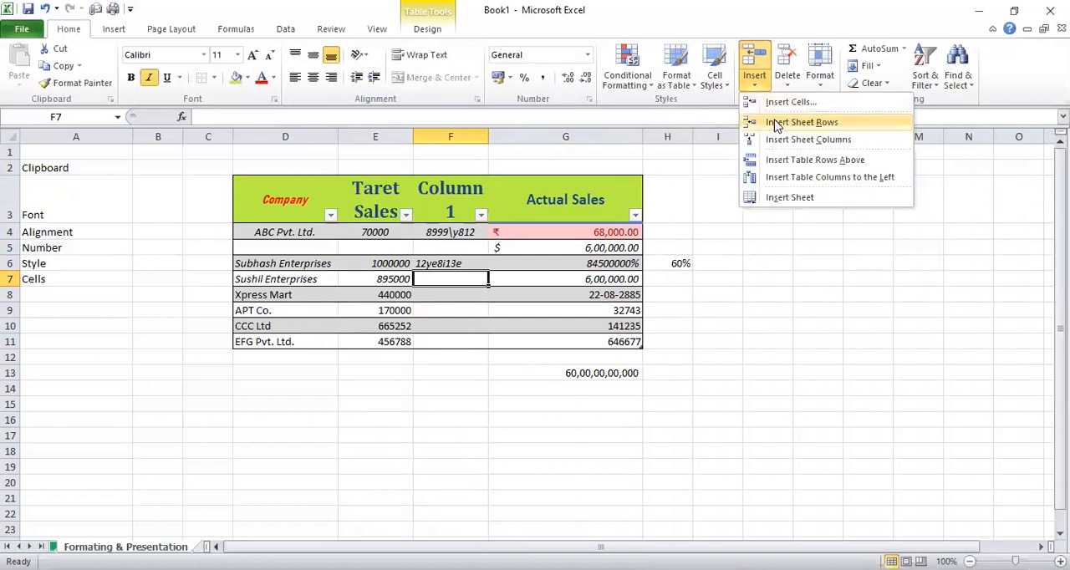
left_click(668, 248)
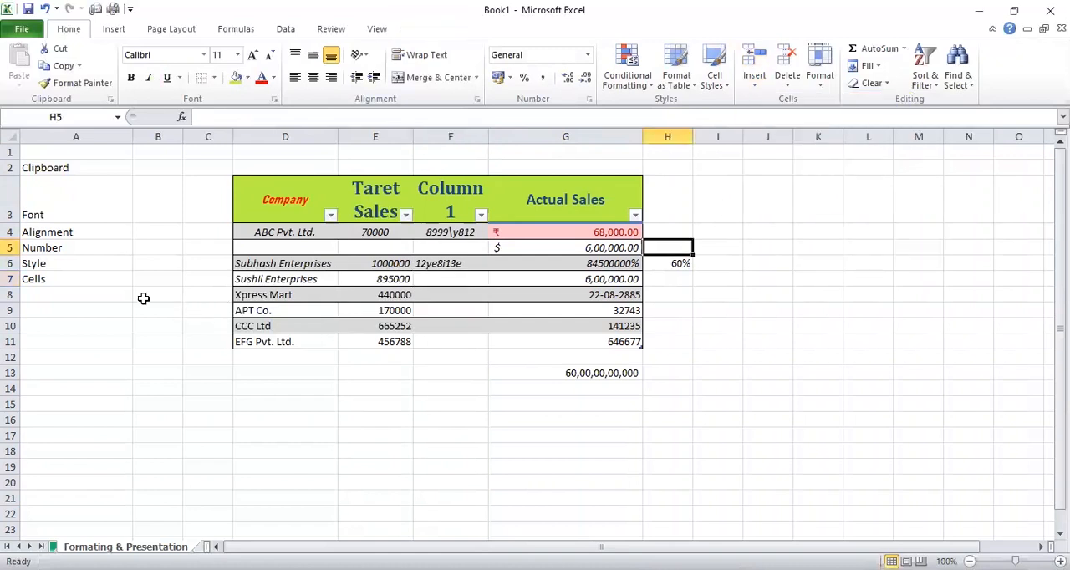
left_click(7, 277)
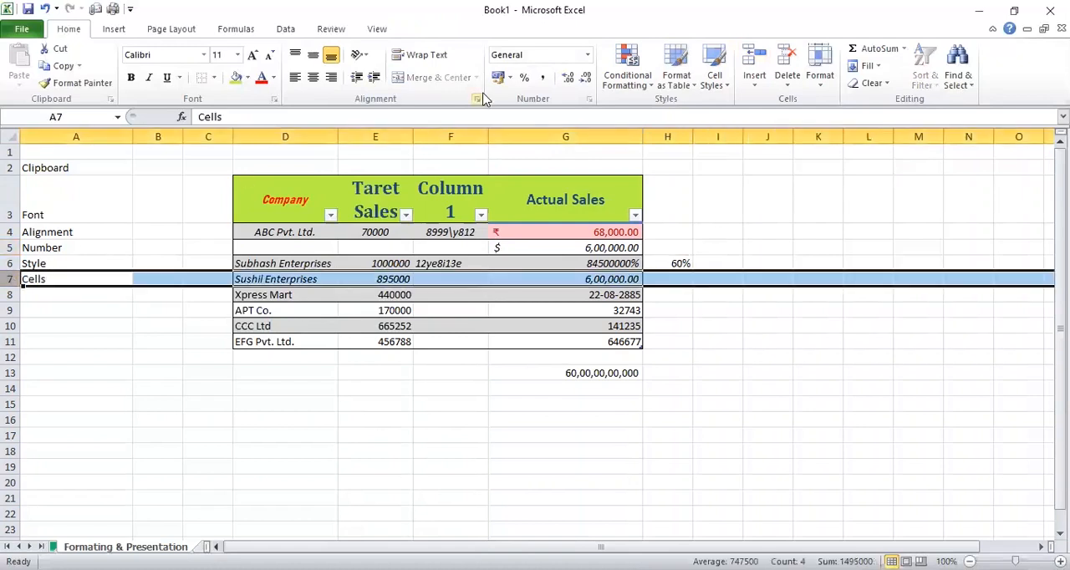
left_click(755, 73)
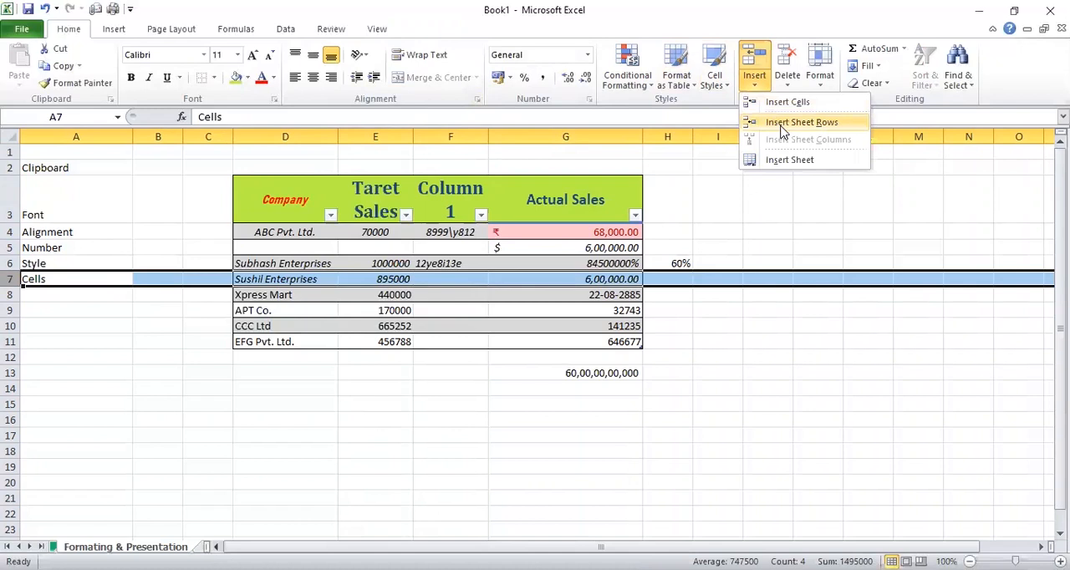
left_click(782, 123)
left_click(469, 279)
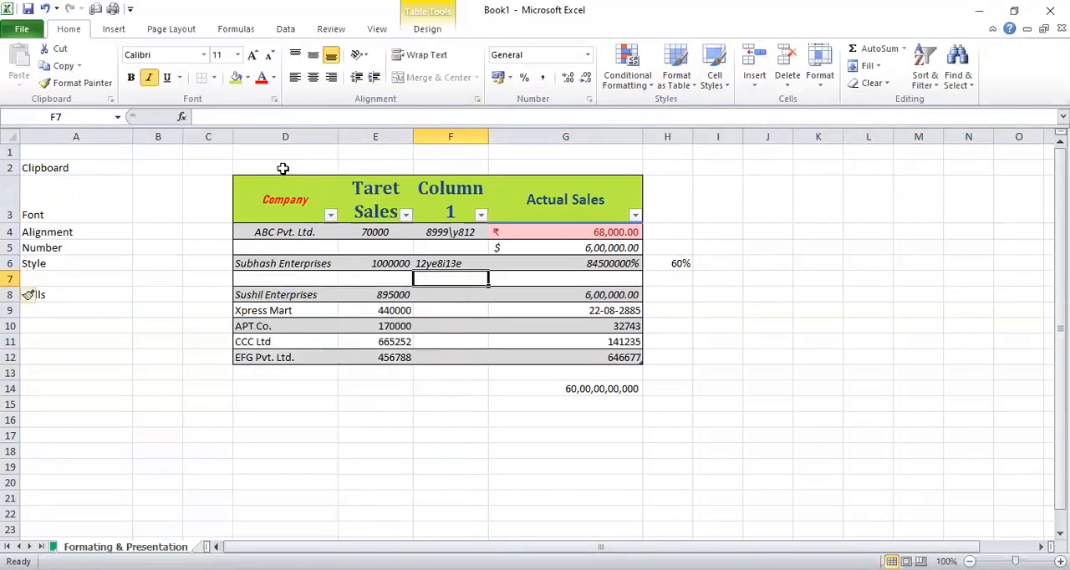
Insert a new sheet column between the Company and Taret Sales columns
left_click(347, 136)
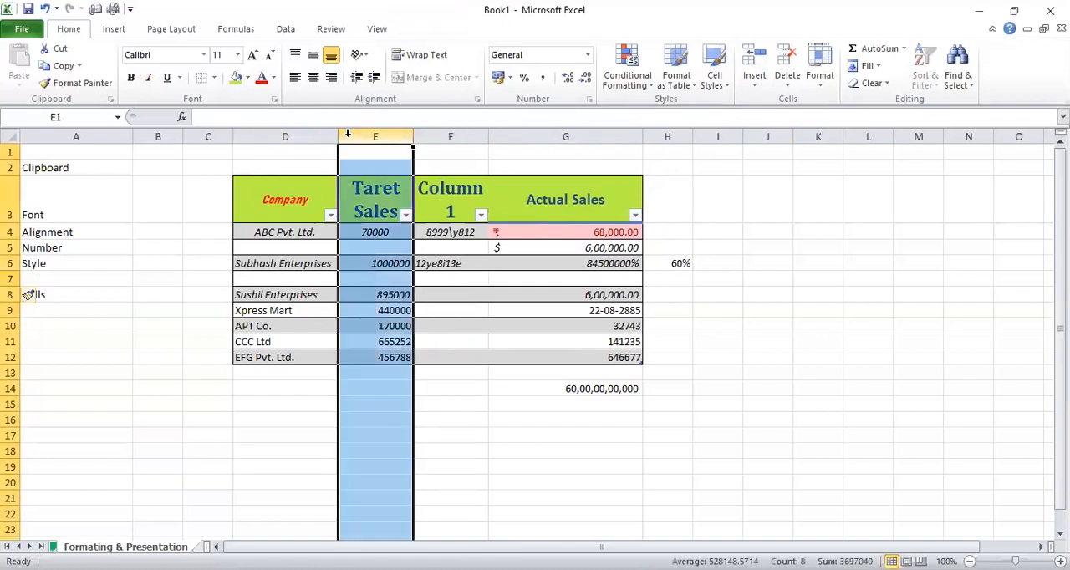
left_click(751, 89)
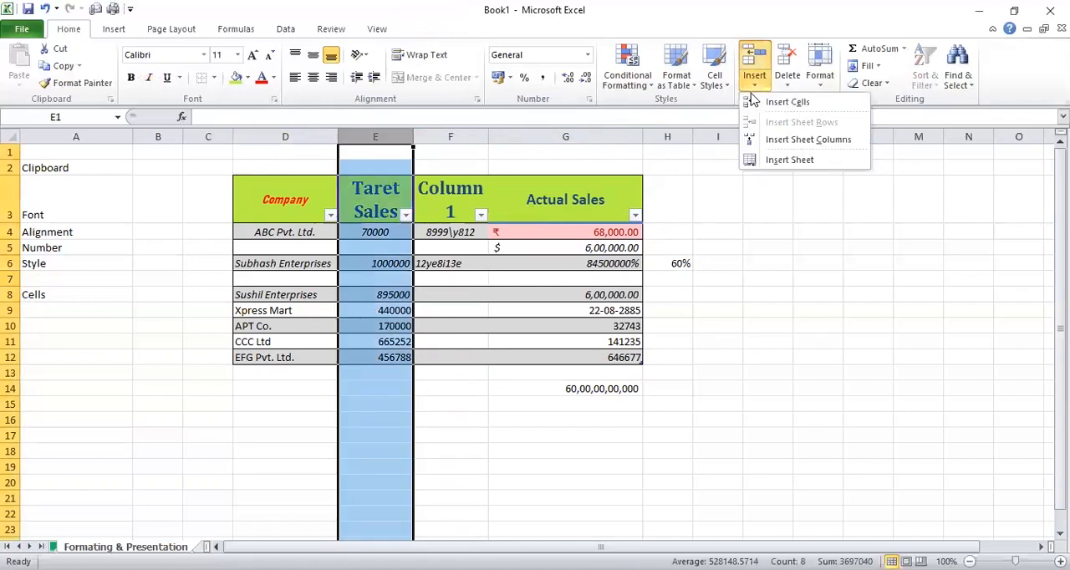
left_click(783, 148)
left_click(743, 256)
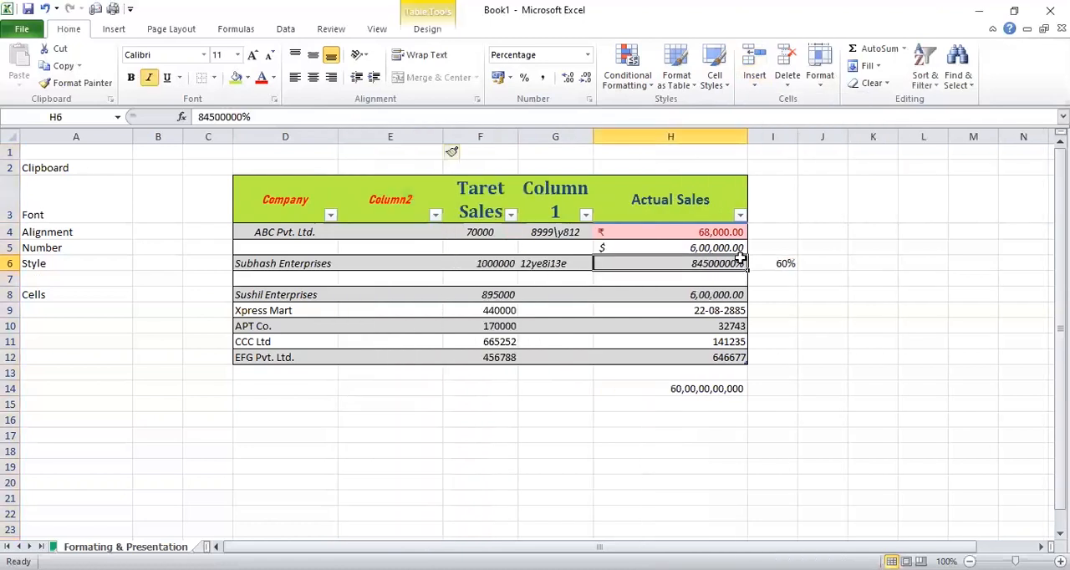
Remove the Actual Sales column from the sales table by deleting its cells H4:H10
left_click(777, 200)
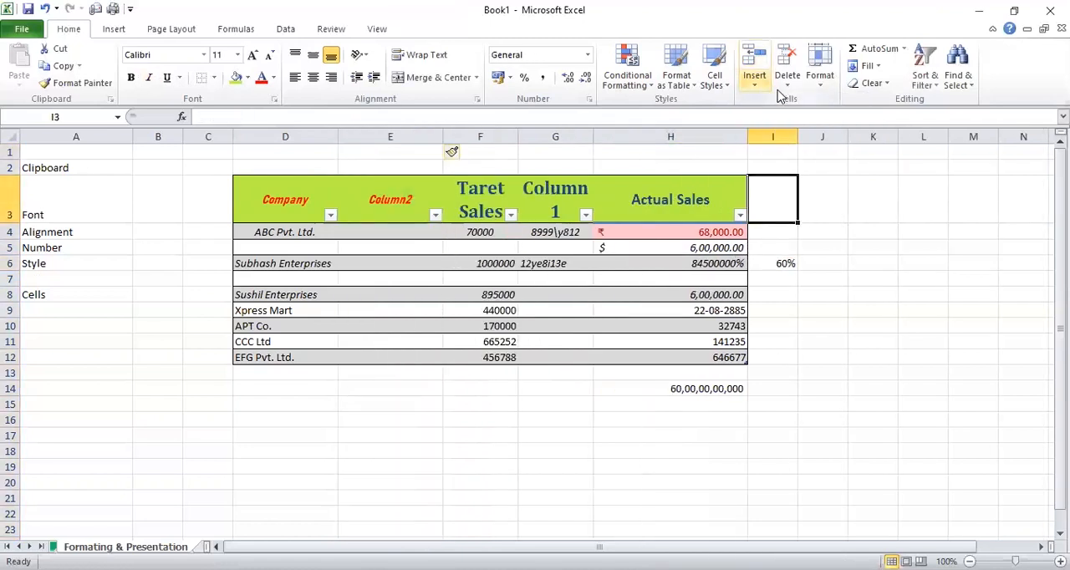
left_click_drag(680, 232, 691, 328)
left_click(786, 75)
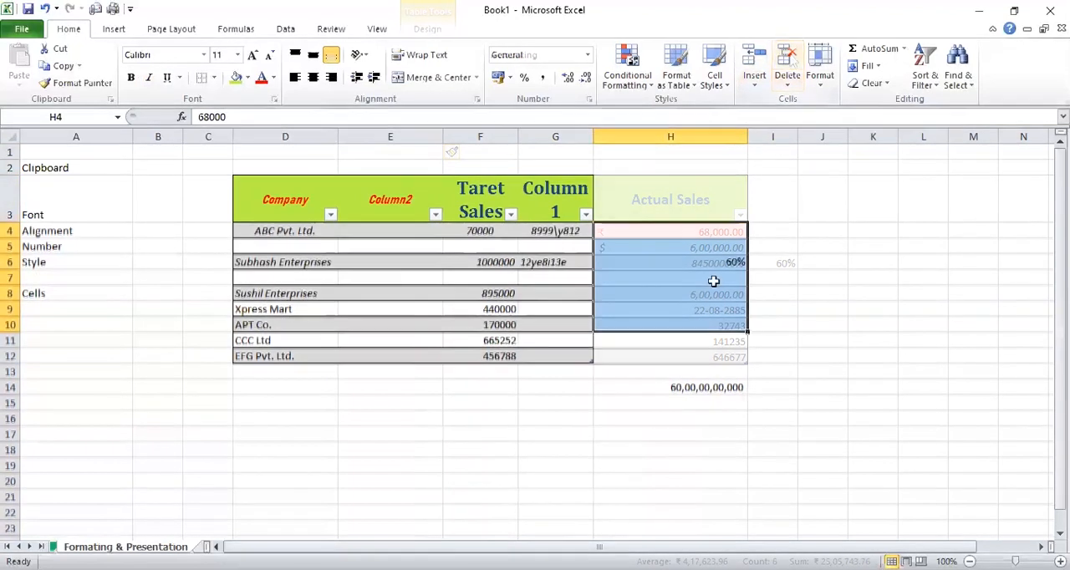
left_click_drag(354, 263, 397, 324)
left_click(787, 83)
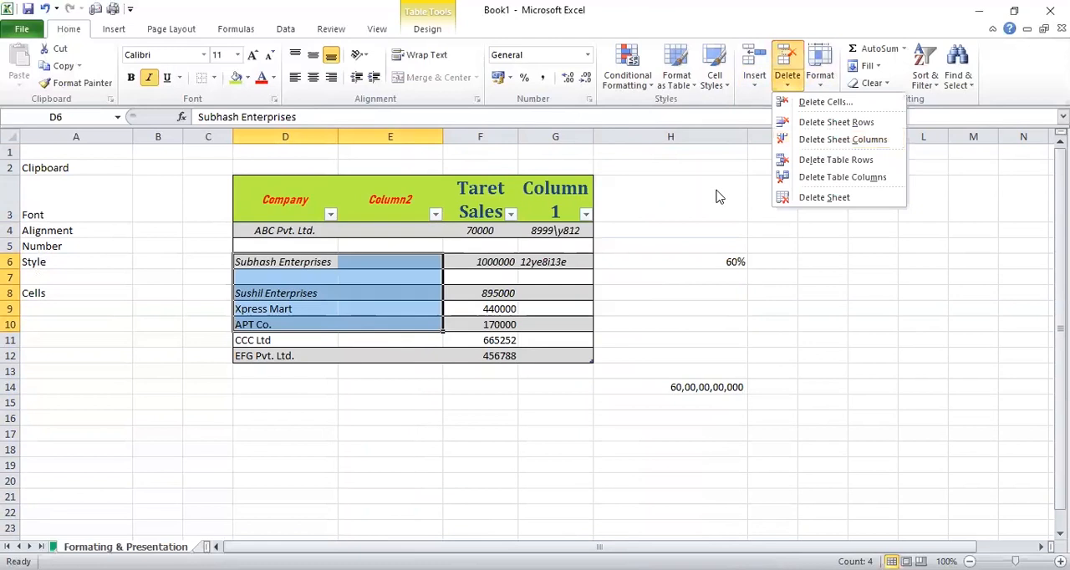
left_click(295, 321)
left_click(295, 322)
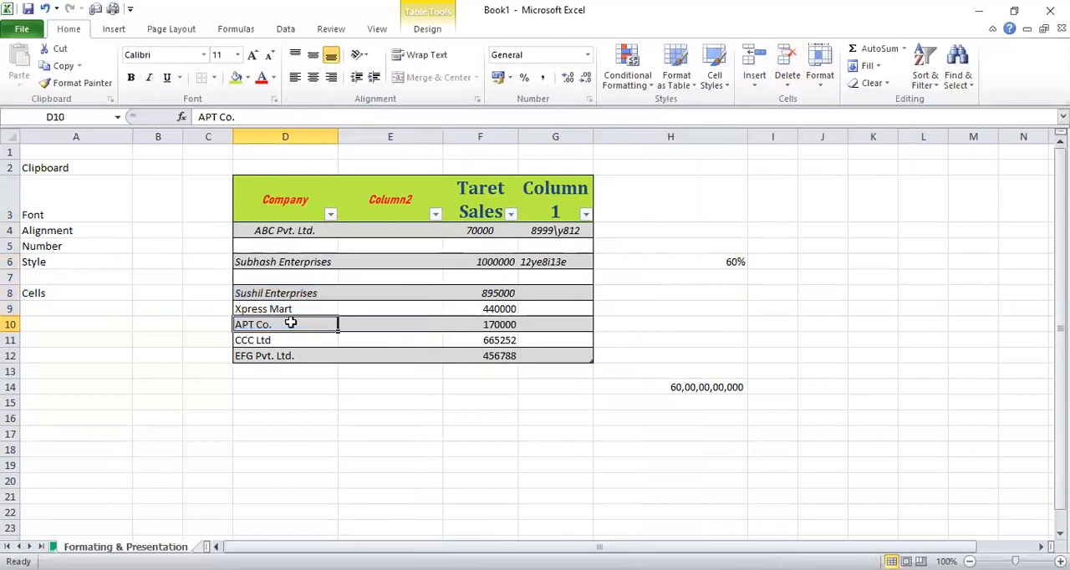
Delete sheet rows 10 and 11, which hold APT Co. and CCC Ltd
left_click(11, 324)
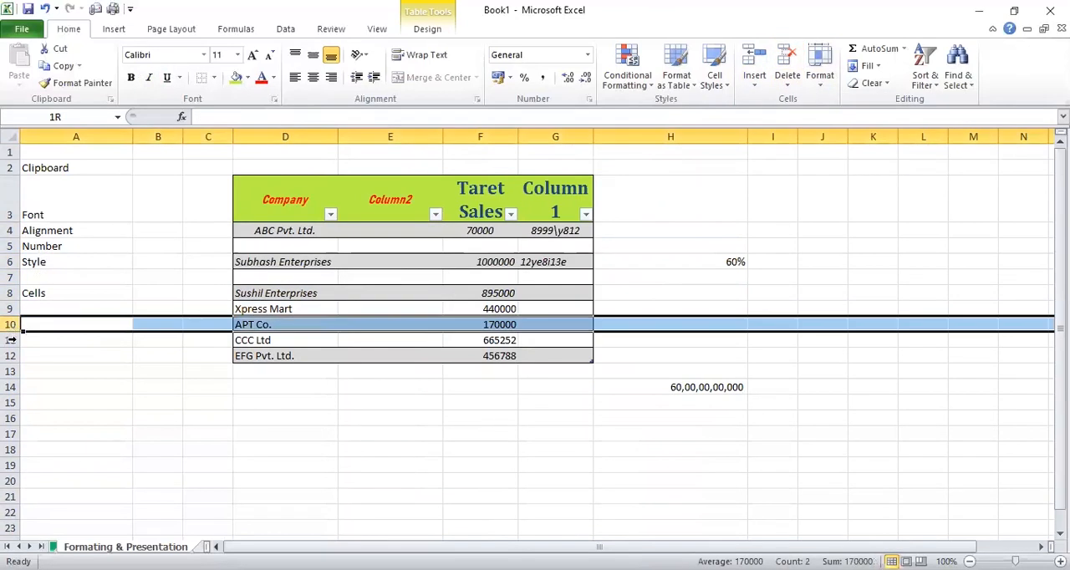
left_click_drag(11, 340, 11, 341)
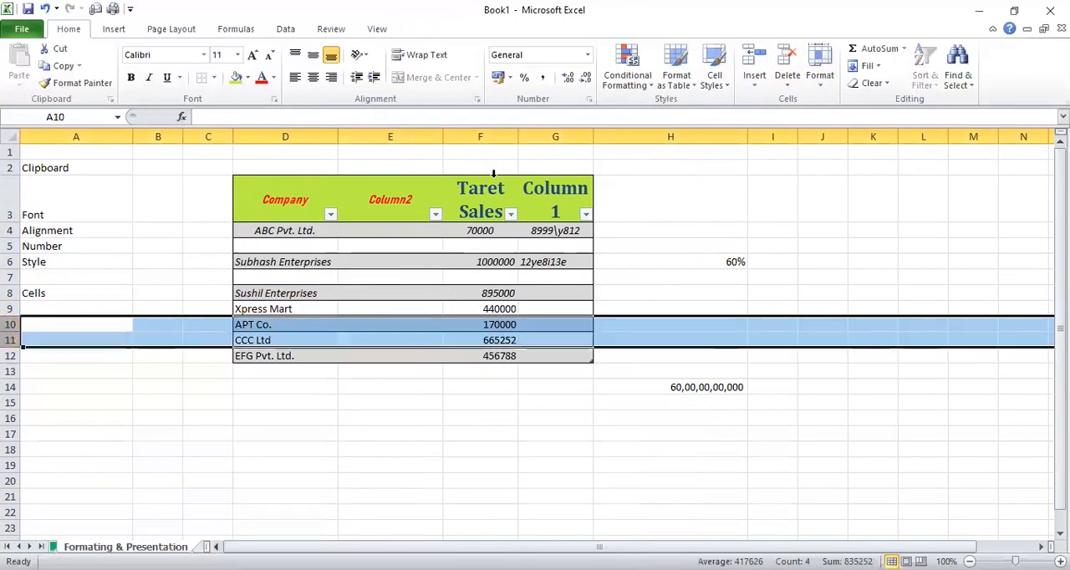
left_click(792, 84)
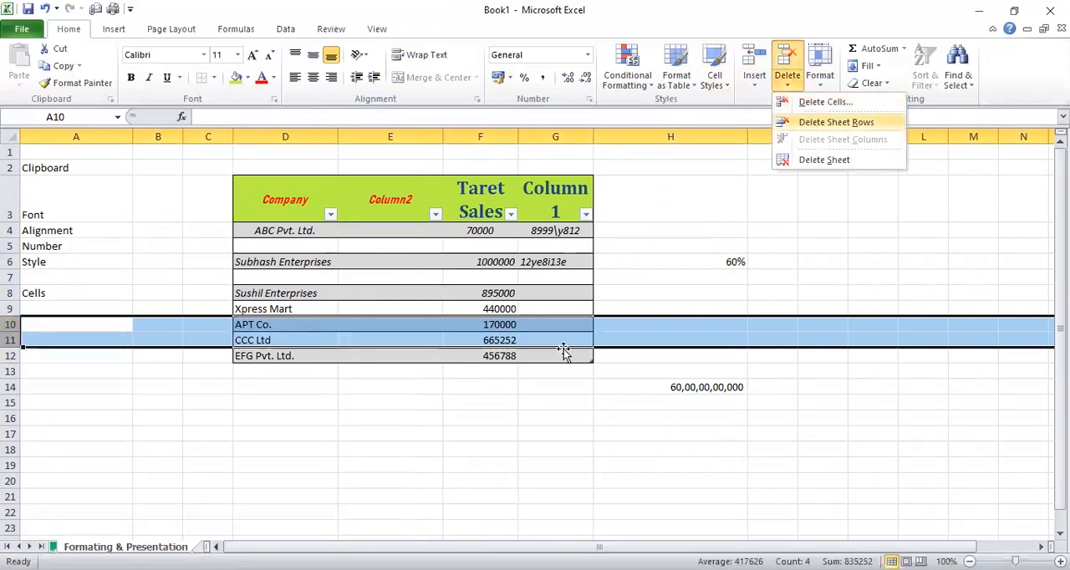
key("Return")
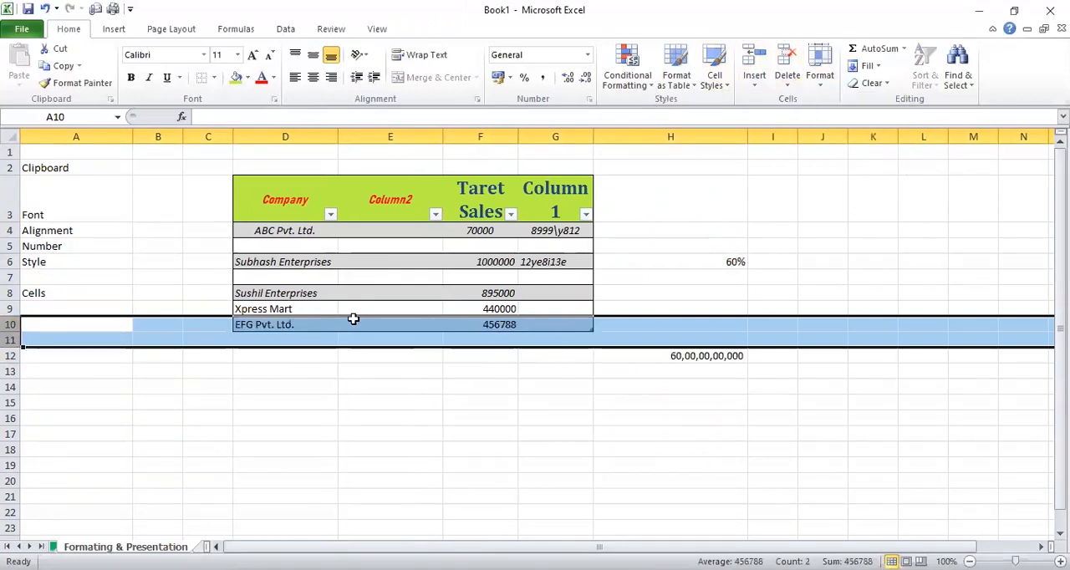
Delete the empty Column2 sheet column between Company and Taret Sales
left_click(397, 135)
left_click(787, 81)
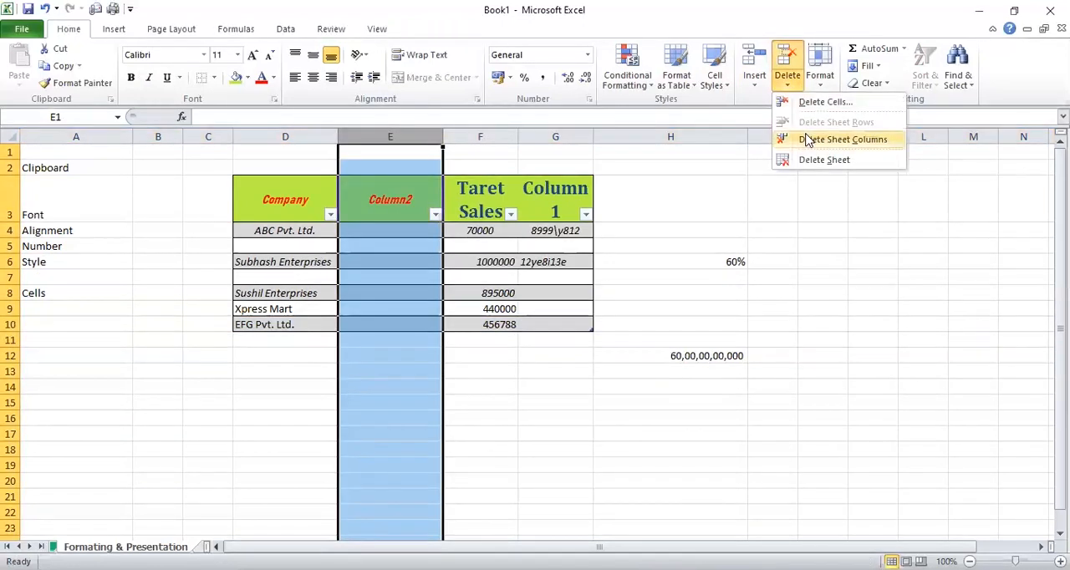
left_click(808, 140)
left_click(573, 215)
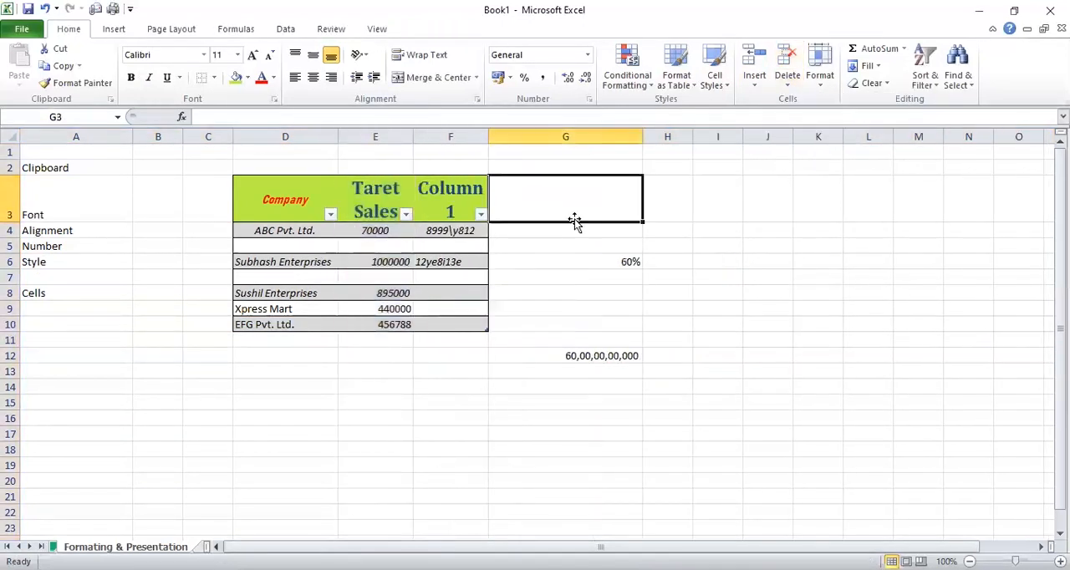
left_click(820, 83)
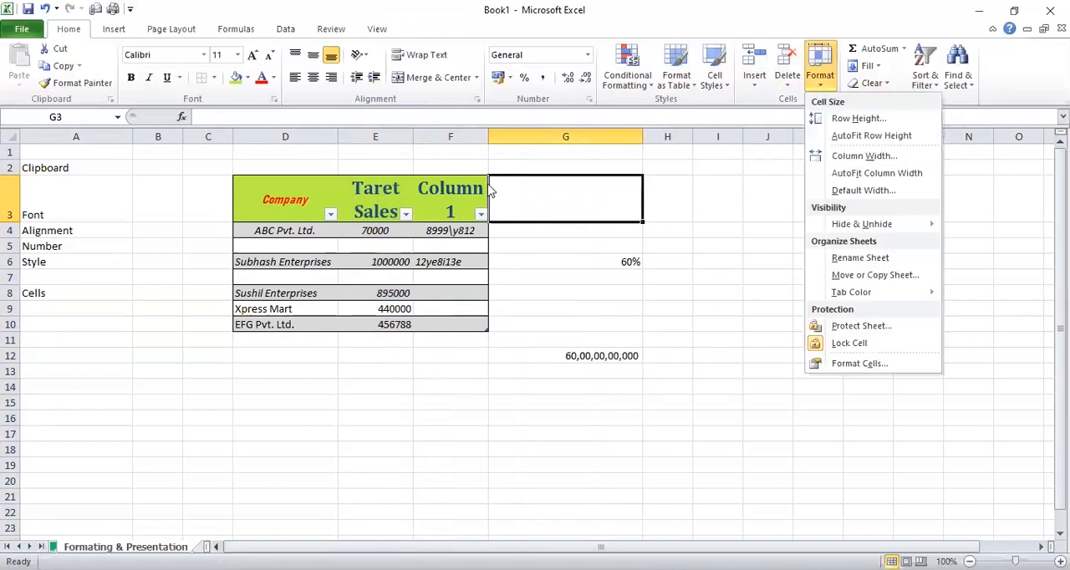
left_click(621, 127)
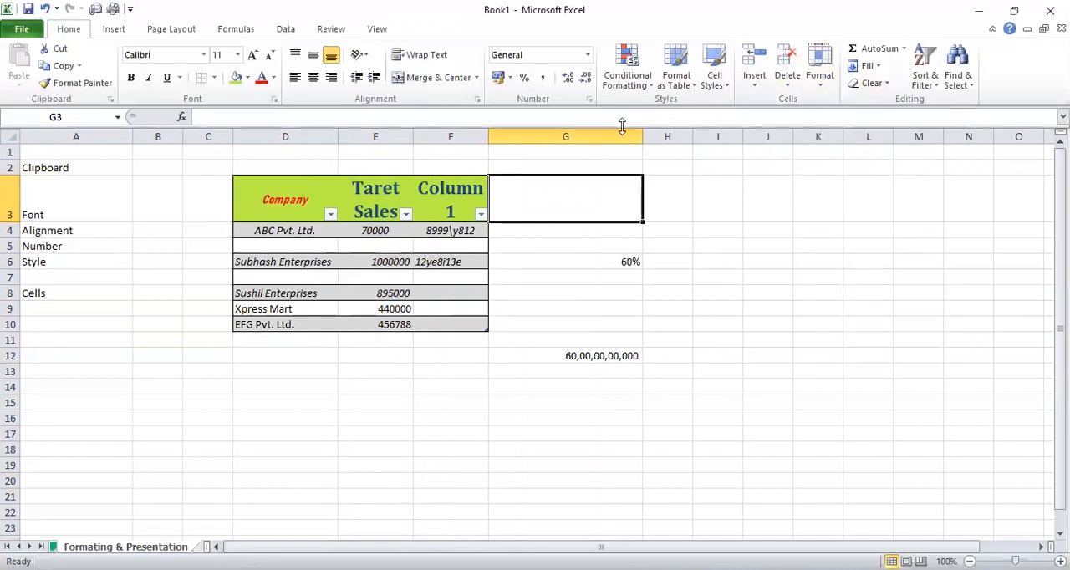
left_click(821, 88)
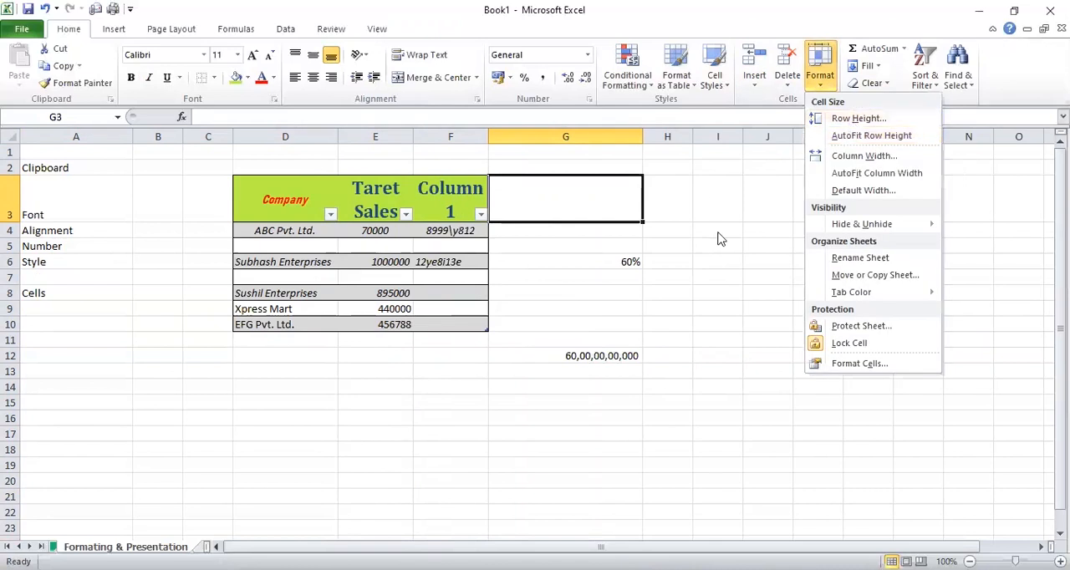
Set the height of the table's header row, row 3, to 90
left_click(710, 201)
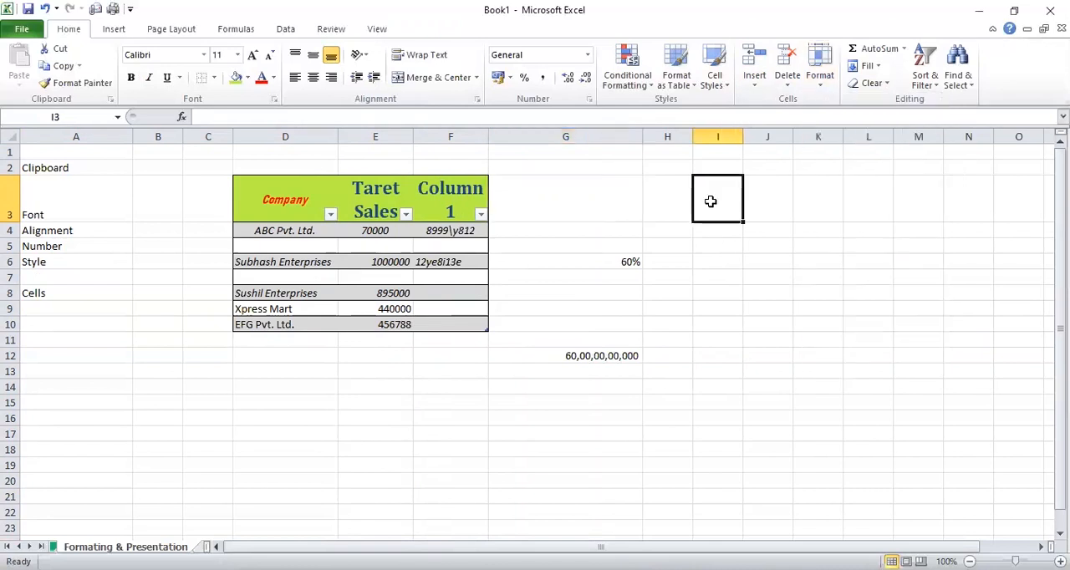
left_click(821, 84)
left_click(841, 122)
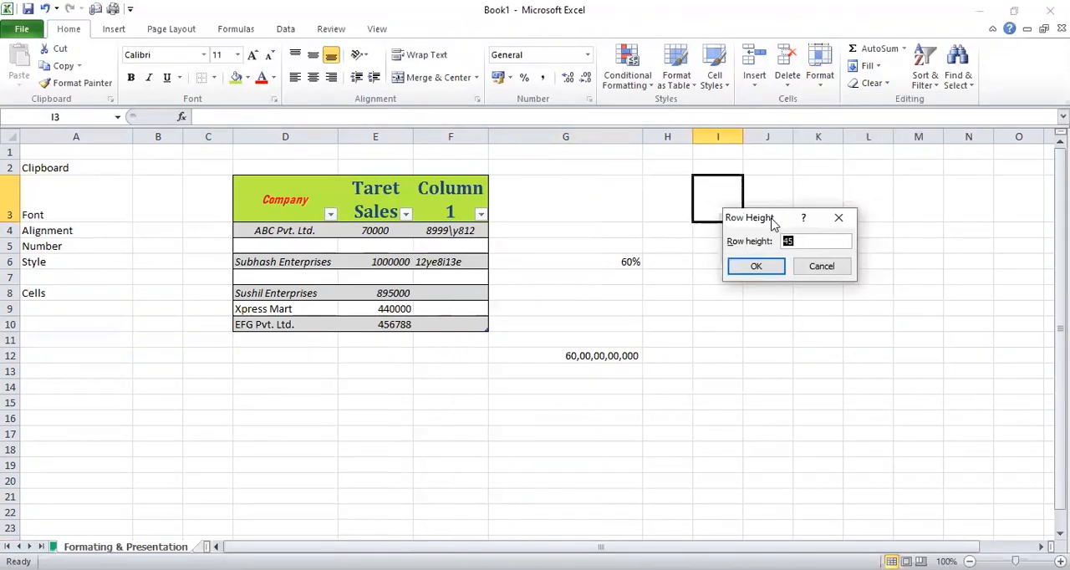
left_click_drag(773, 223, 896, 197)
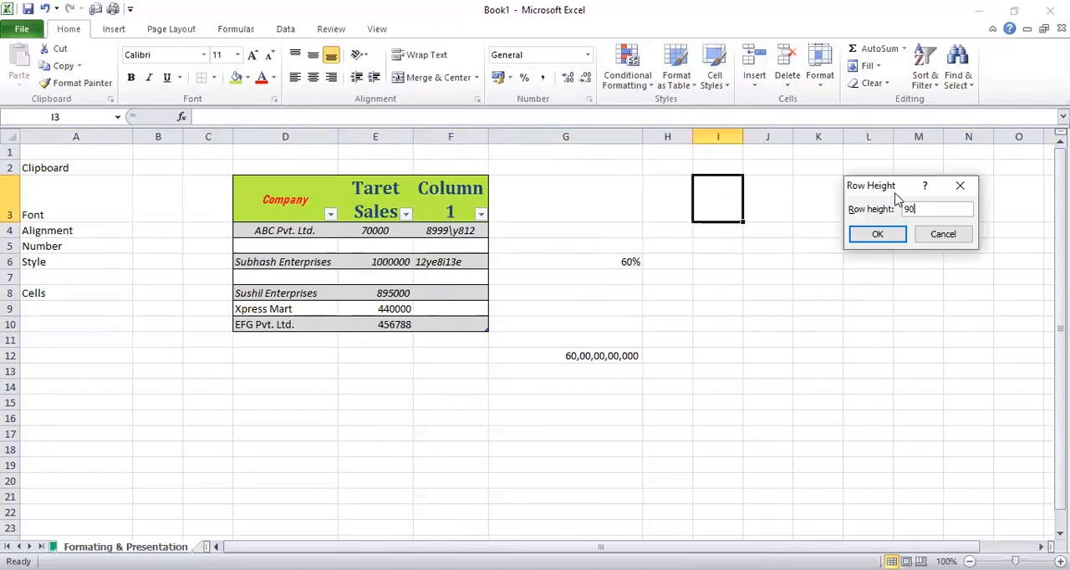
key("Return")
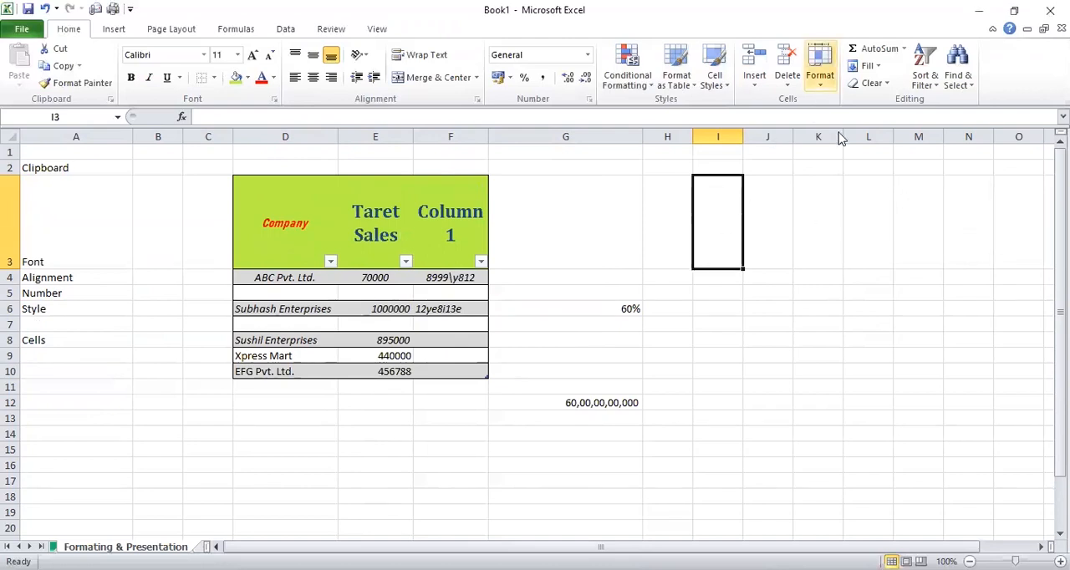
Set the width of empty column I to 12
left_click(820, 77)
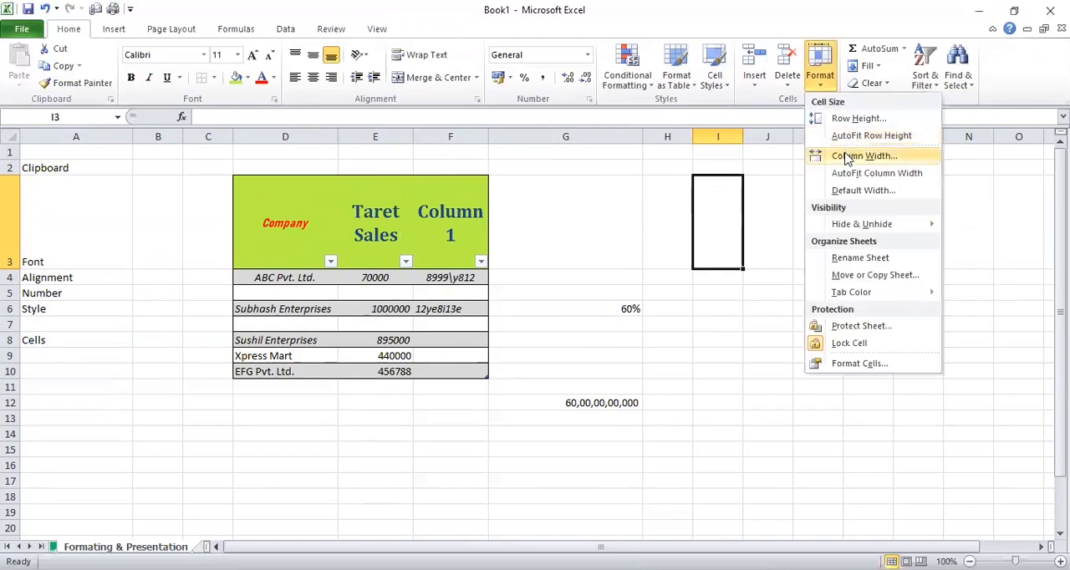
left_click(845, 159)
type("12")
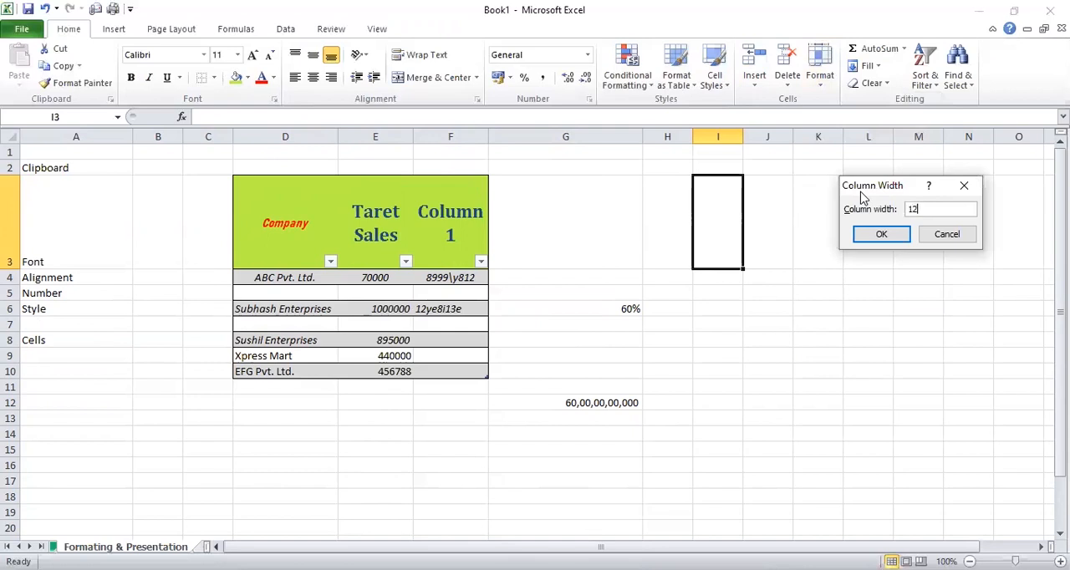
key("Return")
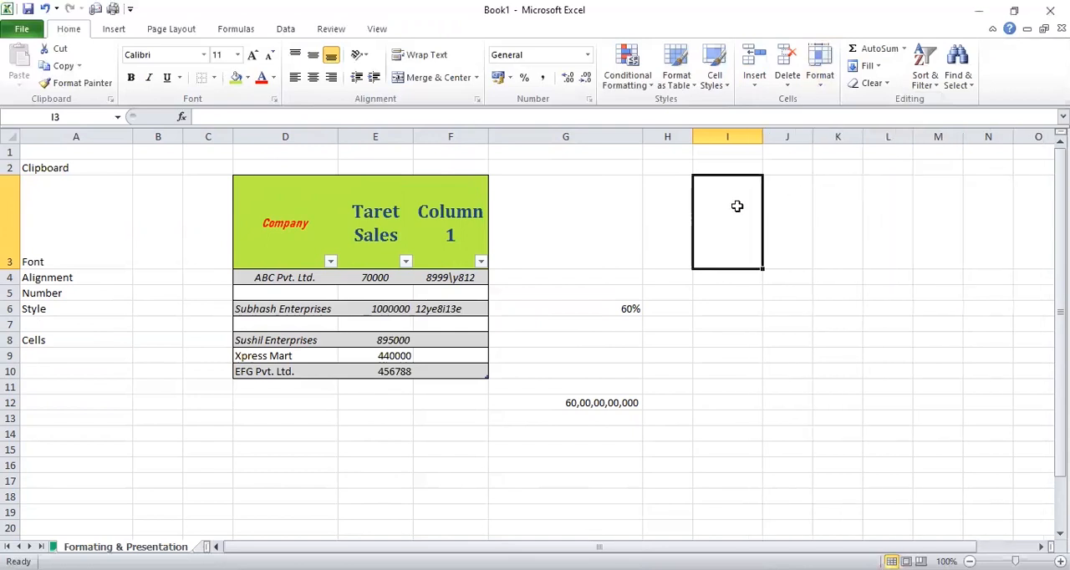
Narrow the Company column D, then AutoFit its width to the Subhash Enterprises entry in D6
left_click(820, 84)
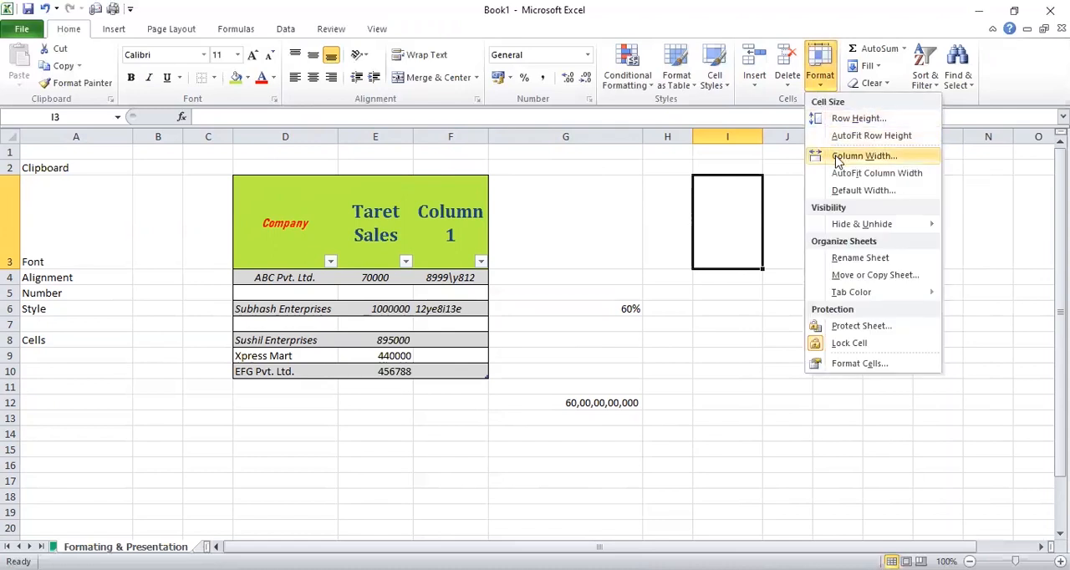
left_click(468, 238)
left_click(468, 238)
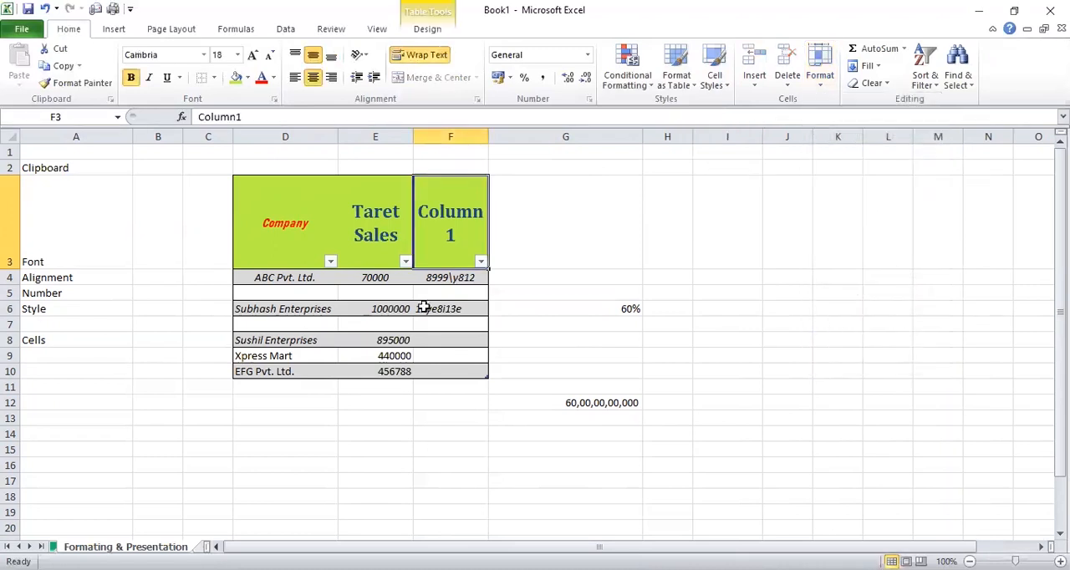
left_click_drag(338, 136, 301, 136)
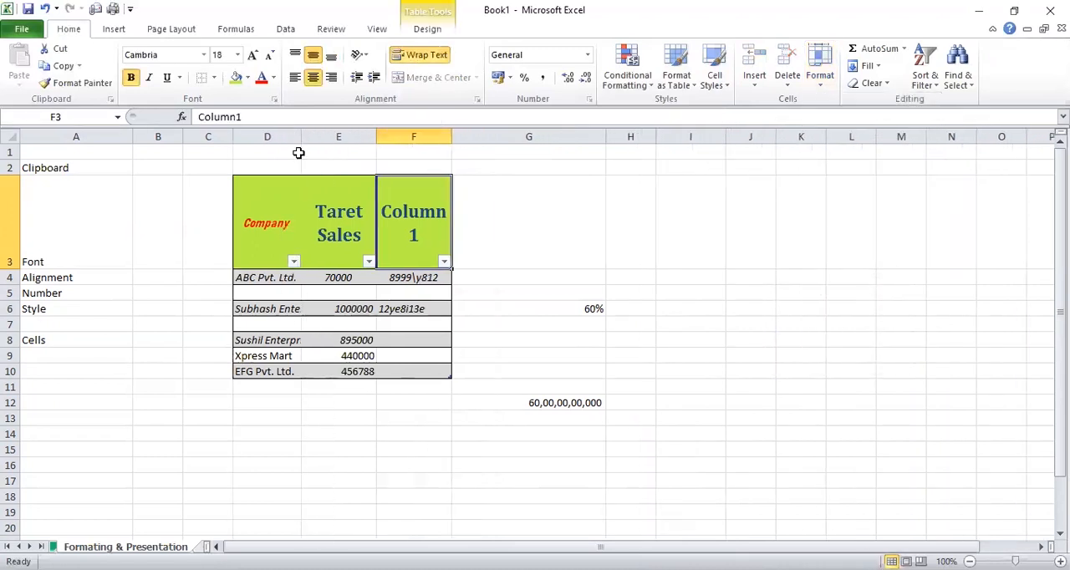
left_click(271, 311)
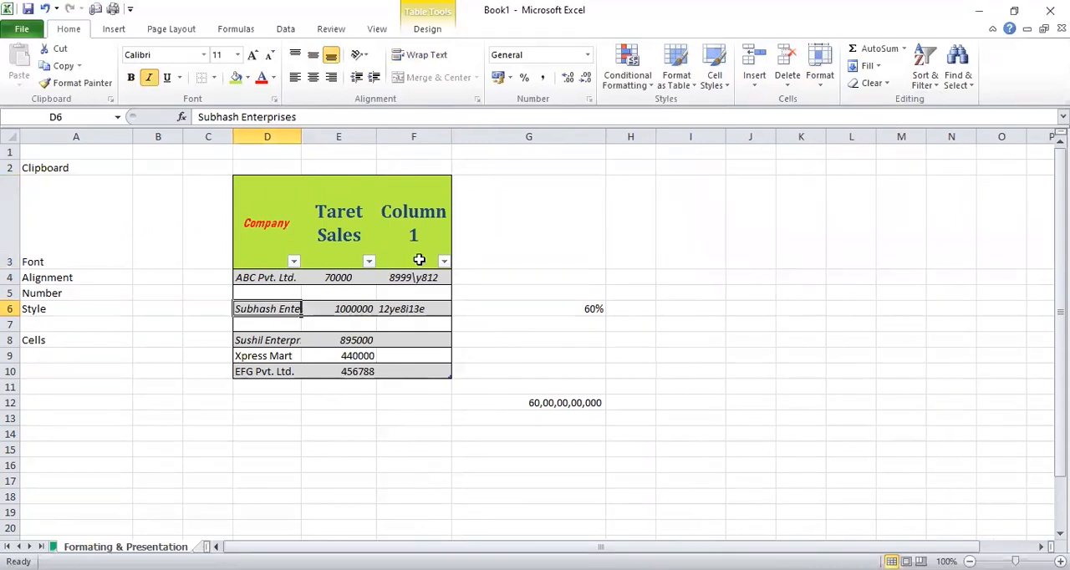
left_click(827, 90)
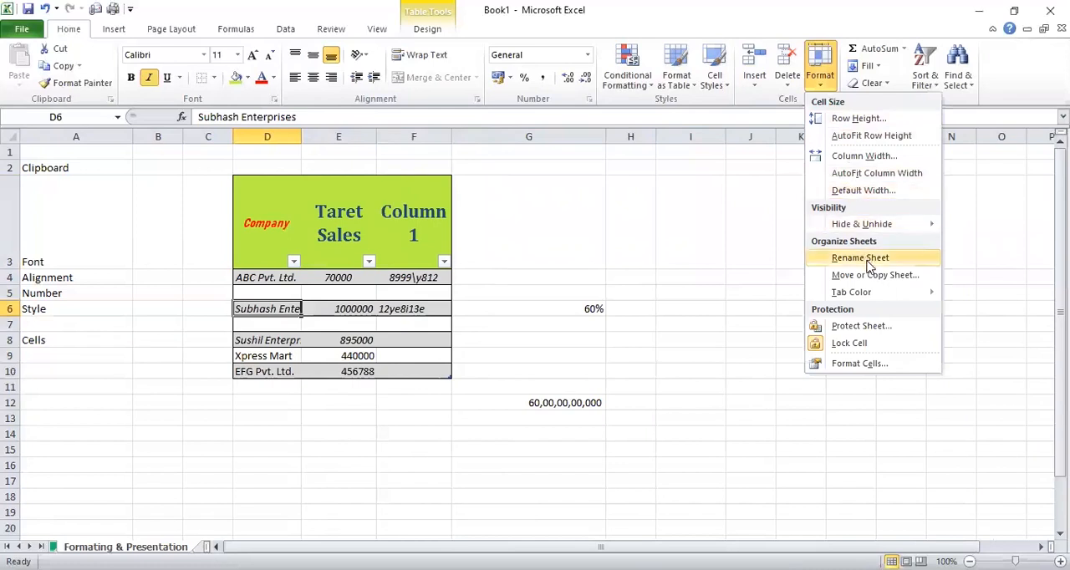
left_click(877, 173)
left_click(877, 173)
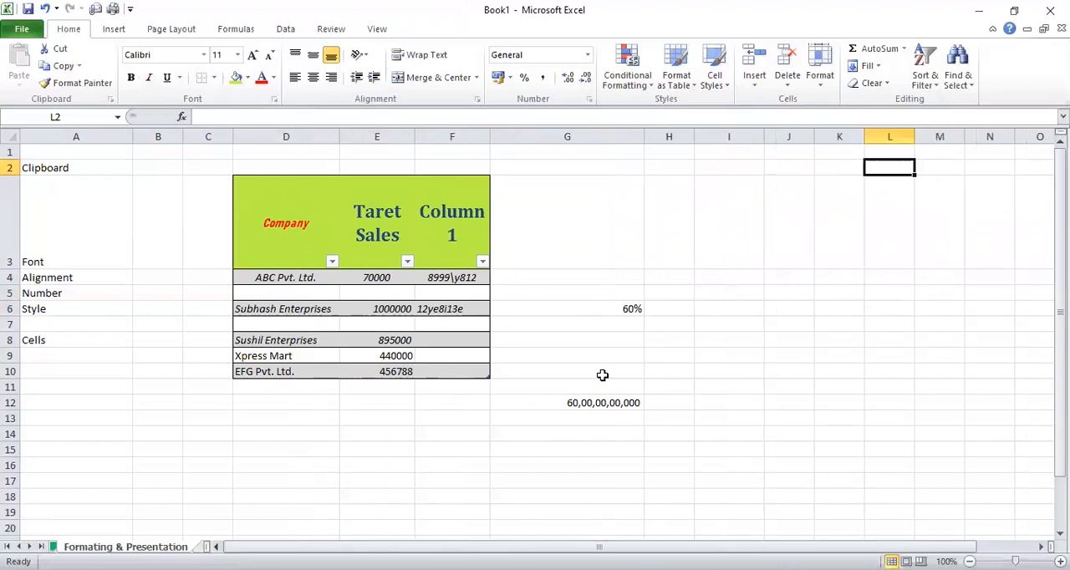
left_click(906, 224)
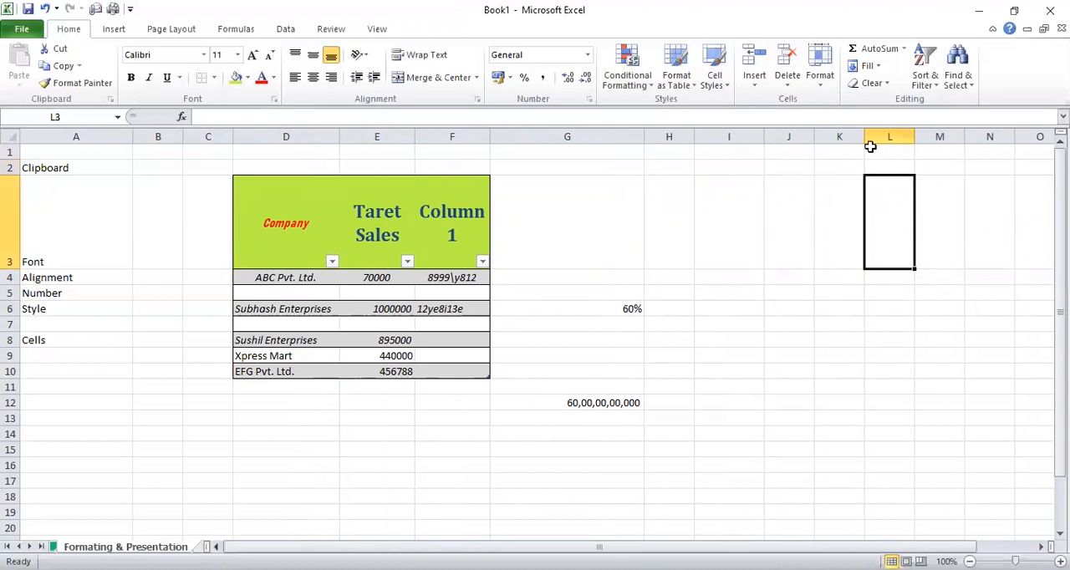
left_click(541, 211)
key("ctrl+Left")
key("ctrl+Left")
key("ctrl+Left")
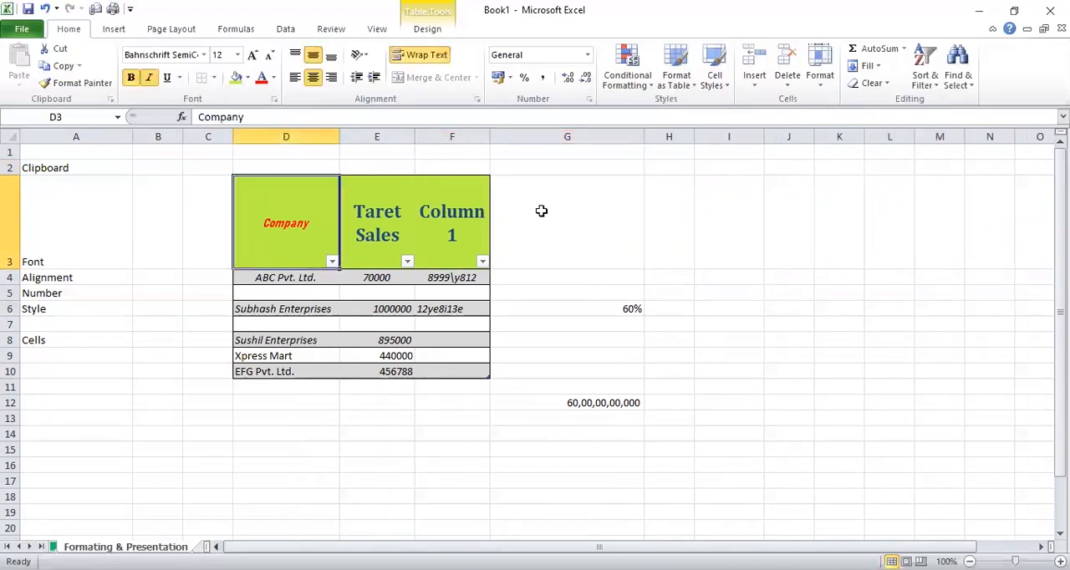
key("ctrl+Right")
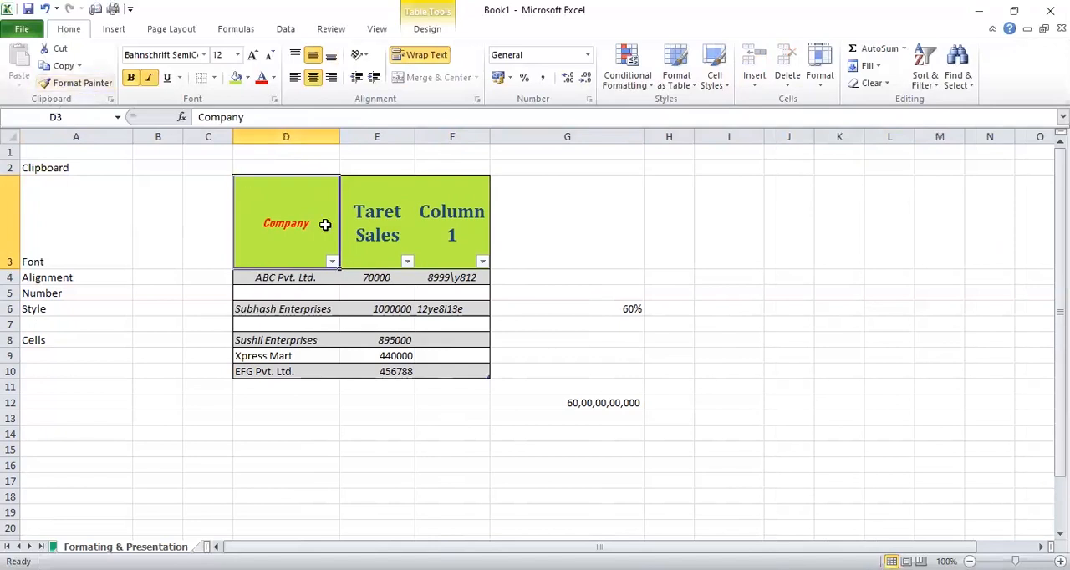
left_click(466, 284)
left_click(454, 295)
left_click(460, 280)
left_click(583, 305)
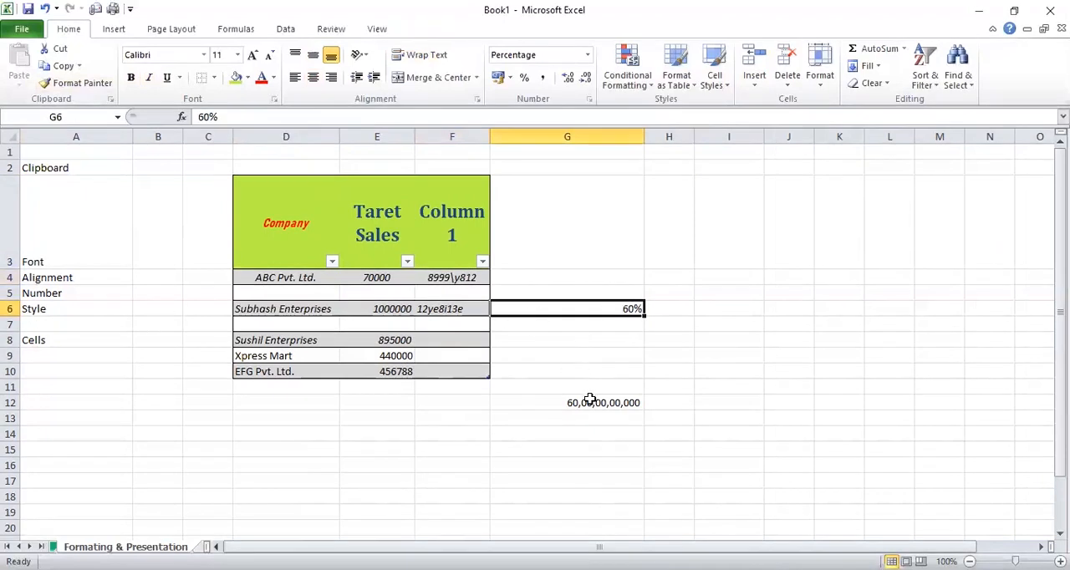
Enter 1.2 in cell G4, beside the ABC Pvt. Ltd. row of the table
left_click(596, 276)
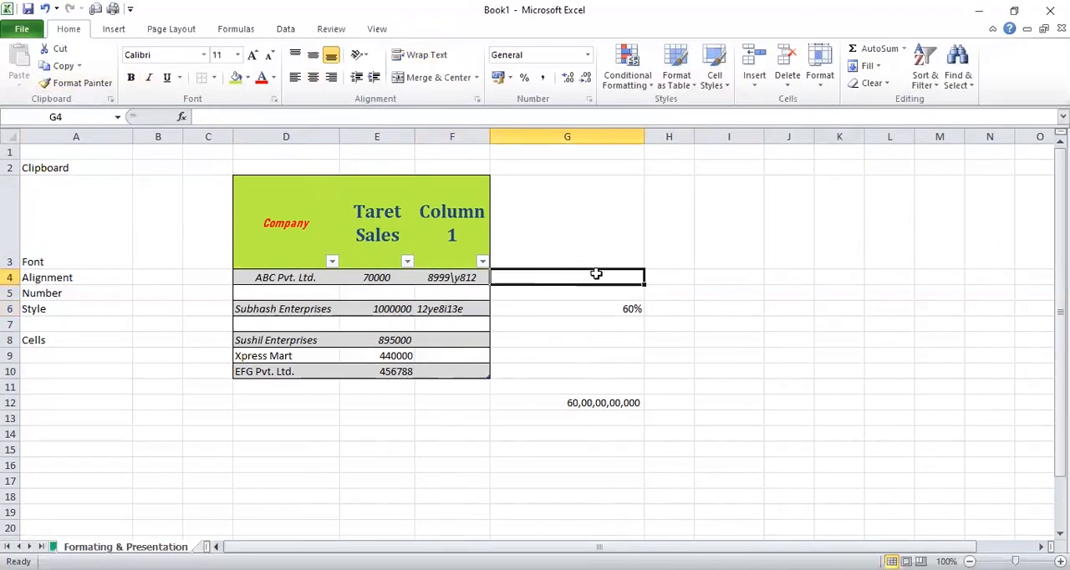
type("1.2")
key("Return")
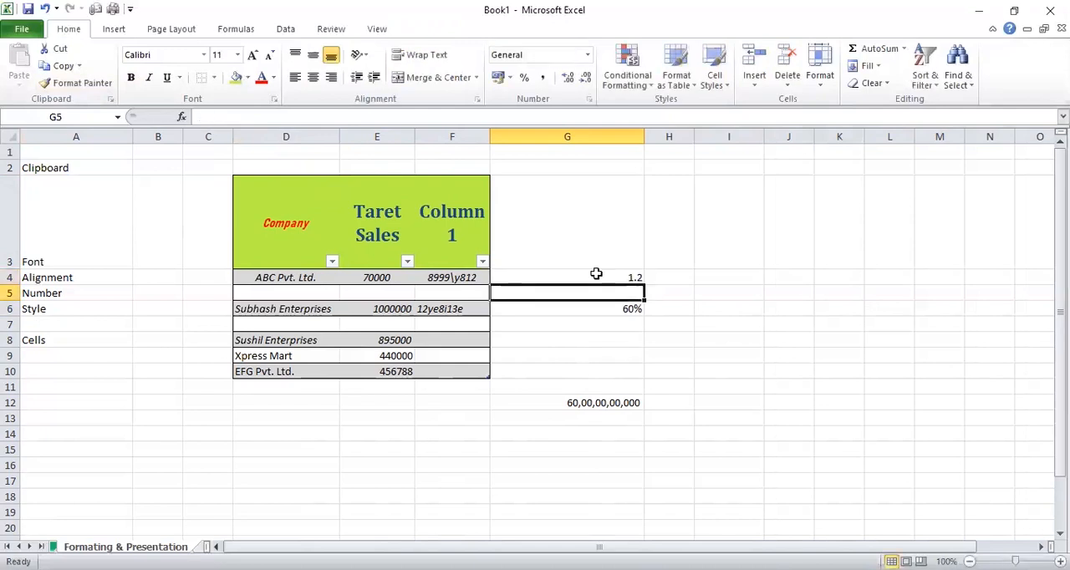
Copy the percentage formatting of cell G6 onto cell G4 with Format Painter
left_click(596, 273)
left_click(583, 307)
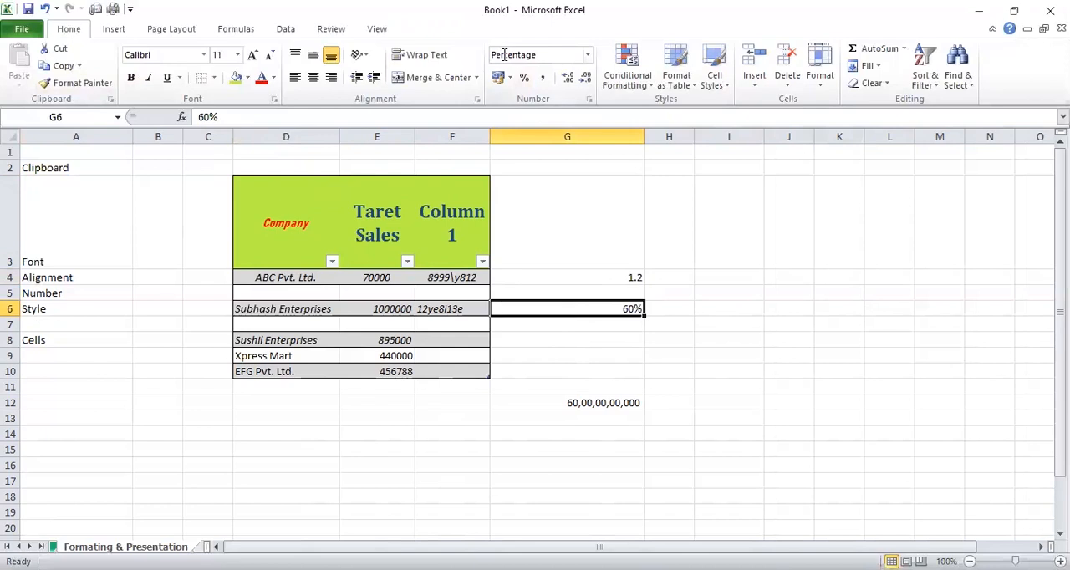
left_click(555, 275)
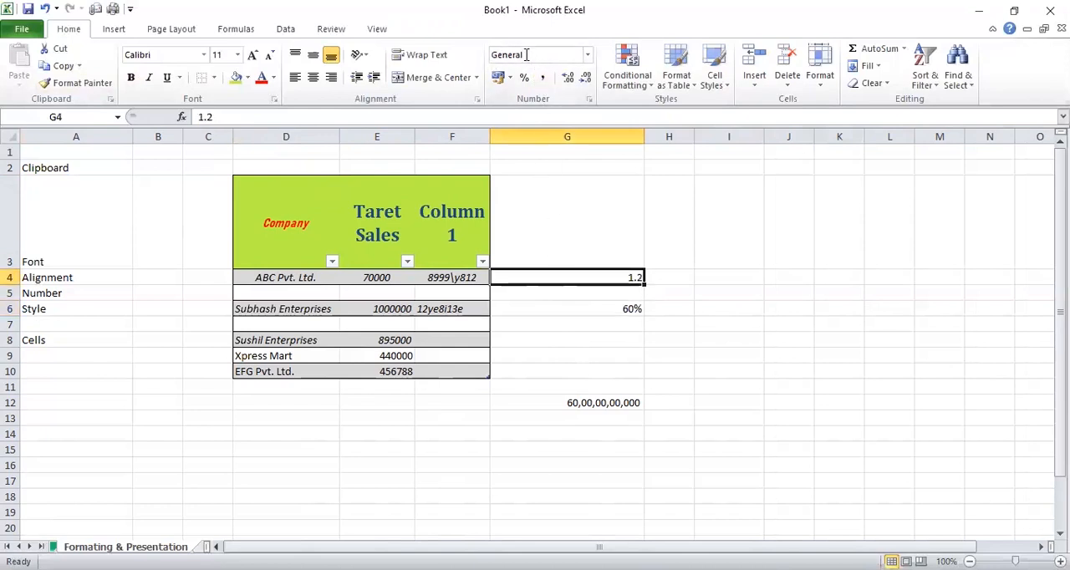
left_click(598, 308)
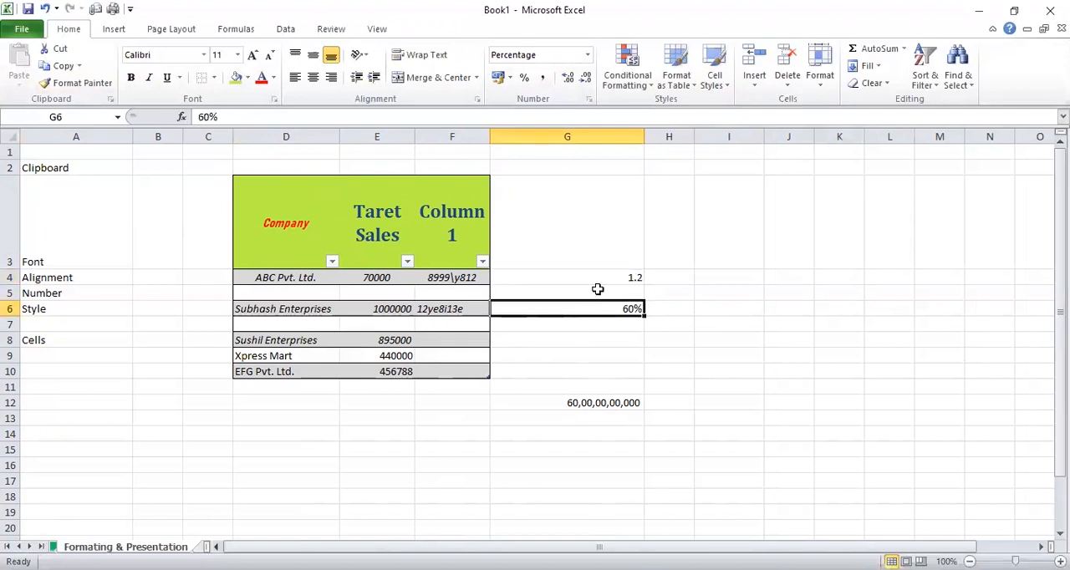
left_click(597, 280)
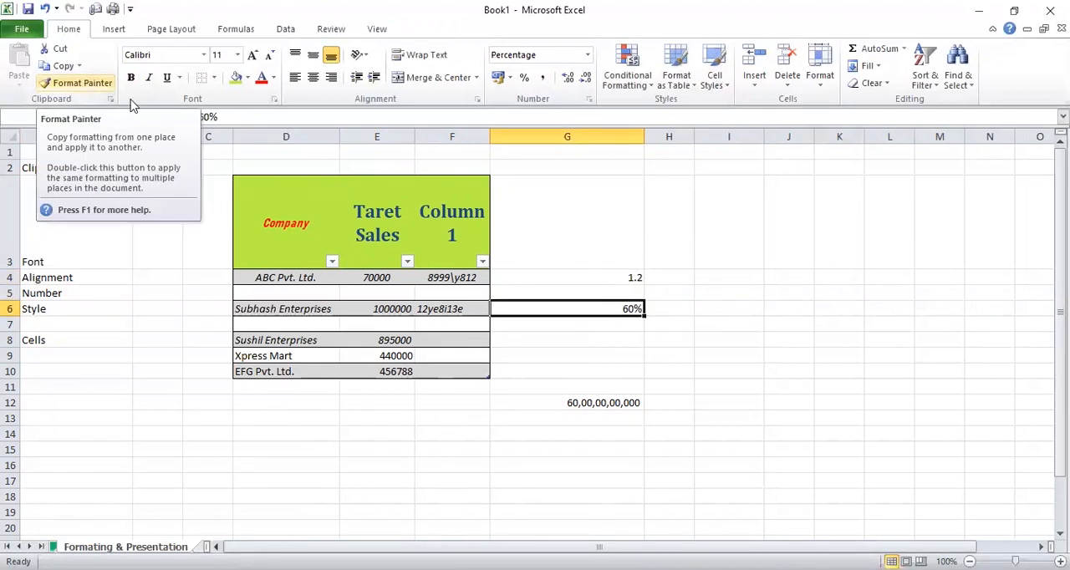
left_click(83, 87)
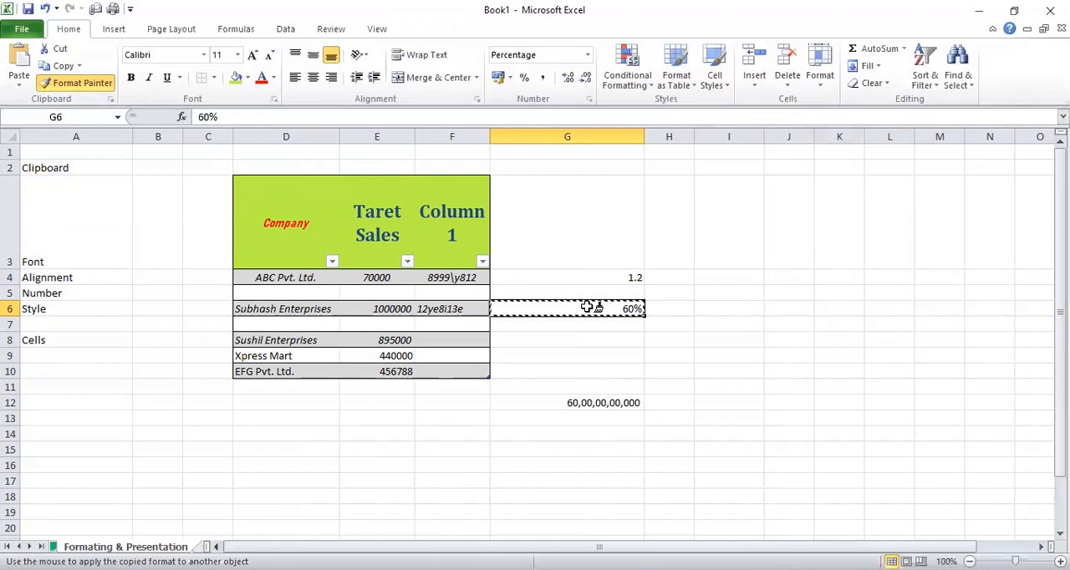
left_click(586, 278)
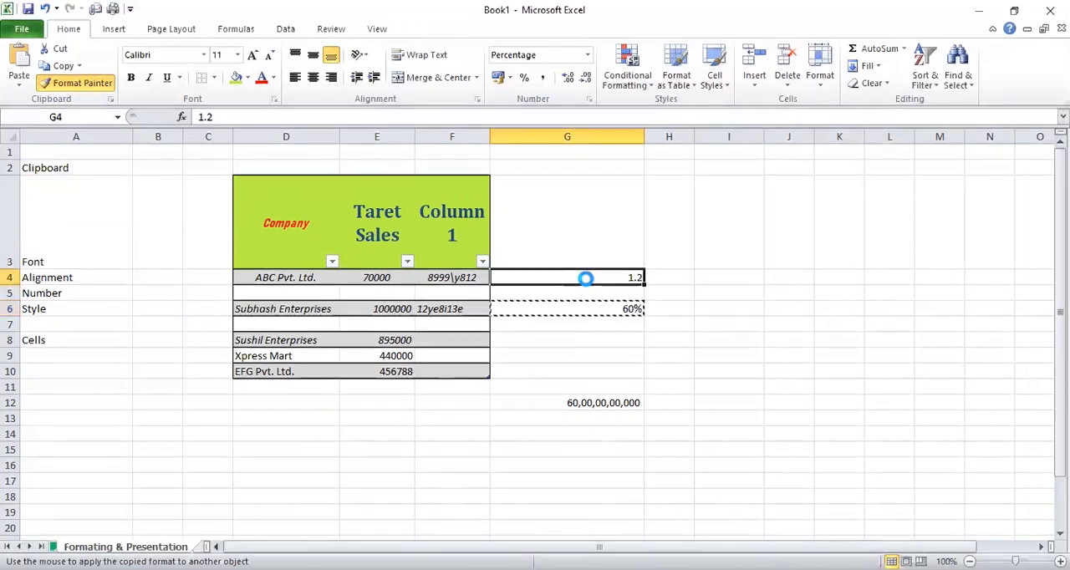
left_click(604, 306)
left_click(617, 280)
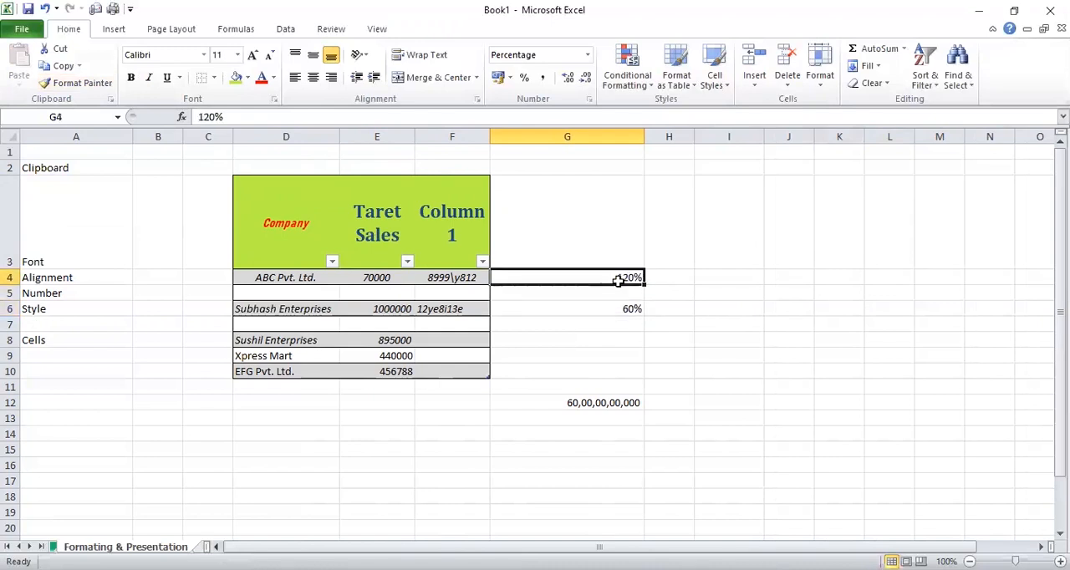
left_click(651, 289)
left_click(615, 278)
left_click(591, 250)
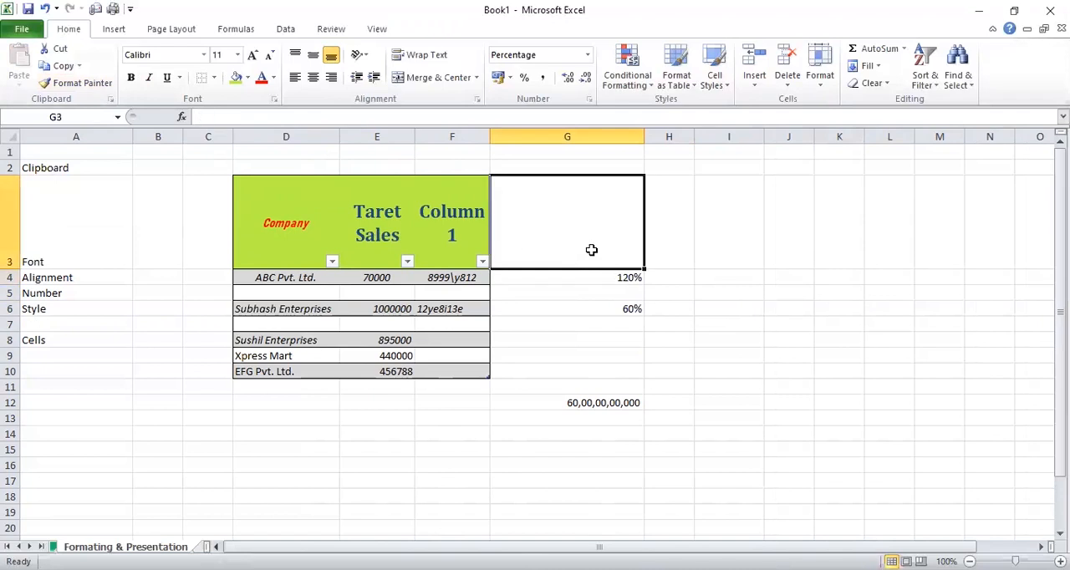
Copy the Column1 header's formatting from F3 onto cell F4 below it with Format Painter
left_click(467, 236)
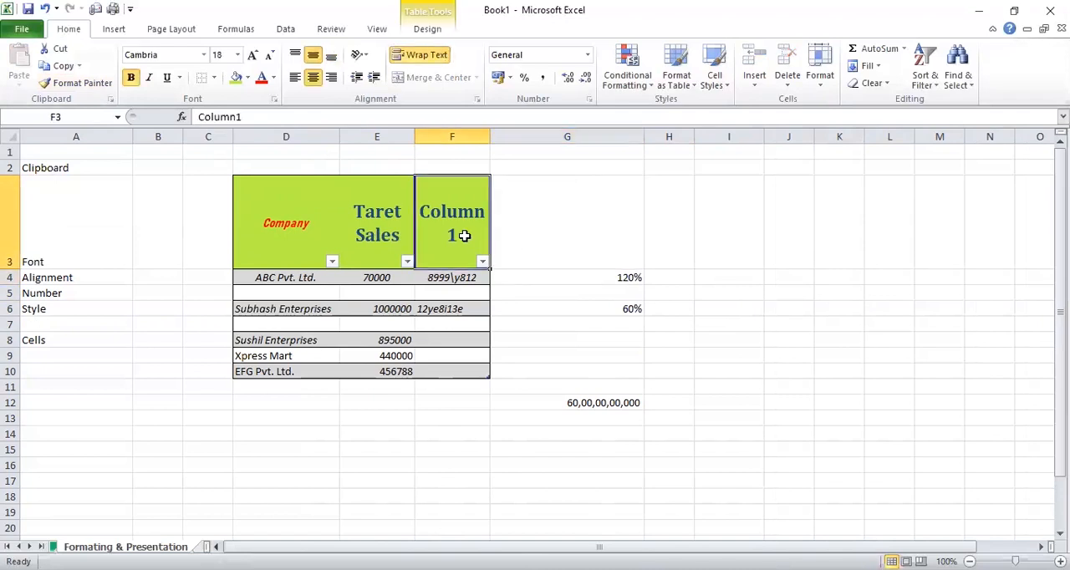
left_click(83, 84)
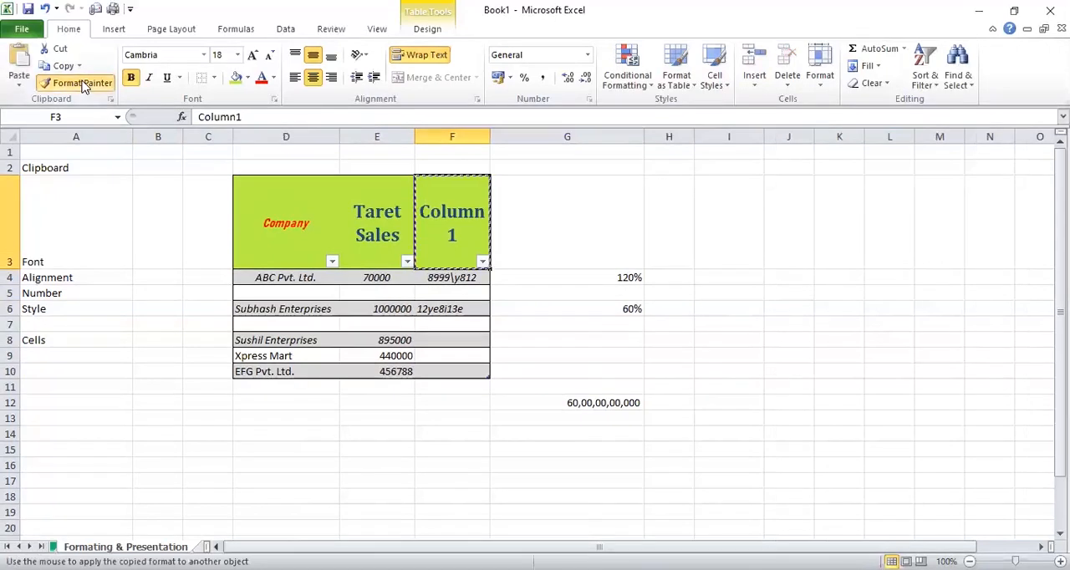
left_click(462, 279)
left_click(514, 292)
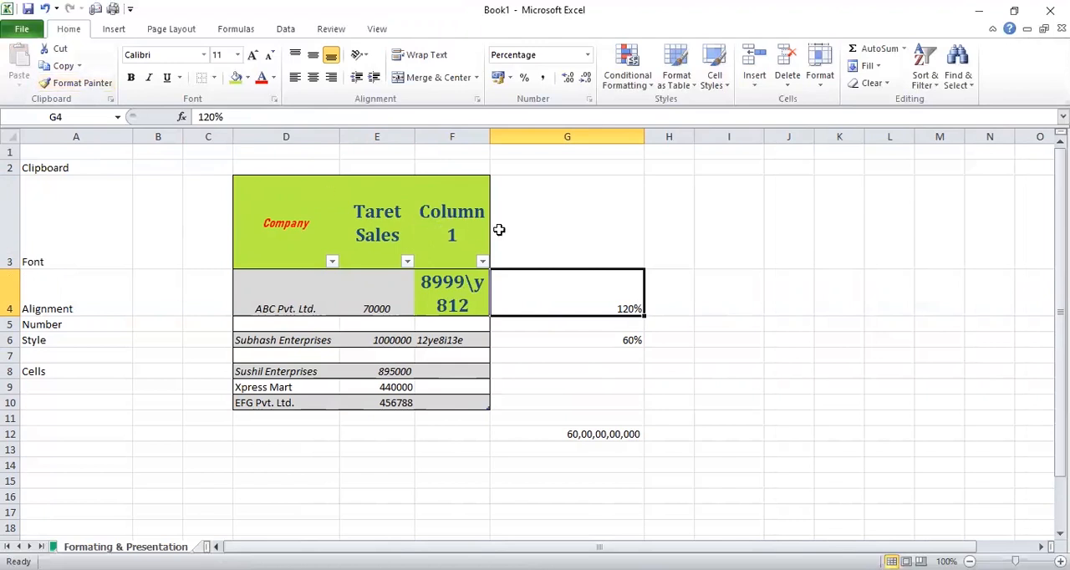
left_click(524, 232)
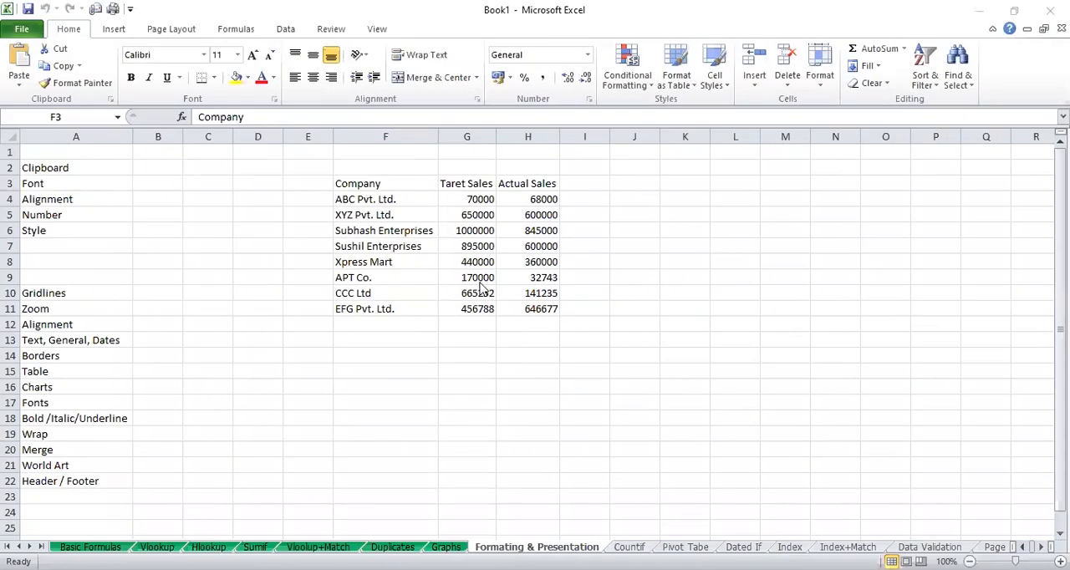
Copy the whole company sales table F3:H11 and paste the duplicate starting at cell K3
left_click(469, 215)
left_click(537, 219)
key("ctrl+Up")
key("ctrl+Left")
key("ctrl+shift+Right")
key("ctrl+shift+Down")
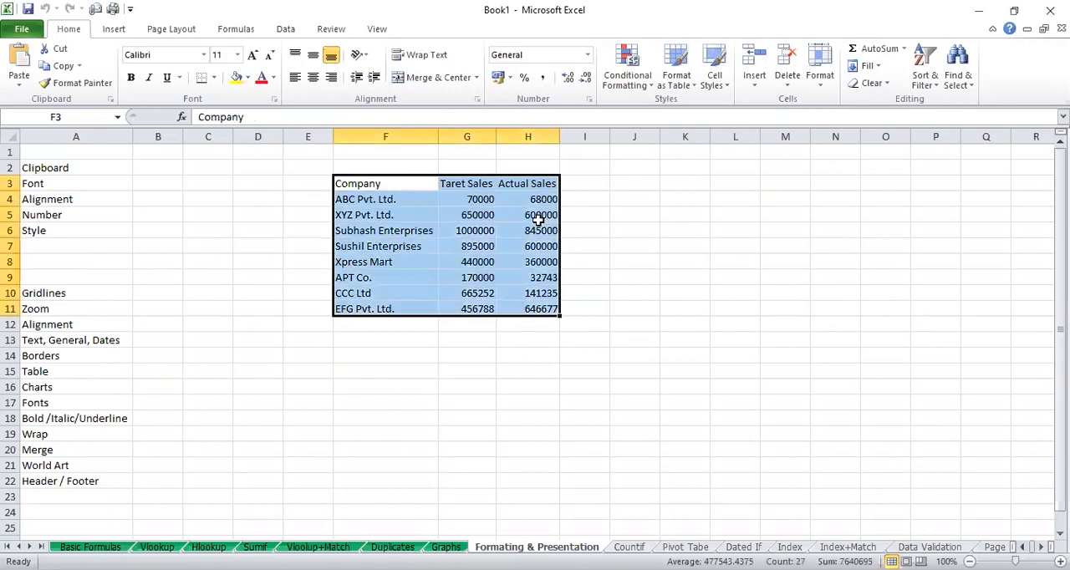
key("ctrl+c")
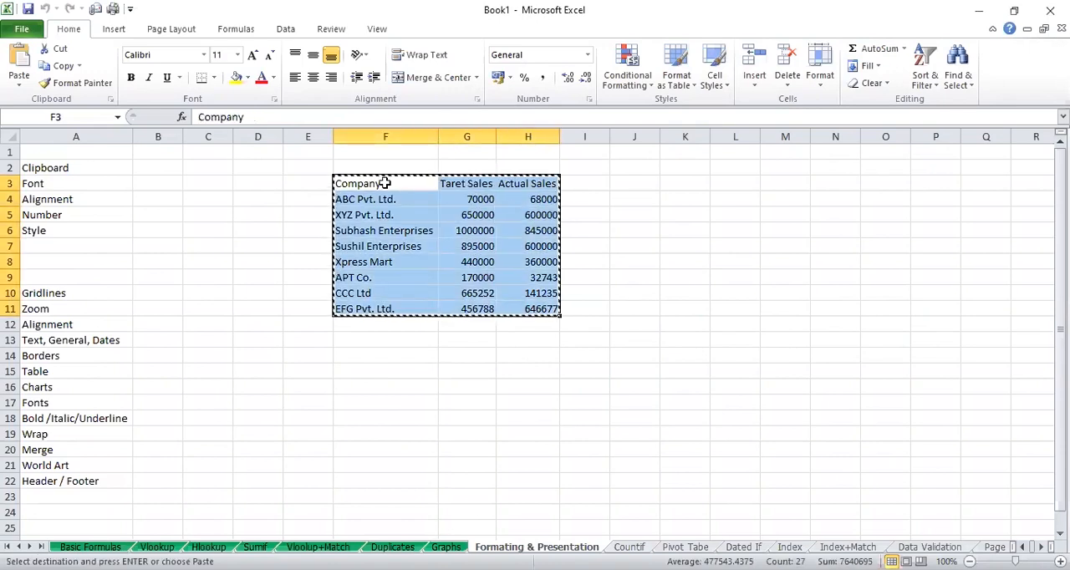
key("Right")
key("Right")
key("Right")
key("Right")
key("Right")
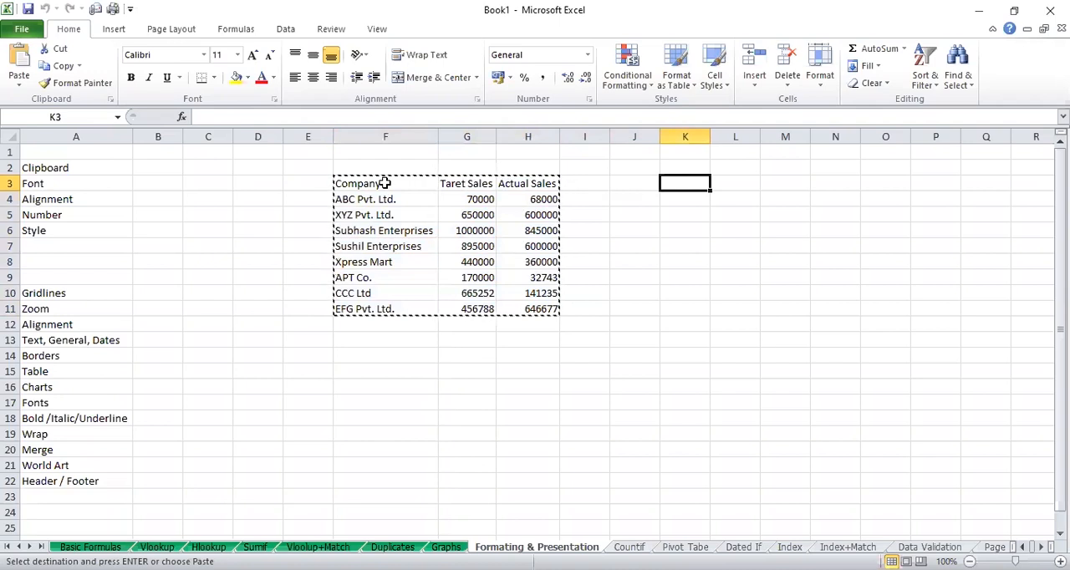
key("Return")
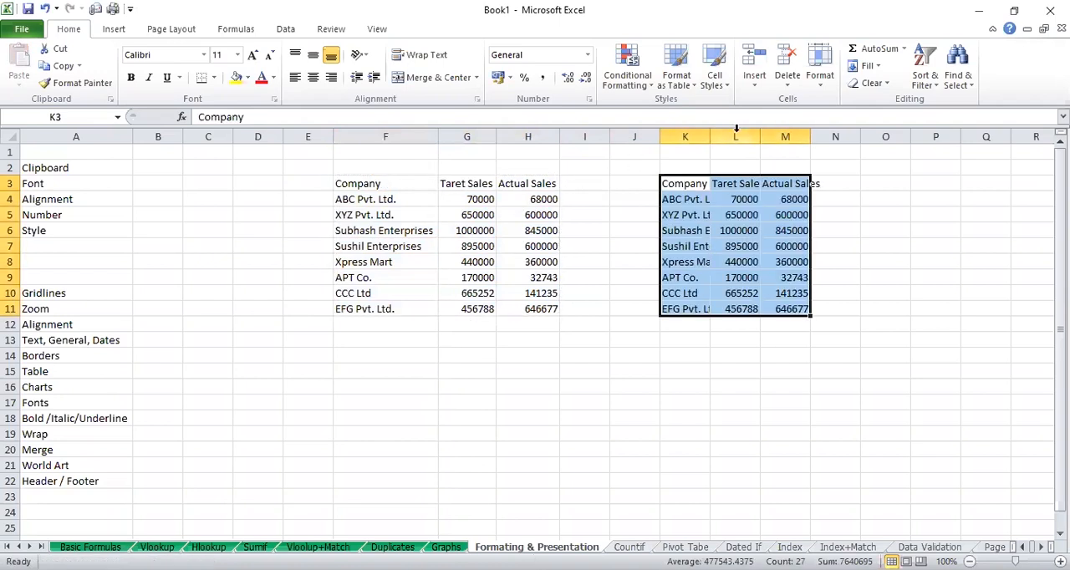
AutoFit the widths of columns K to M to the pasted table's contents
left_click_drag(697, 134, 766, 138)
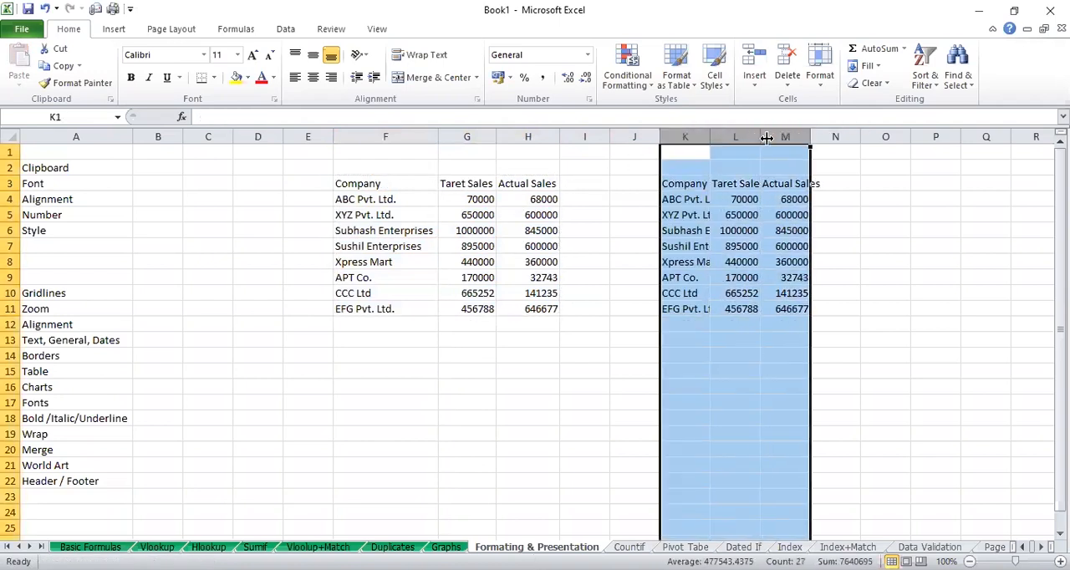
double_click(760, 137)
left_click(777, 199)
left_click(722, 161)
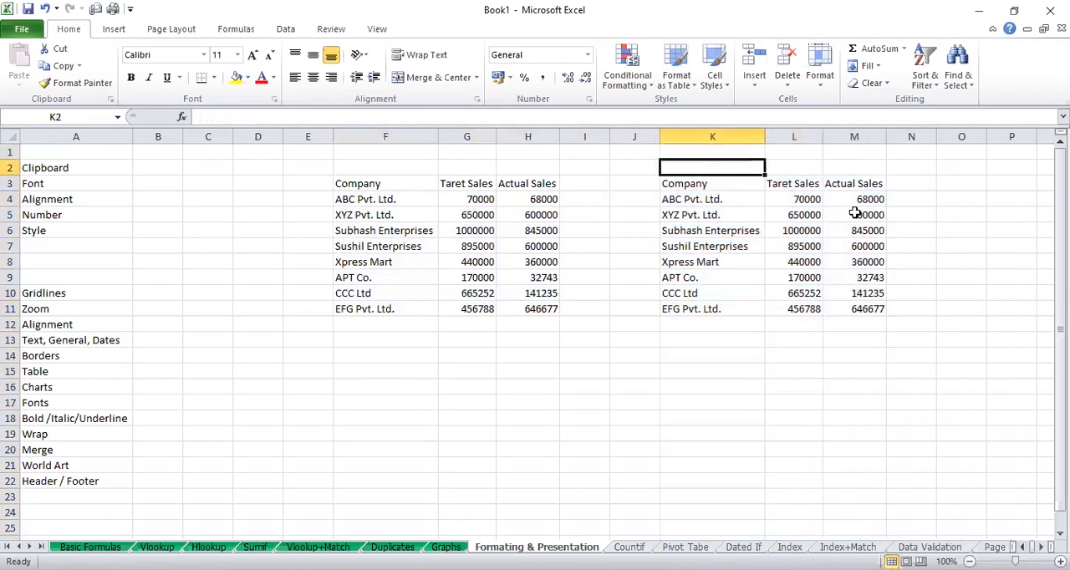
Make the duplicate table's header row K3:M3 bold and centre it both vertically and horizontally
key("Down")
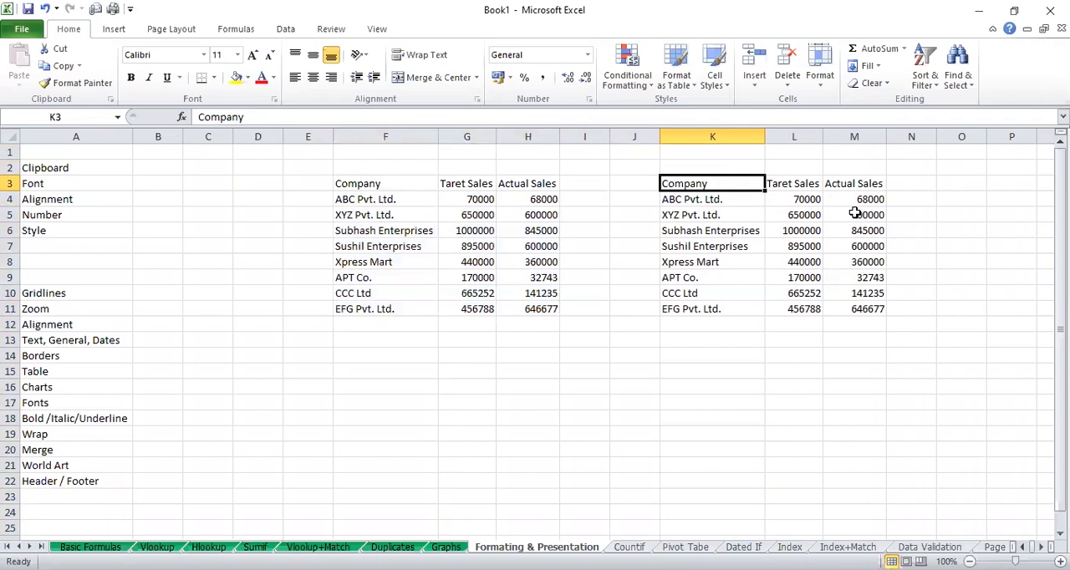
key("shift+Right")
key("shift+Right")
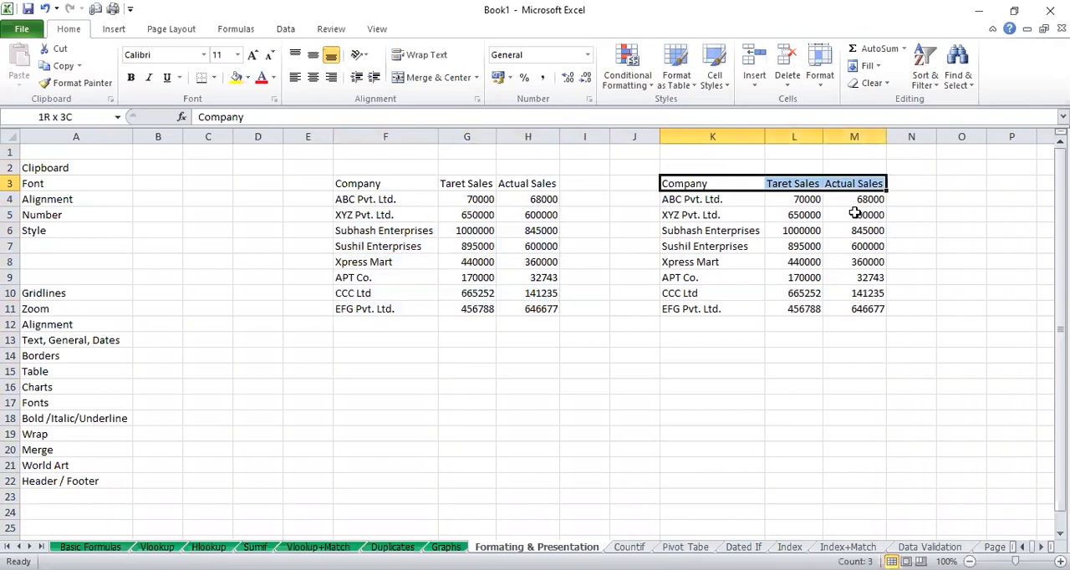
key("ctrl+b")
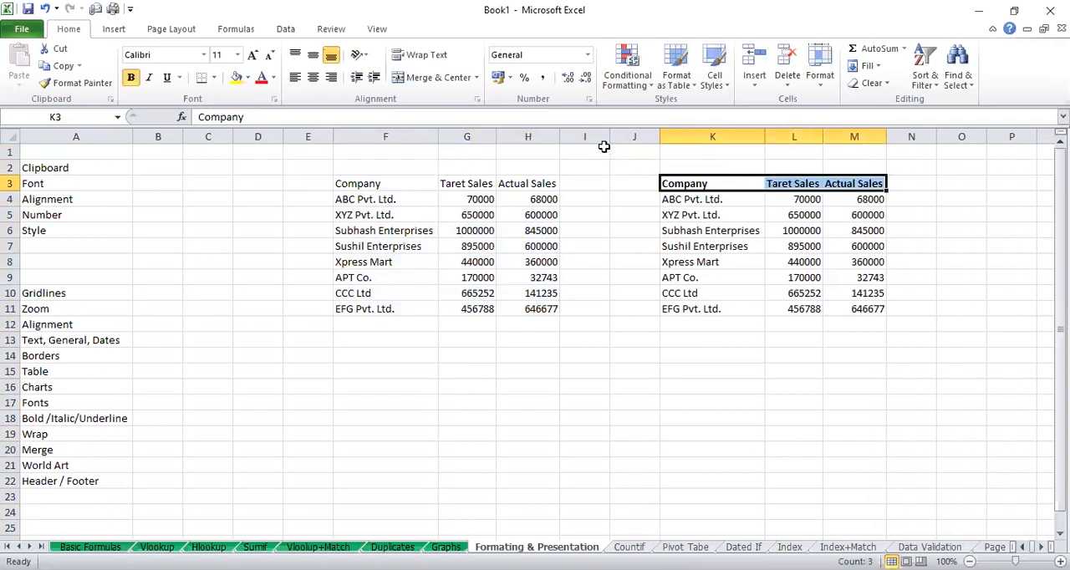
left_click(314, 56)
left_click(313, 77)
Apply All Borders to the whole duplicate table K3:M11
key("ctrl+shift+Down")
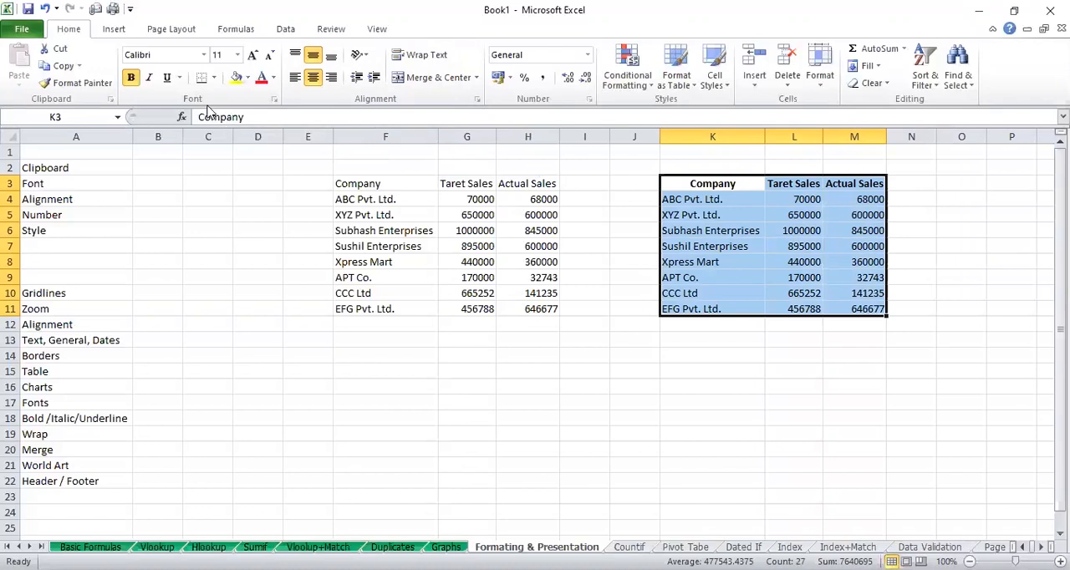
left_click(214, 78)
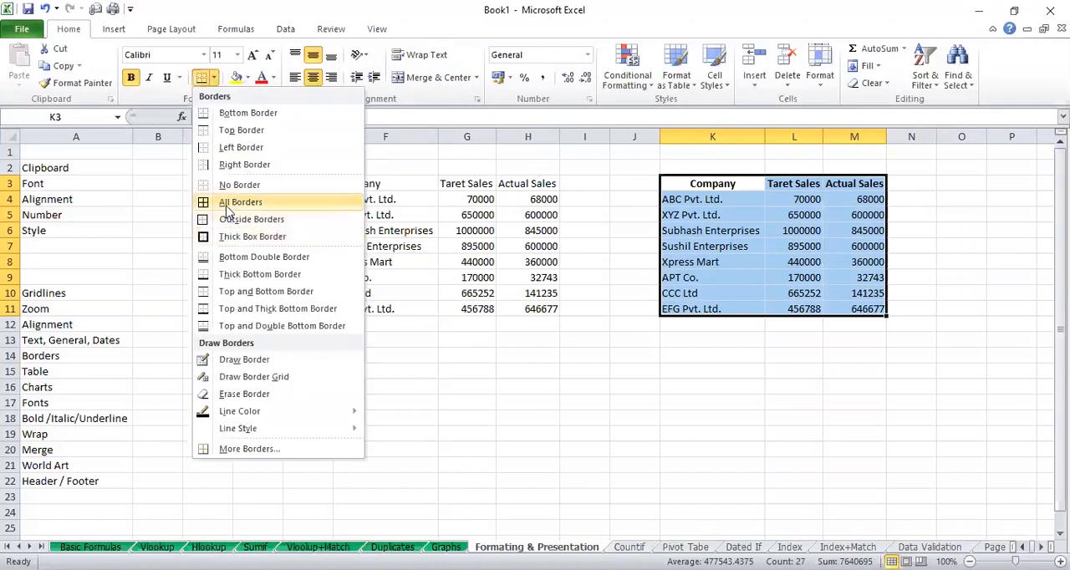
left_click(239, 209)
Format the sales figures in L4:M11 with the comma style and no decimal places
left_click(804, 186)
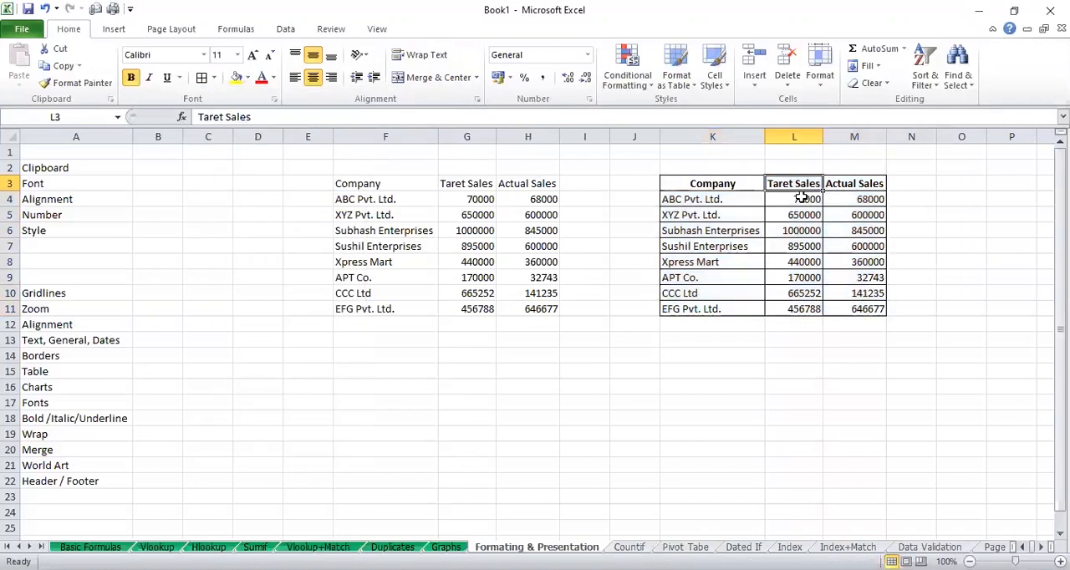
left_click_drag(804, 199, 871, 305)
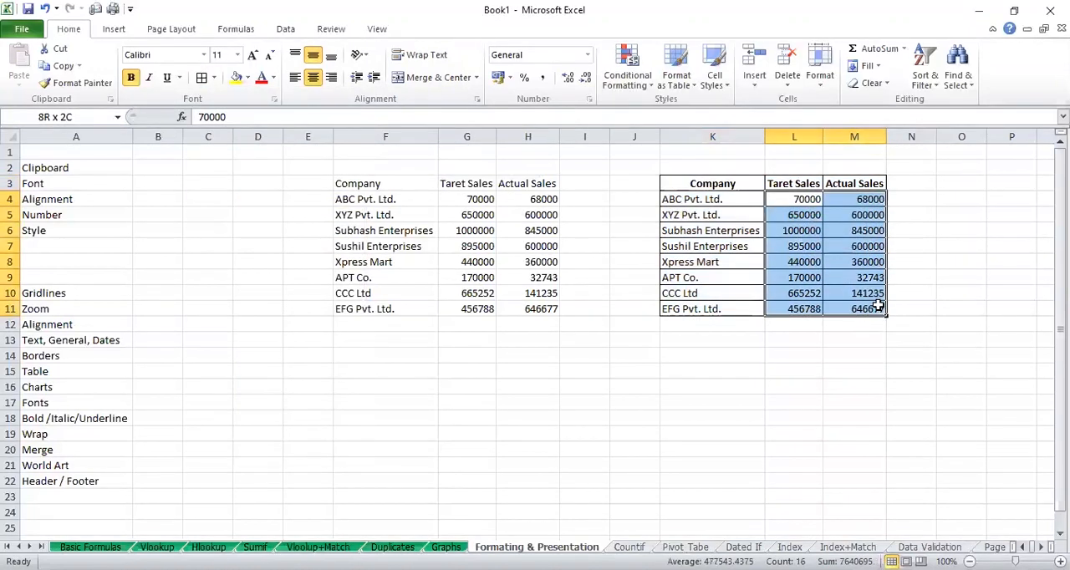
left_click(542, 77)
left_click(584, 80)
left_click(584, 79)
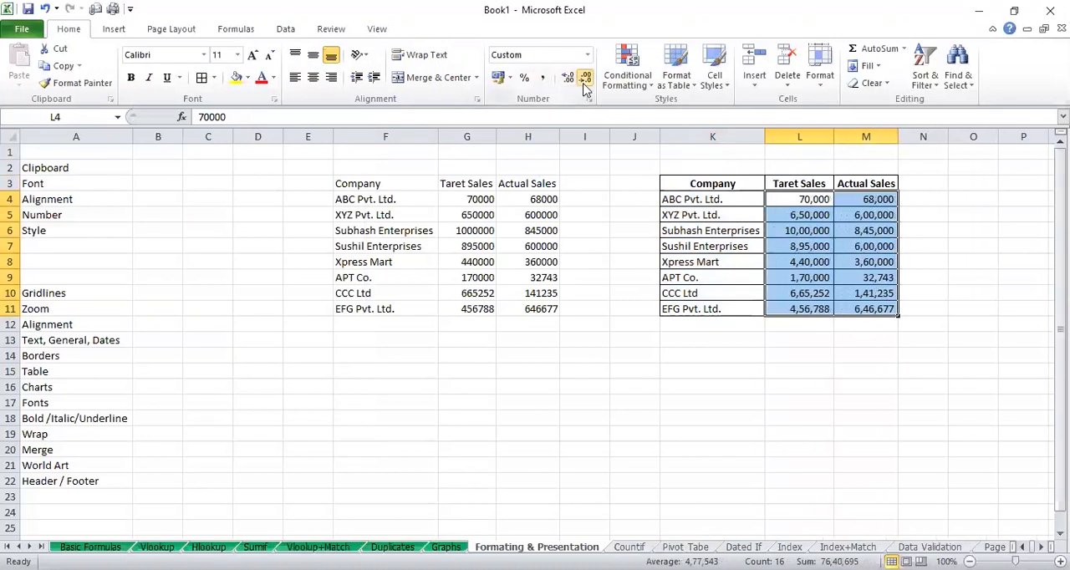
left_click(910, 201)
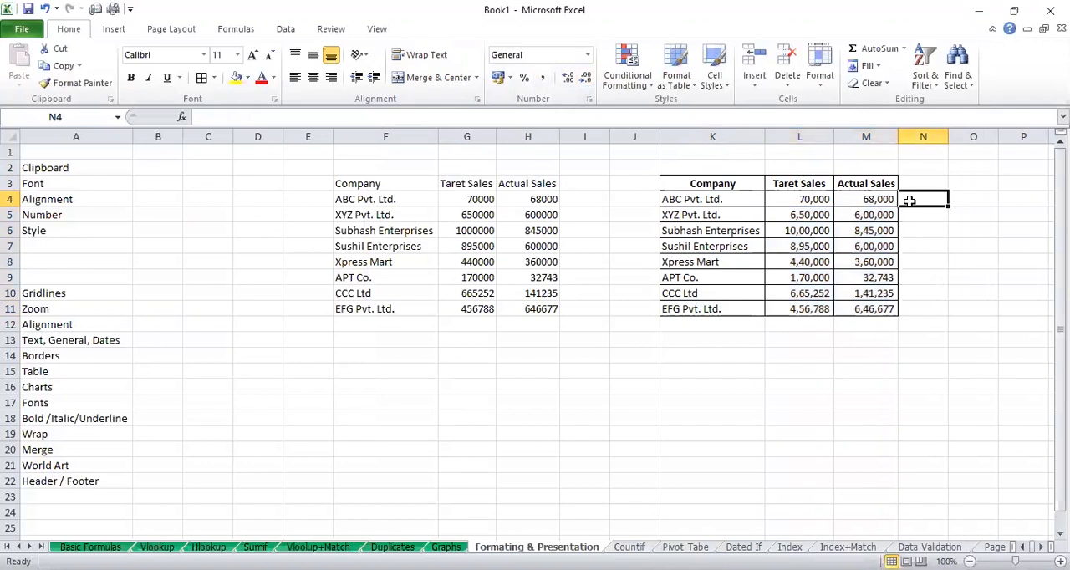
left_click_drag(360, 184, 548, 308)
left_click(755, 358)
left_click(848, 357)
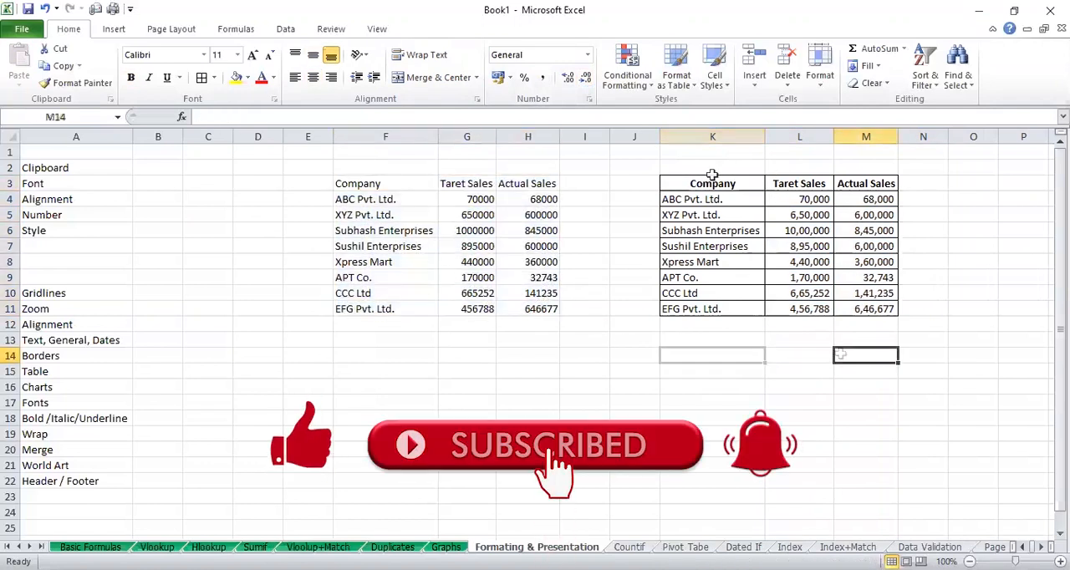
left_click_drag(649, 141, 759, 145)
left_click(926, 195)
left_click(925, 266)
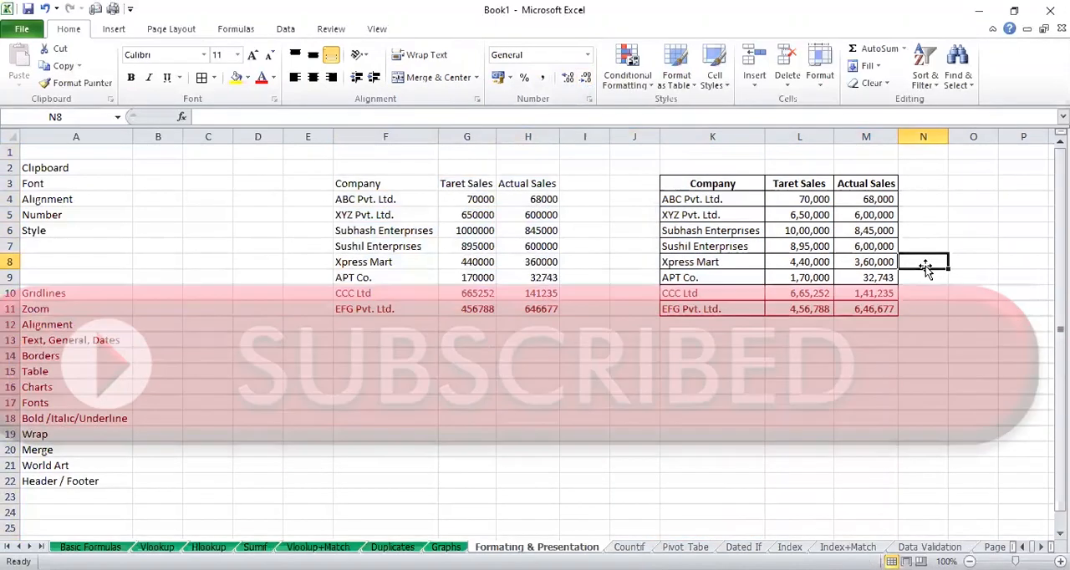